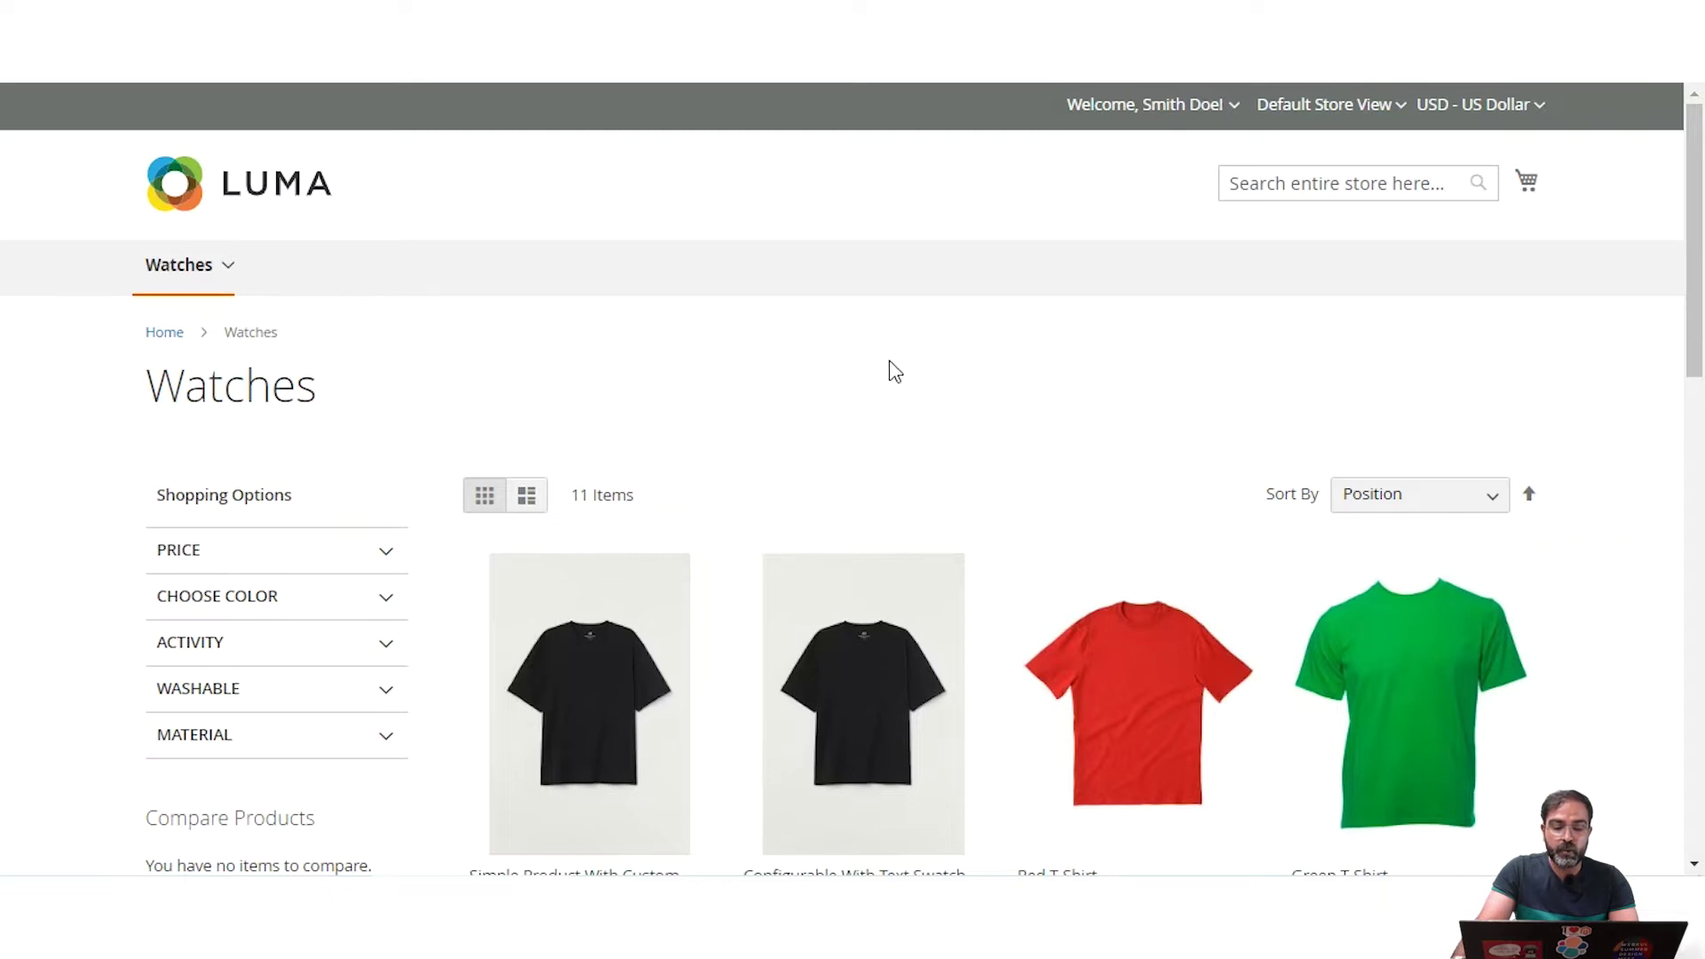
# Step: Examine the products listed in the Watches category of the storefront
pyautogui.scroll(-2, 1696, 280)
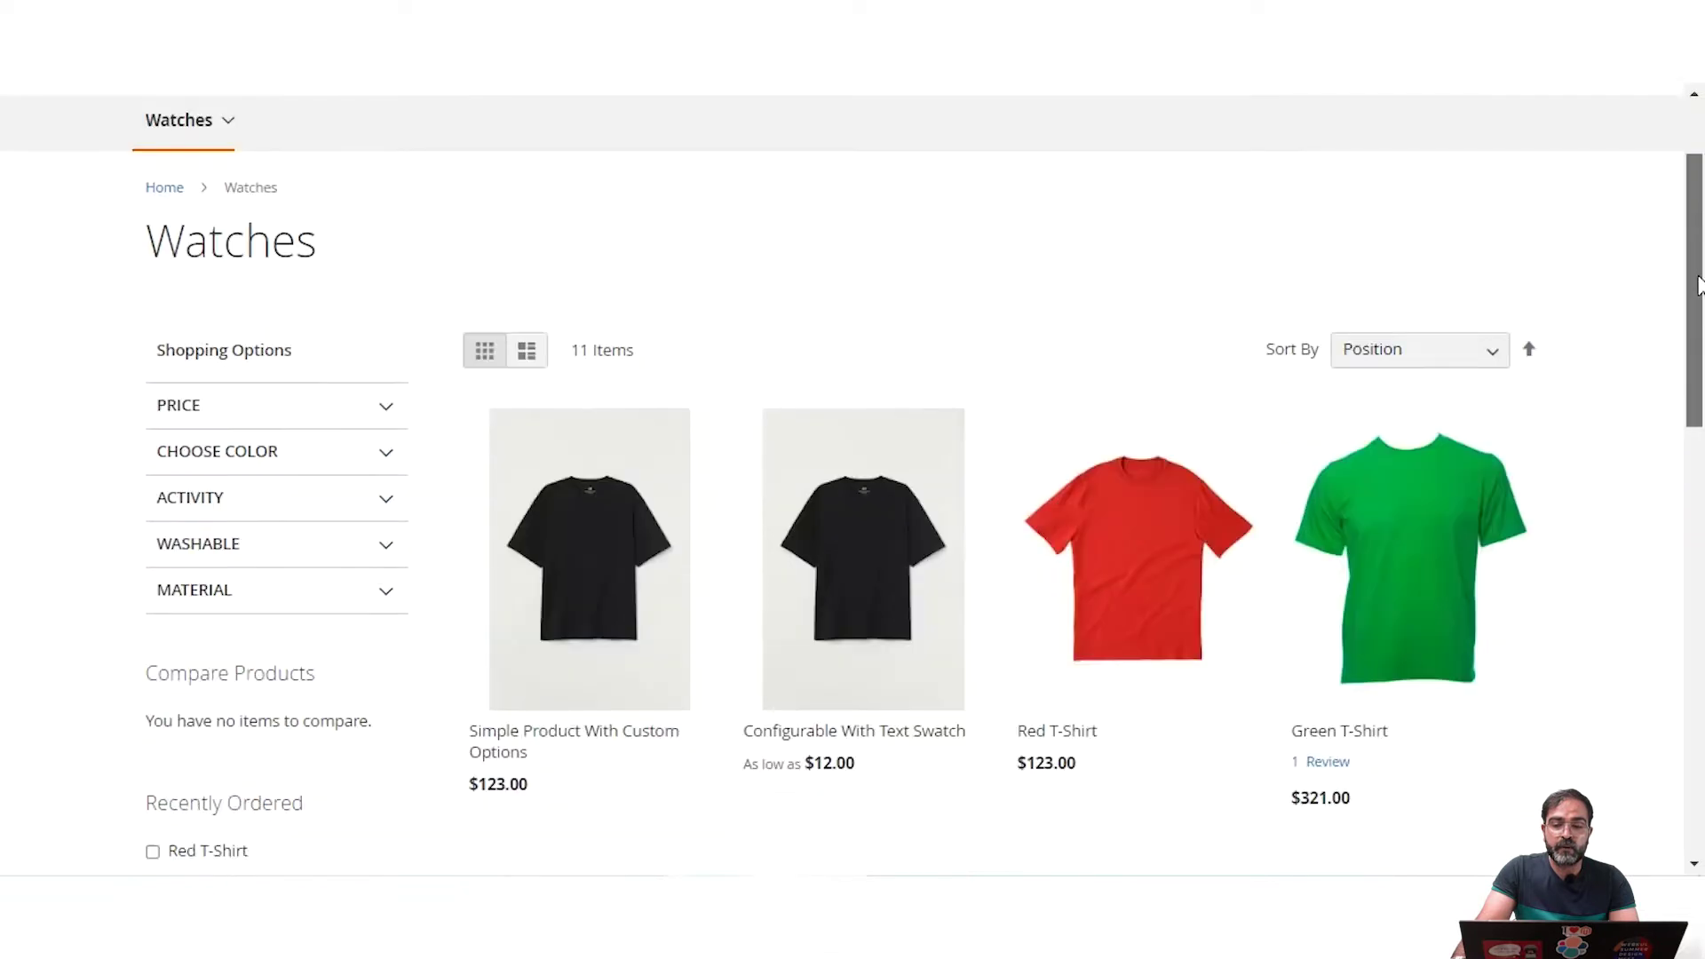
pyautogui.scroll(-10, 1687, 483)
pyautogui.scroll(13, 1671, 484)
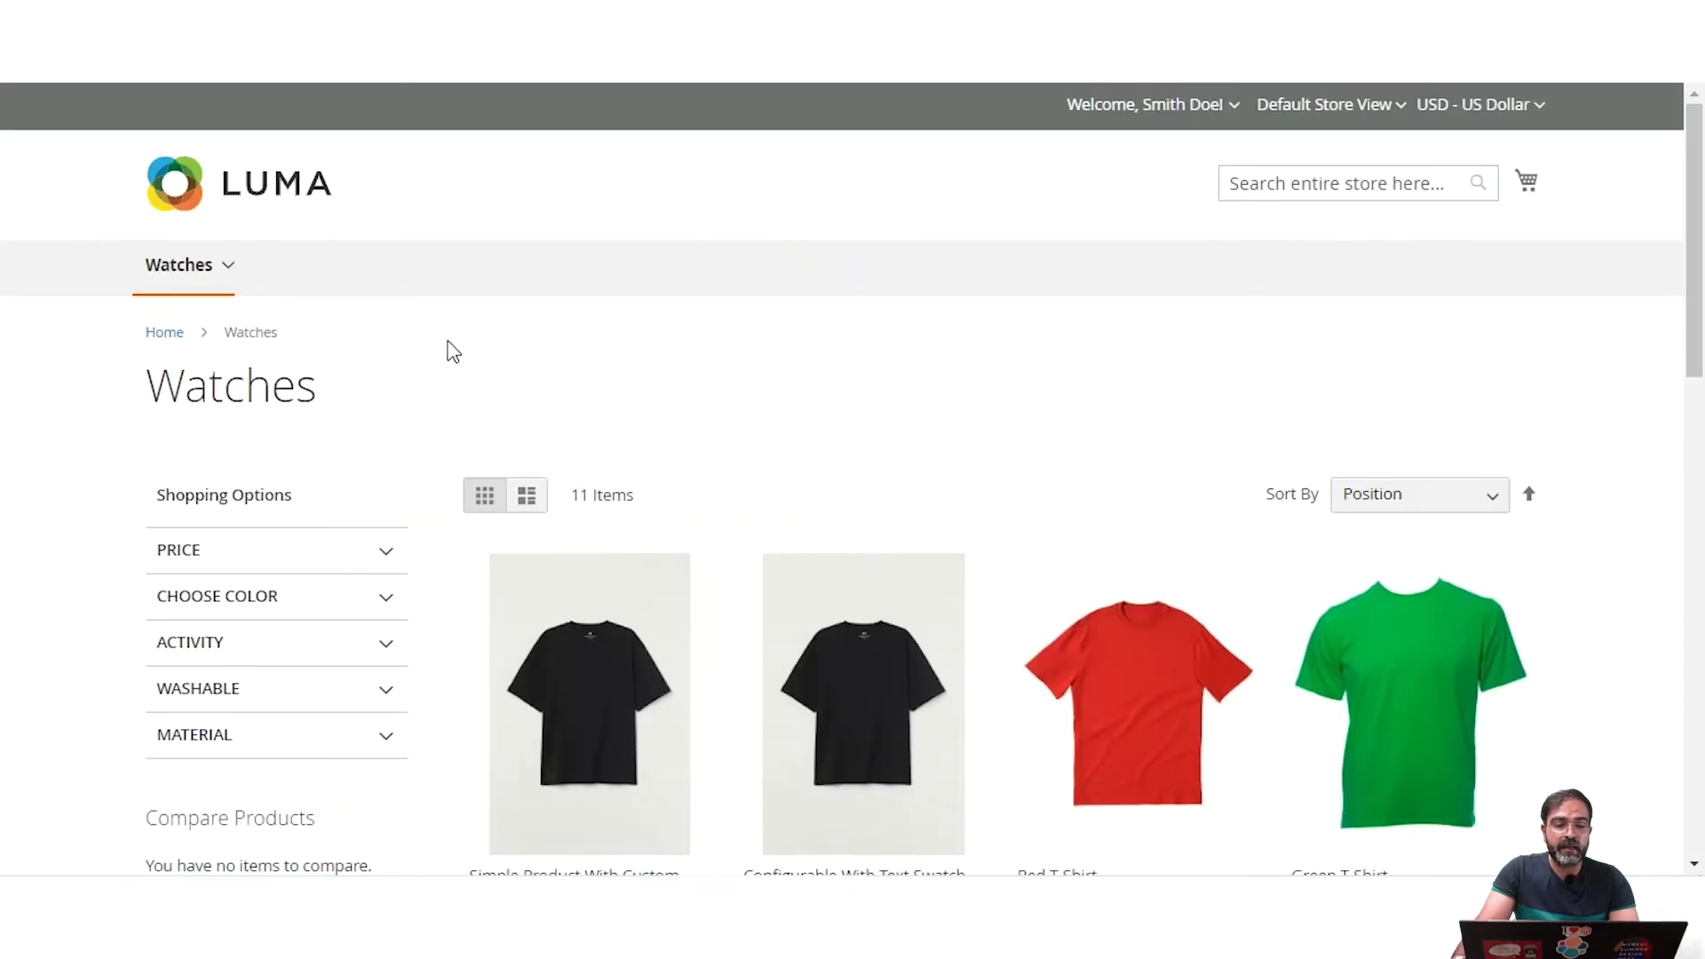
pyautogui.scroll(-5, 1145, 596)
pyautogui.scroll(5, 1199, 604)
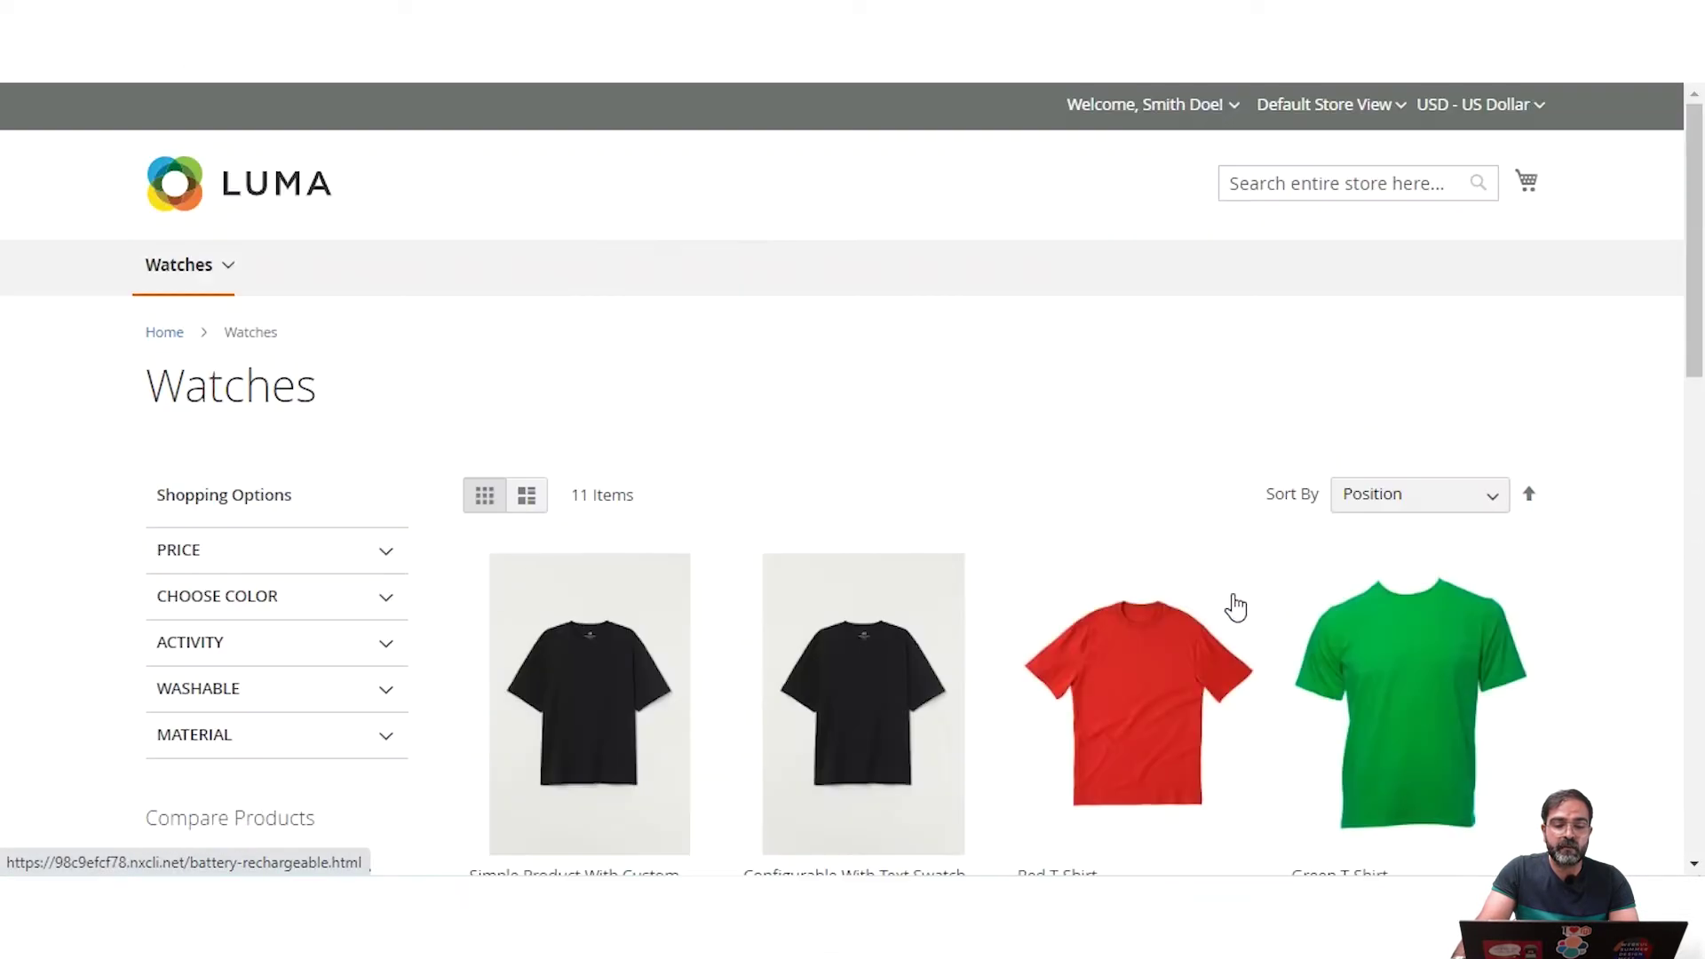
pyautogui.click(1232, 109)
pyautogui.click(972, 230)
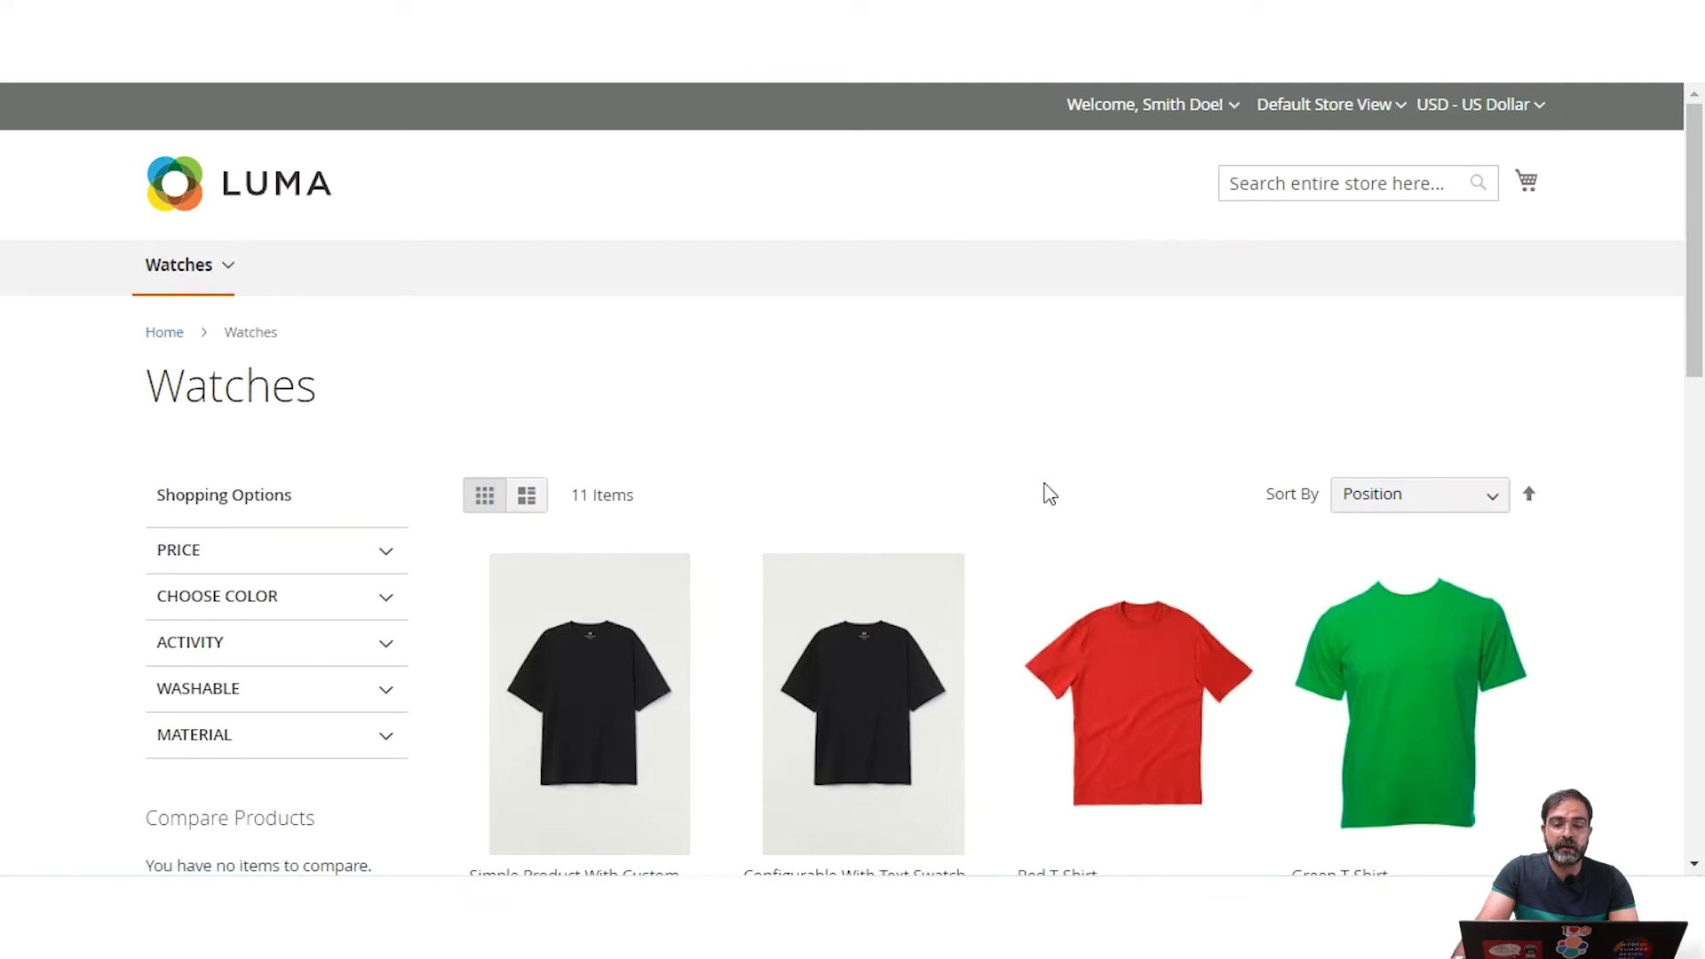
pyautogui.scroll(-4, 1060, 540)
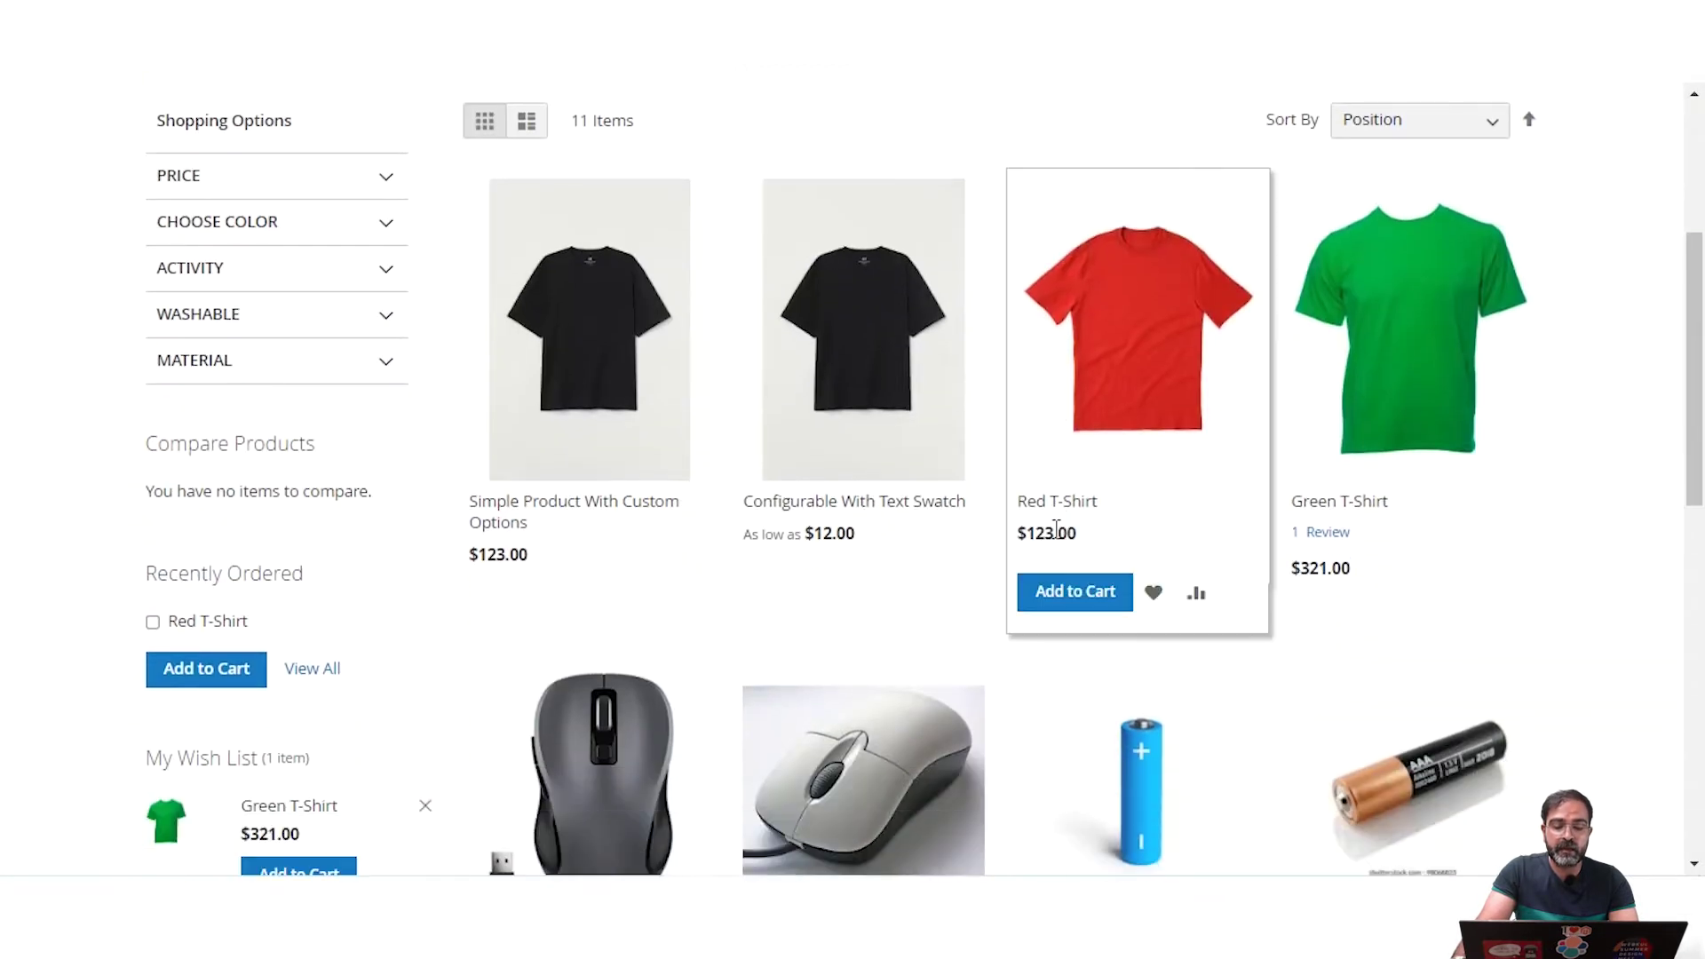
pyautogui.moveTo(1695, 374); pyautogui.dragTo(1679, 613)
pyautogui.scroll(6, 1157, 593)
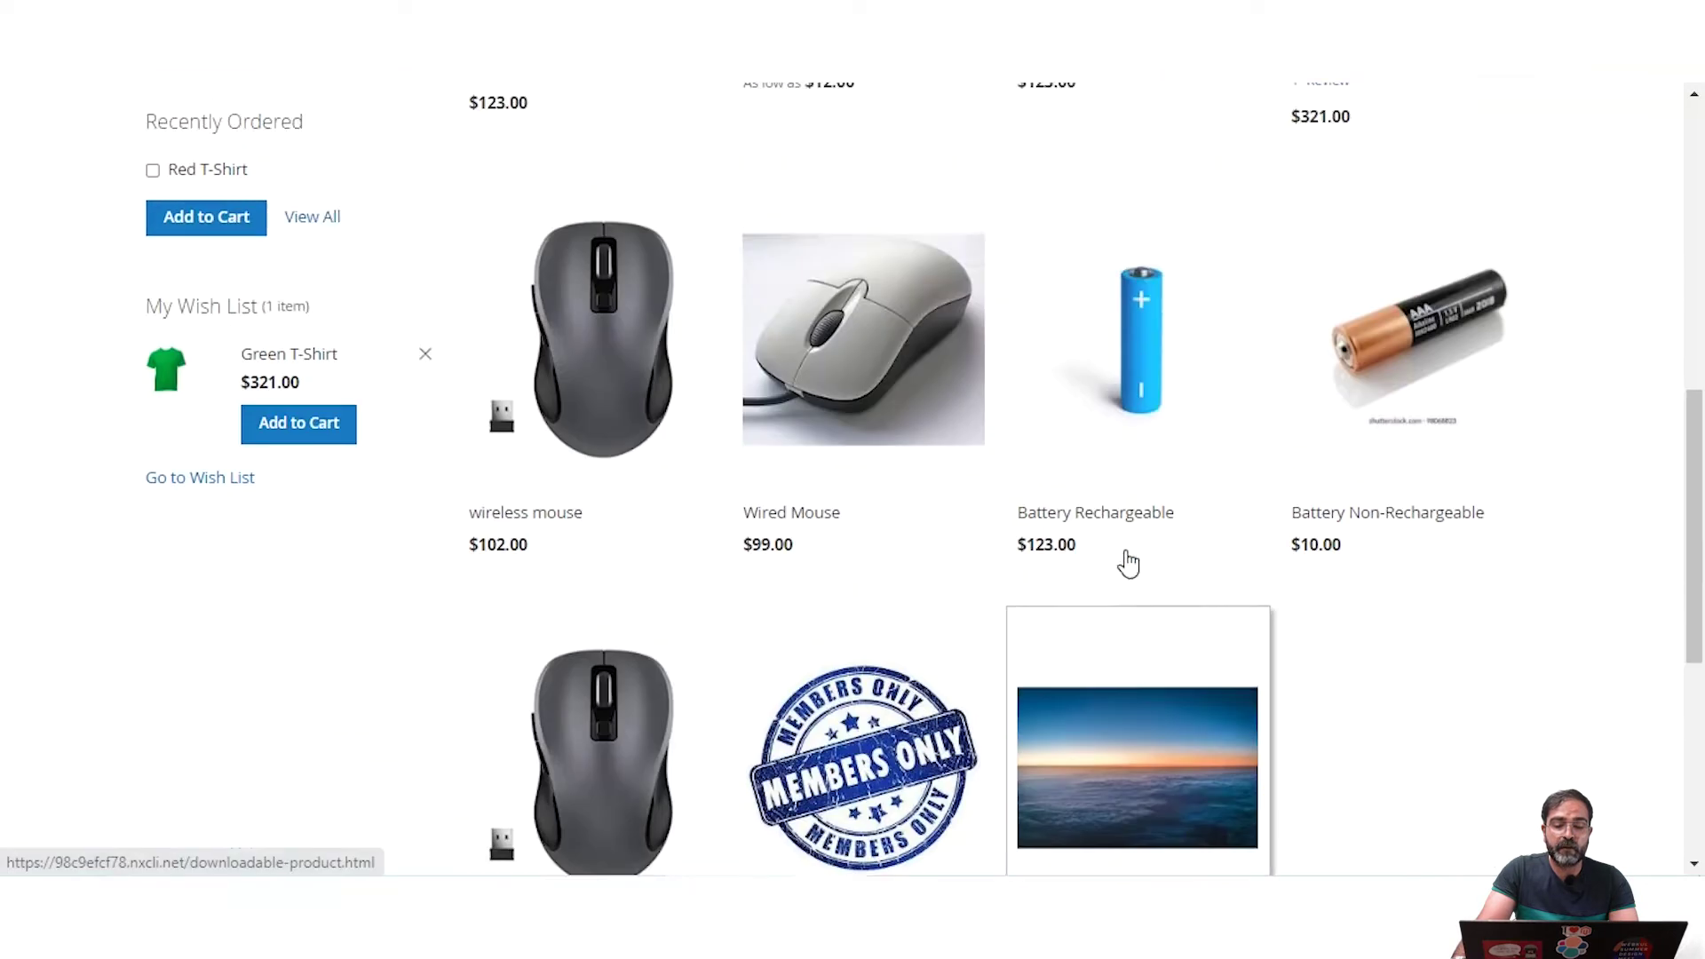
# Step: Add the wireless mouse priced at $102.00 to the cart and open the cart summary
pyautogui.scroll(-4, 1104, 571)
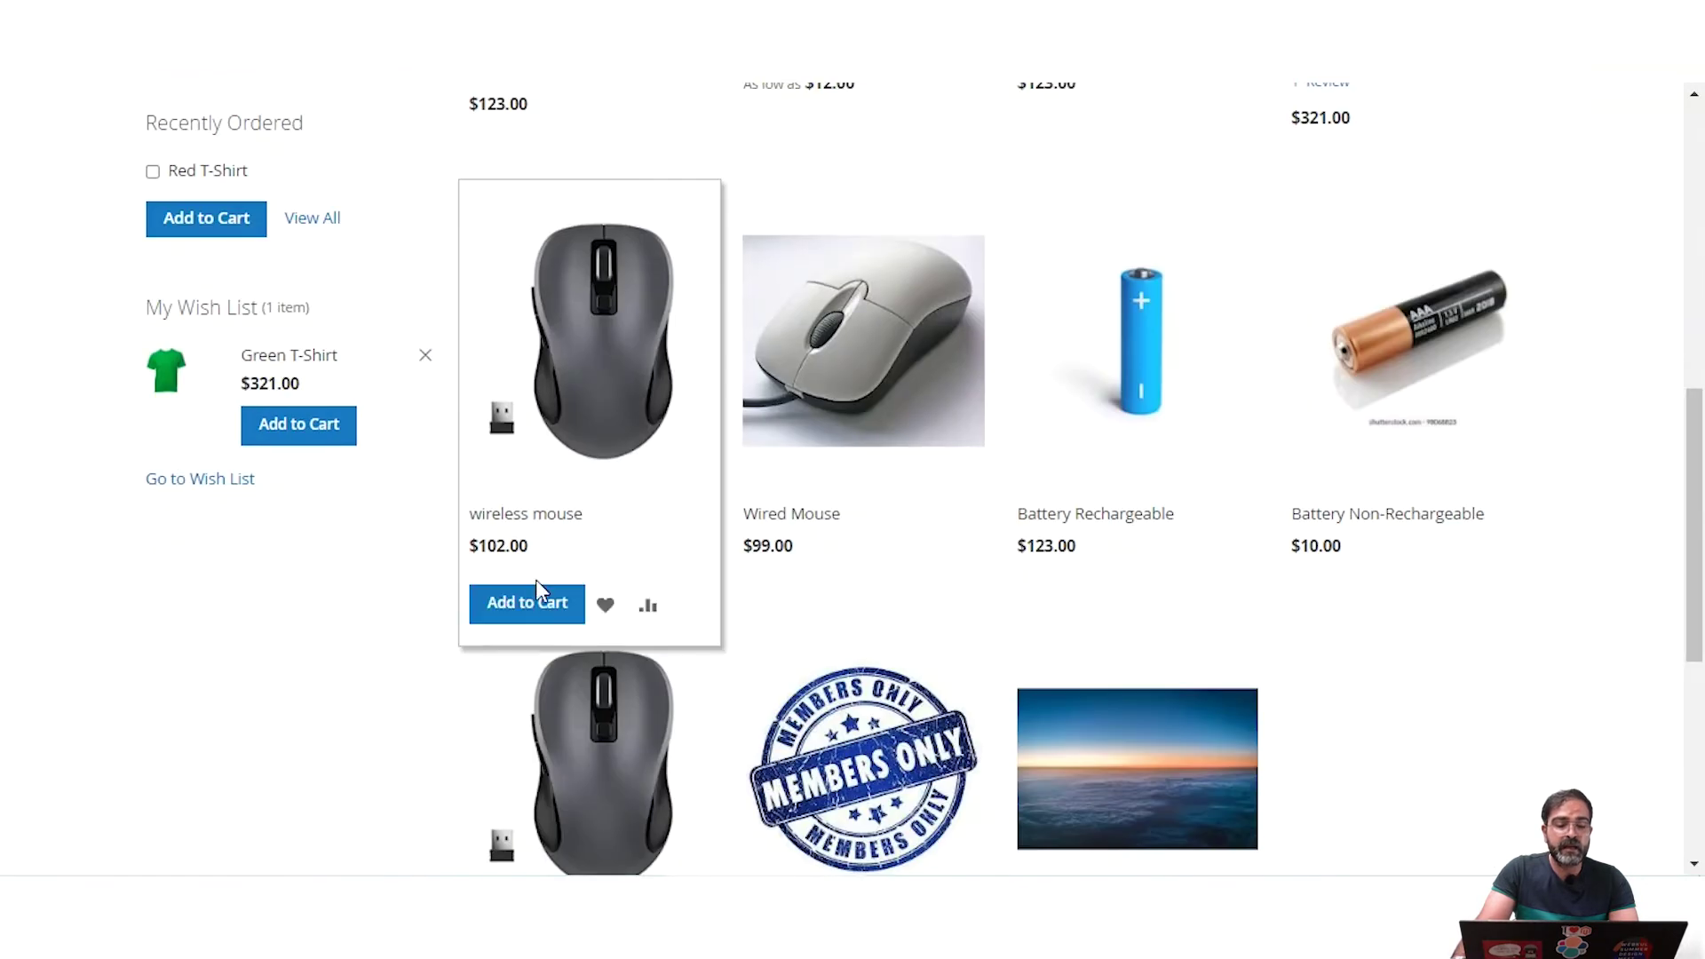
pyautogui.click(537, 613)
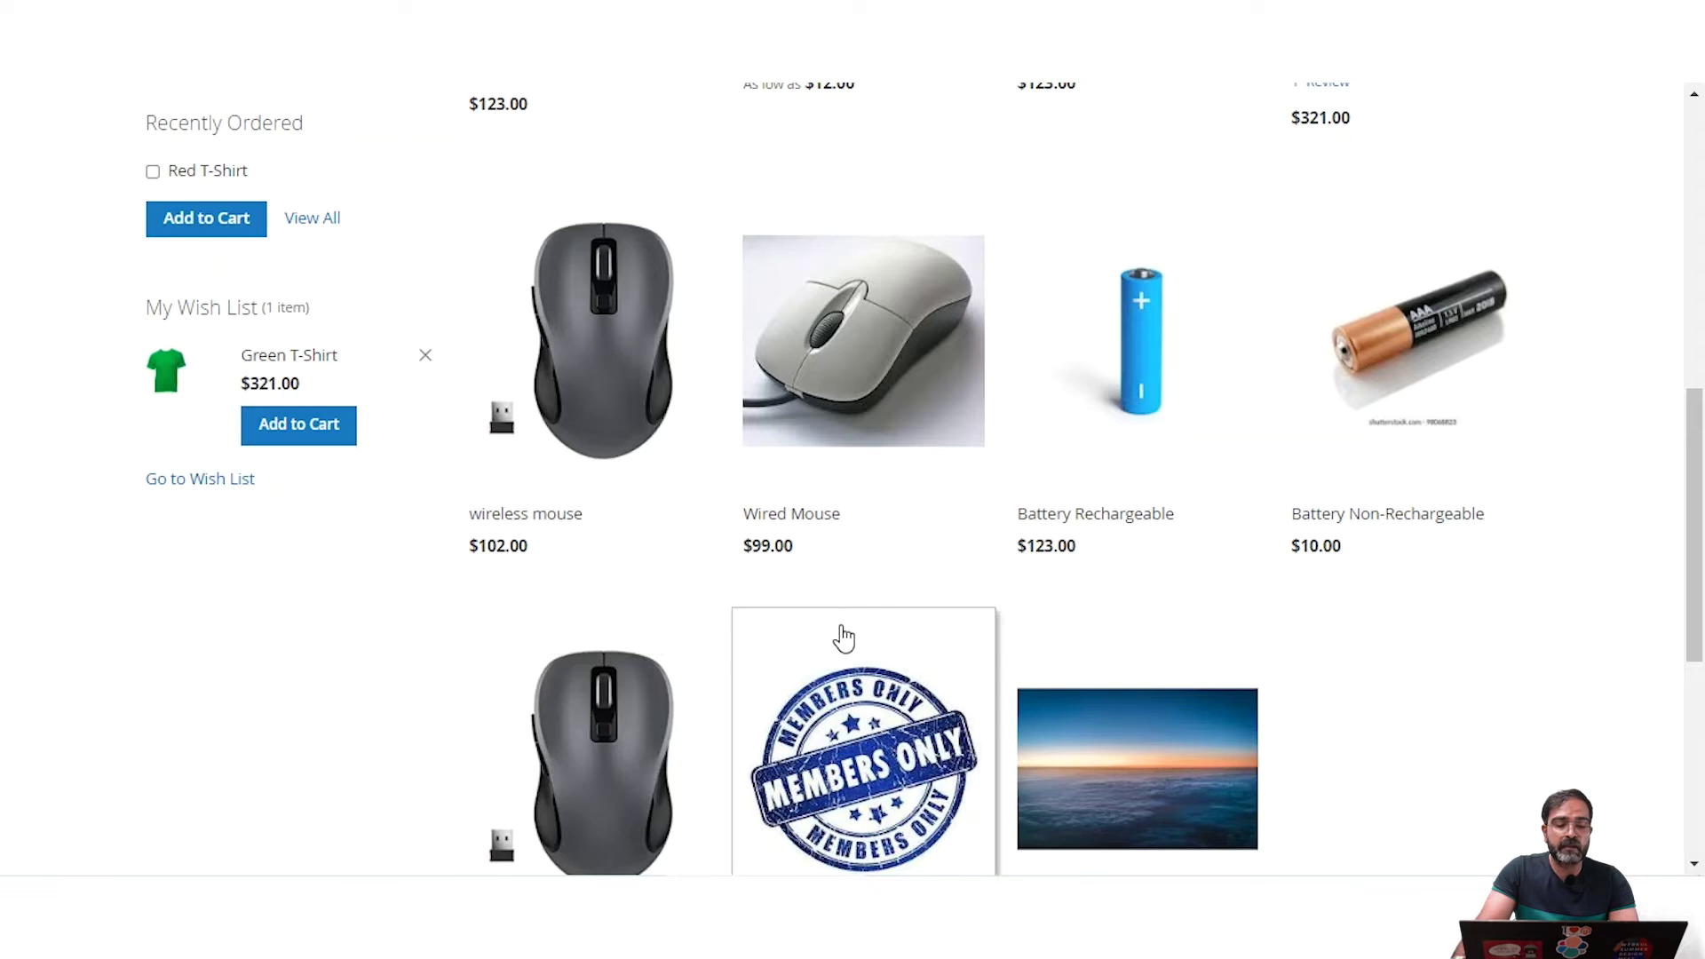
pyautogui.scroll(10, 839, 622)
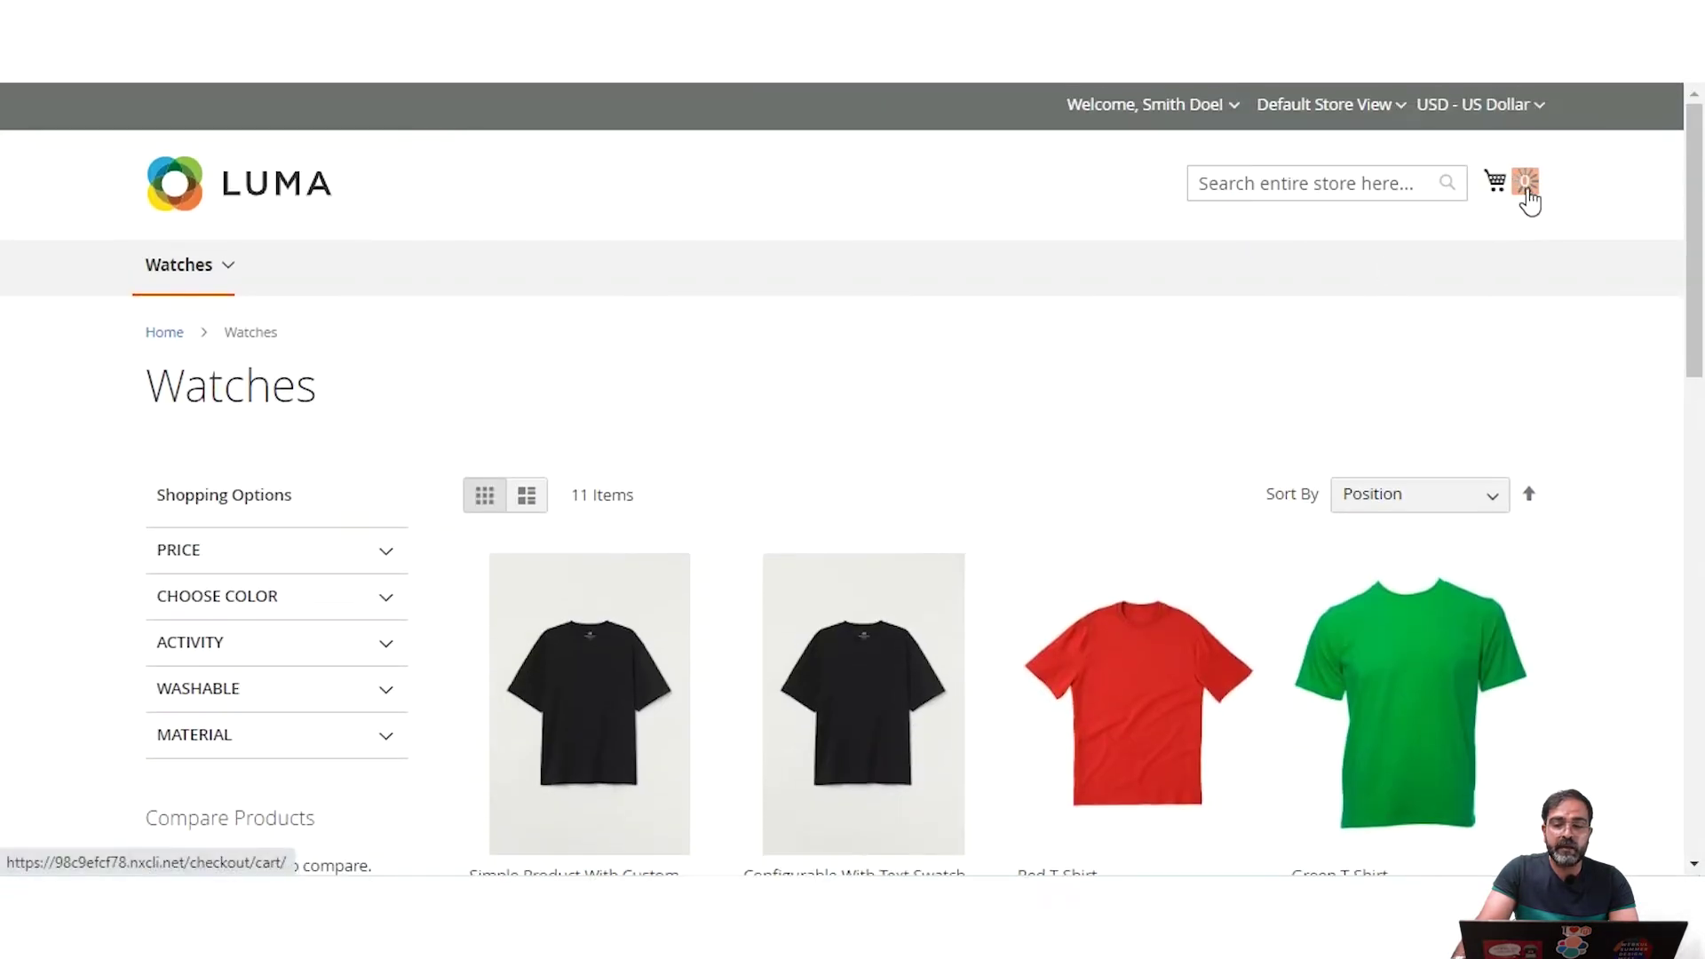
pyautogui.click(1526, 188)
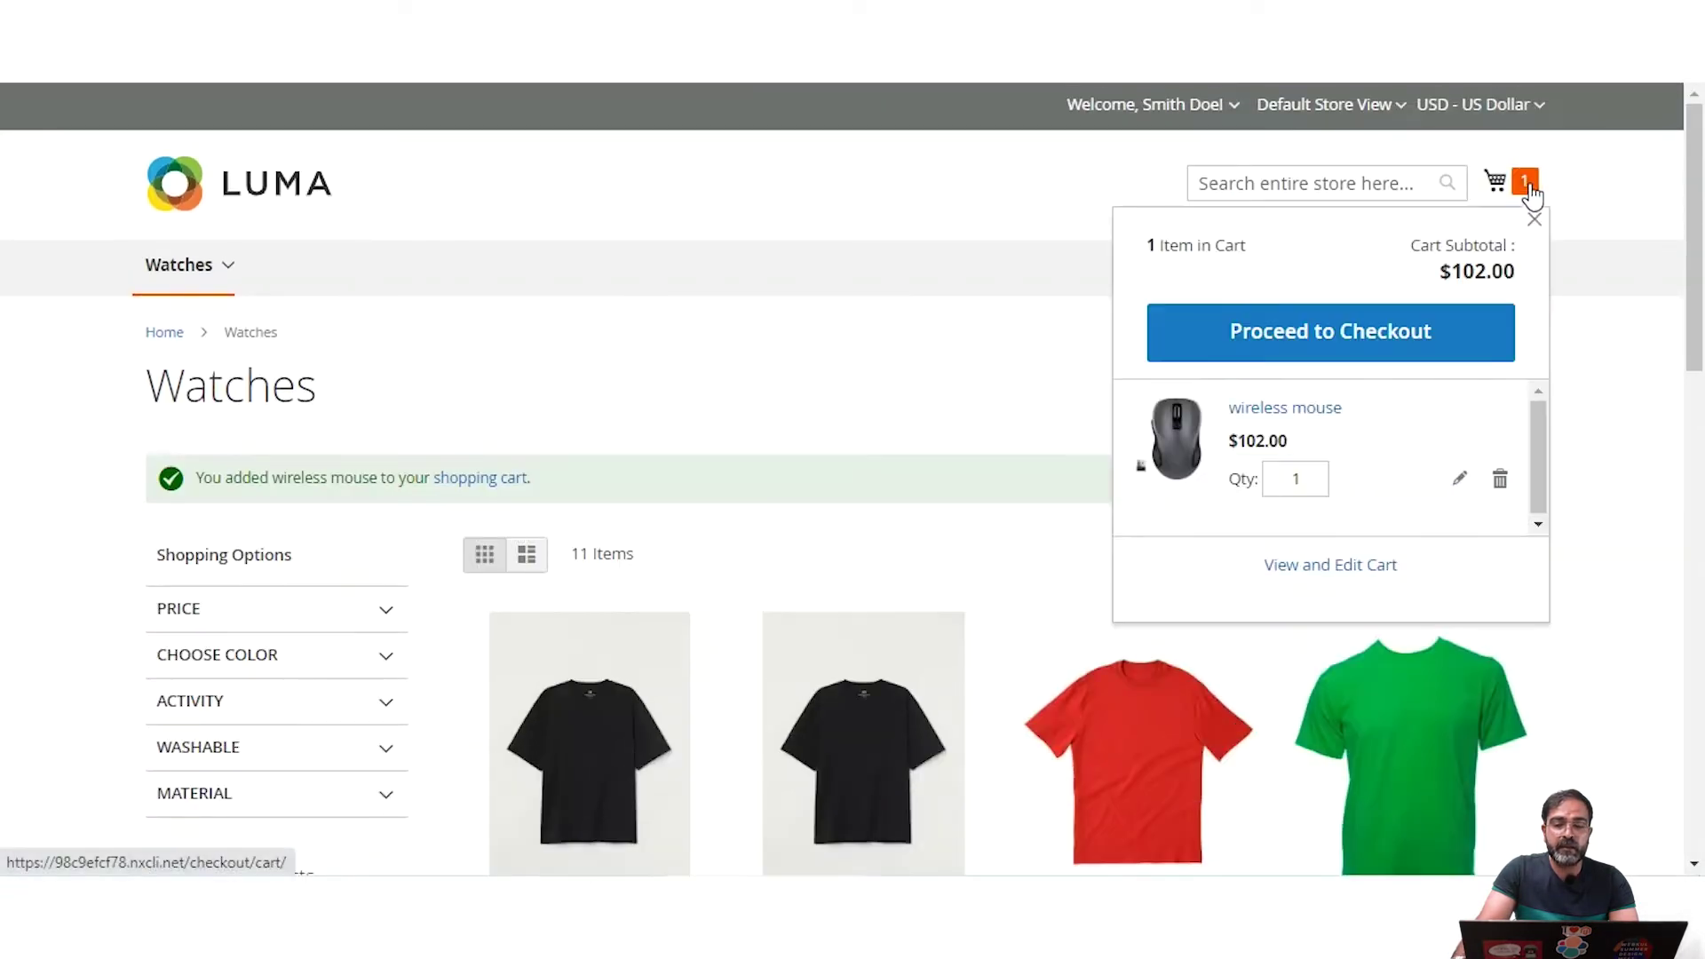
# Step: Proceed to checkout and continue to Review & Payments with the saved shipping address and Free Shipping
pyautogui.click(1356, 337)
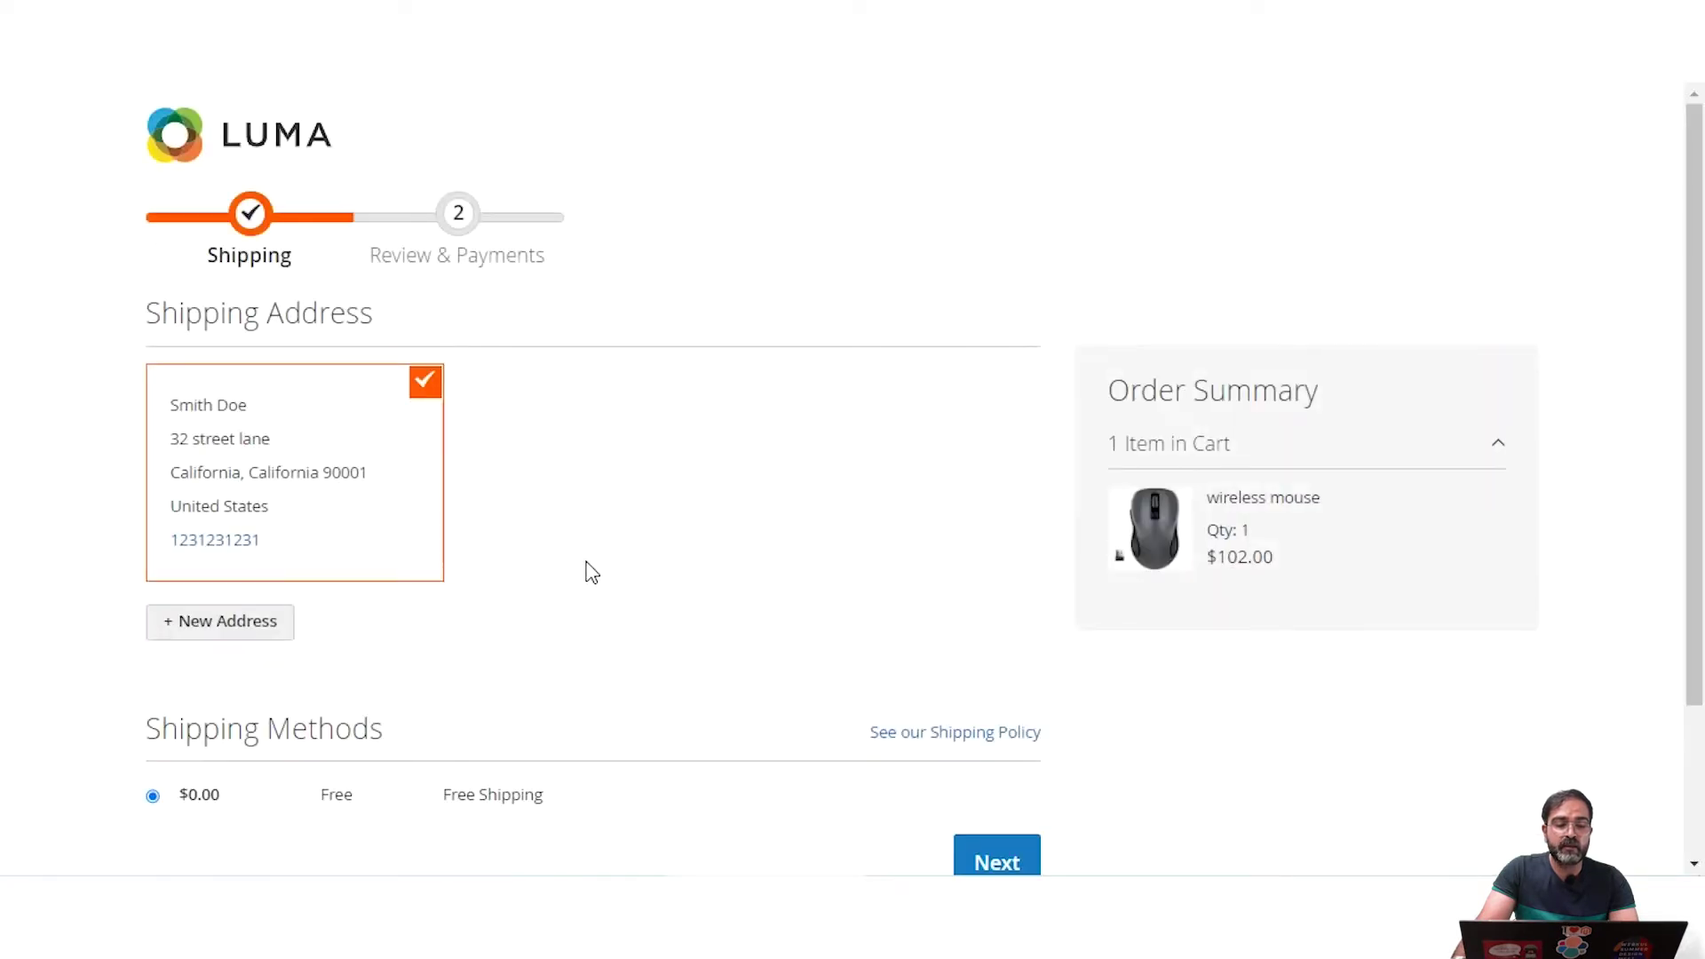
pyautogui.scroll(-2, 588, 571)
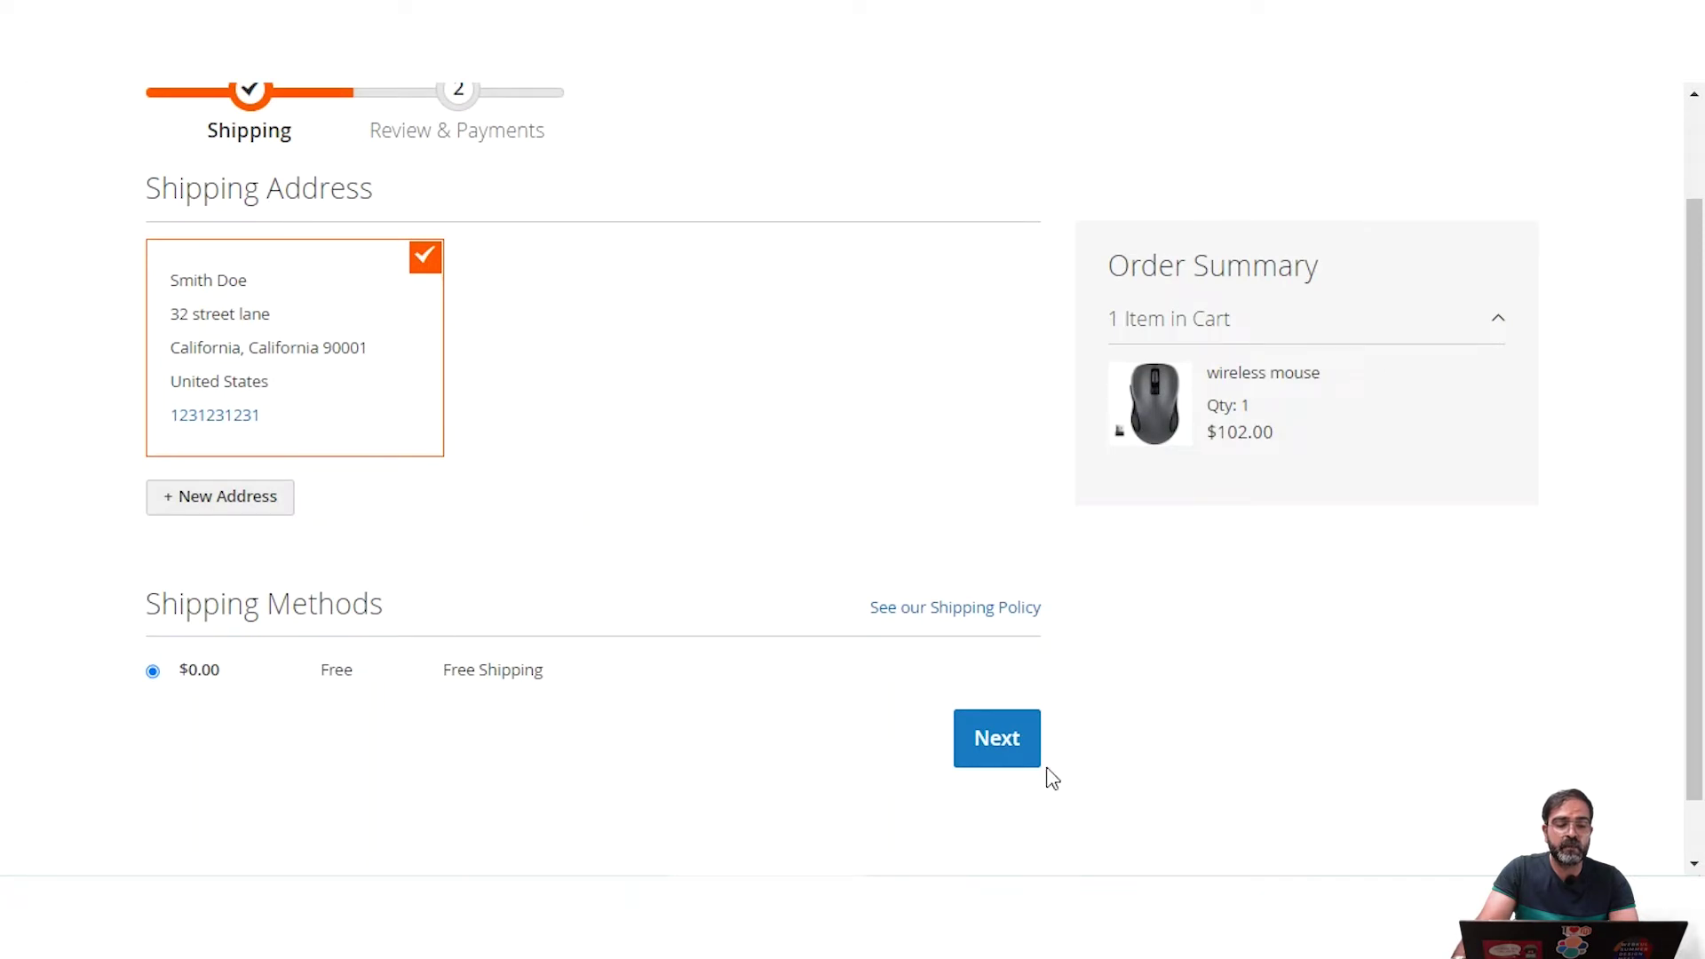
pyautogui.click(982, 744)
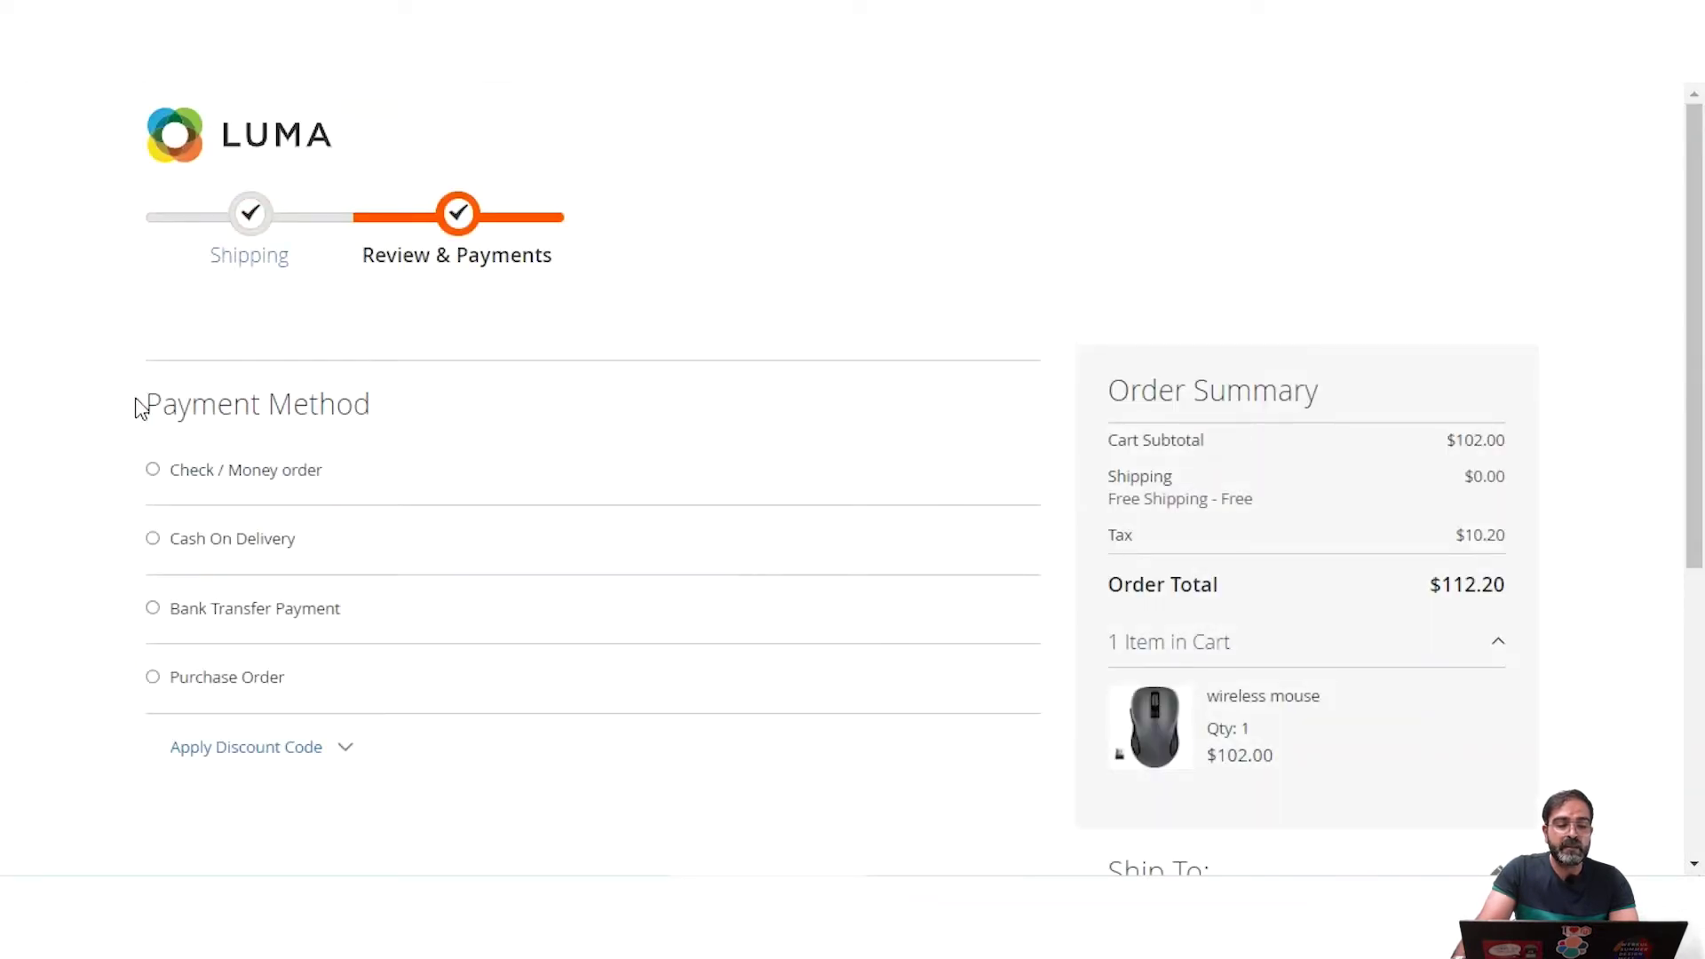
# Step: Select the Check / Money order payment method and examine its payee and mailing details
pyautogui.moveTo(150, 404); pyautogui.dragTo(384, 423)
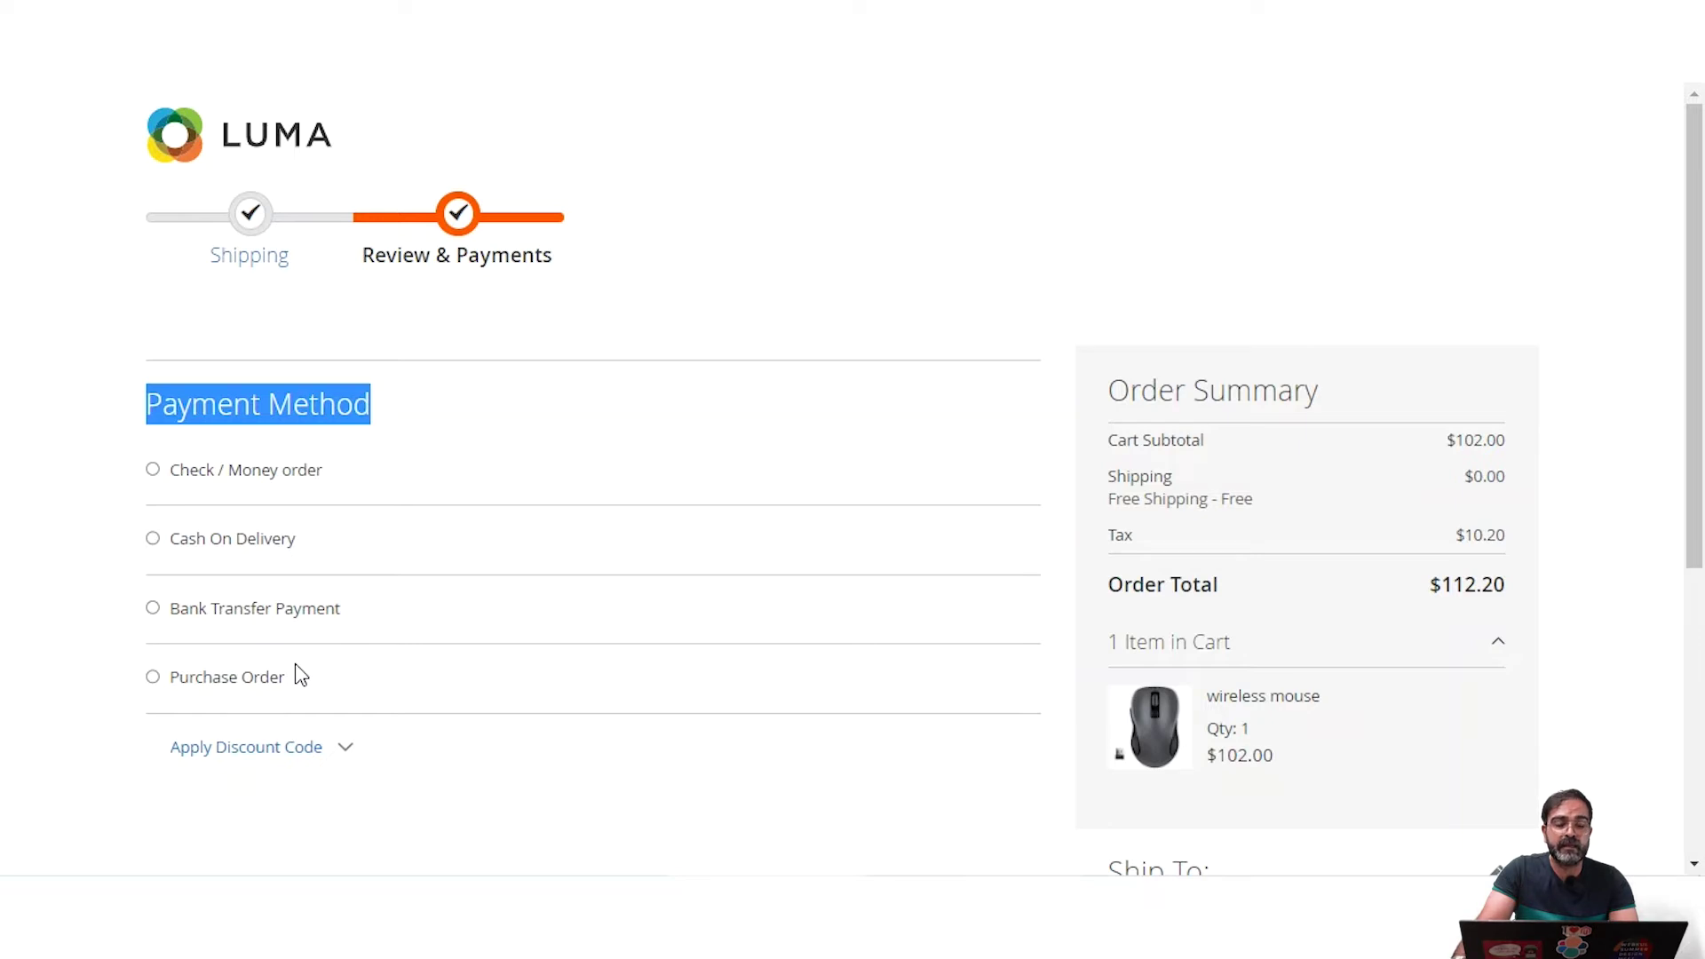
pyautogui.click(154, 471)
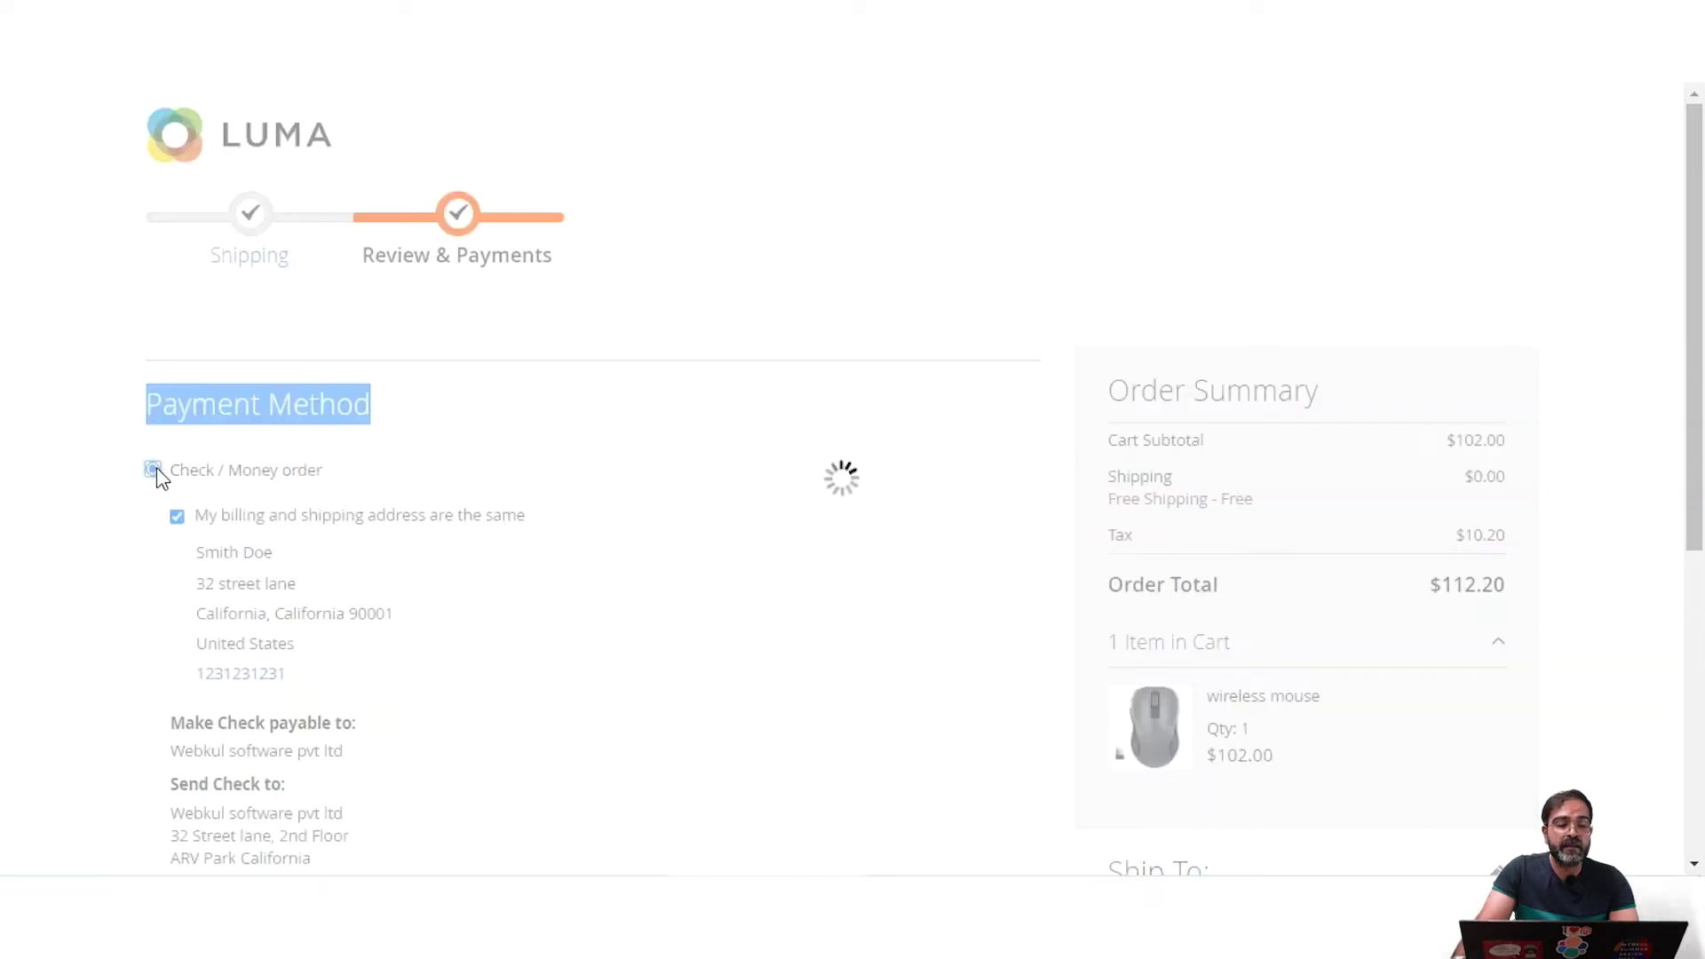
pyautogui.scroll(-3, 361, 579)
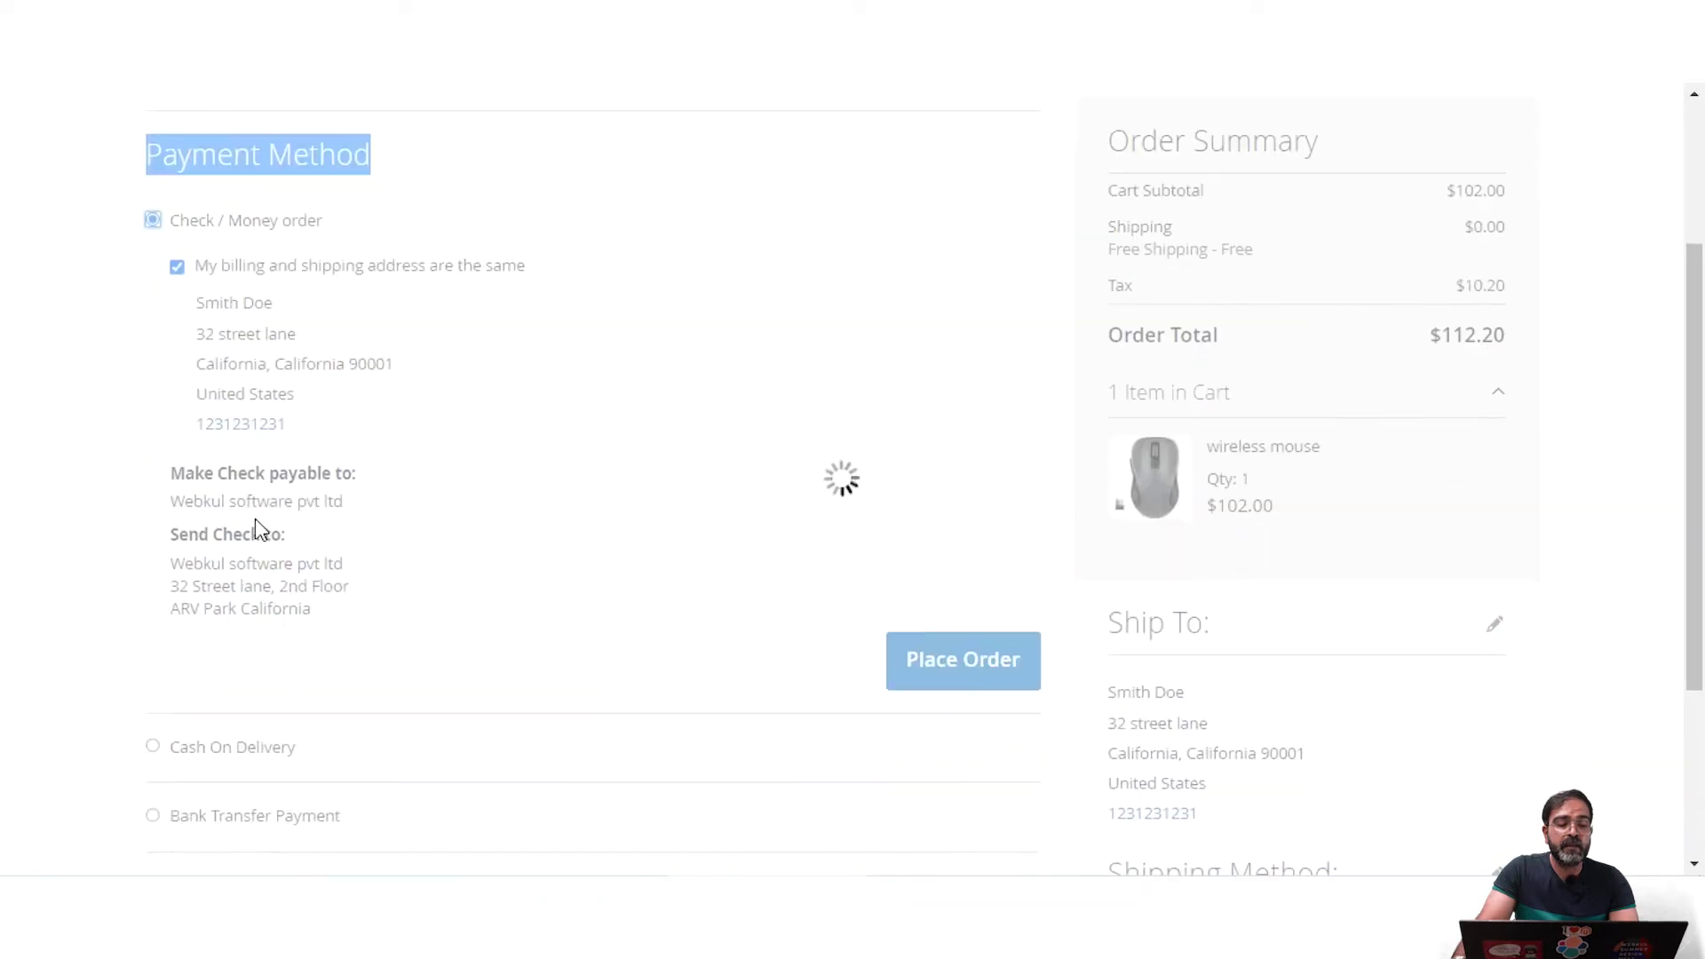
pyautogui.moveTo(192, 503)
pyautogui.mouseDown()
pyautogui.moveTo(343, 507)
pyautogui.moveTo(173, 504)
pyautogui.mouseUp()
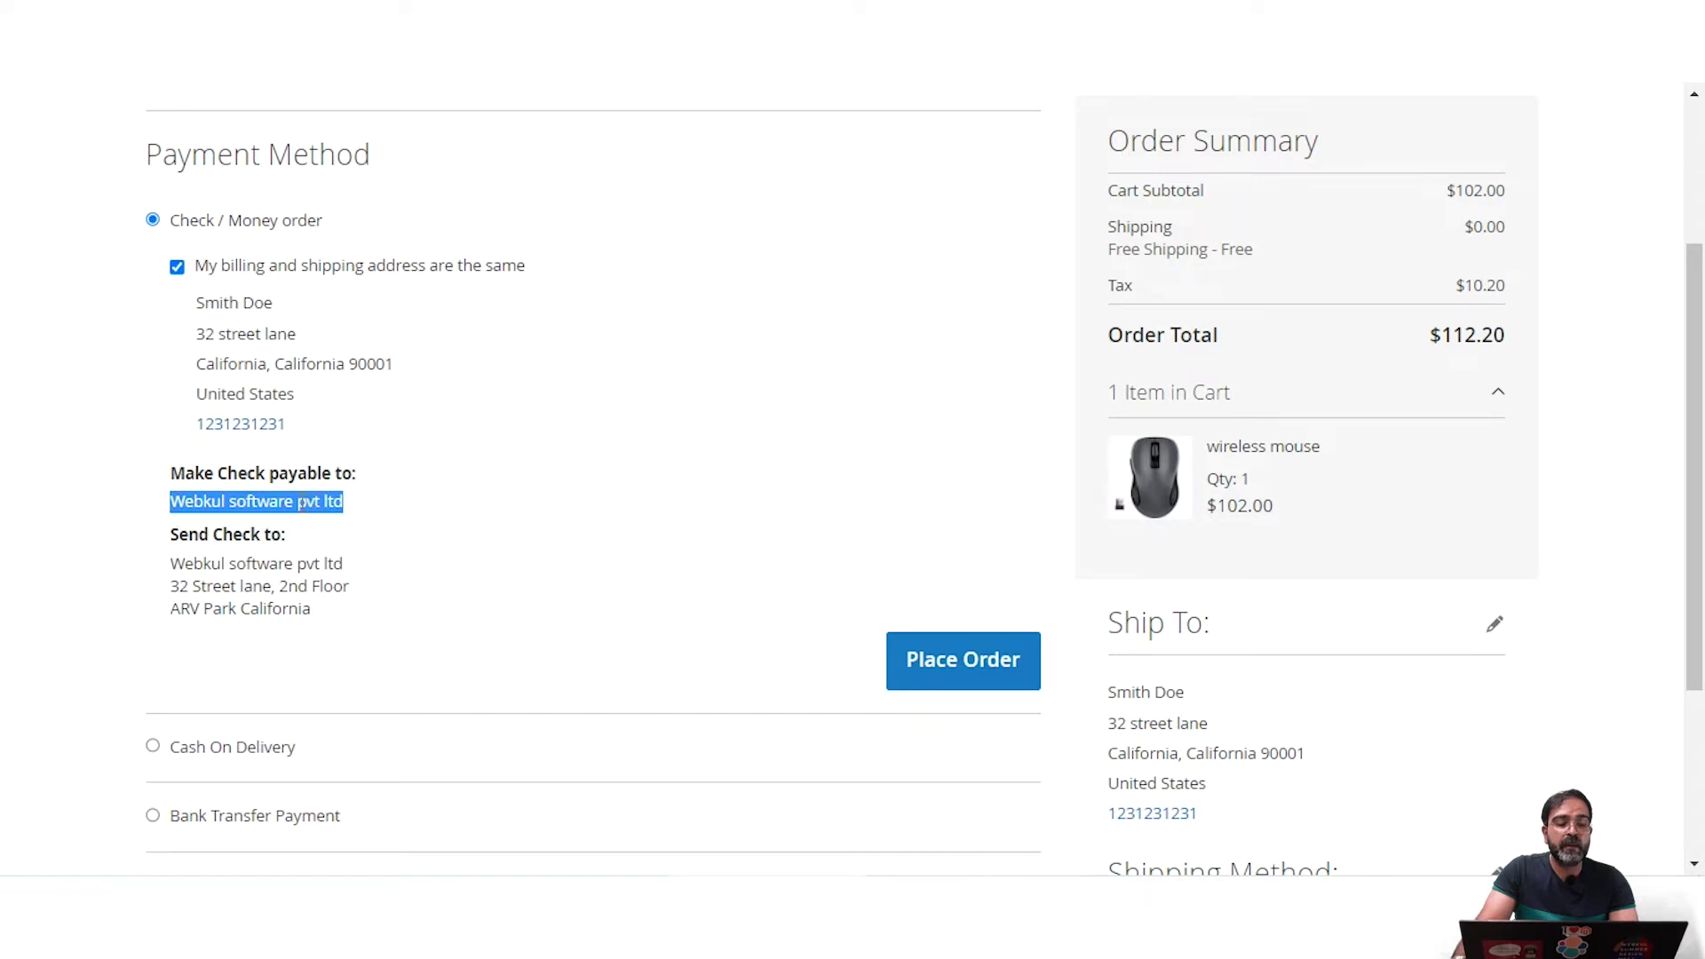
pyautogui.scroll(-2, 280, 511)
pyautogui.moveTo(184, 439); pyautogui.dragTo(333, 494)
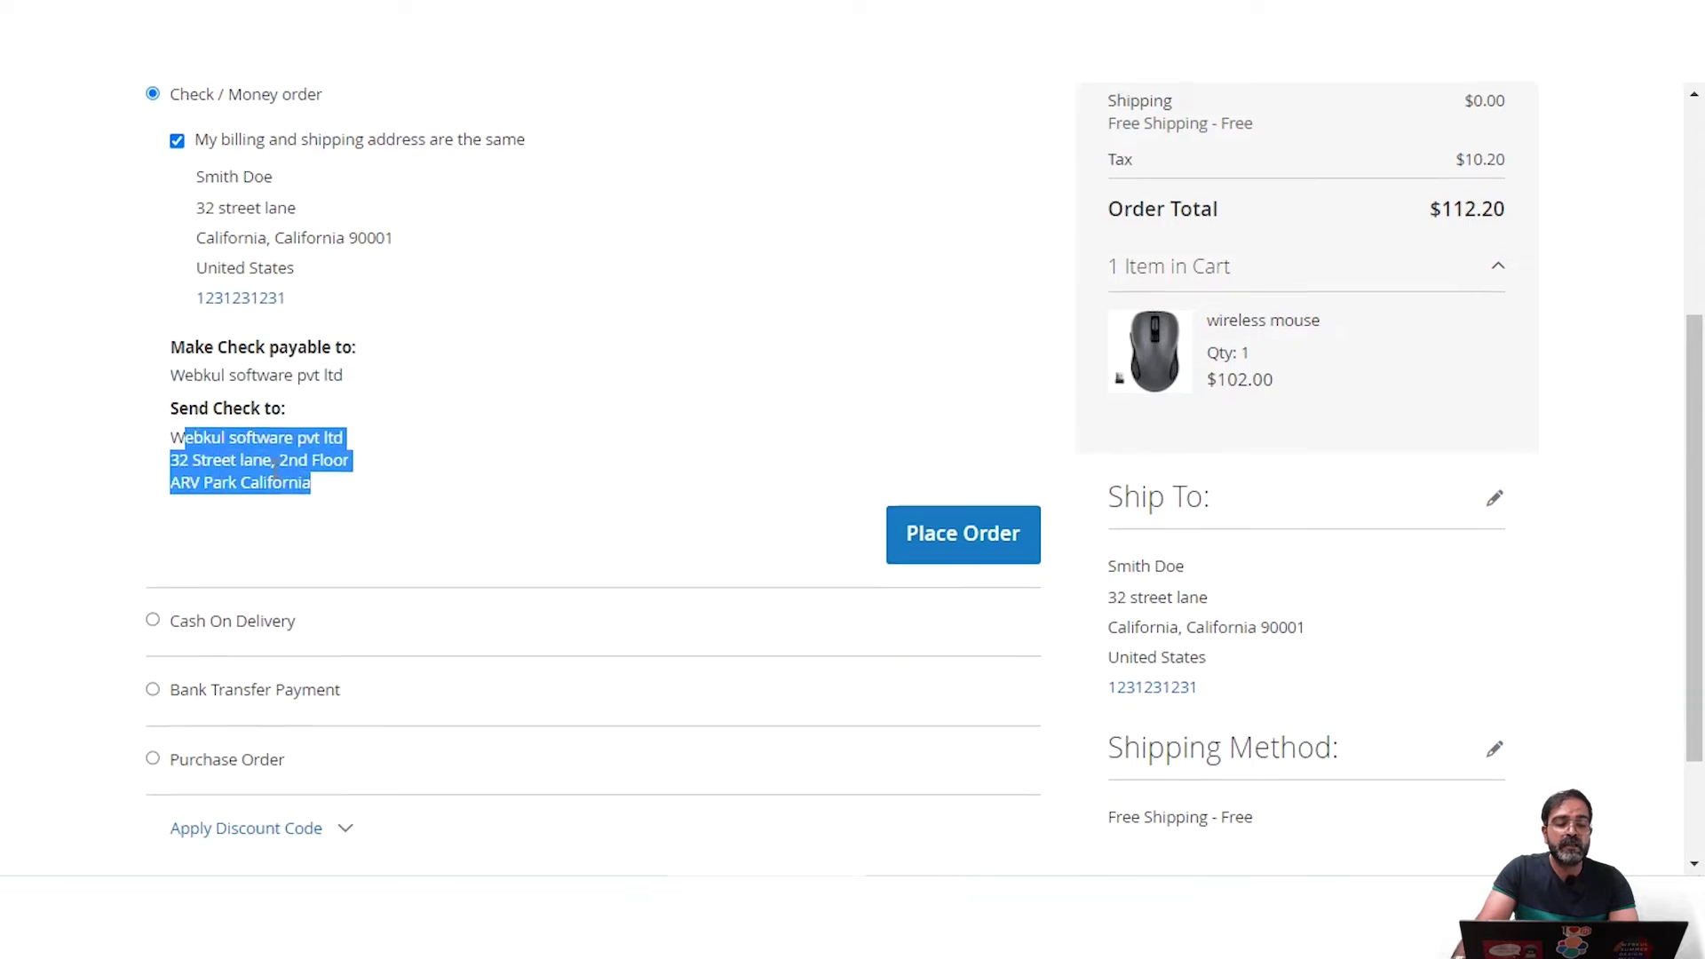
# Step: Select the Cash On Delivery payment method and read its payment instructions
pyautogui.scroll(-3, 280, 478)
pyautogui.click(154, 455)
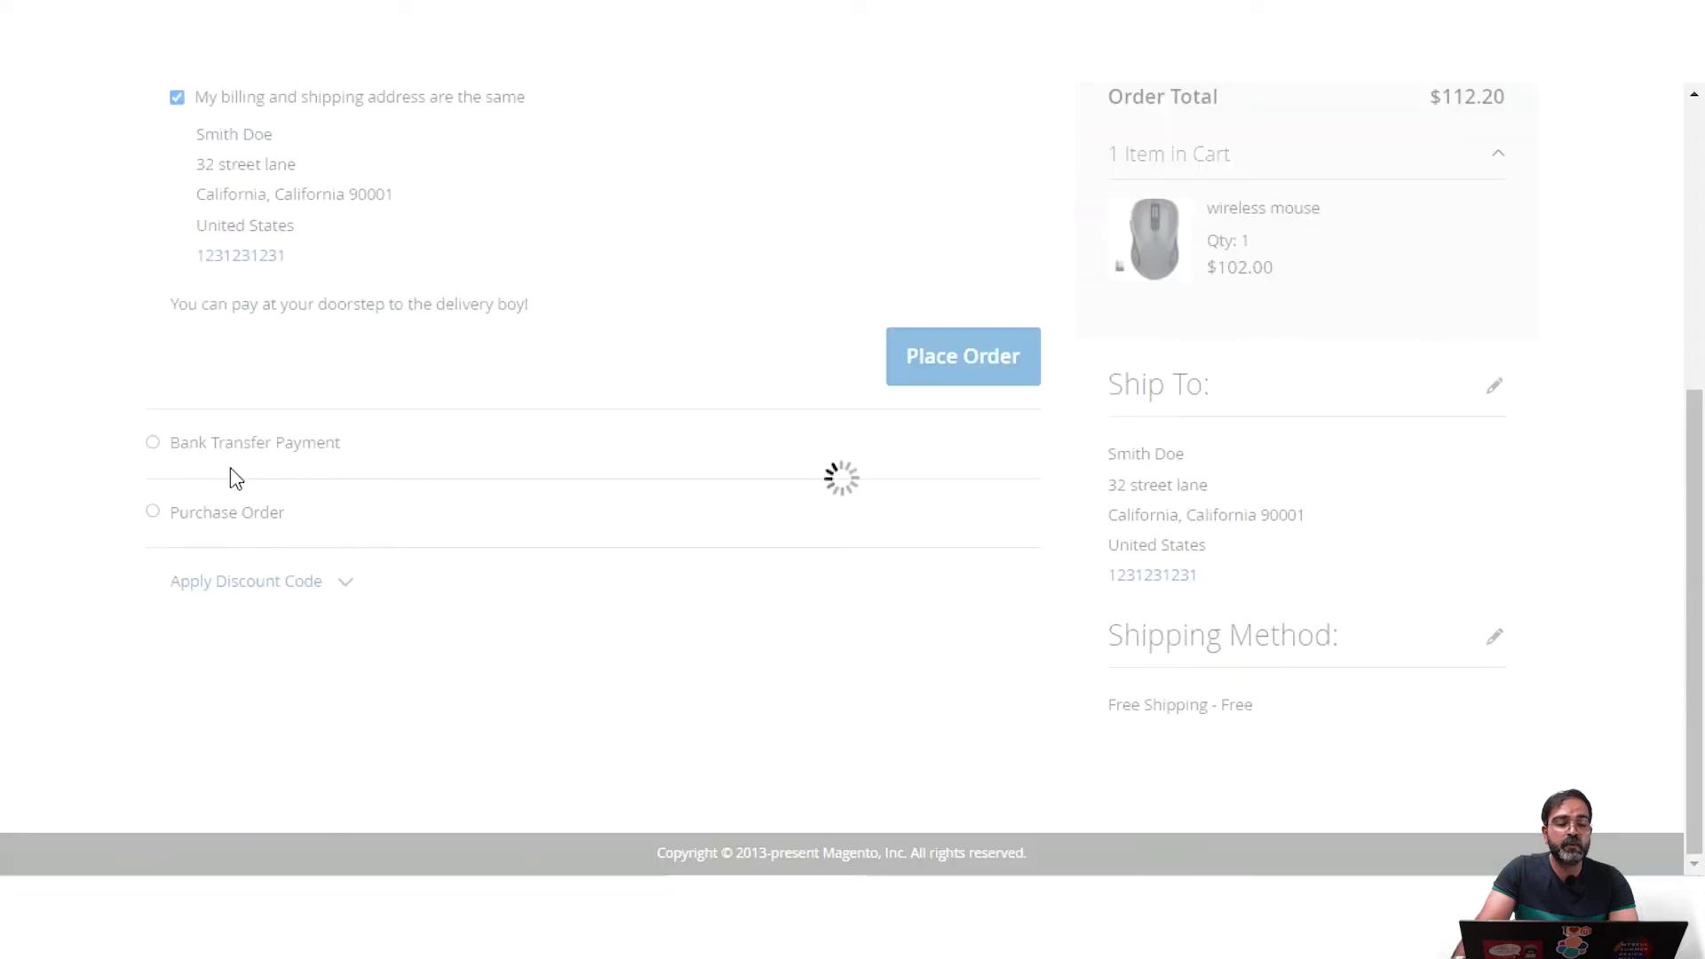
pyautogui.scroll(4, 264, 465)
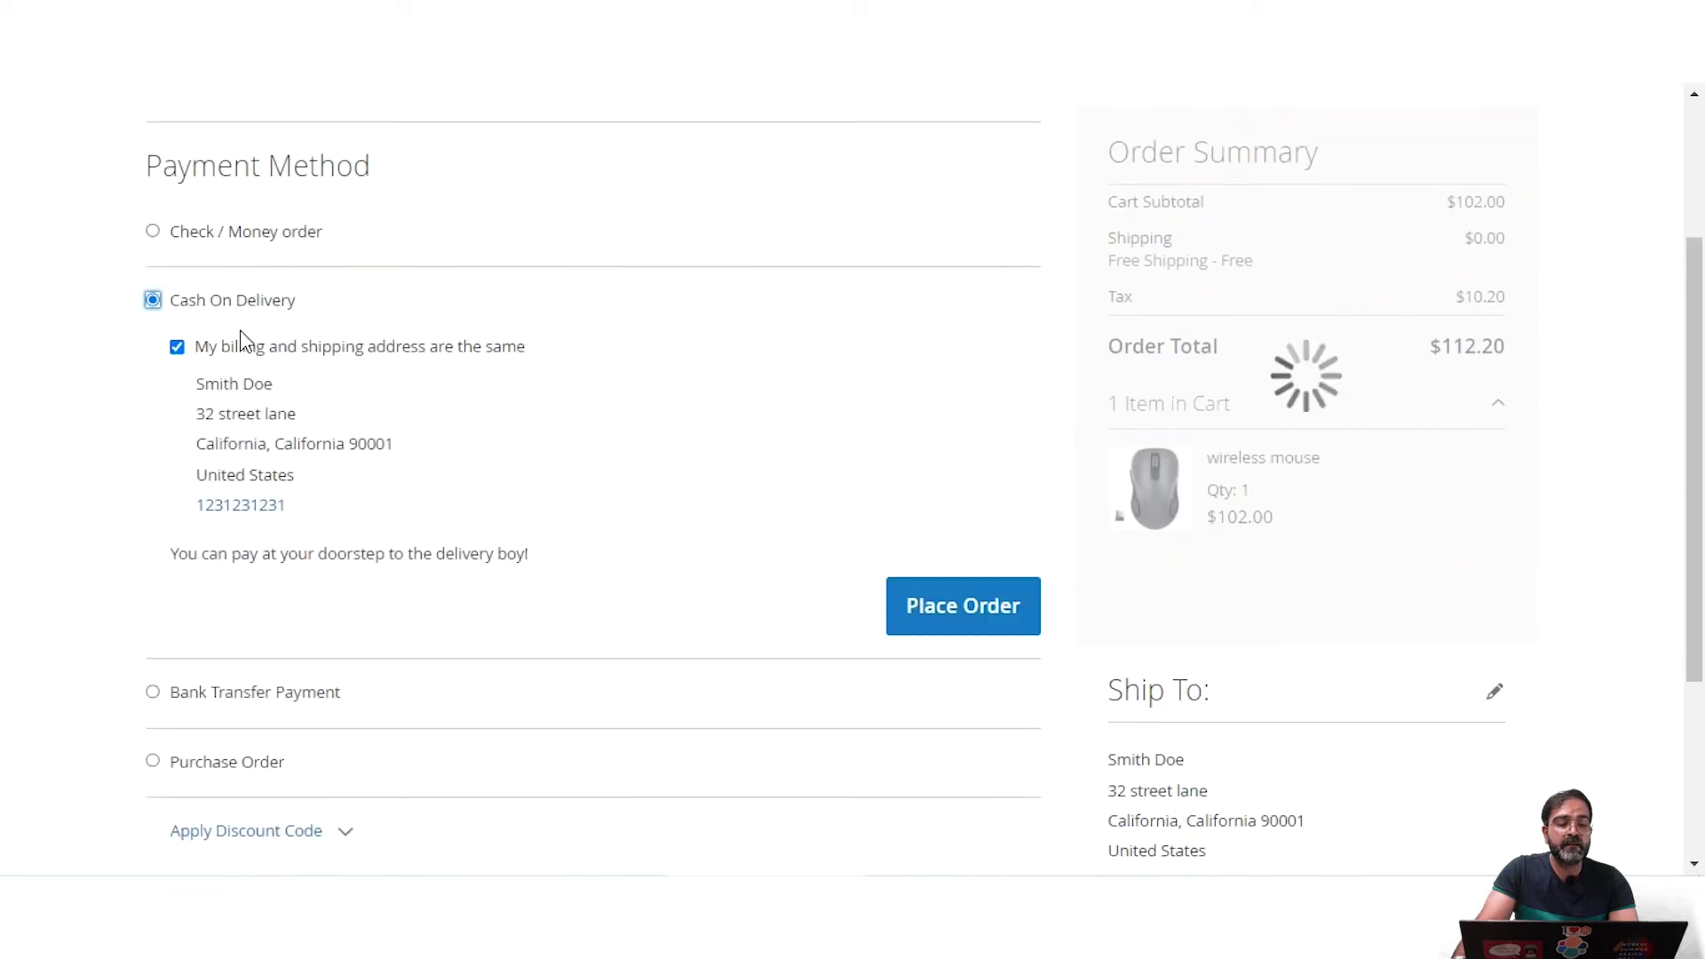
pyautogui.moveTo(174, 555); pyautogui.dragTo(551, 566)
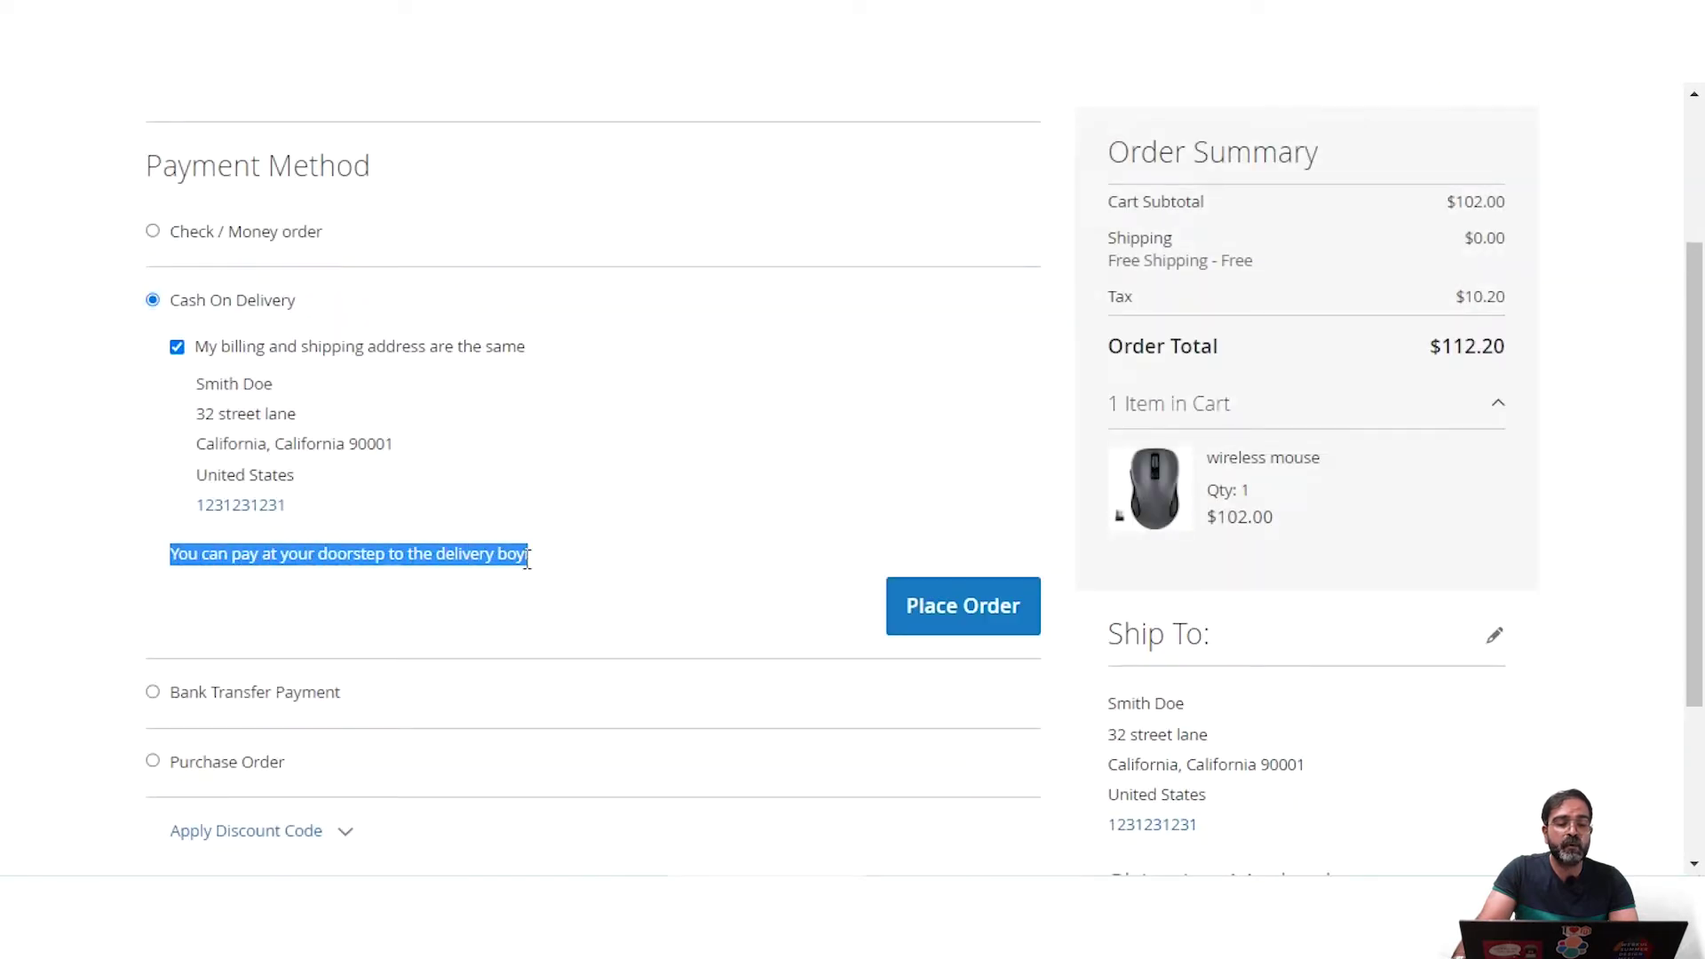
pyautogui.scroll(-1, 866, 628)
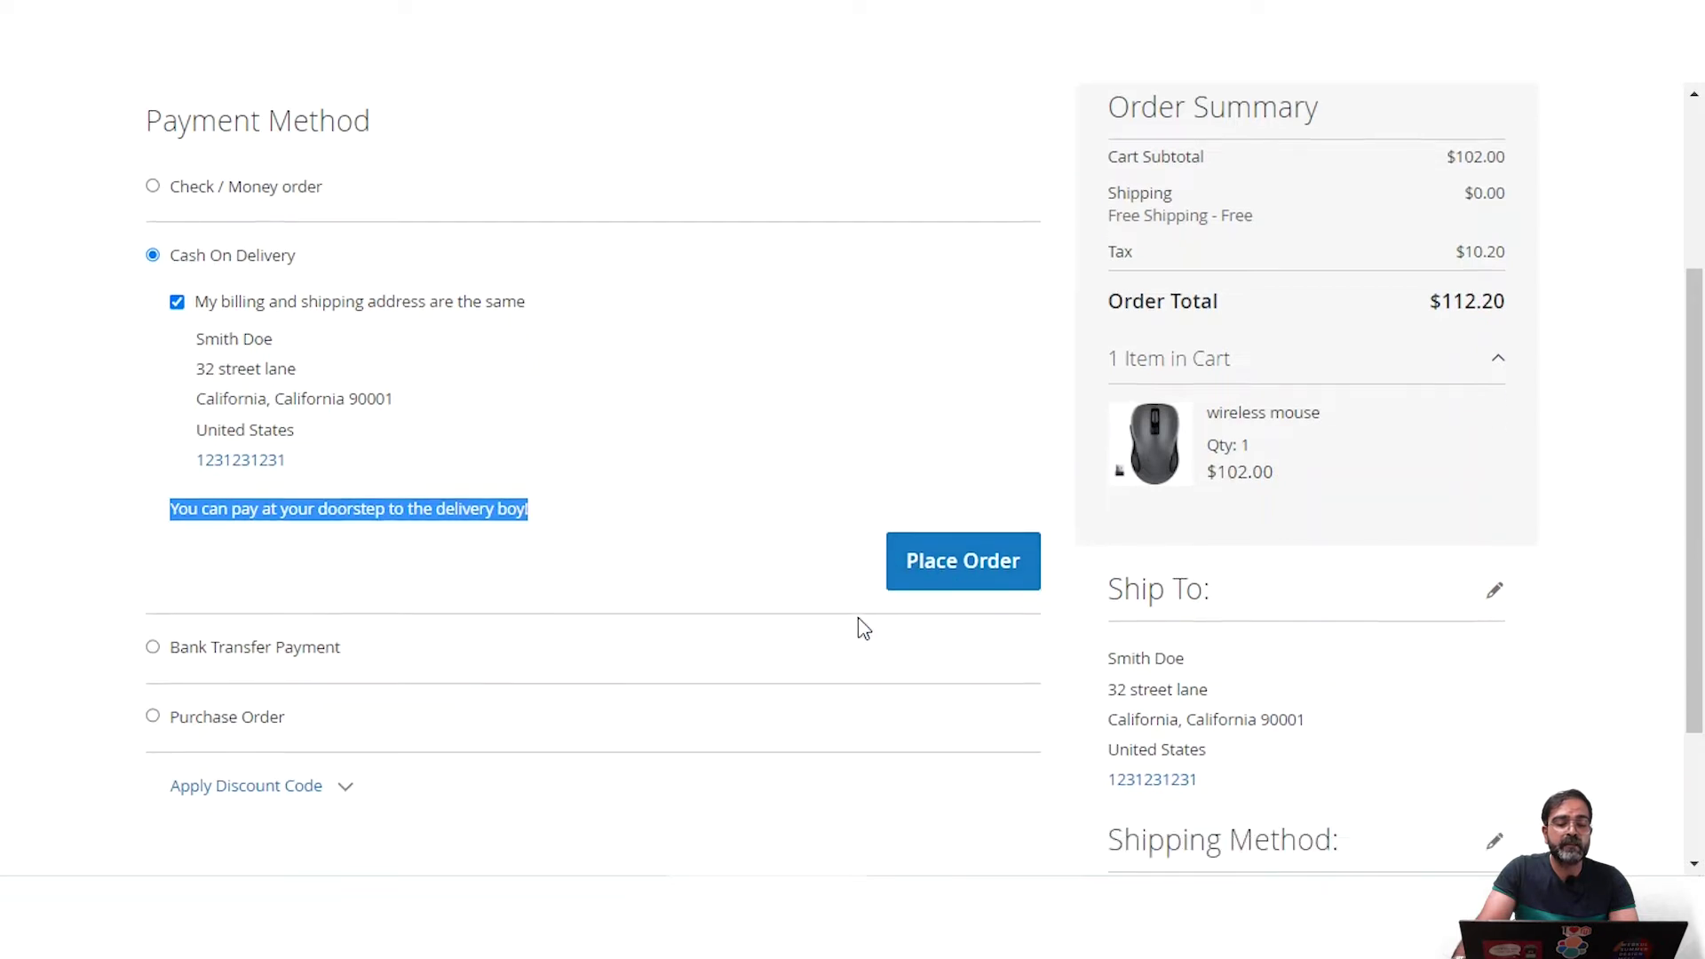
# Step: Select Bank Transfer Payment and examine the account number and IFSC code in its instructions
pyautogui.scroll(-3, 866, 628)
pyautogui.click(153, 443)
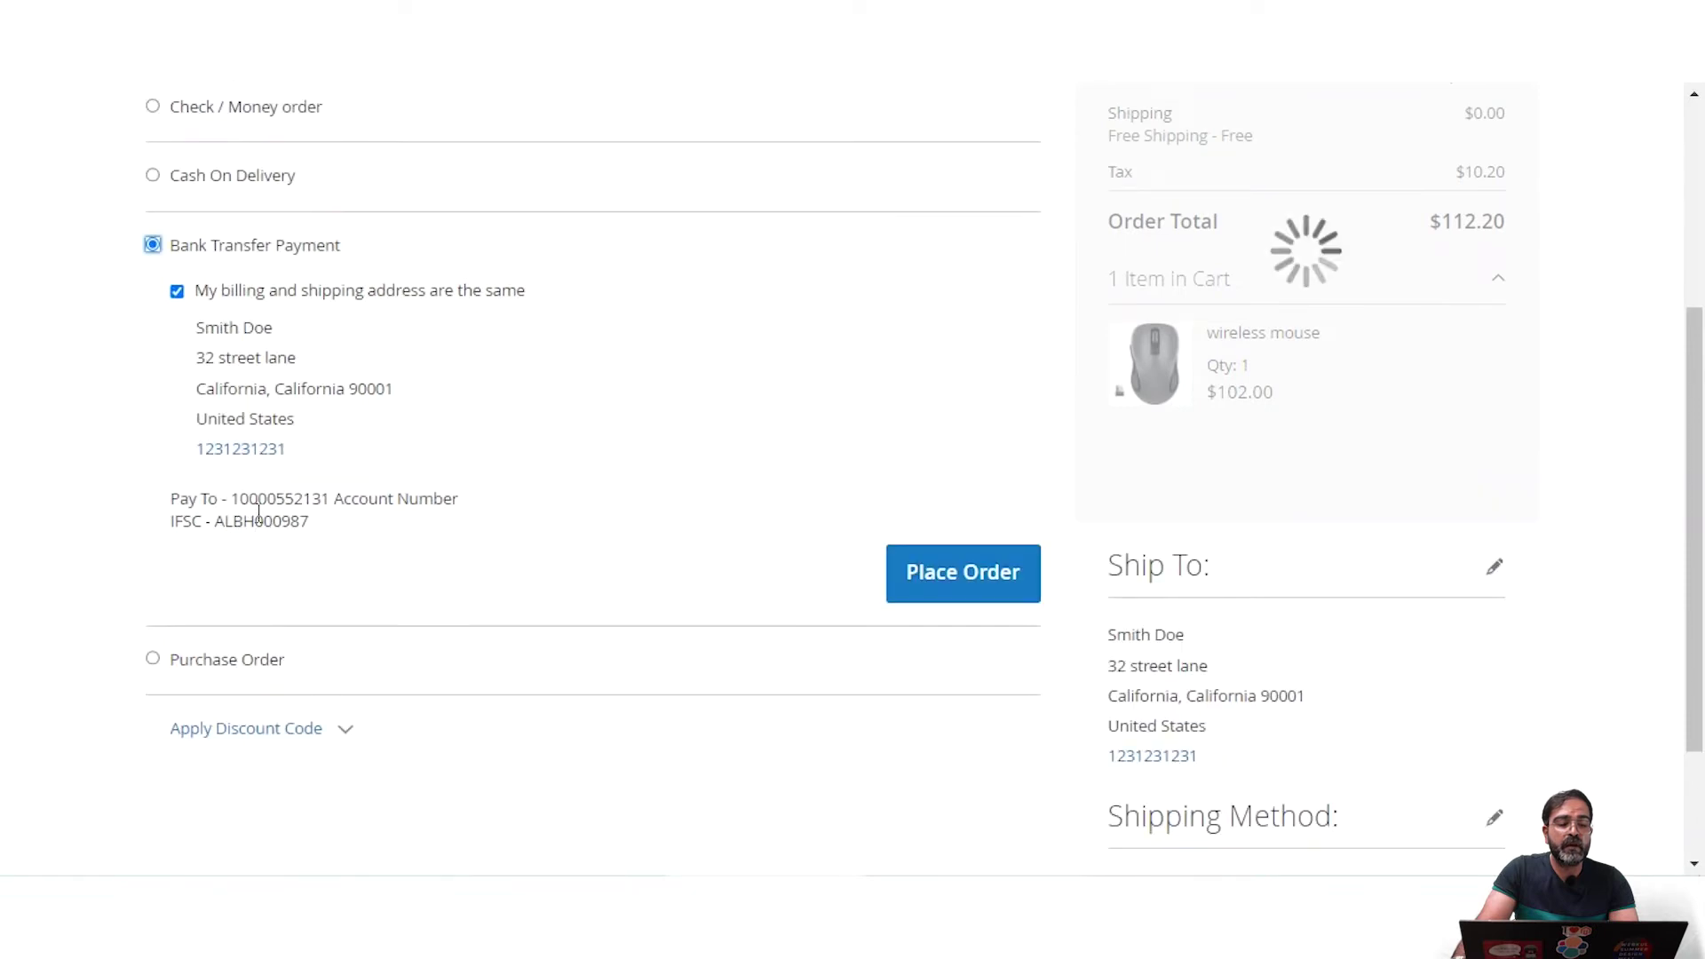
pyautogui.moveTo(239, 501); pyautogui.dragTo(326, 502)
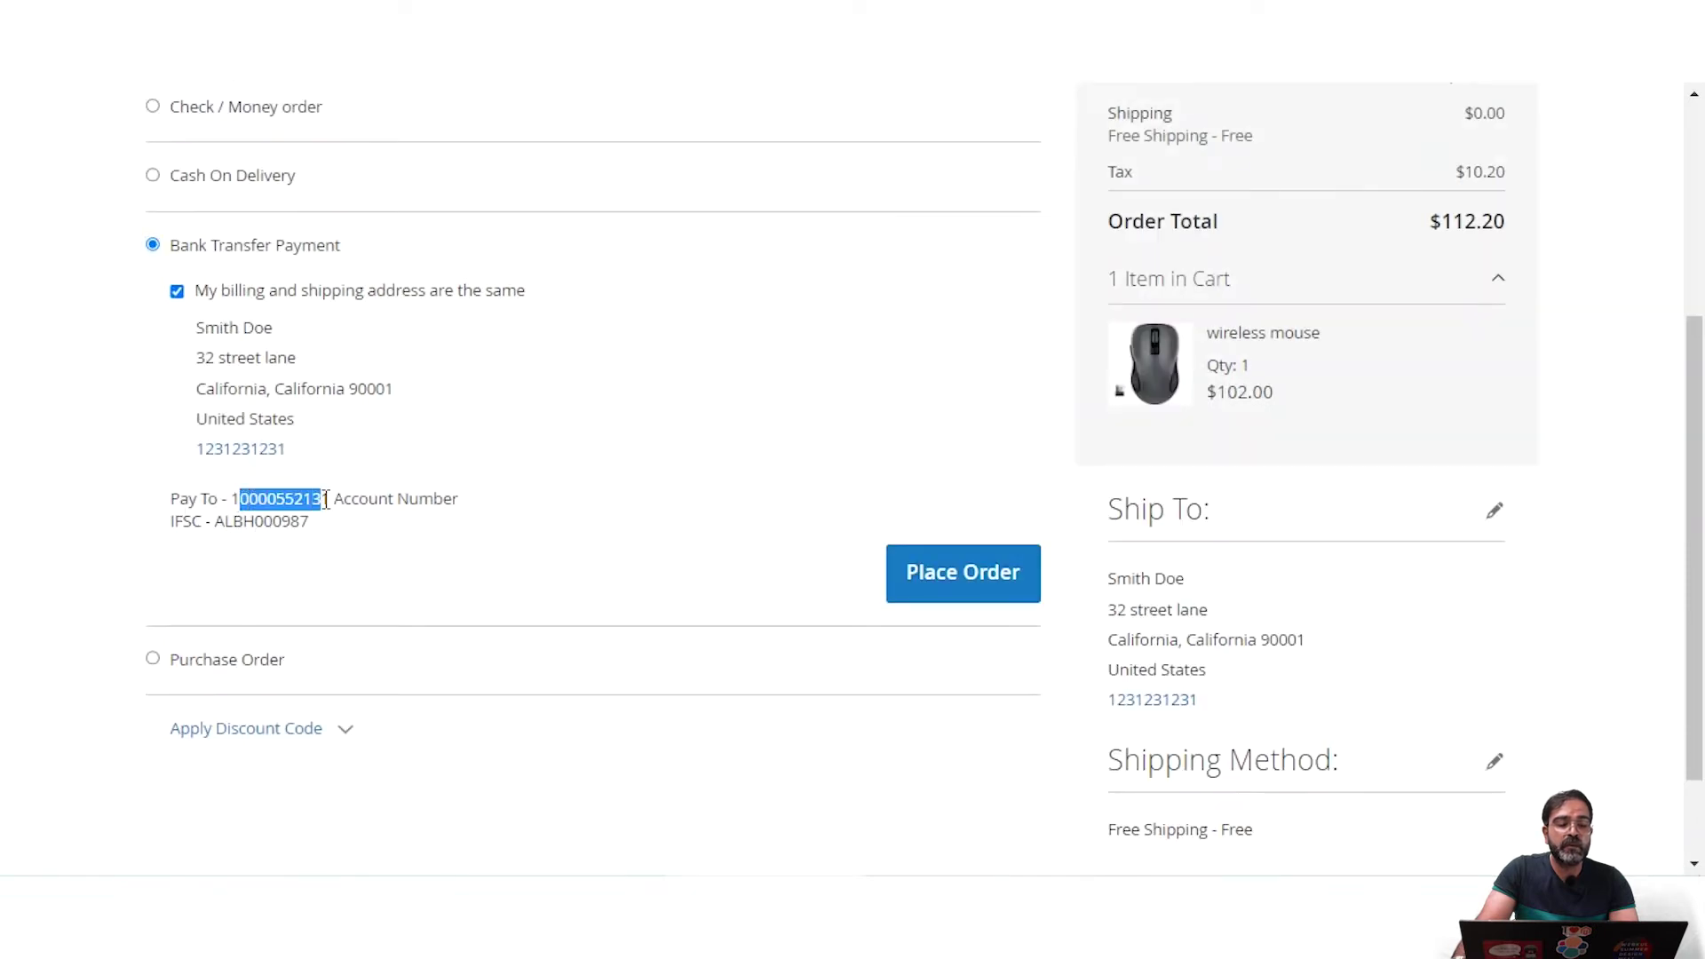
pyautogui.moveTo(216, 526); pyautogui.dragTo(313, 533)
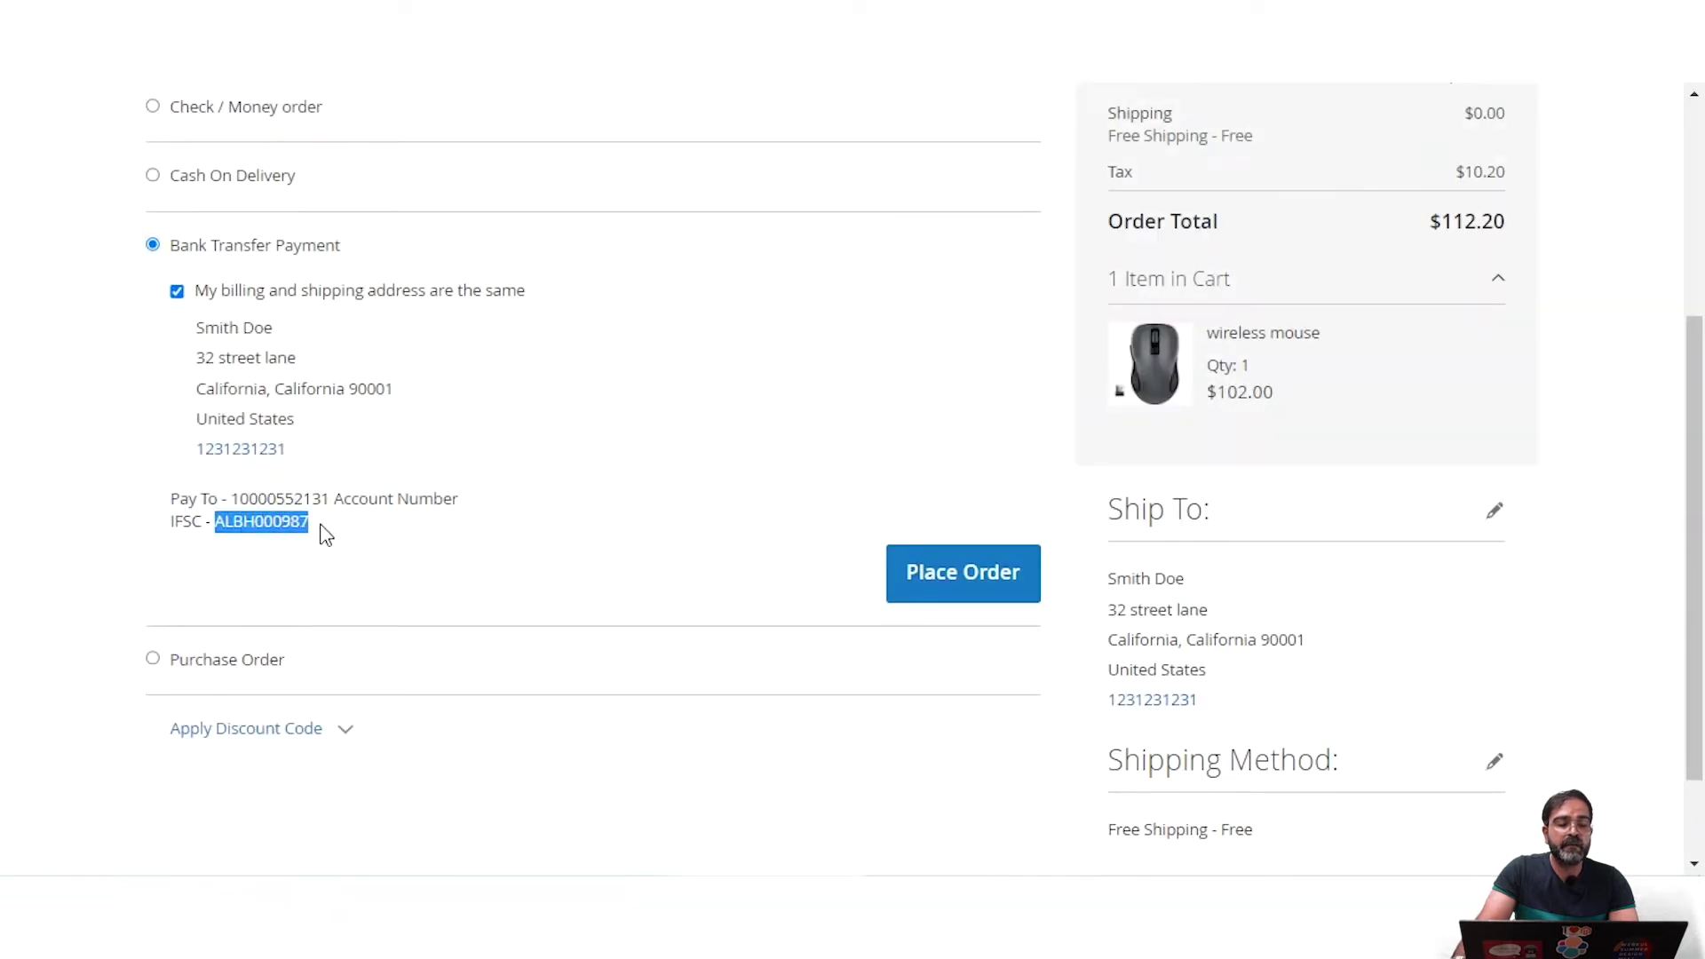
# Step: Select the Purchase Order payment method and examine its required fields
pyautogui.scroll(-3, 326, 534)
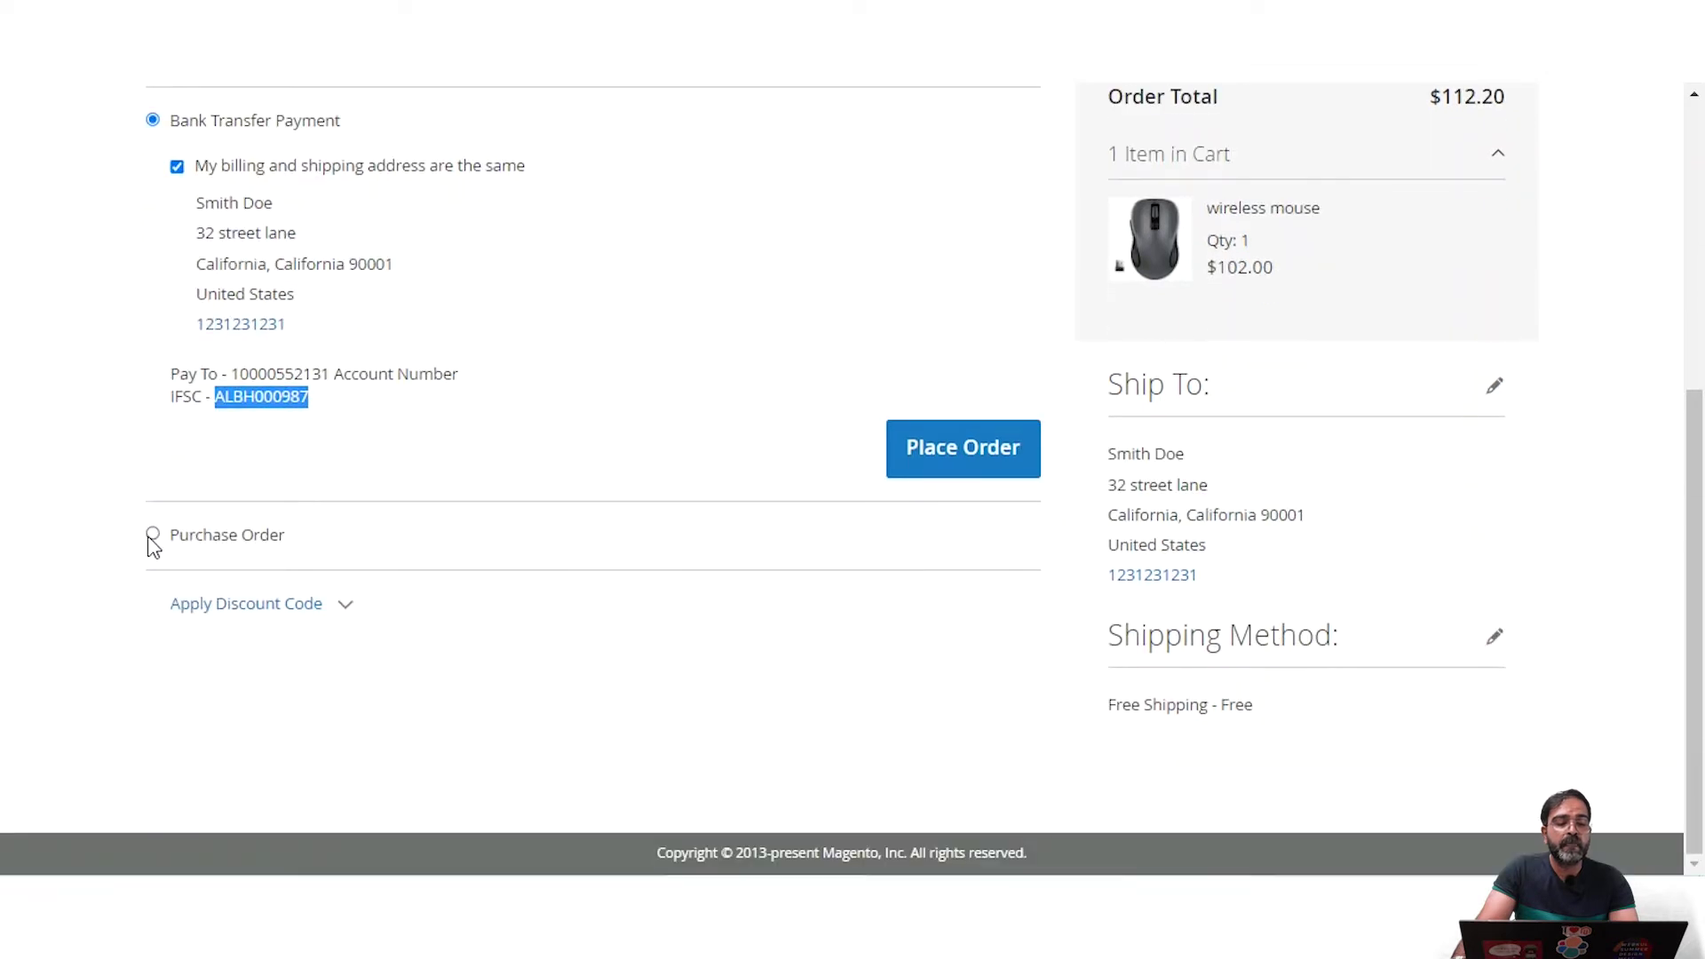
pyautogui.click(152, 539)
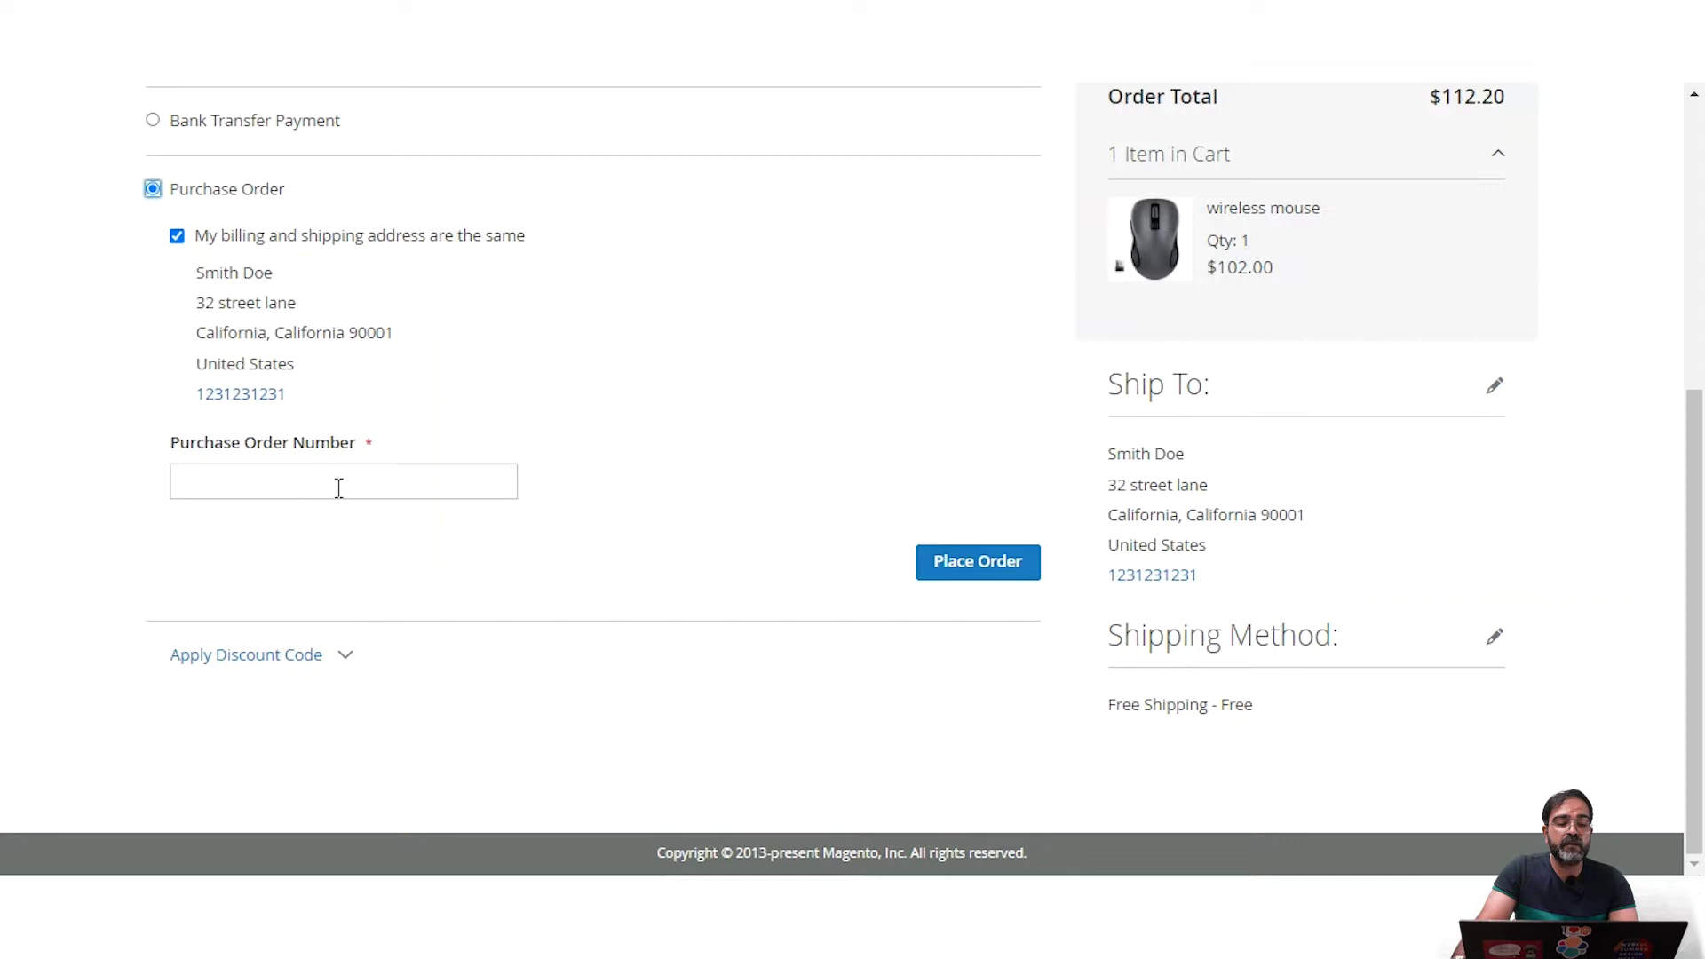
pyautogui.scroll(5, 845, 583)
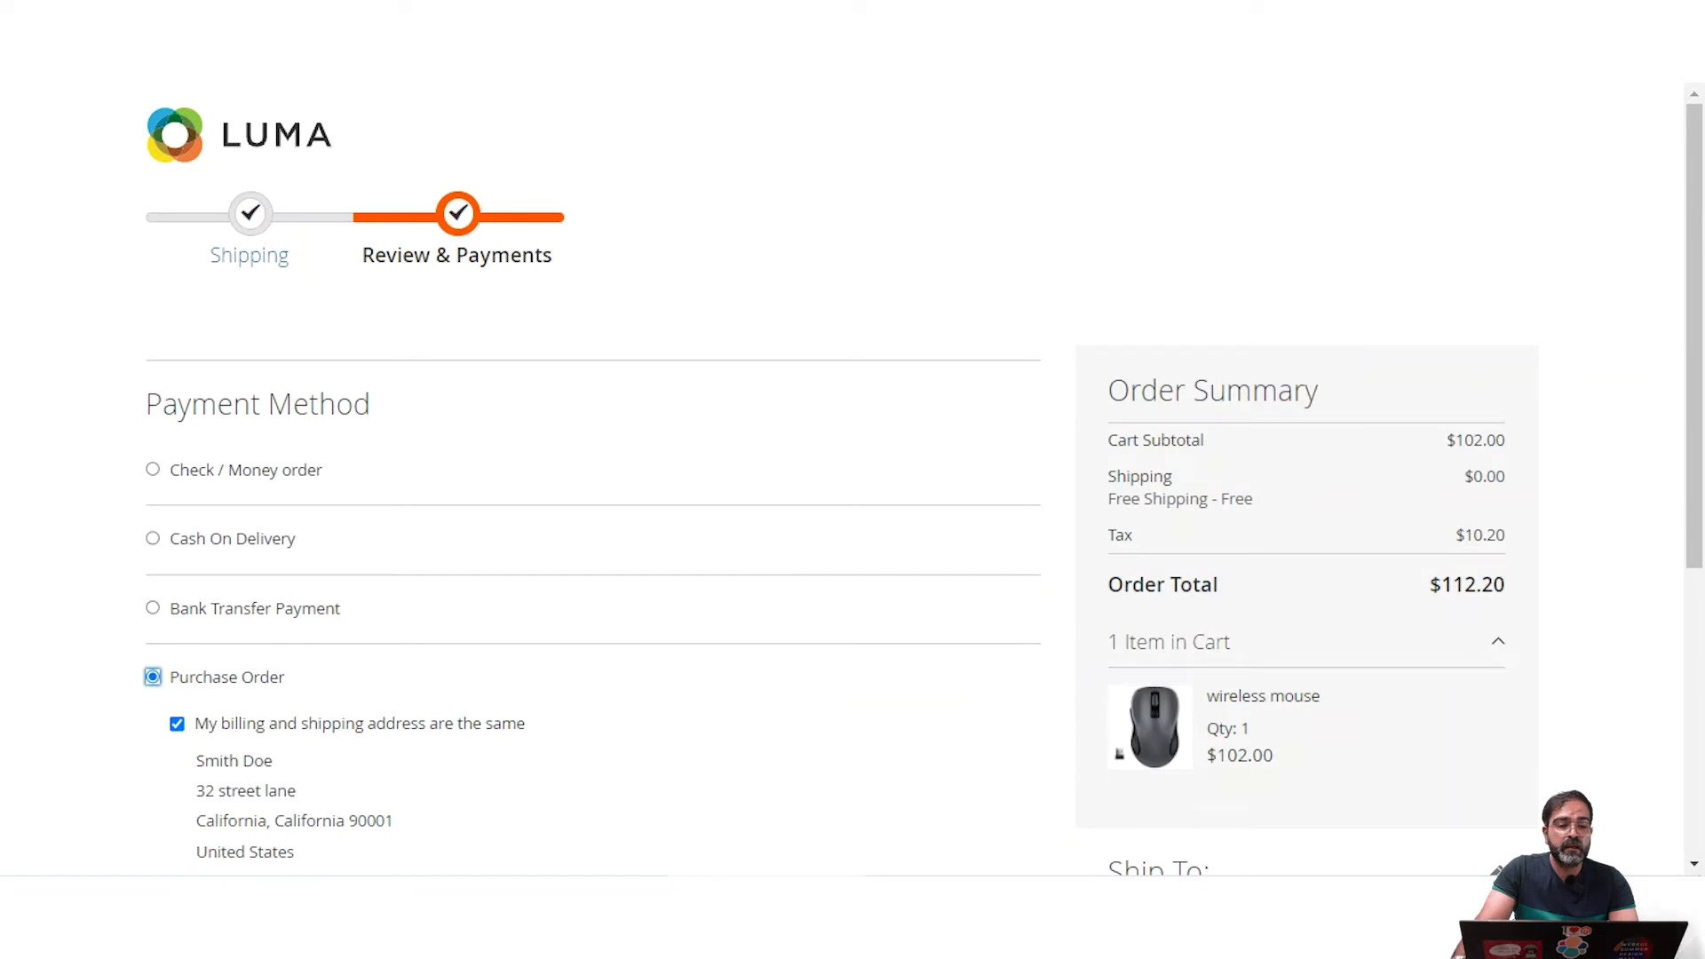
# Step: Reload the checkout, return to the Watches category page and inspect the cart summary
pyautogui.press('F5')
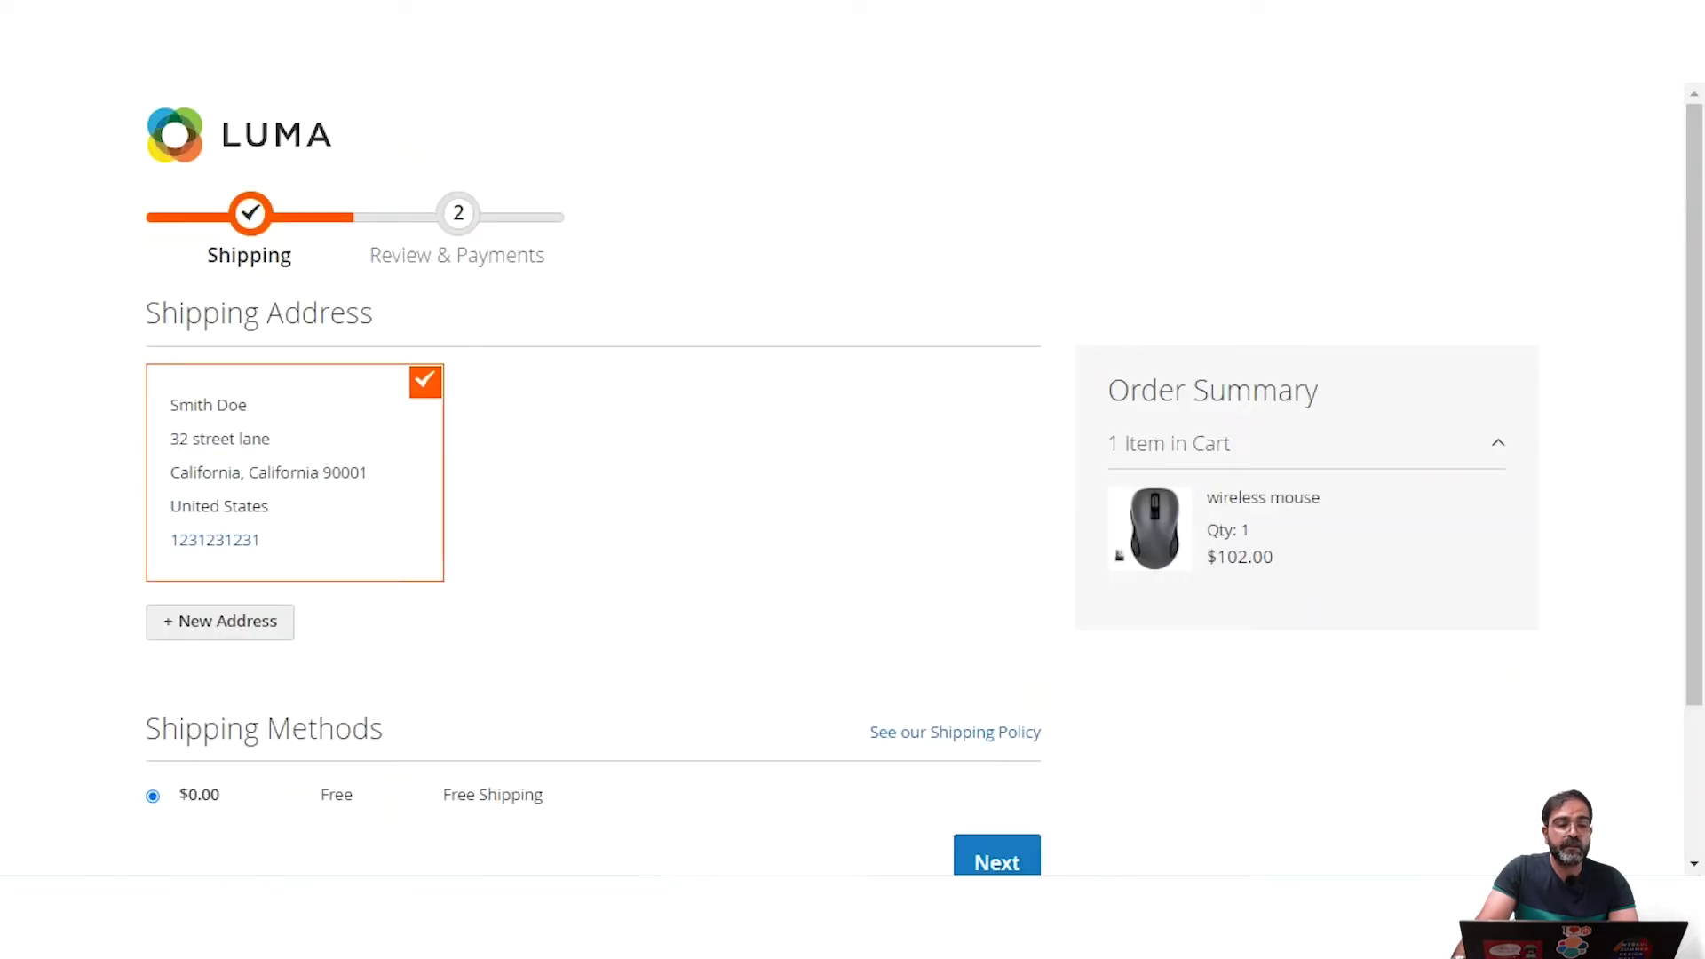
pyautogui.hotkey('alt', 'Left')
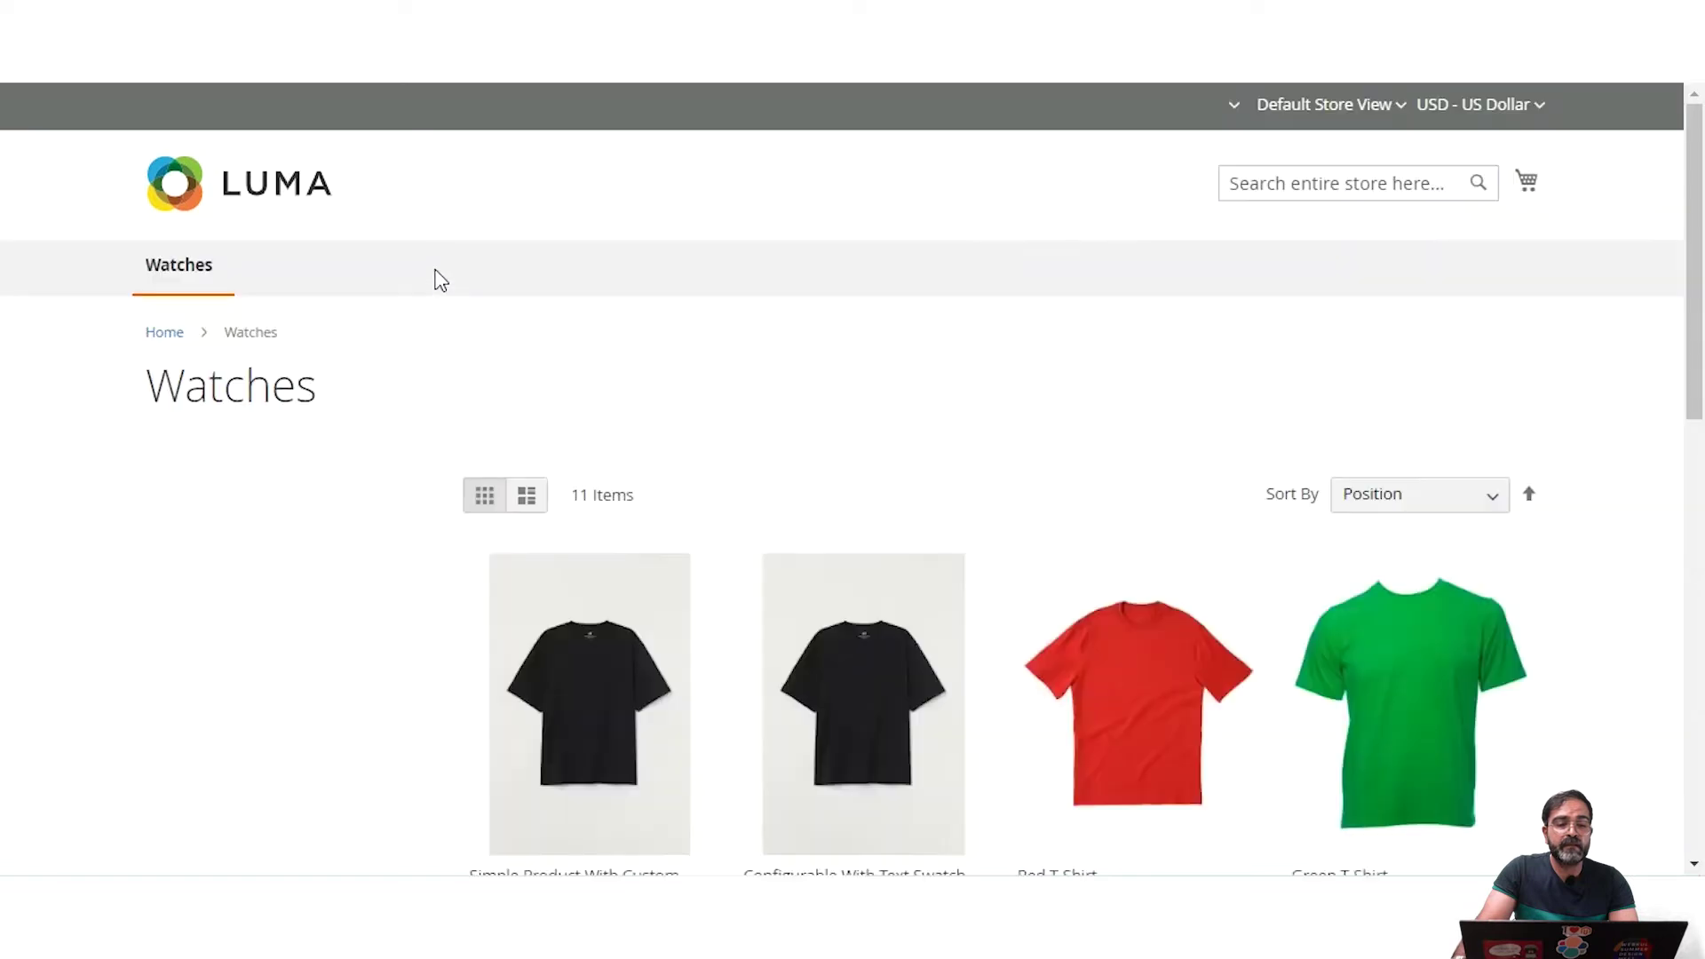
pyautogui.click(1526, 189)
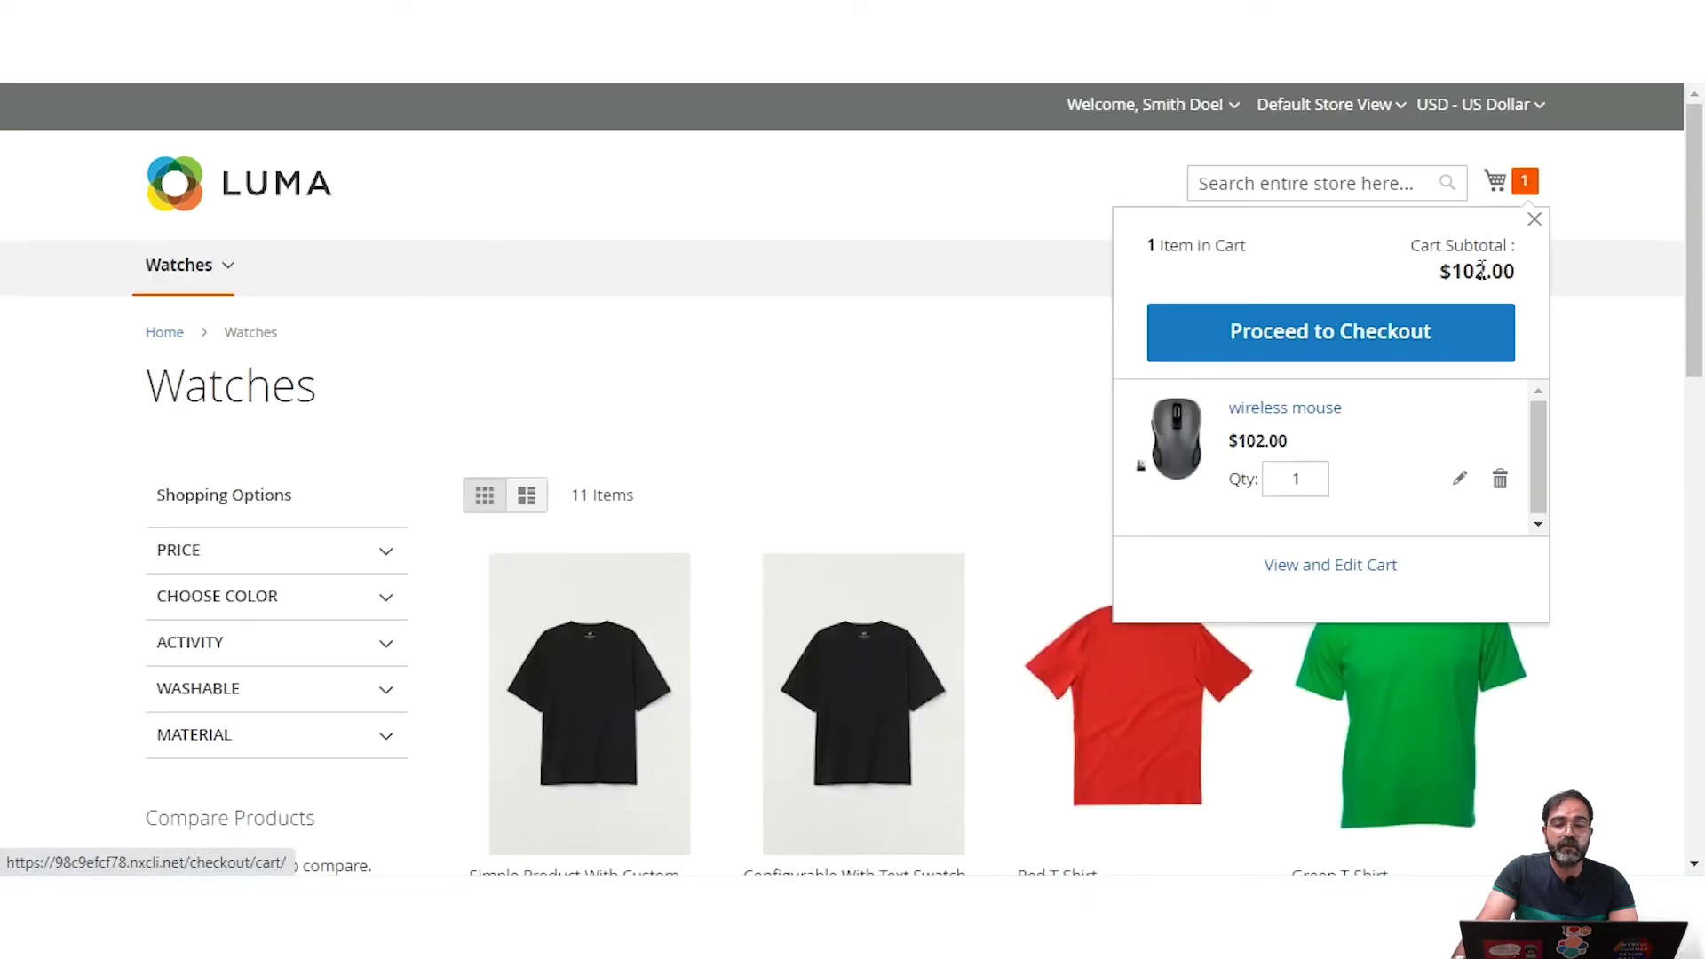
pyautogui.click(1500, 479)
pyautogui.click(726, 283)
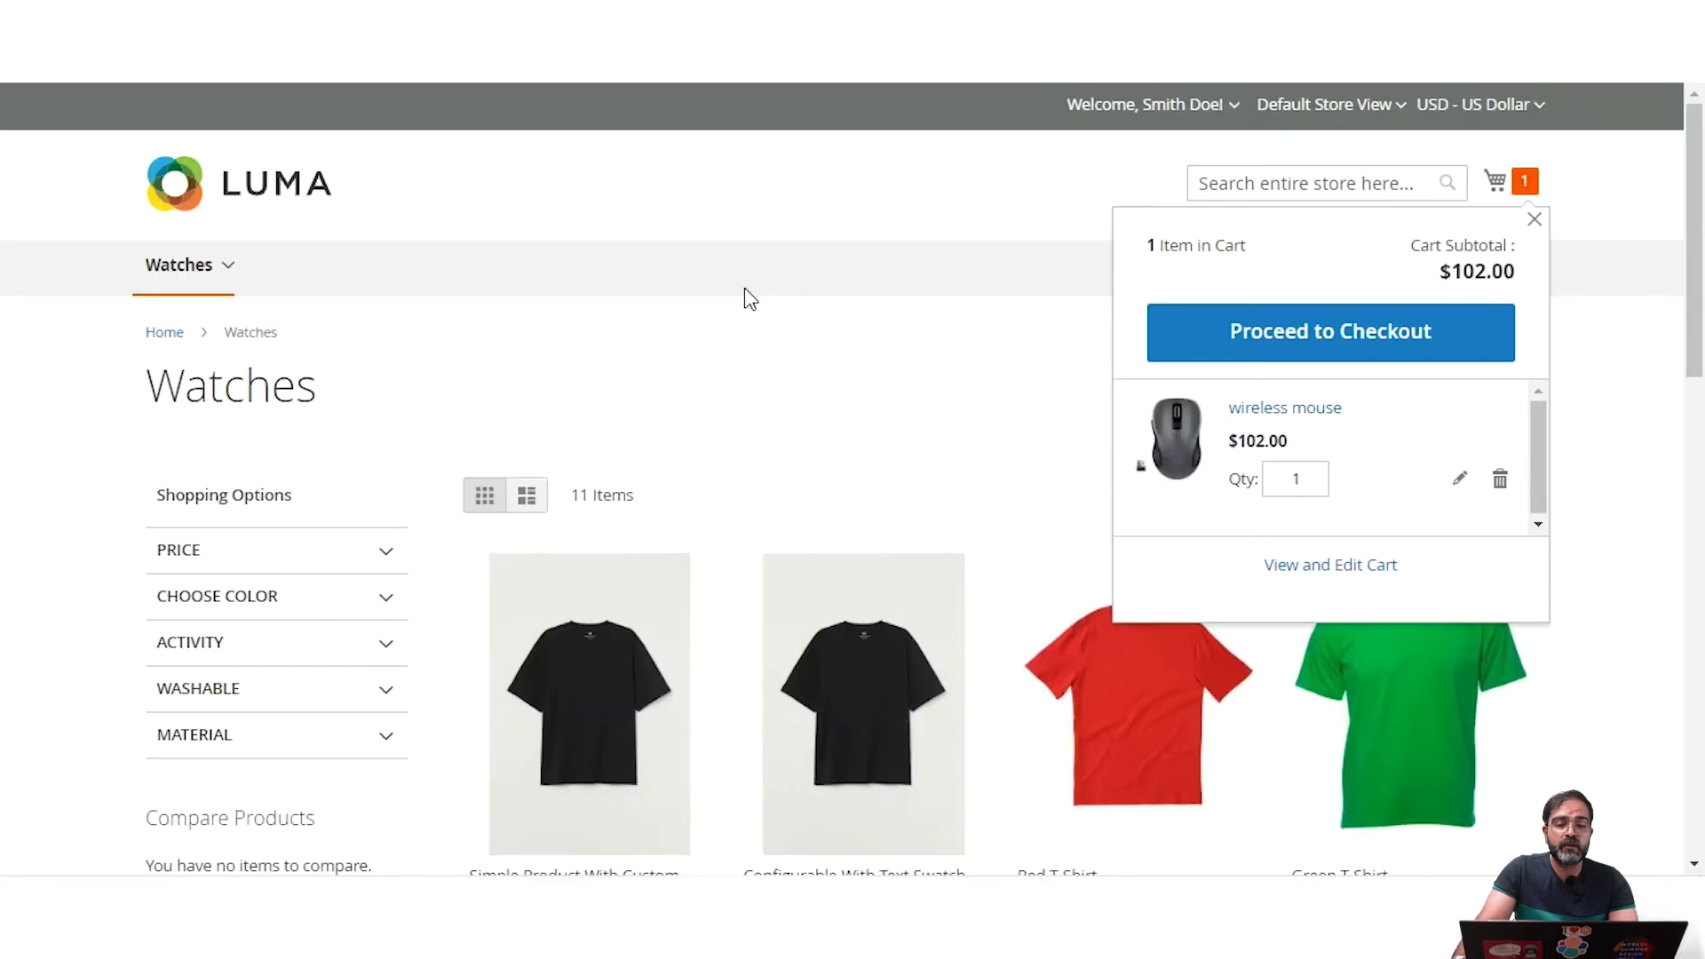
# Step: Switch to the Magento Admin login page and sign in as admin with the prefilled credentials
pyautogui.click(1608, 198)
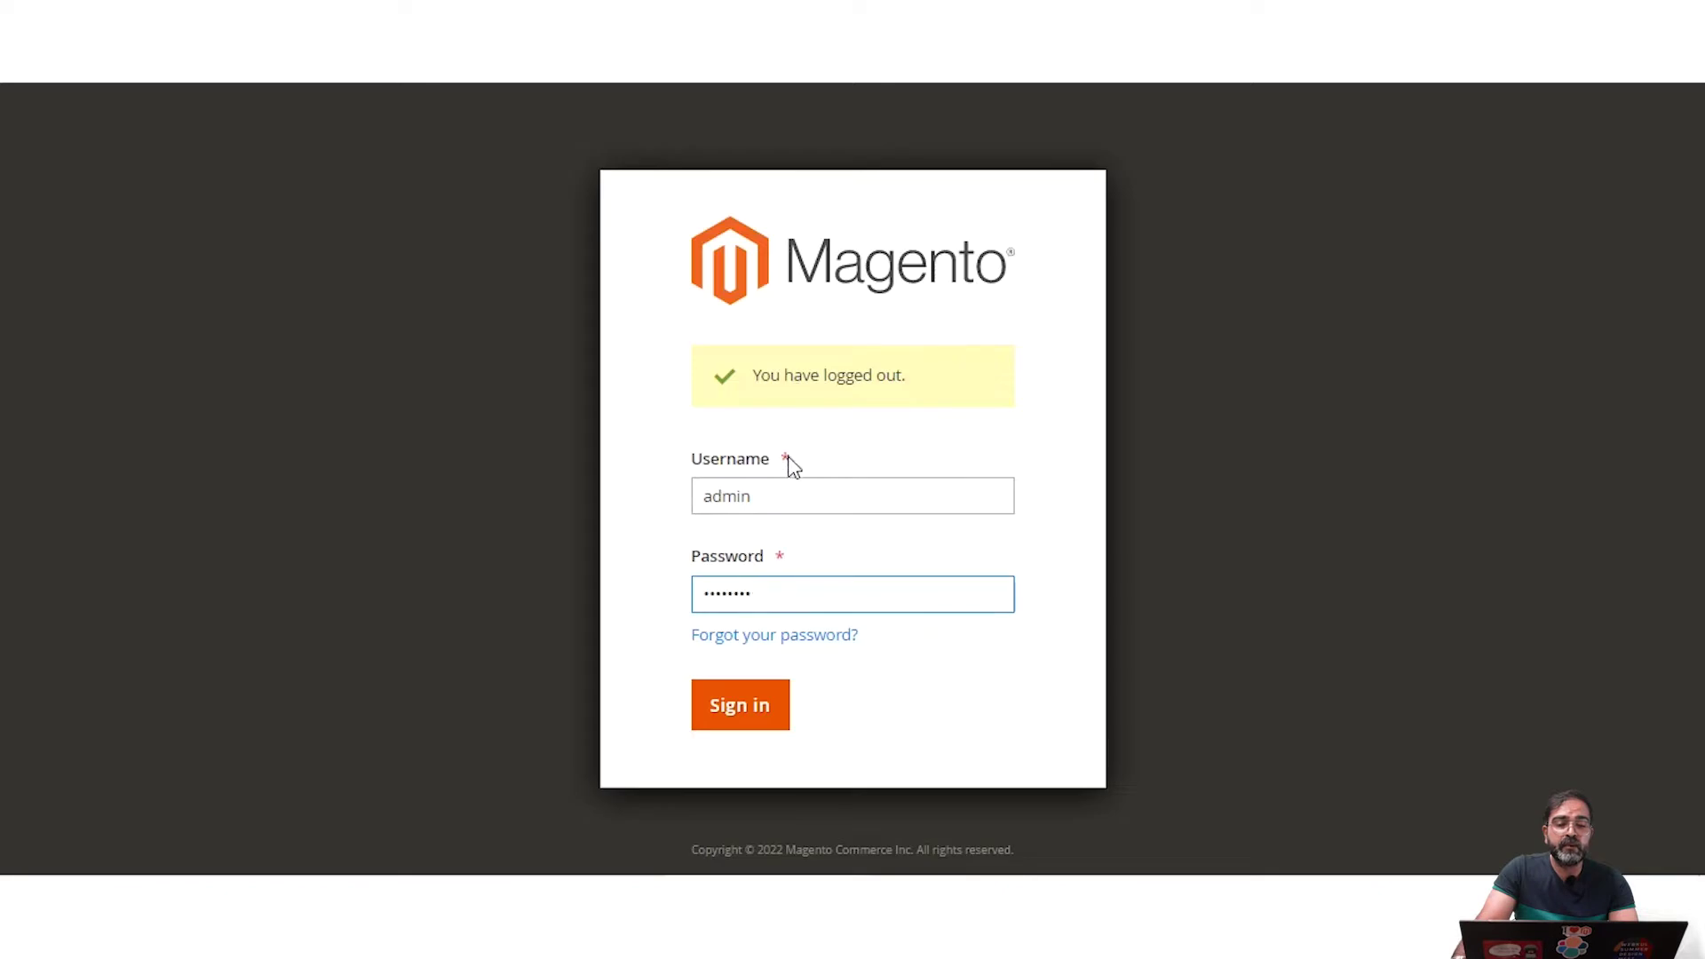
pyautogui.click(742, 710)
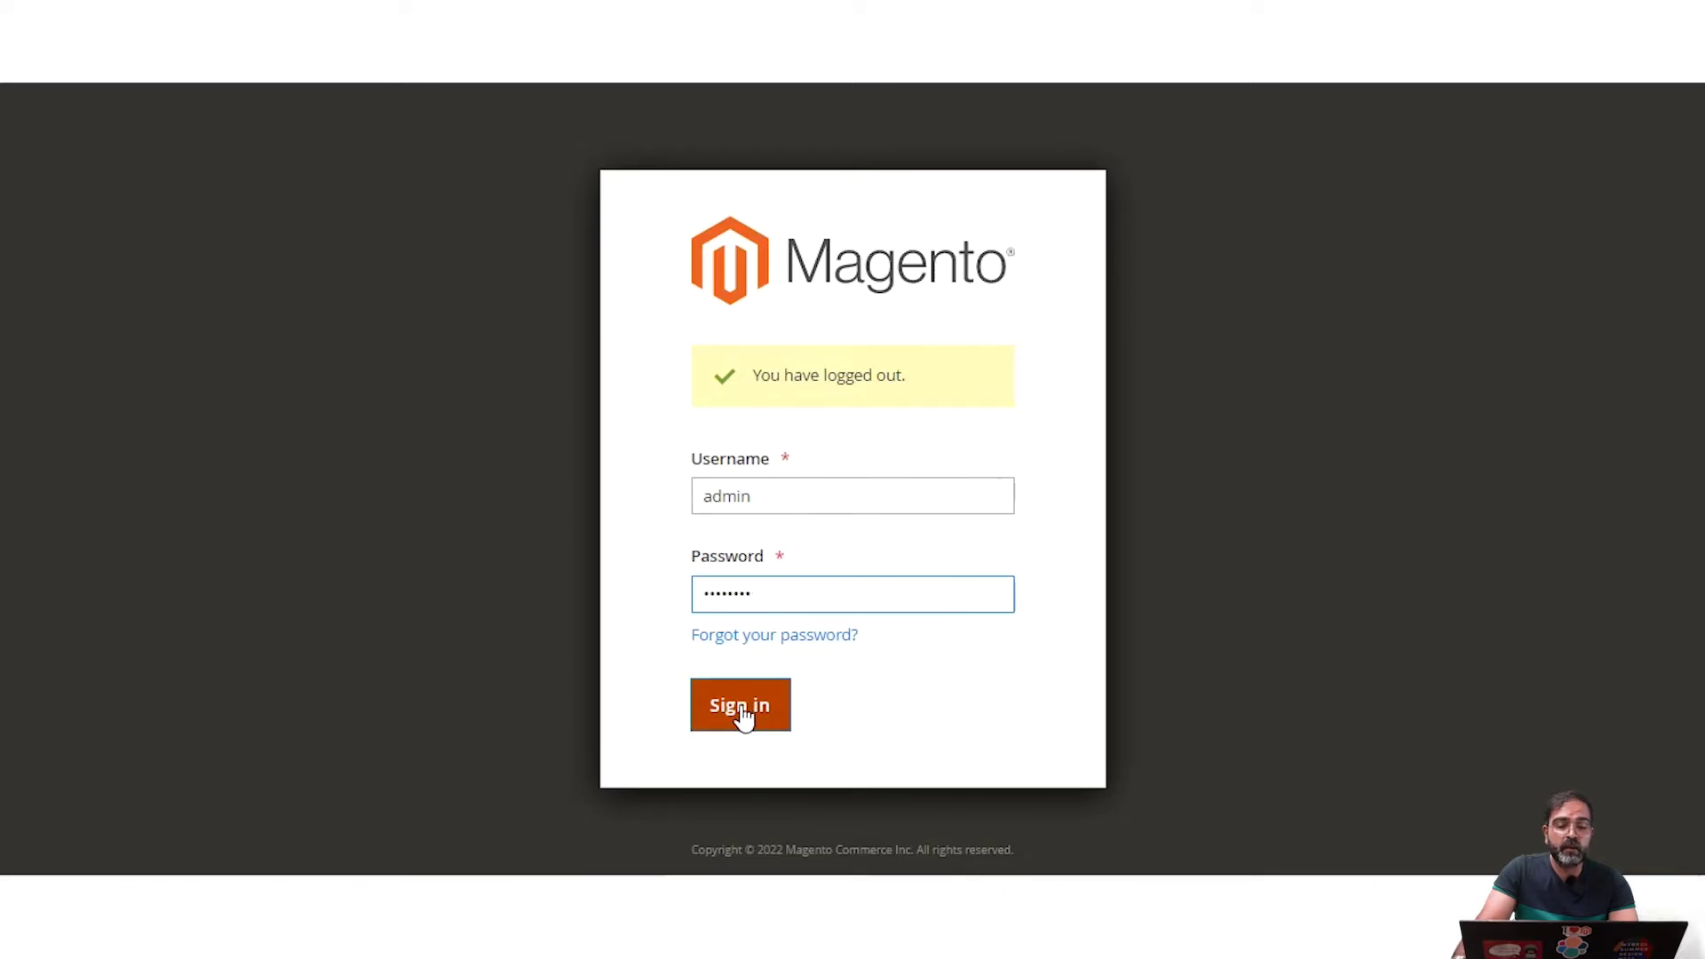
pyautogui.click(746, 710)
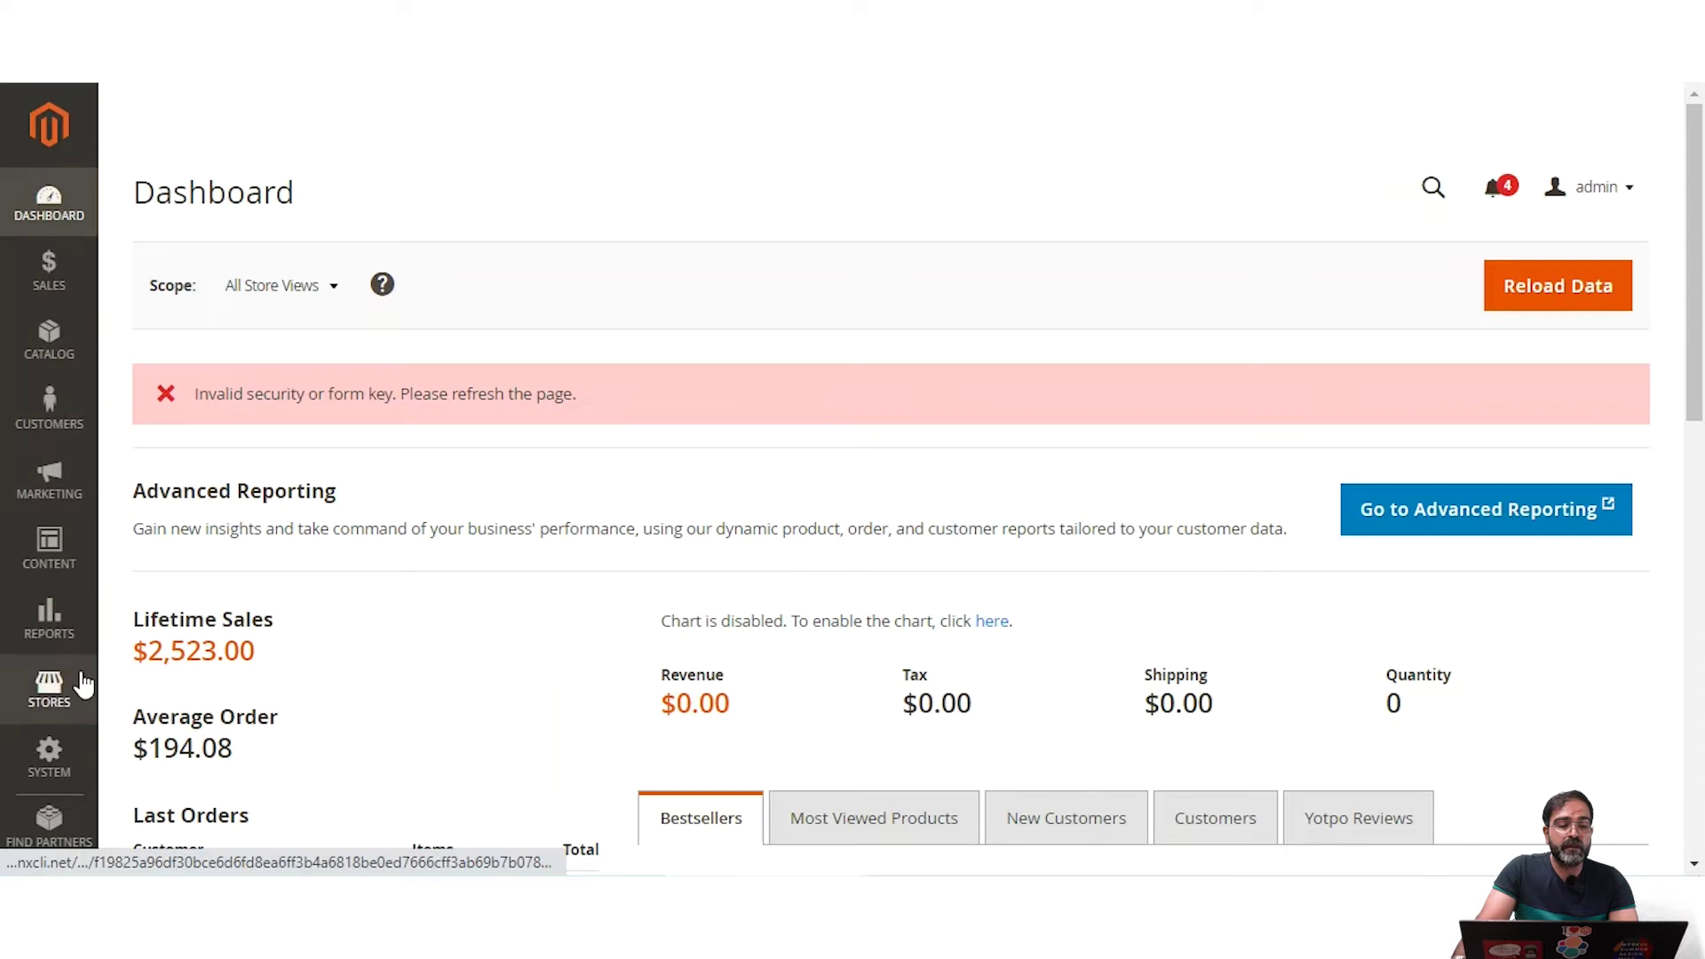
# Step: Open the Payment Methods section of the Sales store configuration and dismiss the browser's password warning
pyautogui.click(53, 691)
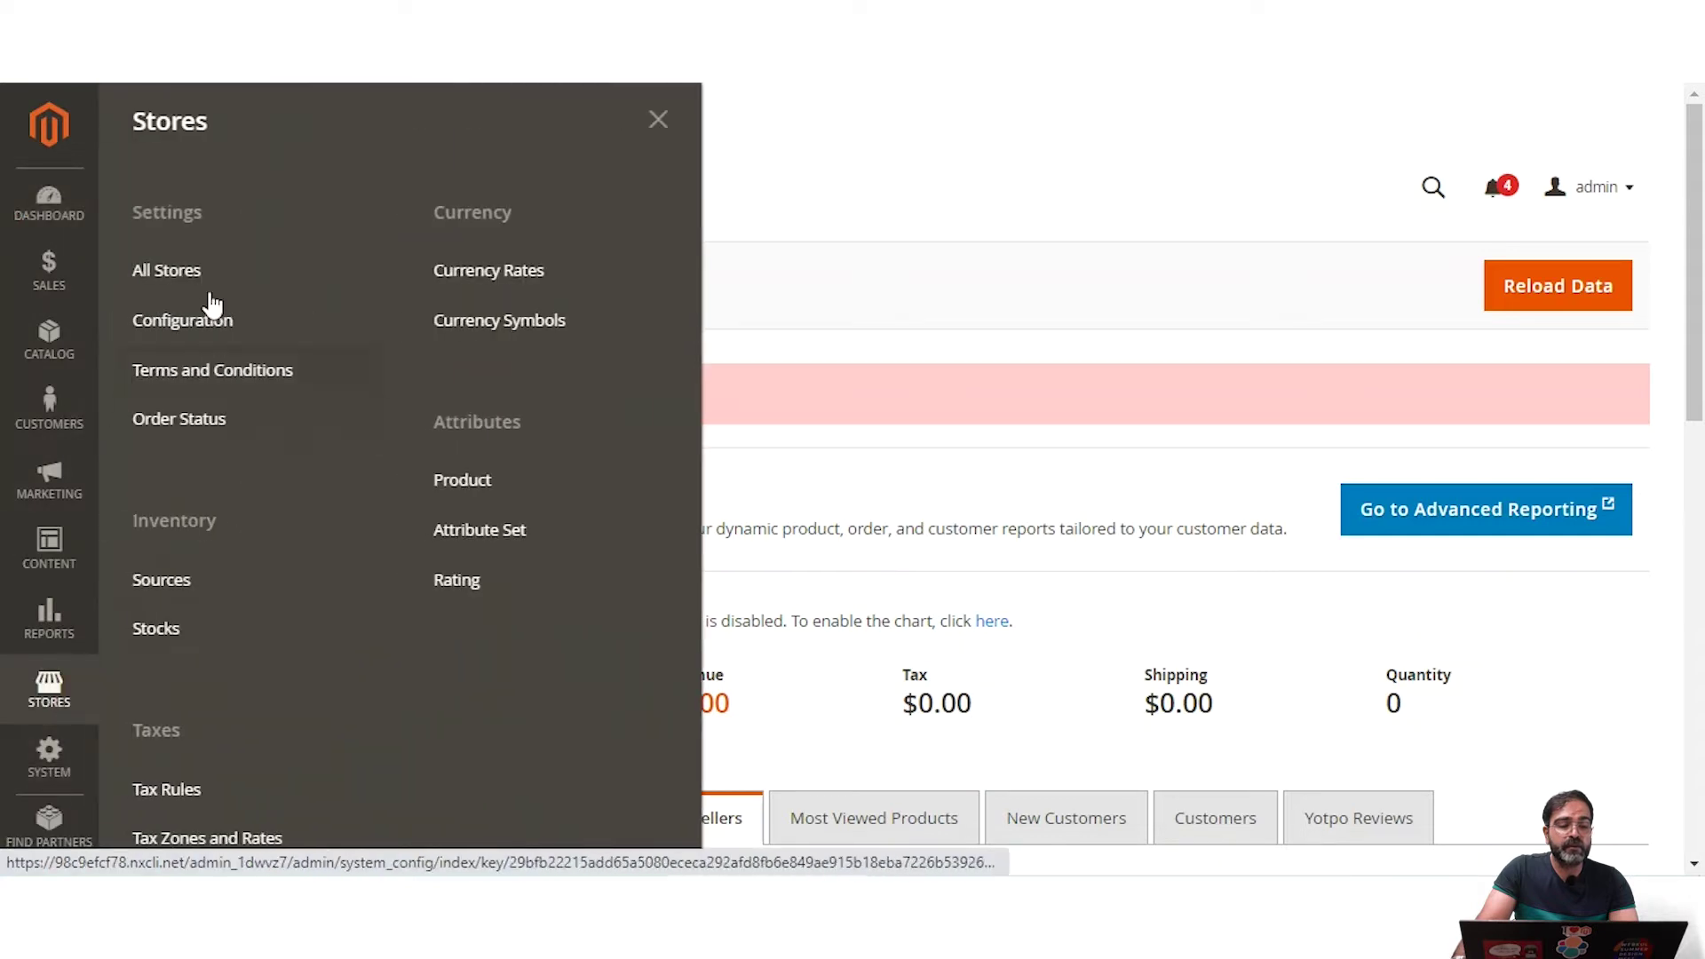
pyautogui.click(218, 331)
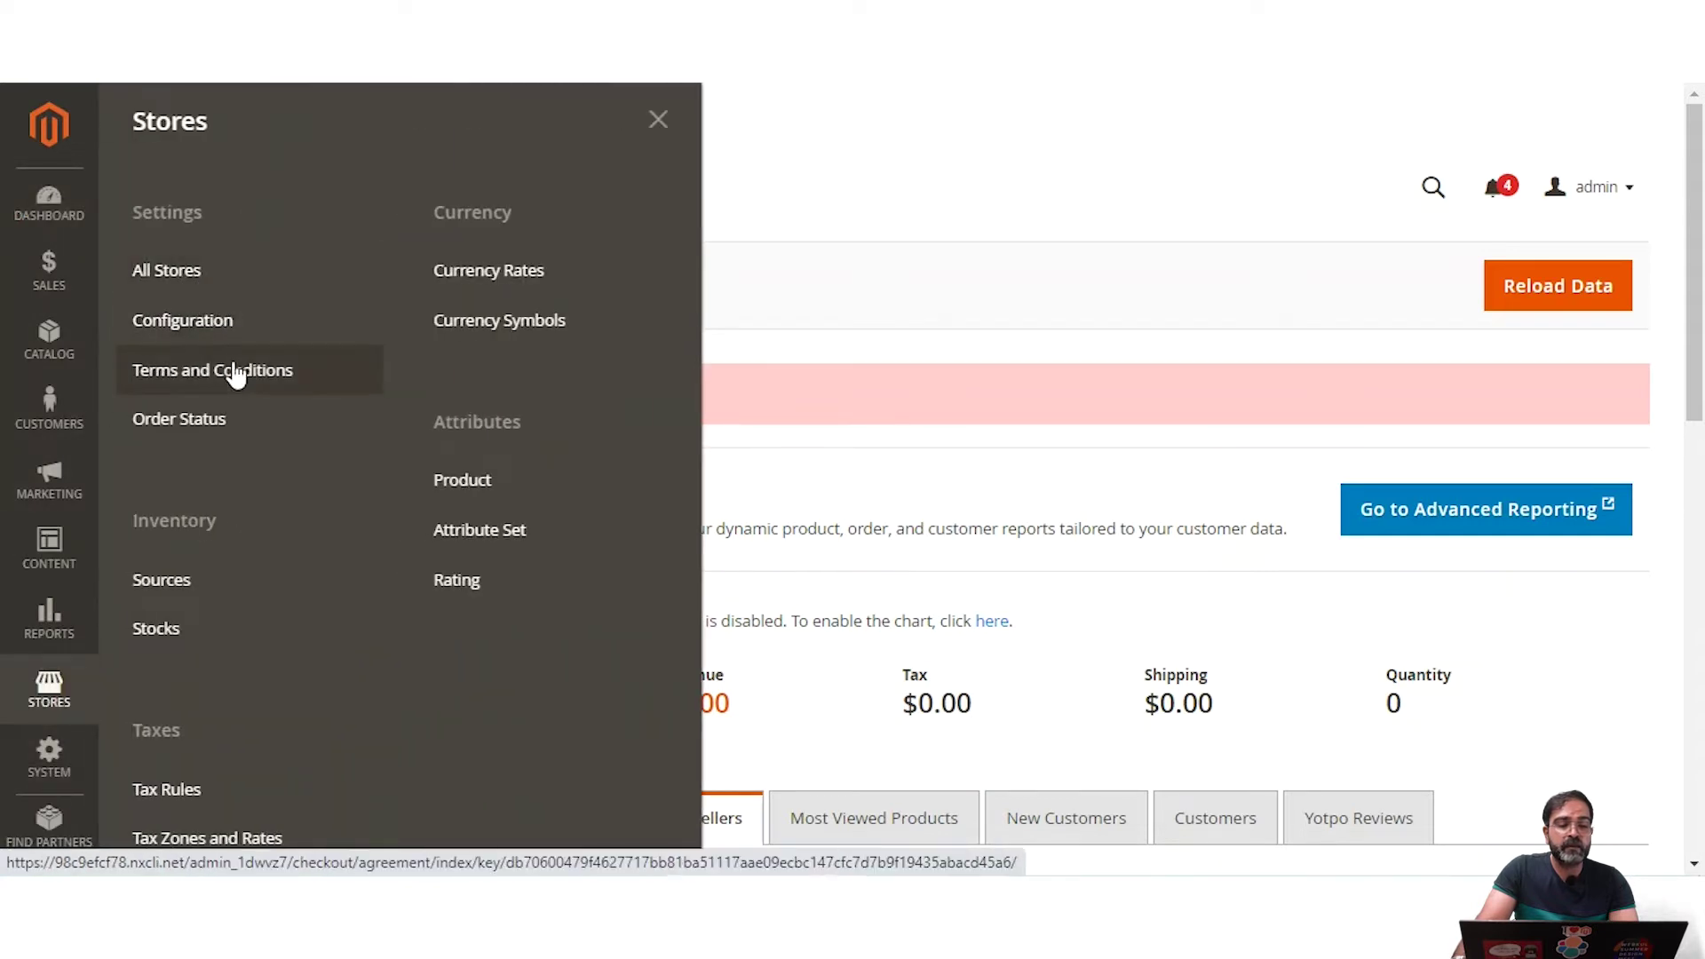
pyautogui.click(213, 318)
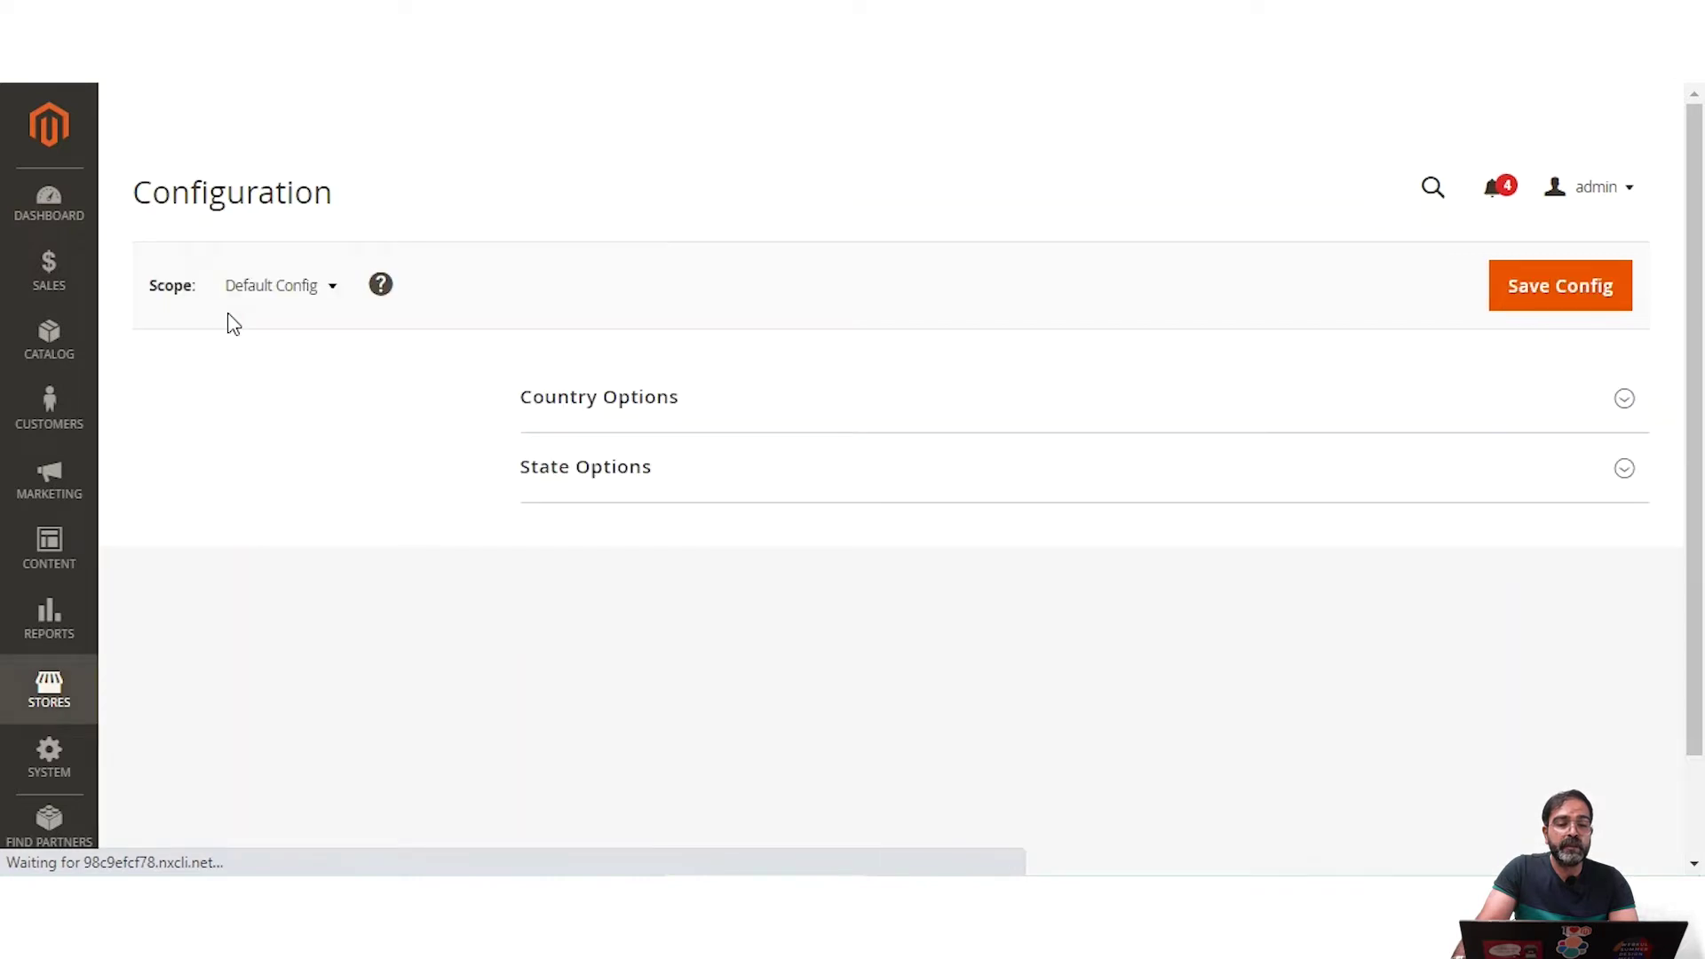
pyautogui.scroll(-3, 270, 434)
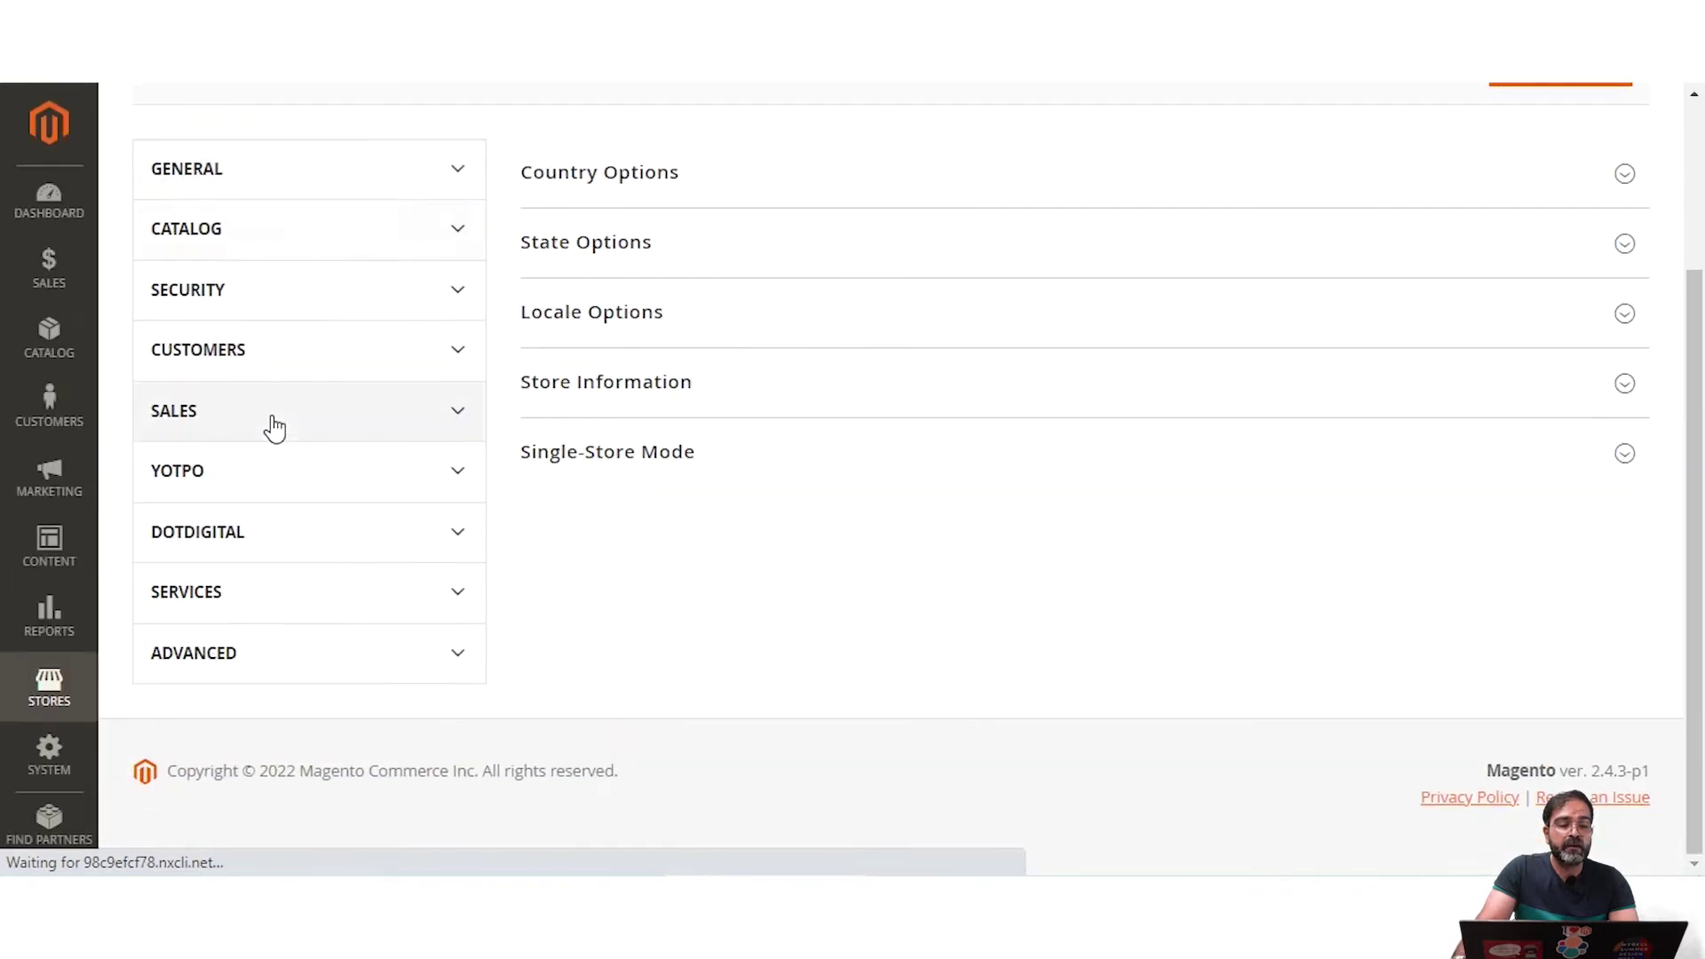
pyautogui.scroll(-7, 275, 431)
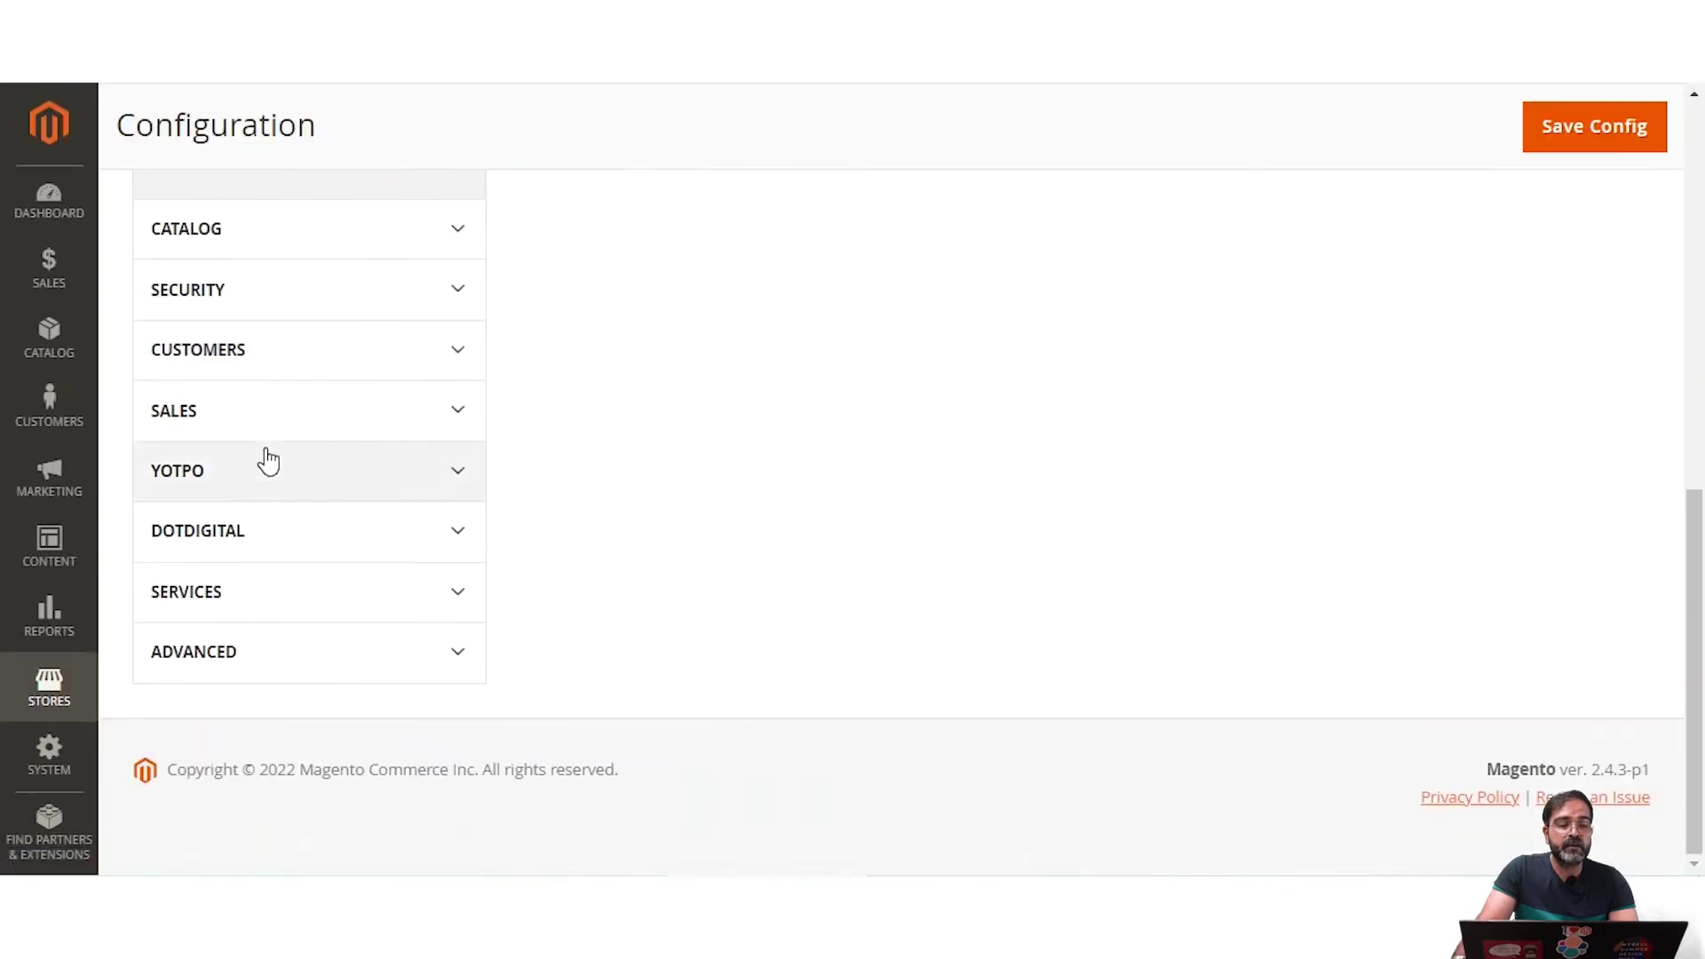
pyautogui.click(260, 415)
pyautogui.scroll(-3, 272, 468)
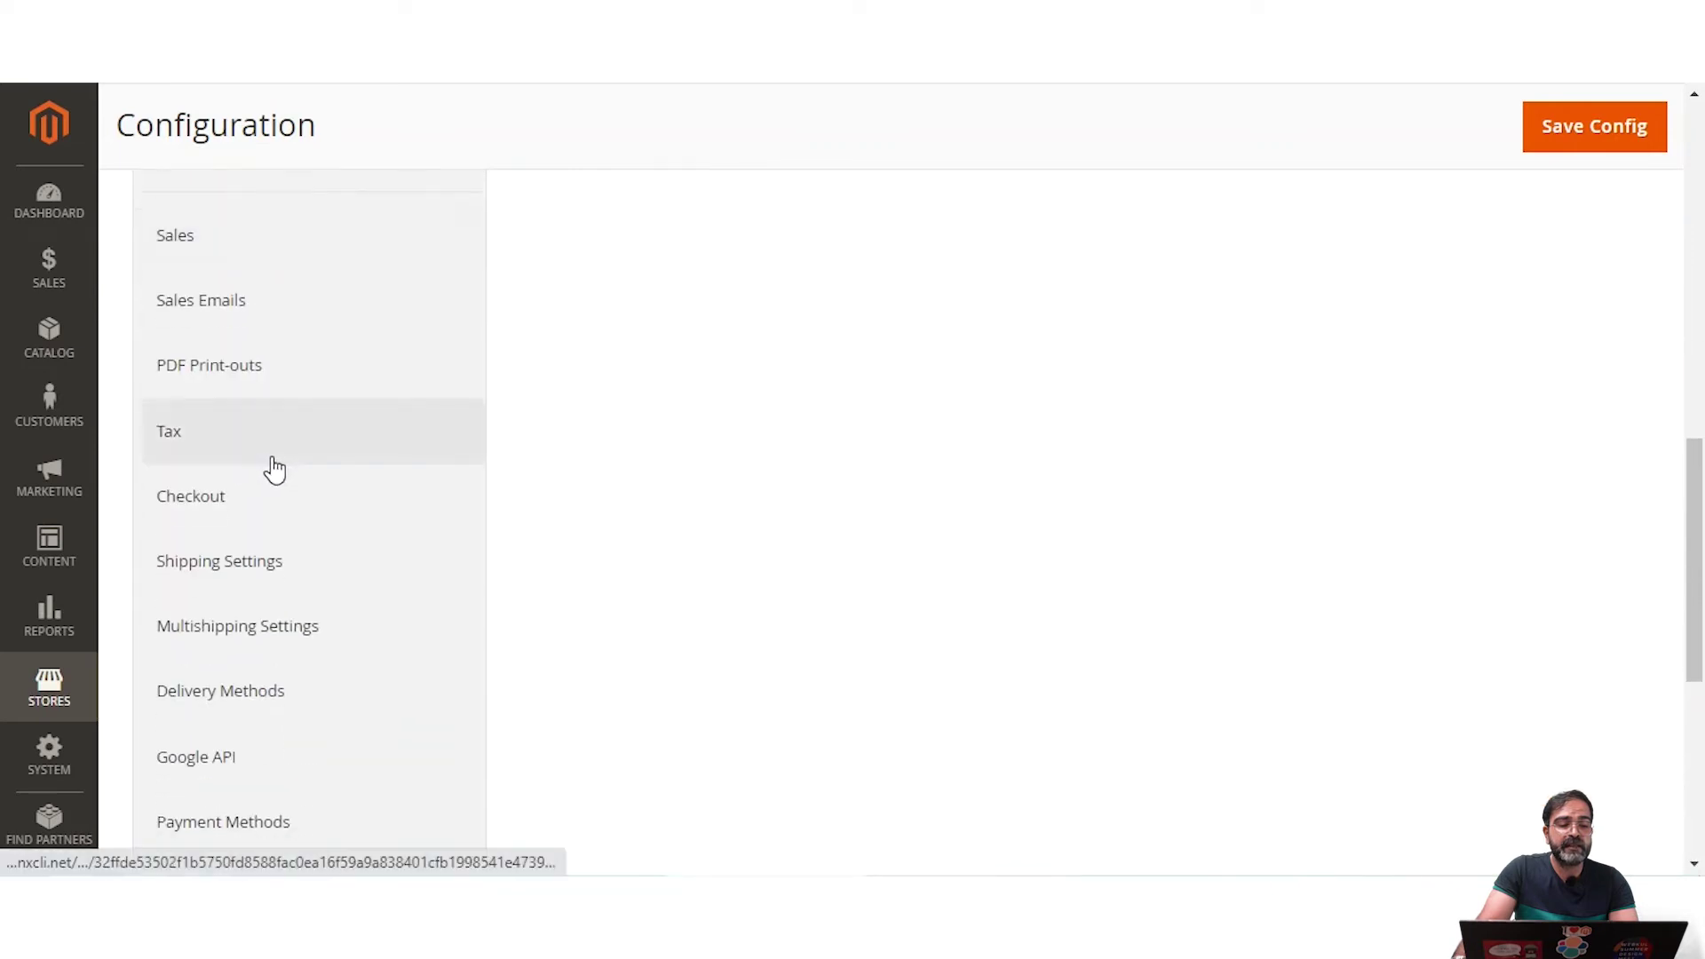
pyautogui.scroll(-3, 271, 468)
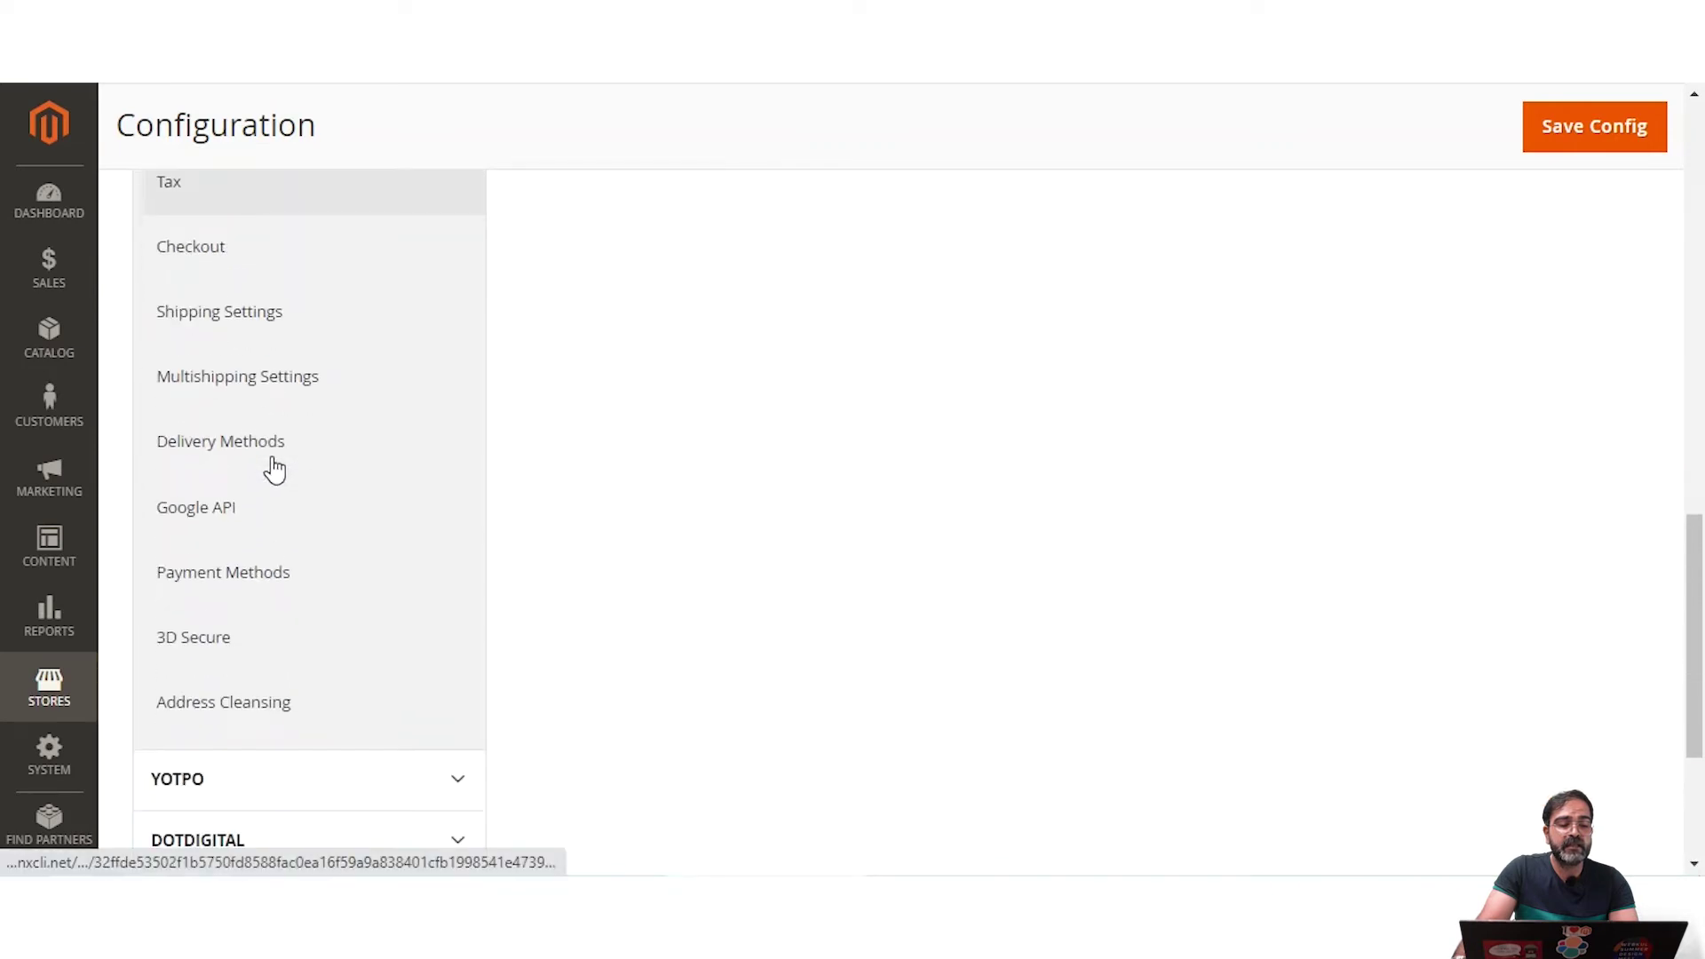
pyautogui.click(243, 588)
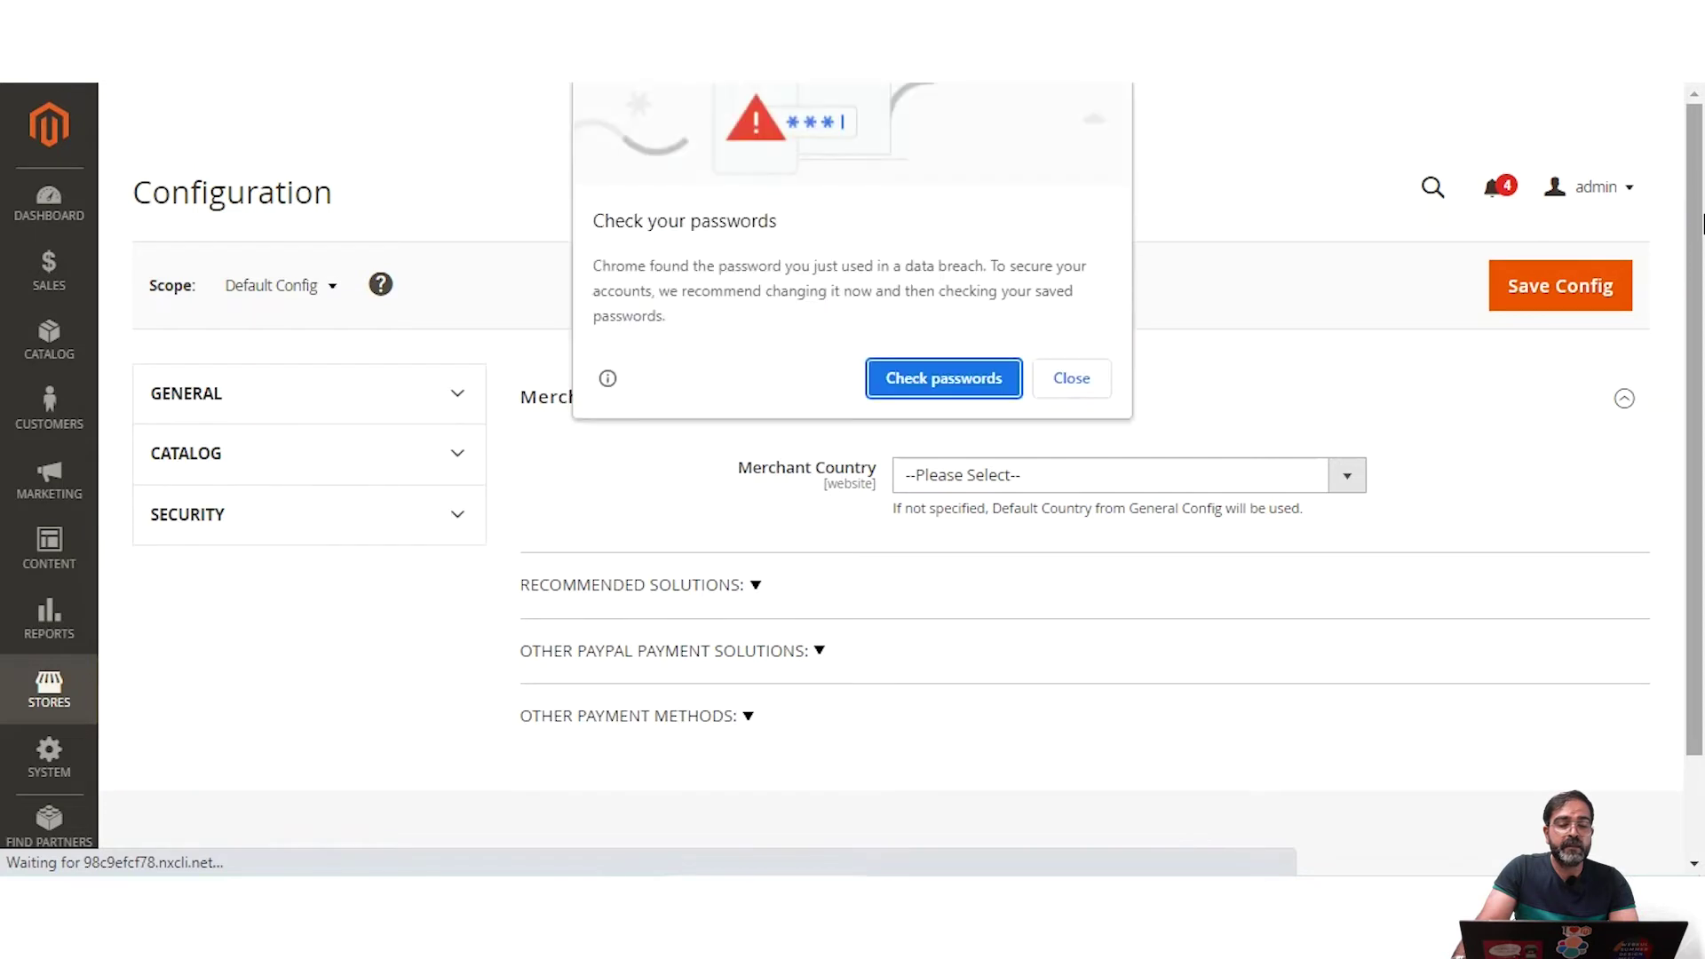
pyautogui.click(1075, 378)
# Step: Examine the Other Payment Methods and Other PayPal Payment Solutions groups, collapsing each one again
pyautogui.moveTo(1699, 178); pyautogui.dragTo(1700, 220)
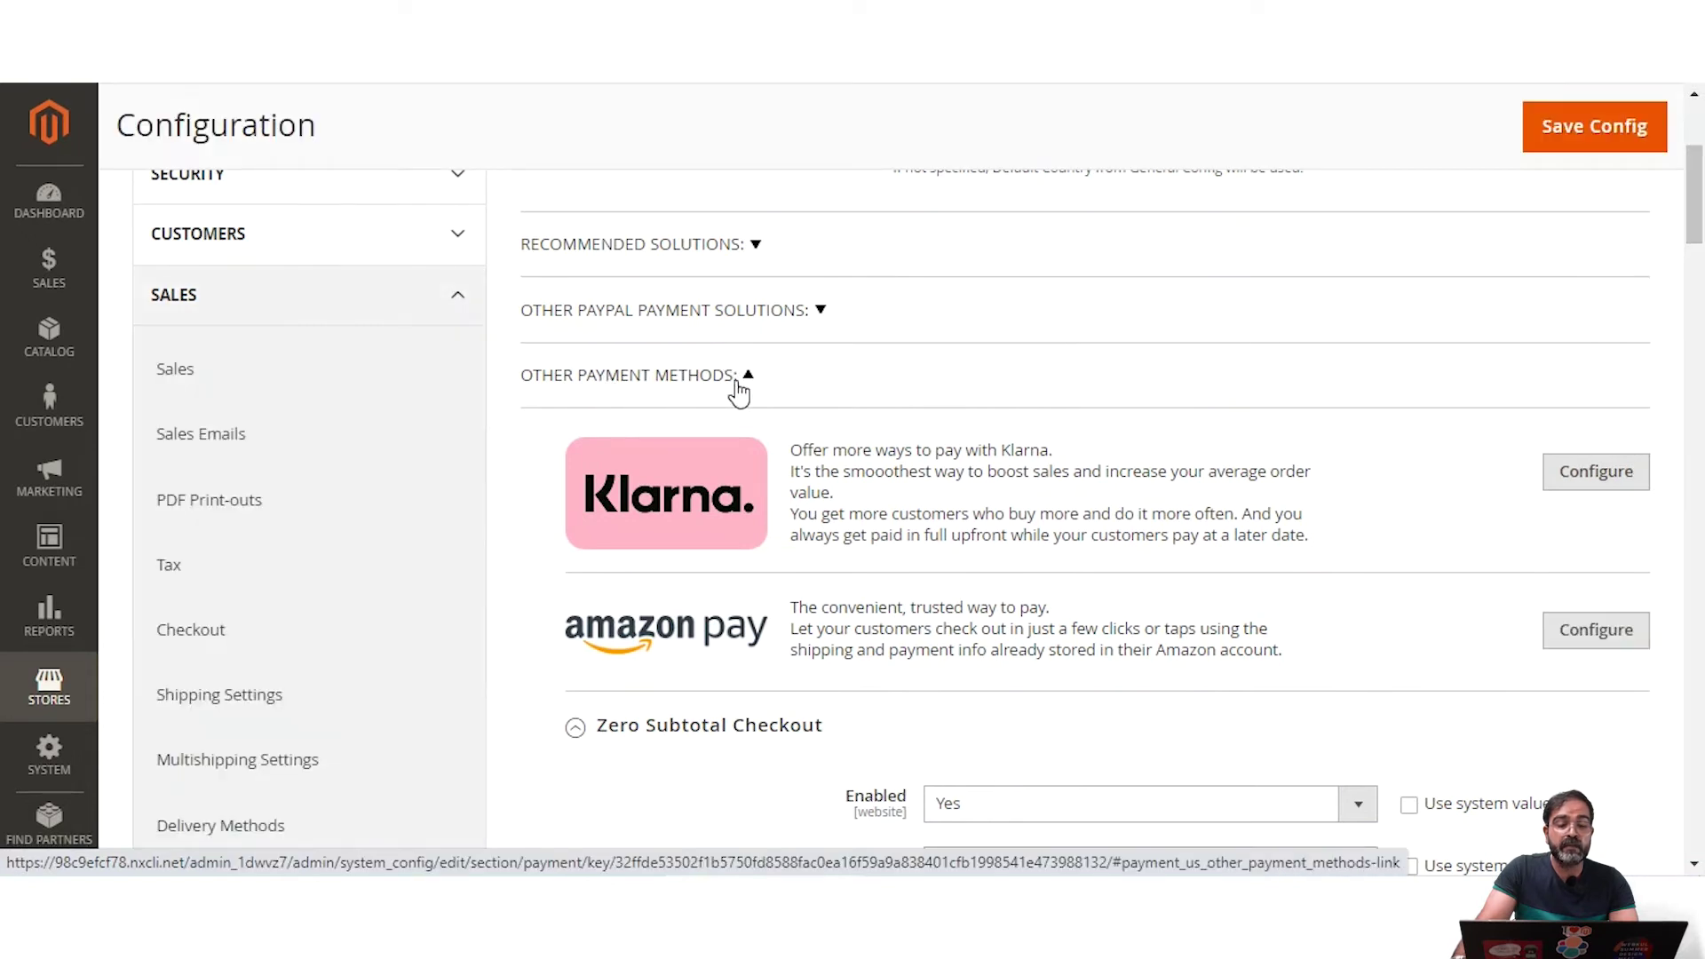
pyautogui.click(739, 380)
pyautogui.click(741, 380)
pyautogui.click(740, 380)
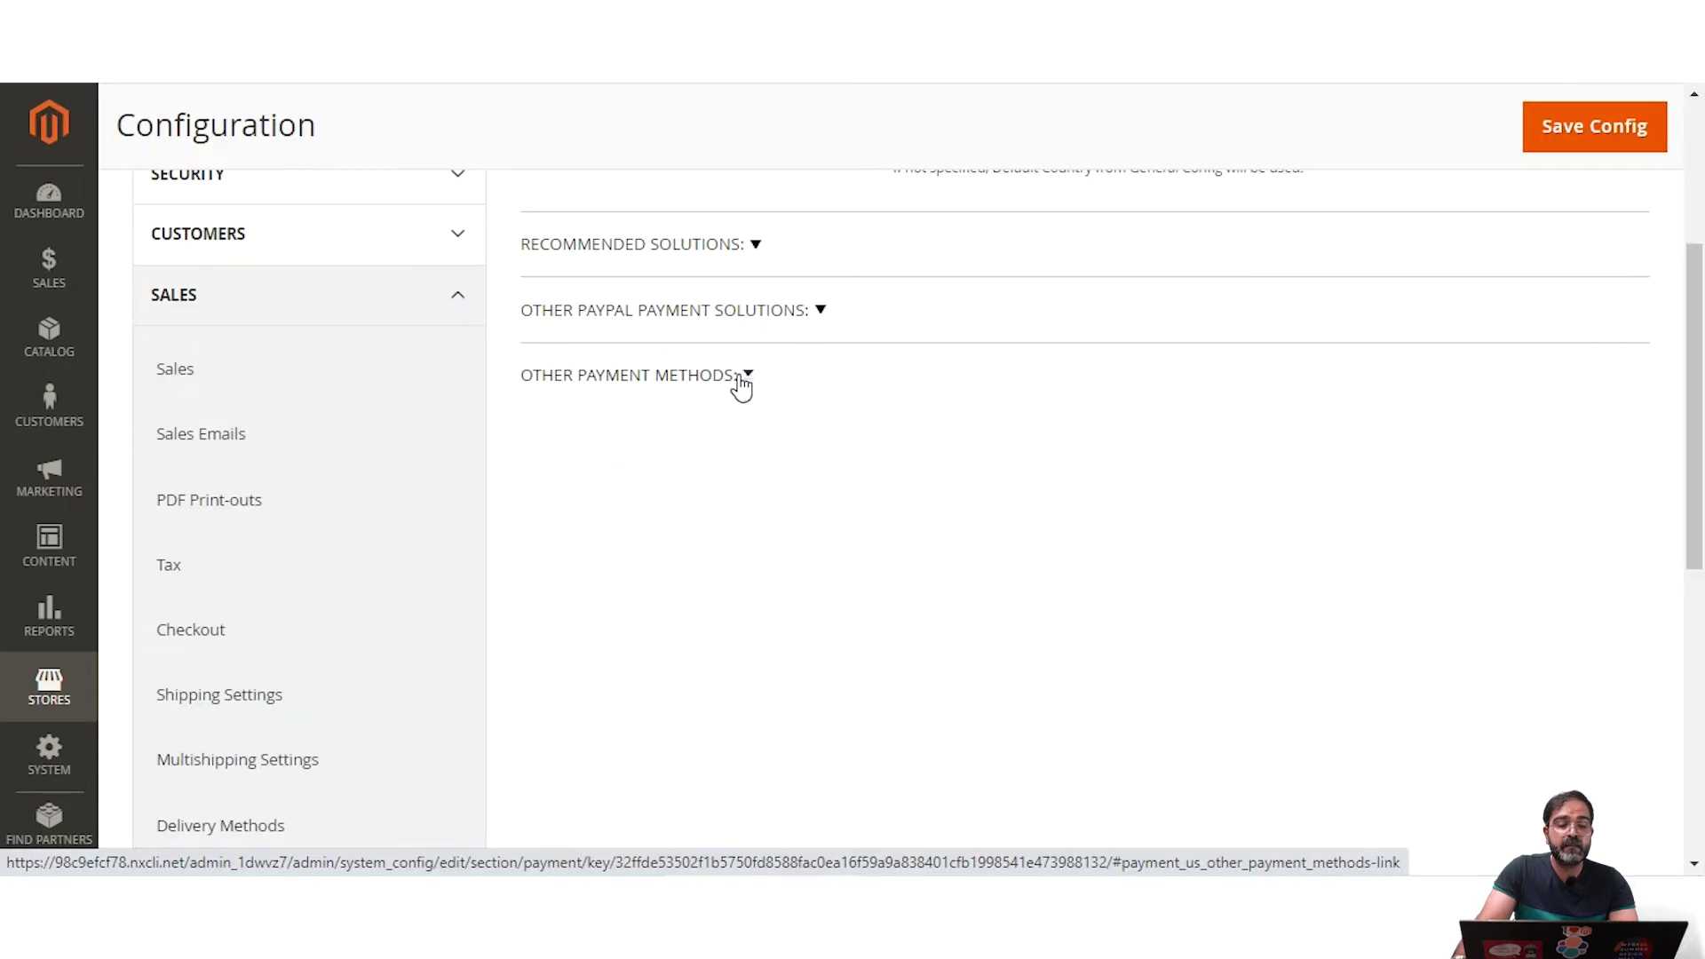
pyautogui.click(755, 316)
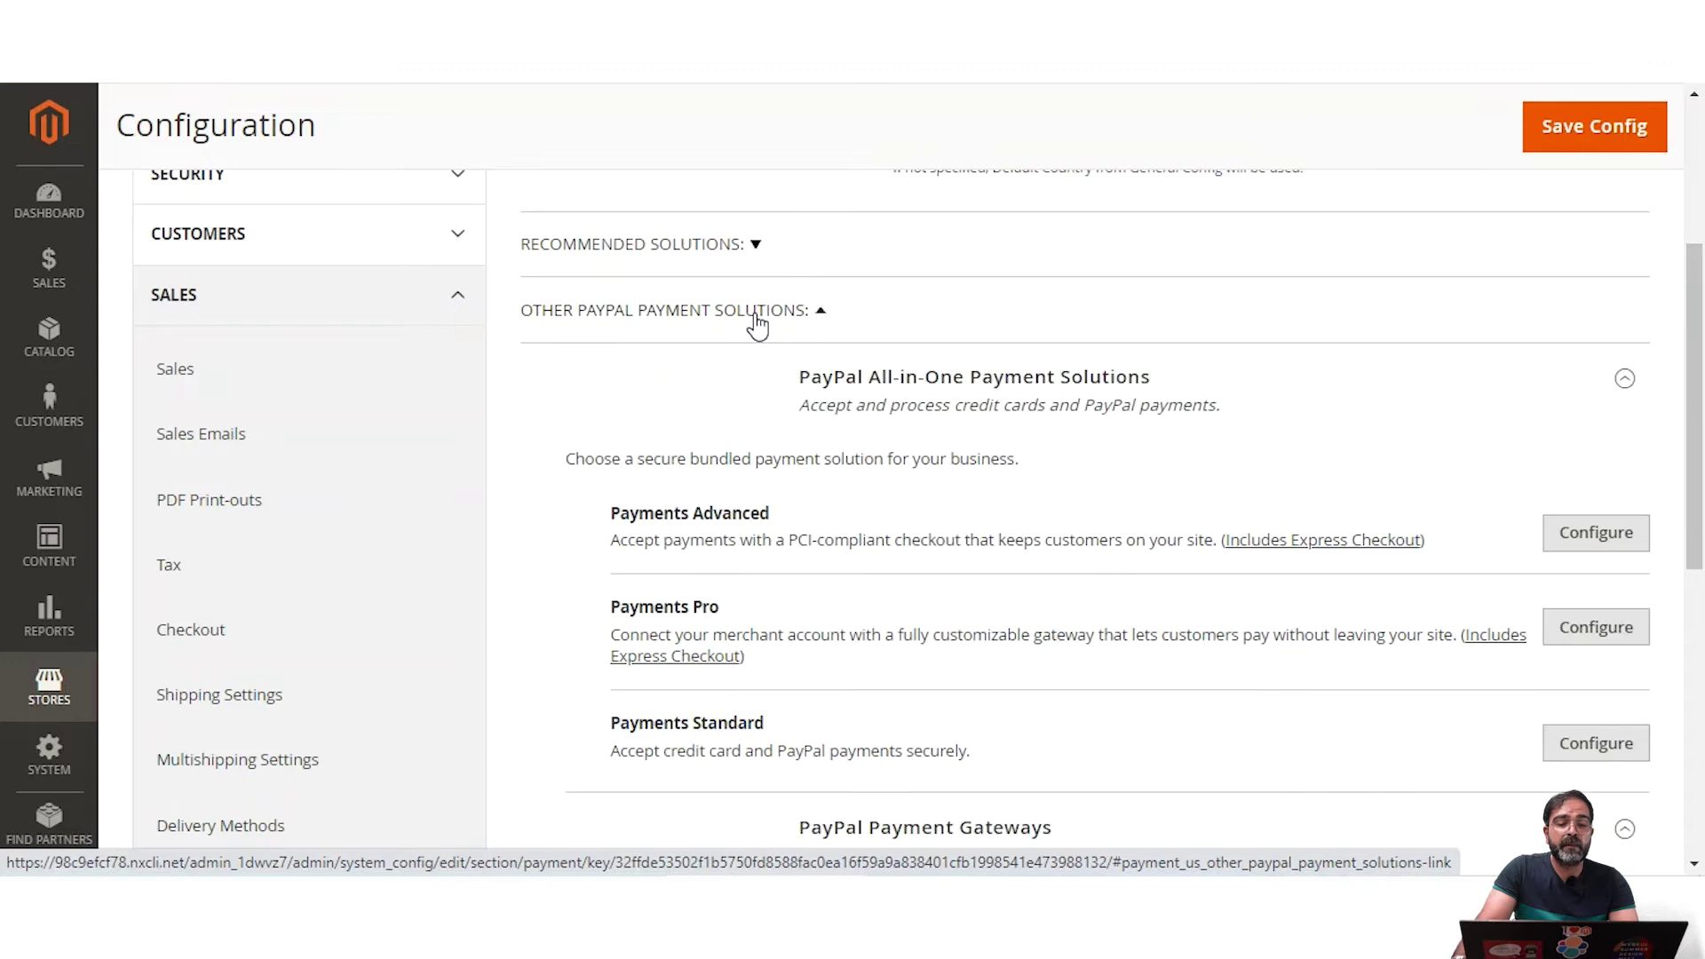
pyautogui.click(772, 318)
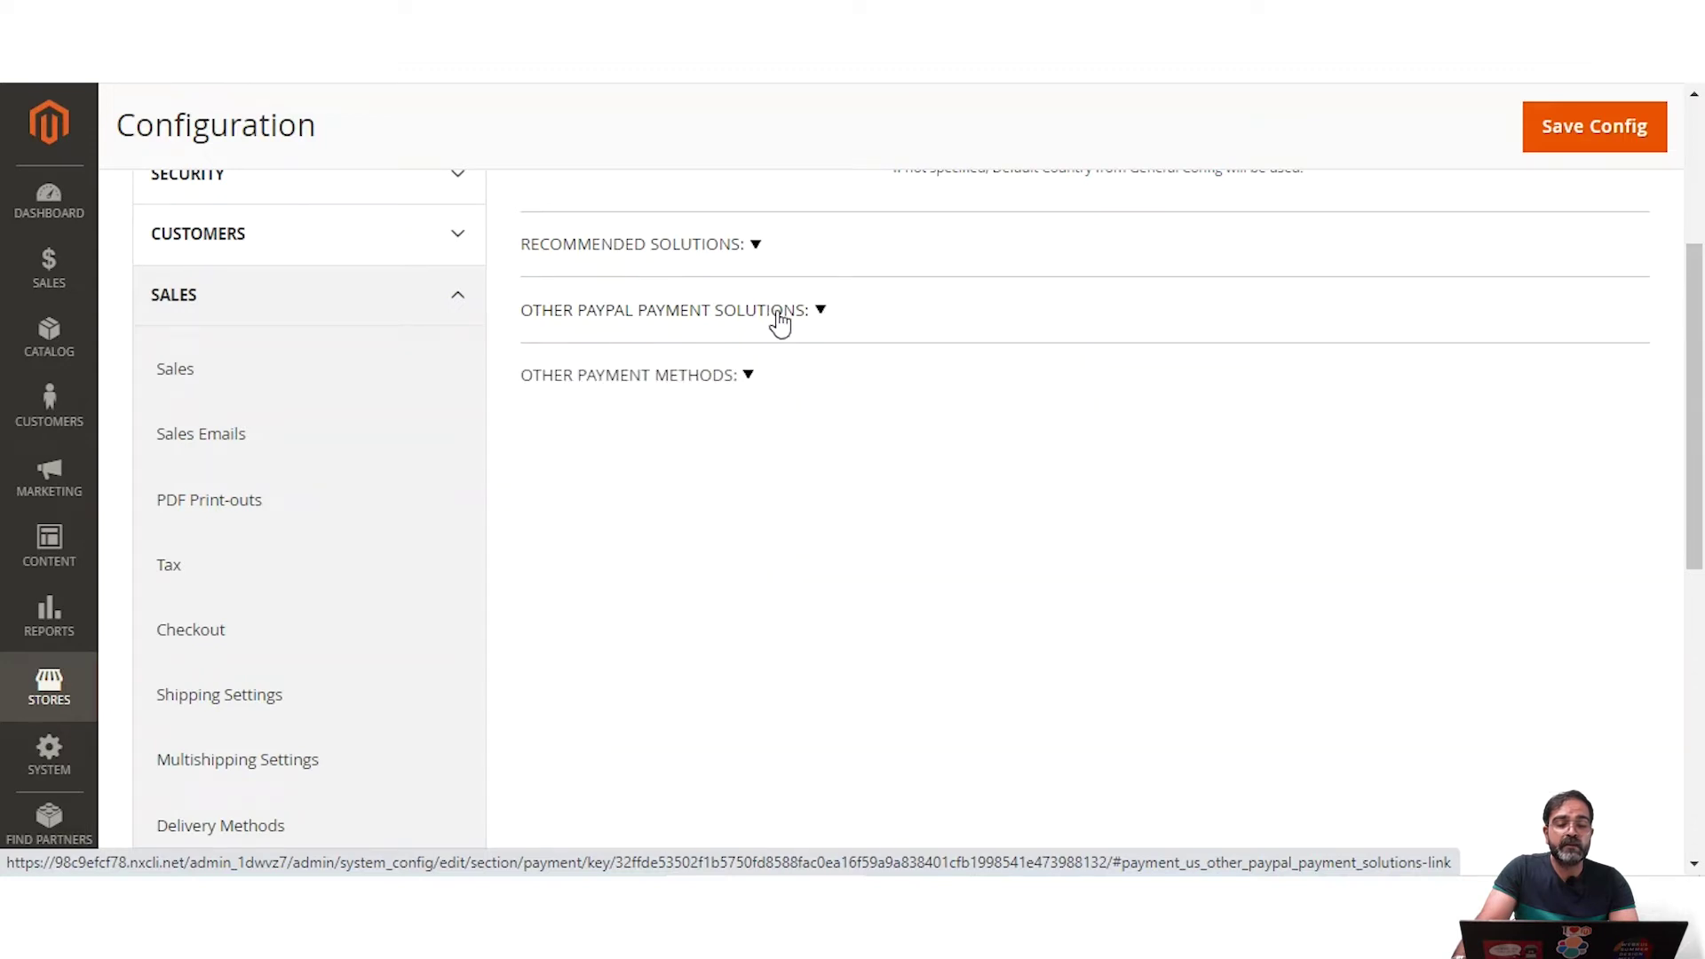
# Step: Expand Other Payment Methods and collapse the settings of all its offline methods, from Zero Subtotal Checkout to Purchase Order
pyautogui.scroll(2, 782, 322)
pyautogui.scroll(-1, 721, 436)
pyautogui.scroll(-1, 721, 441)
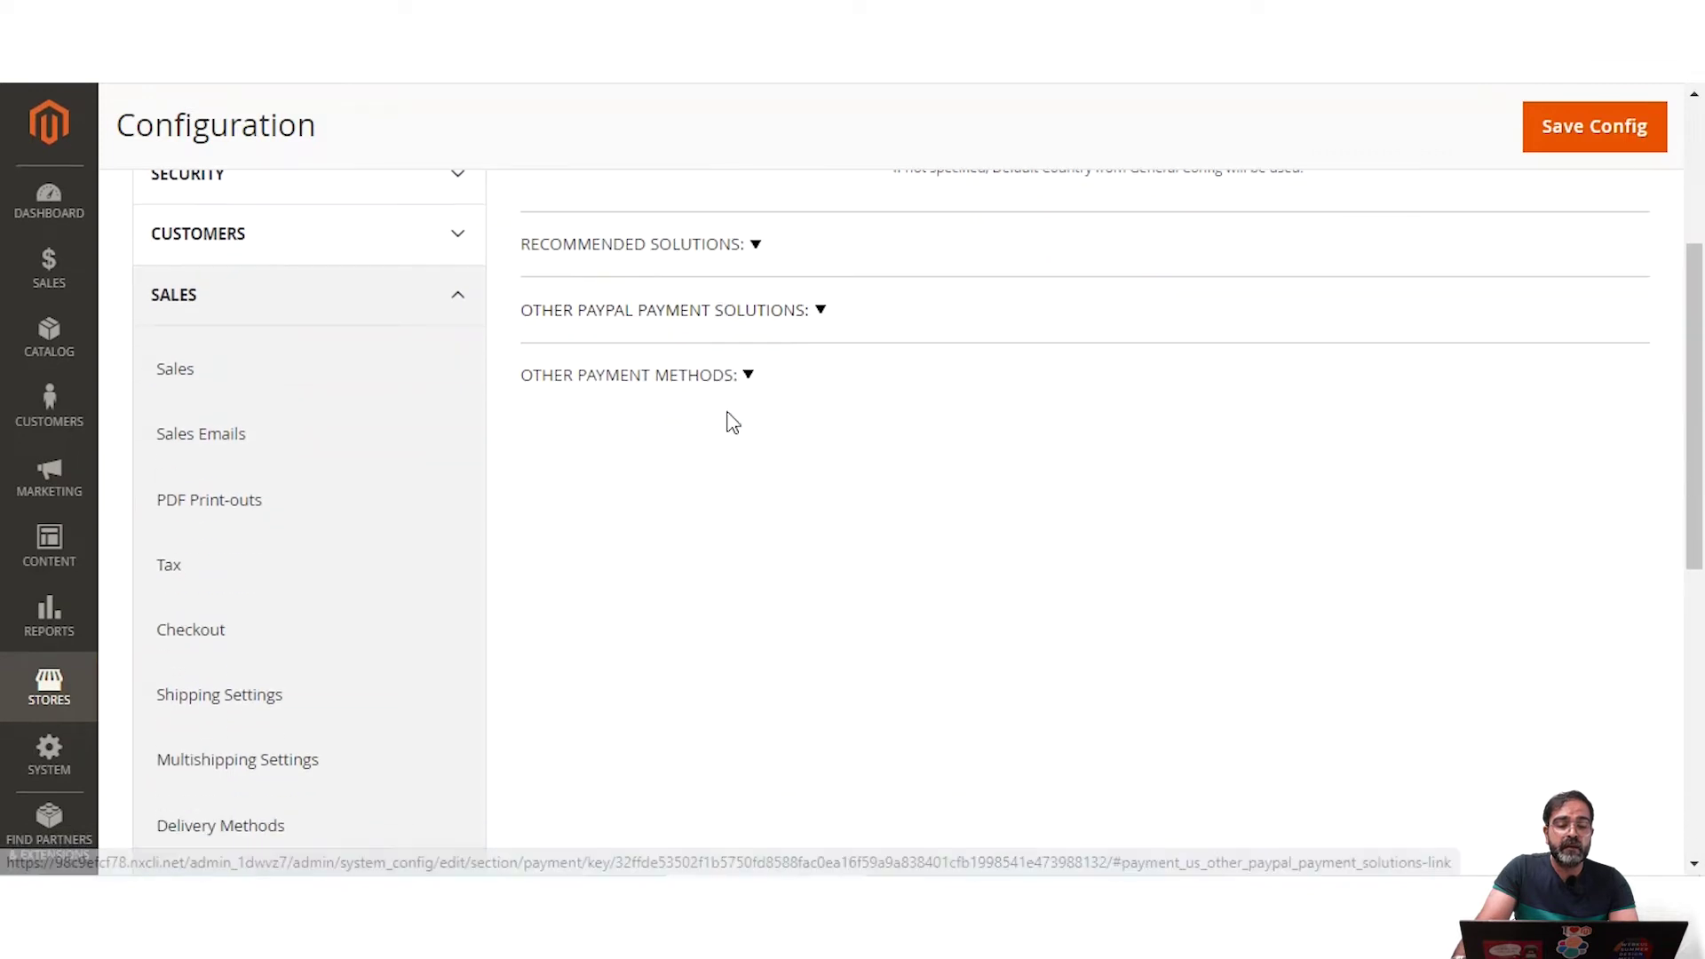
pyautogui.click(655, 383)
pyautogui.scroll(-3, 726, 414)
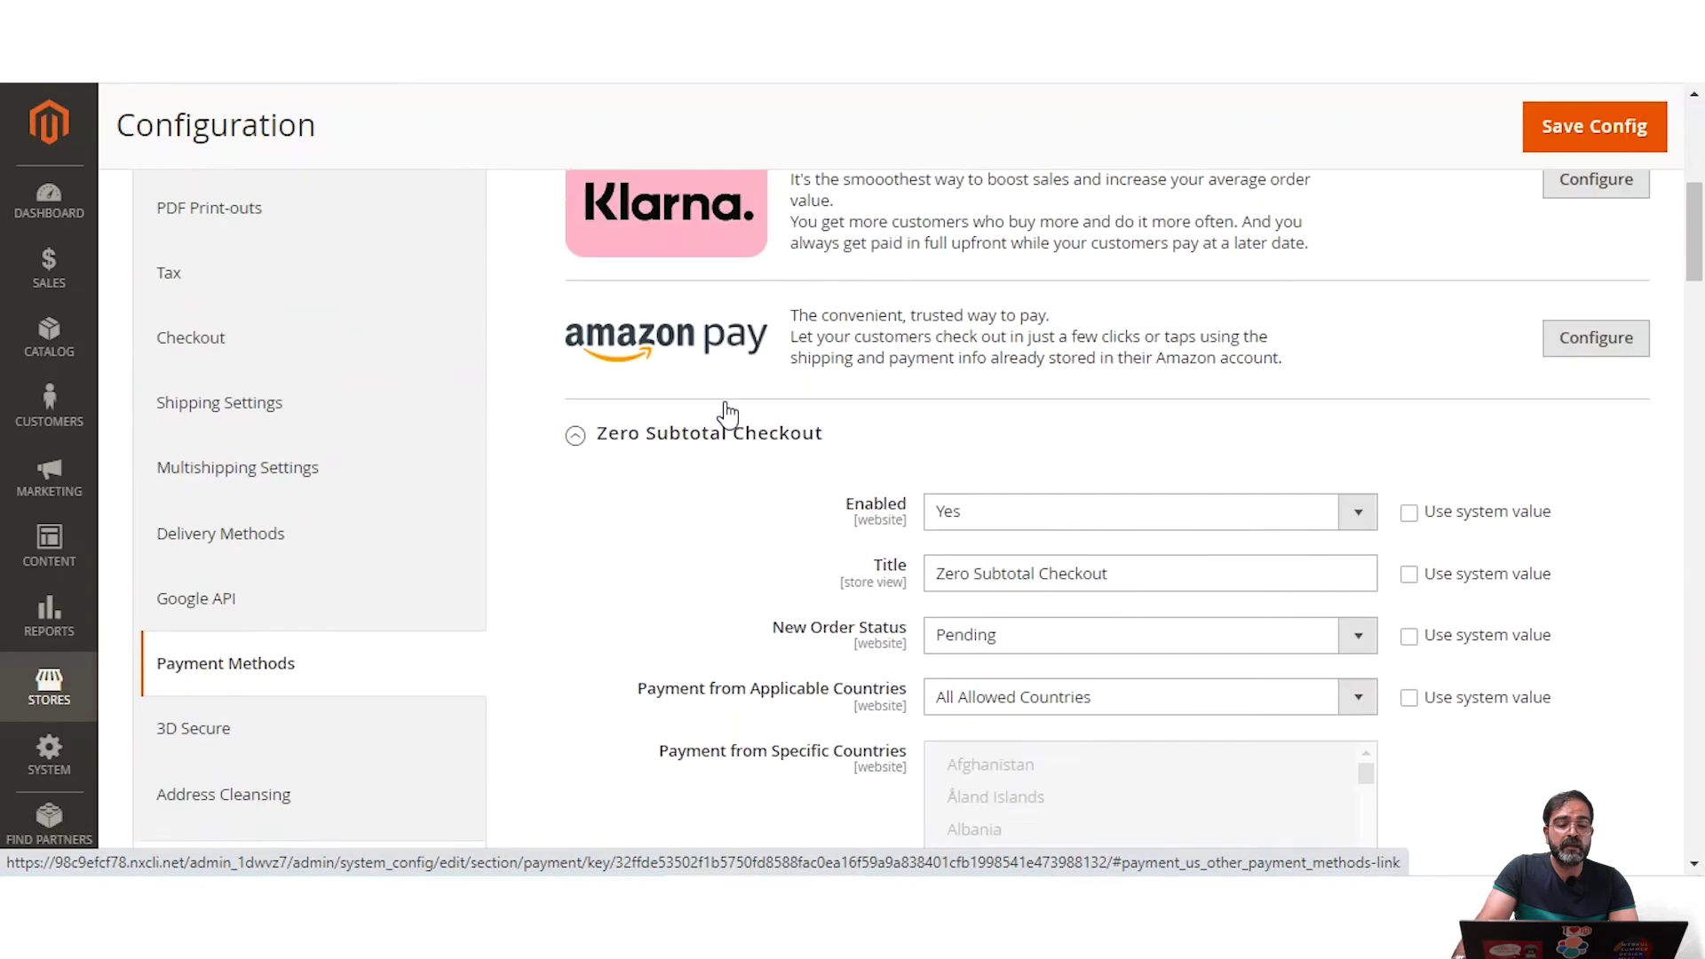
pyautogui.scroll(-2, 726, 414)
pyautogui.click(579, 353)
pyautogui.click(578, 424)
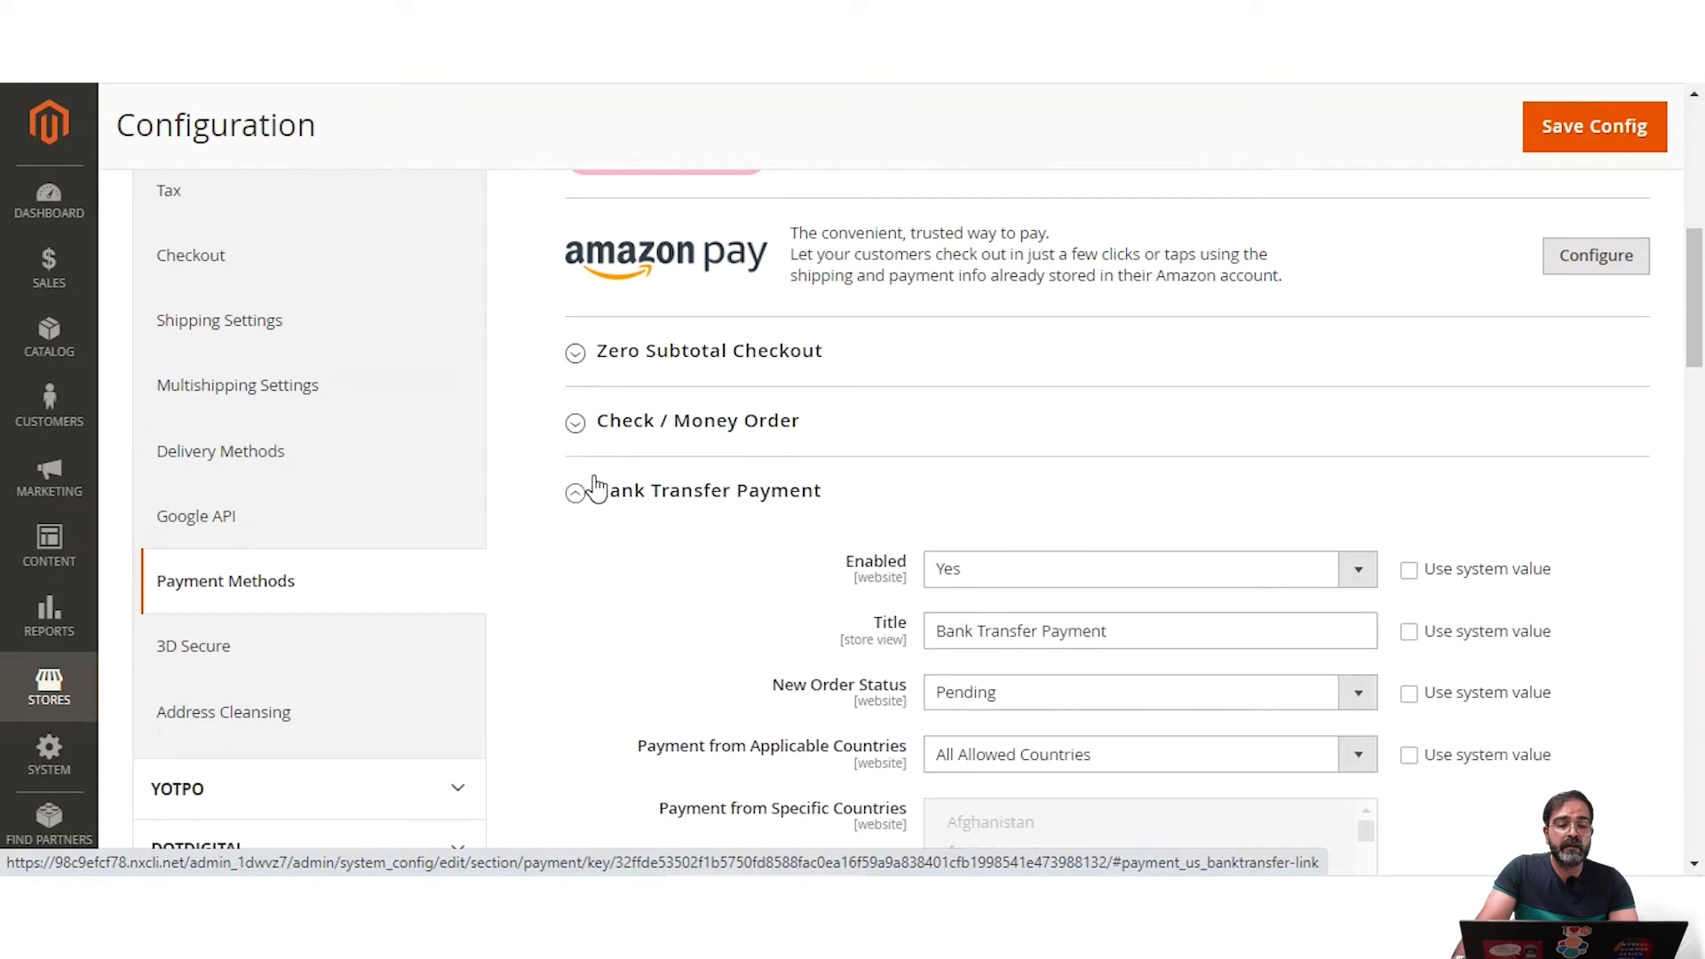
pyautogui.click(596, 490)
pyautogui.click(584, 567)
pyautogui.scroll(-3, 586, 562)
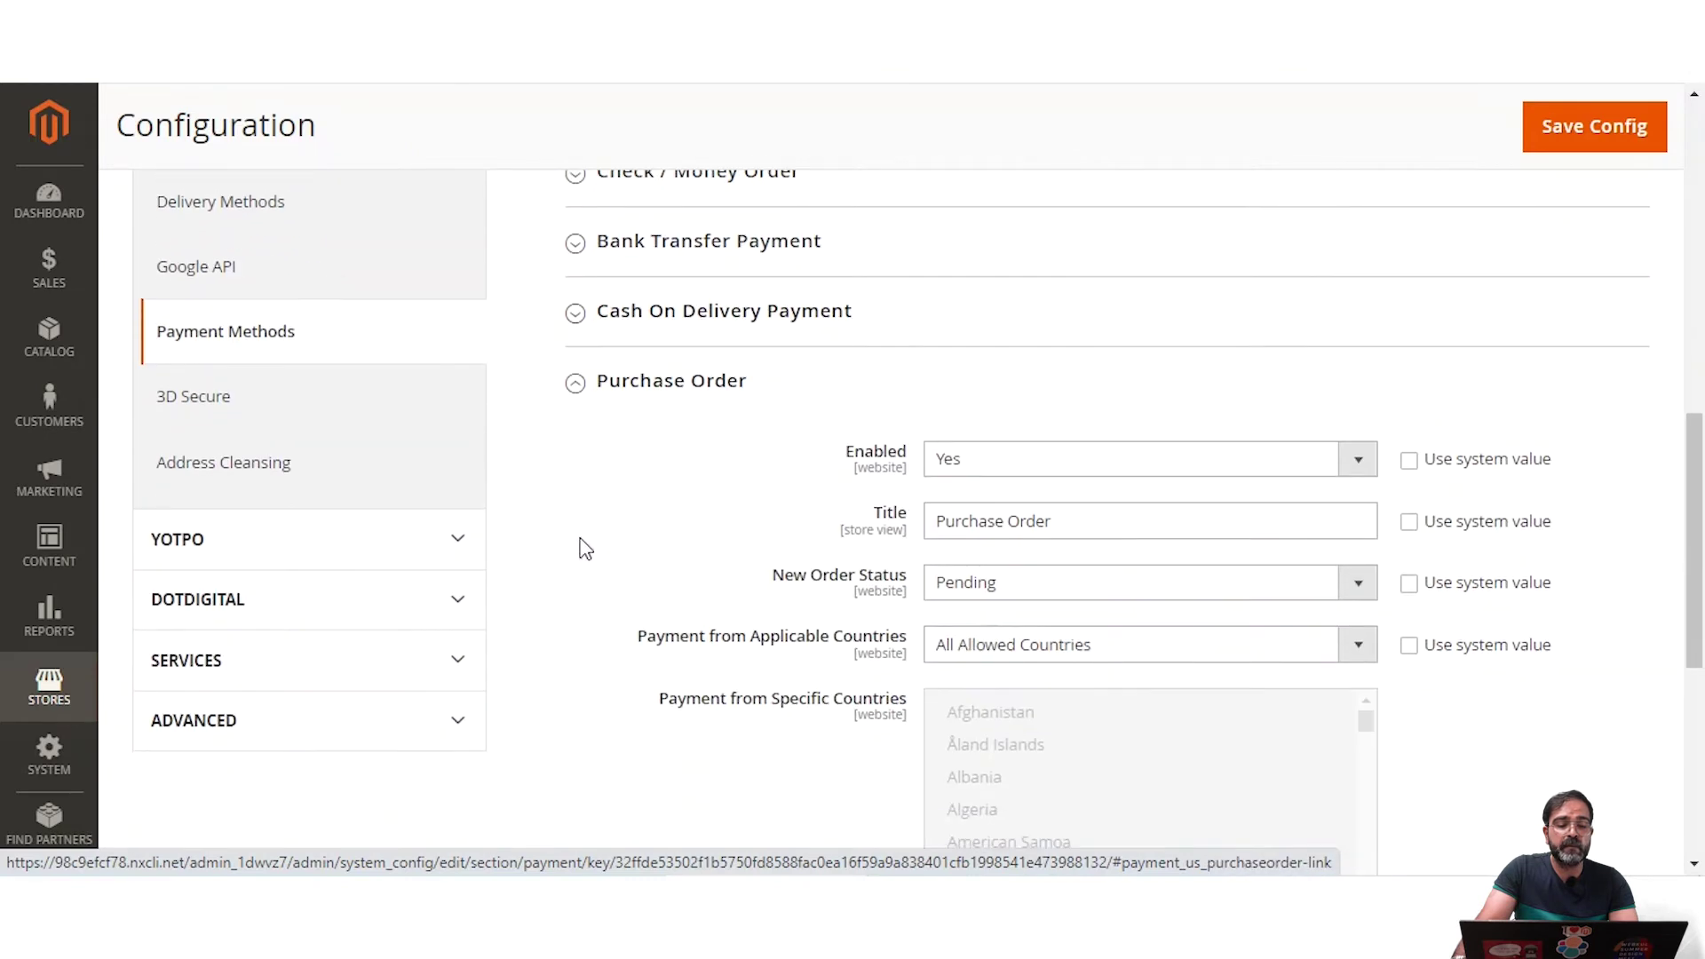
pyautogui.click(575, 382)
pyautogui.scroll(3, 601, 445)
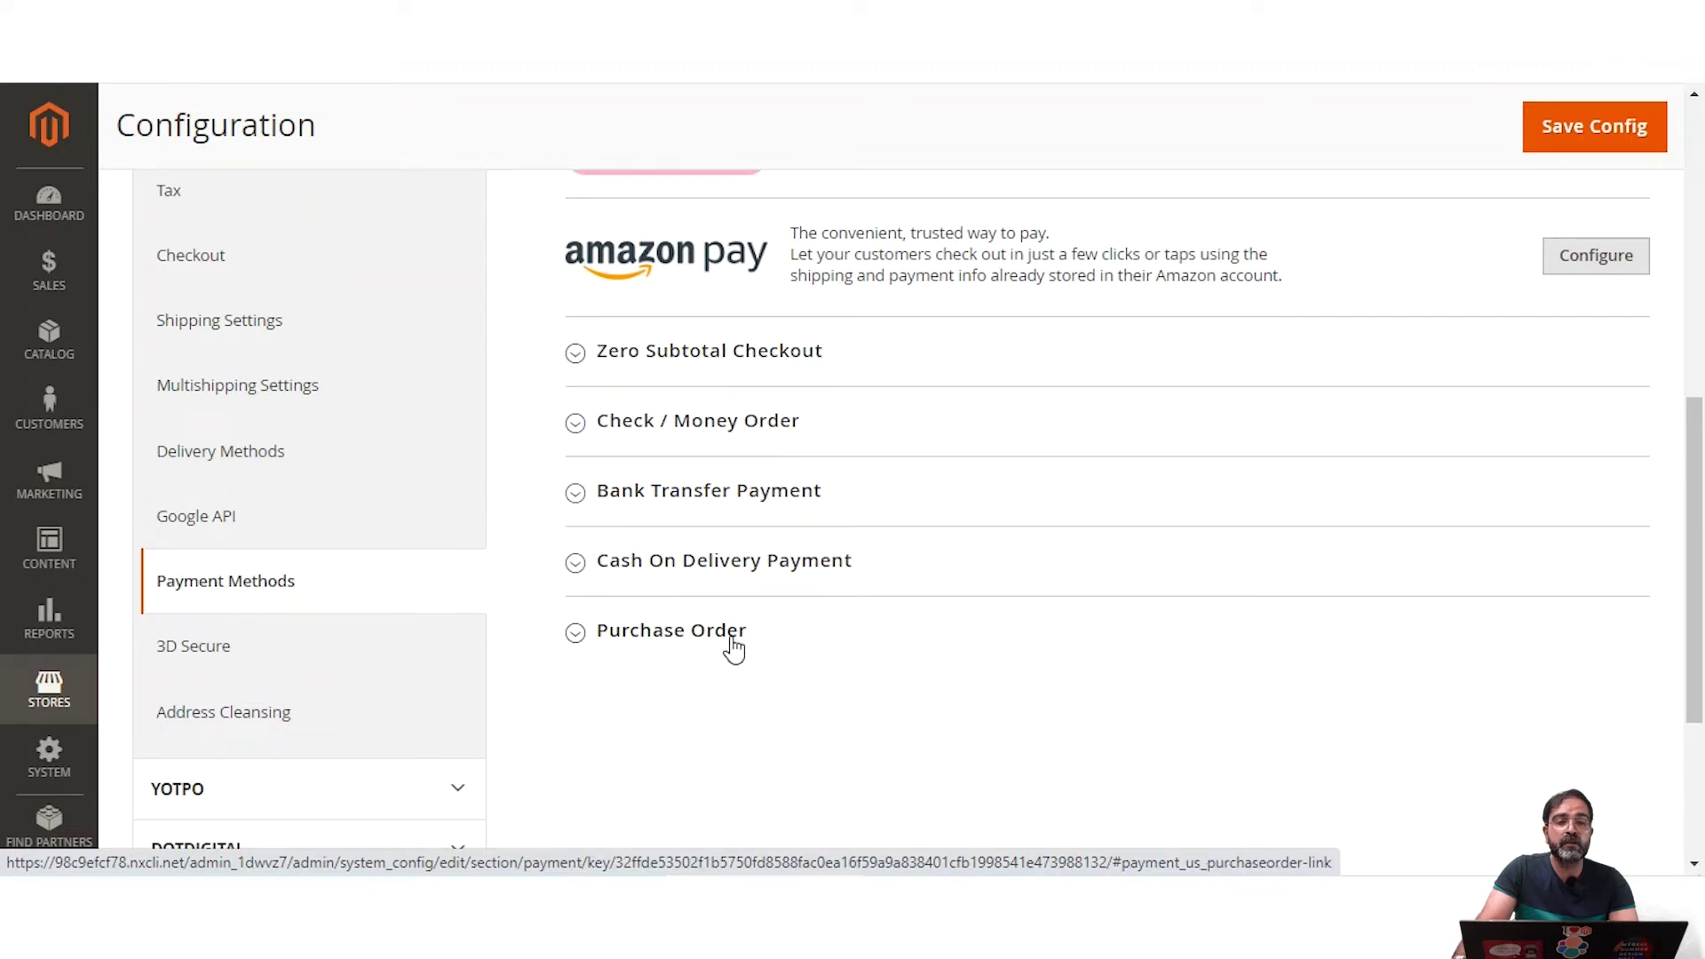
# Step: Expand Zero Subtotal Checkout and review its configuration settings
pyautogui.click(578, 358)
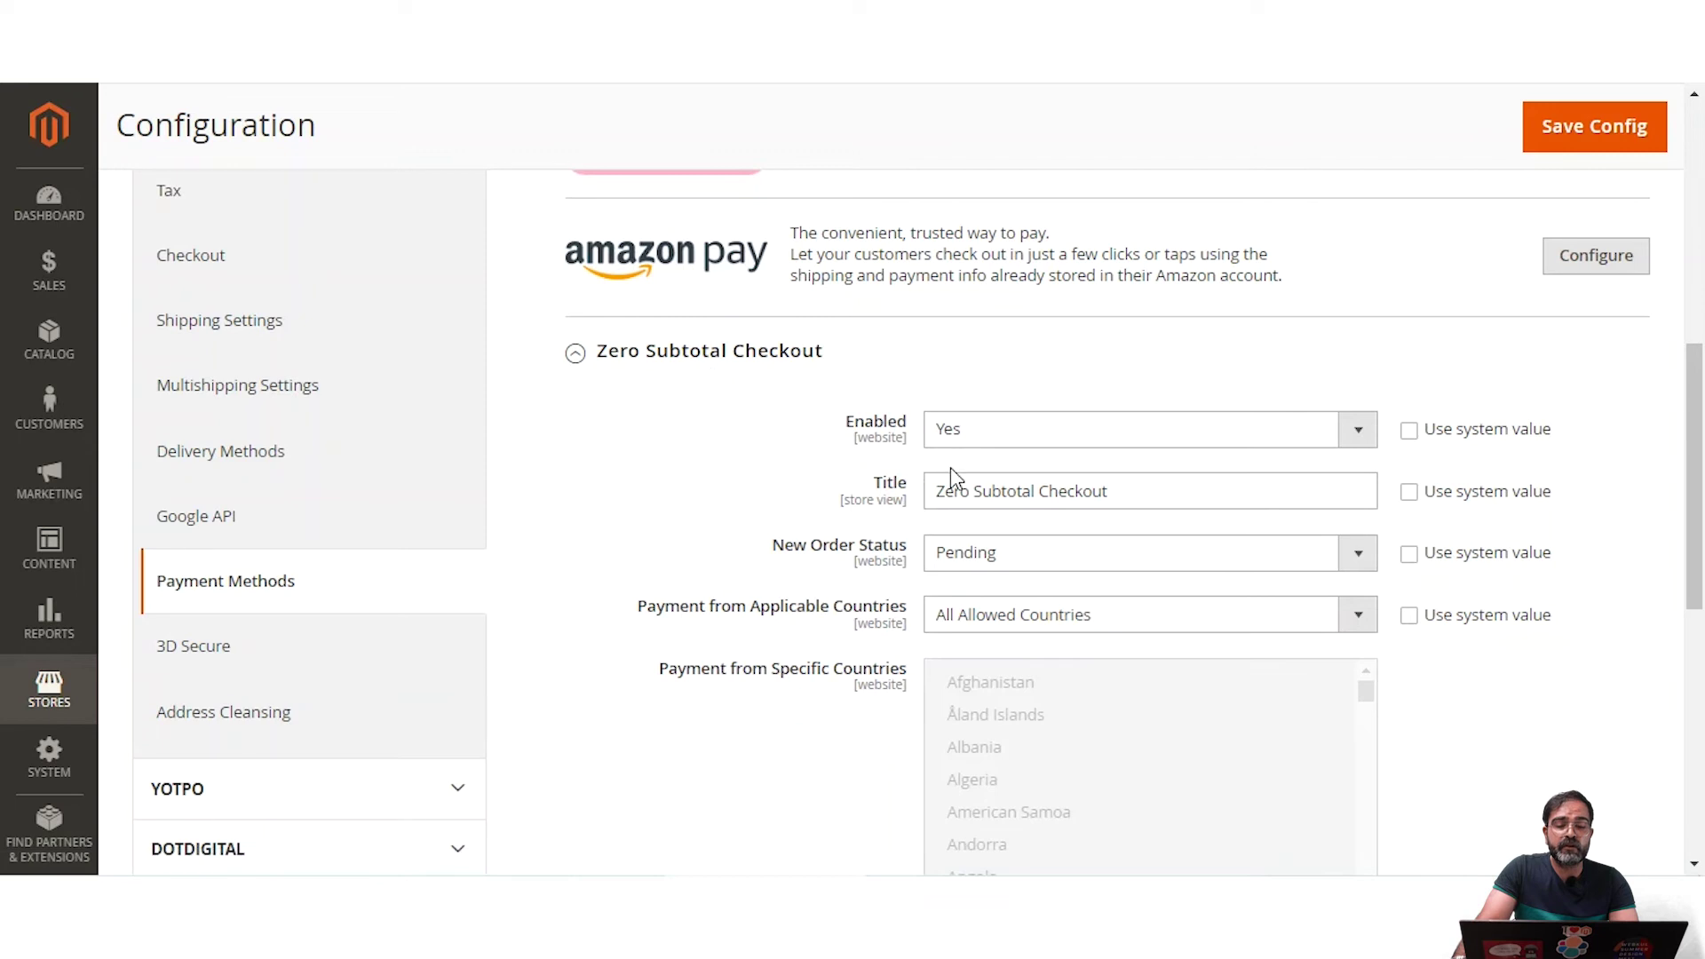
pyautogui.scroll(-6, 952, 467)
pyautogui.scroll(6, 953, 466)
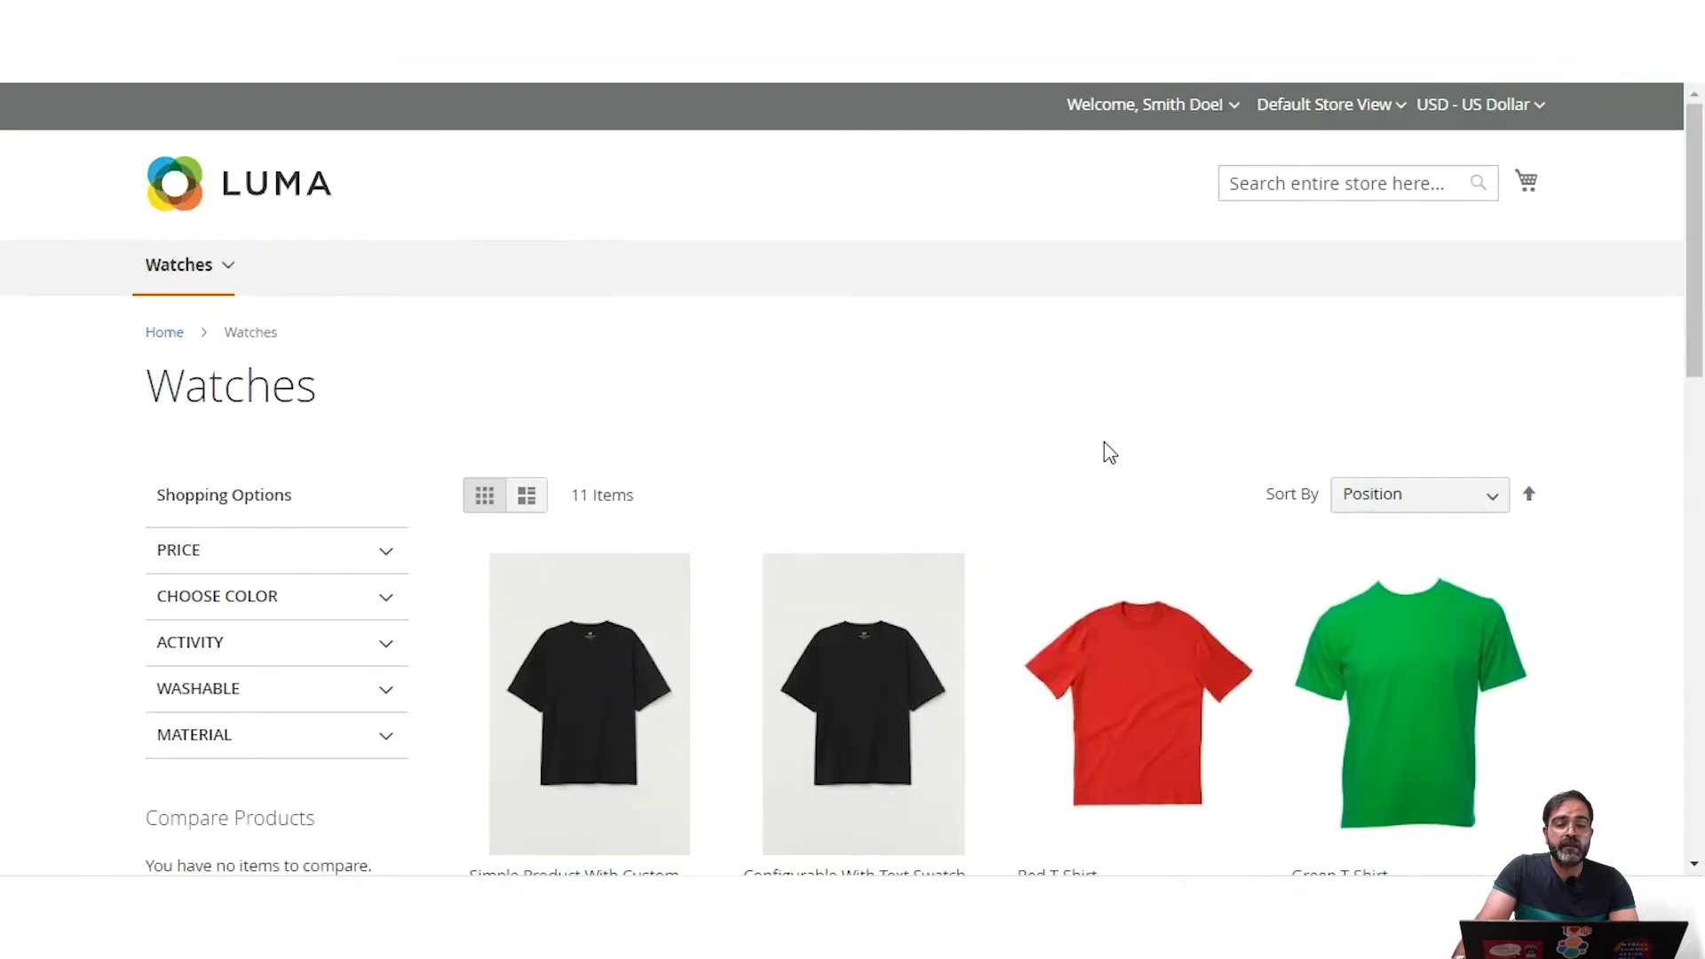
# Step: Switch to the storefront's Watches category page and add the Downloadable Product to the cart
pyautogui.scroll(-4, 1110, 455)
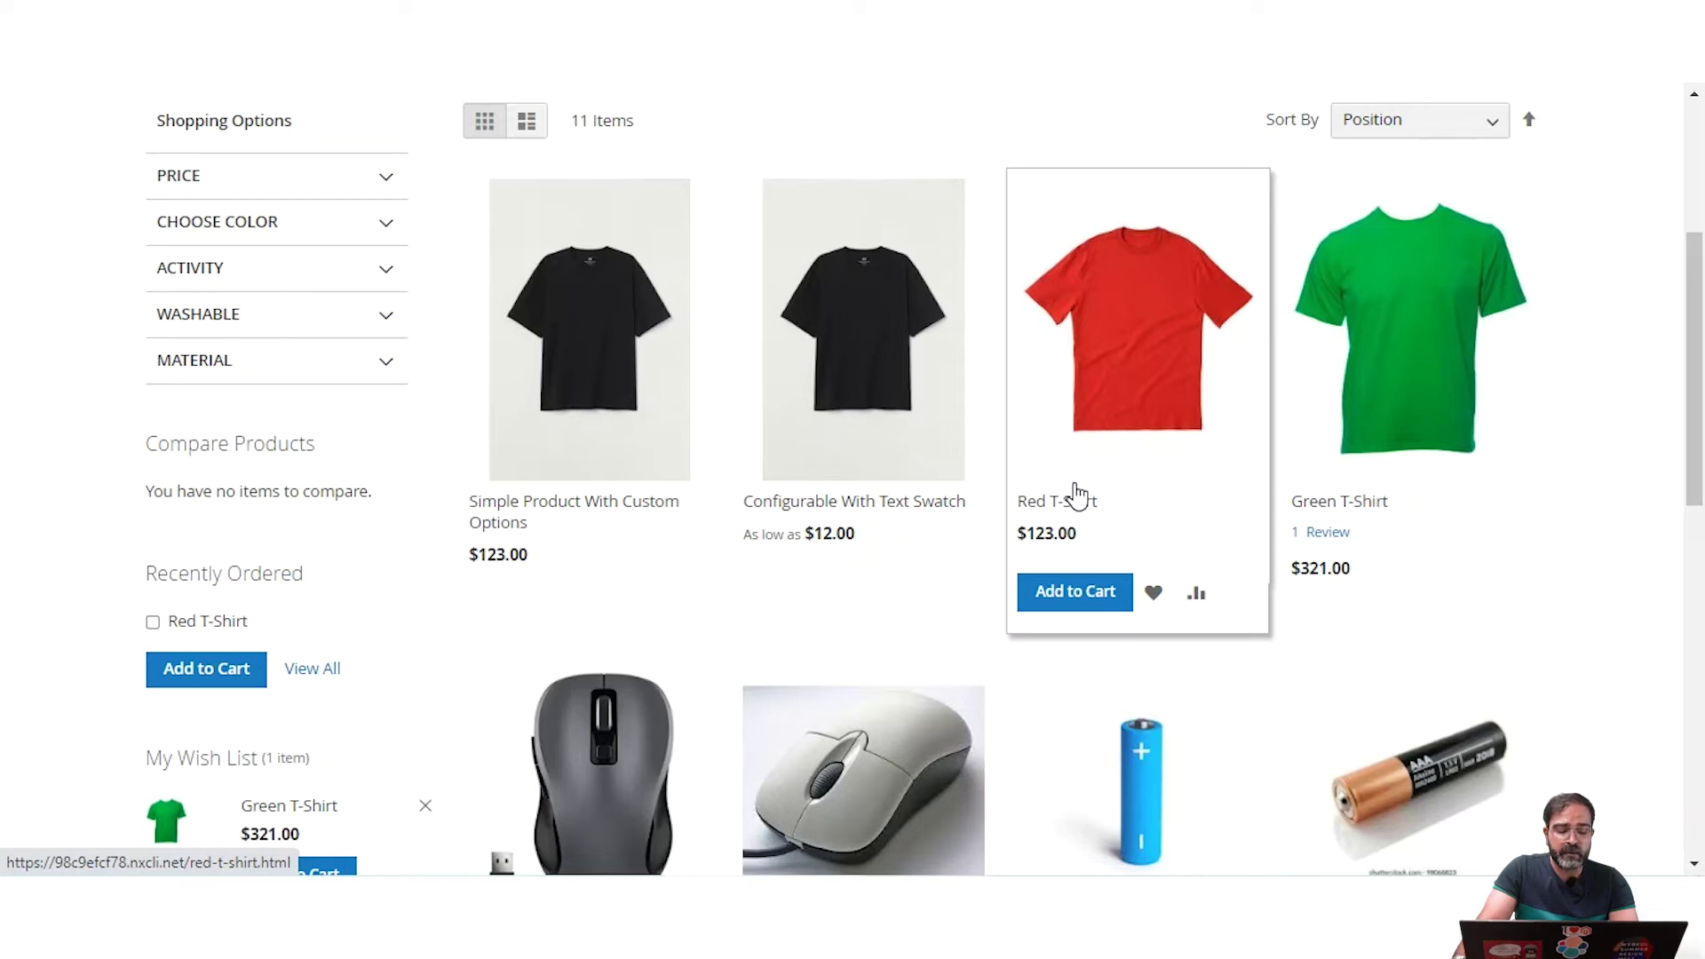
pyautogui.scroll(3, 1413, 457)
pyautogui.scroll(-3, 1412, 465)
pyautogui.scroll(3, 1075, 275)
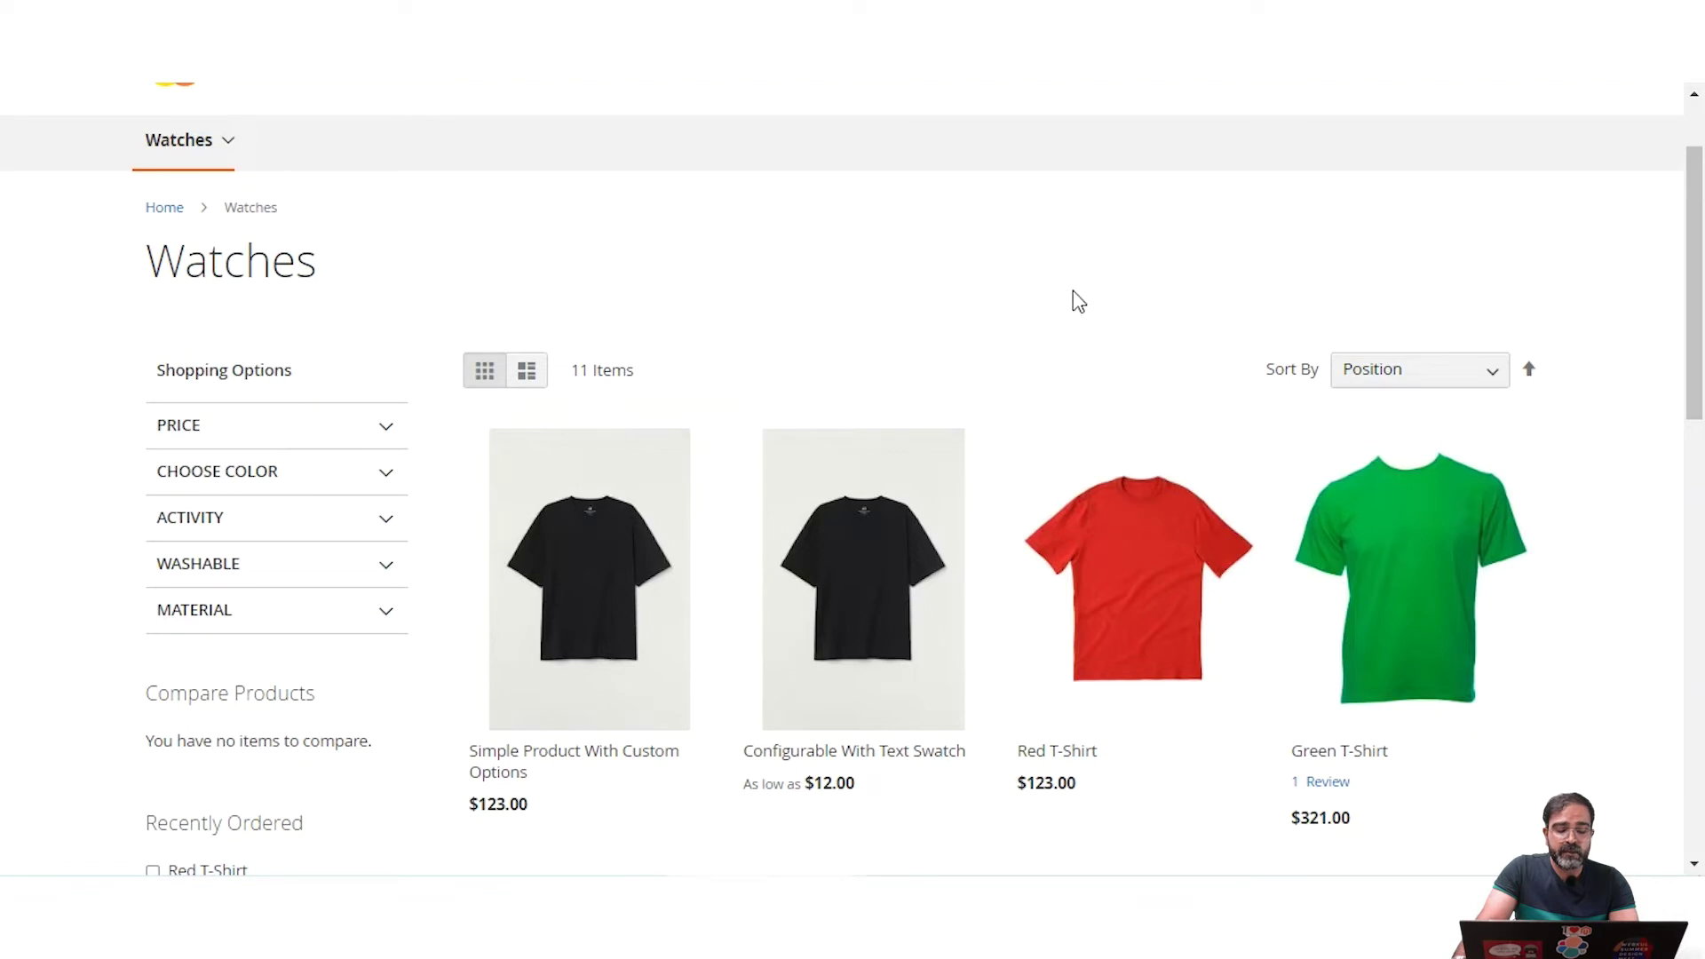
pyautogui.moveTo(1077, 456)
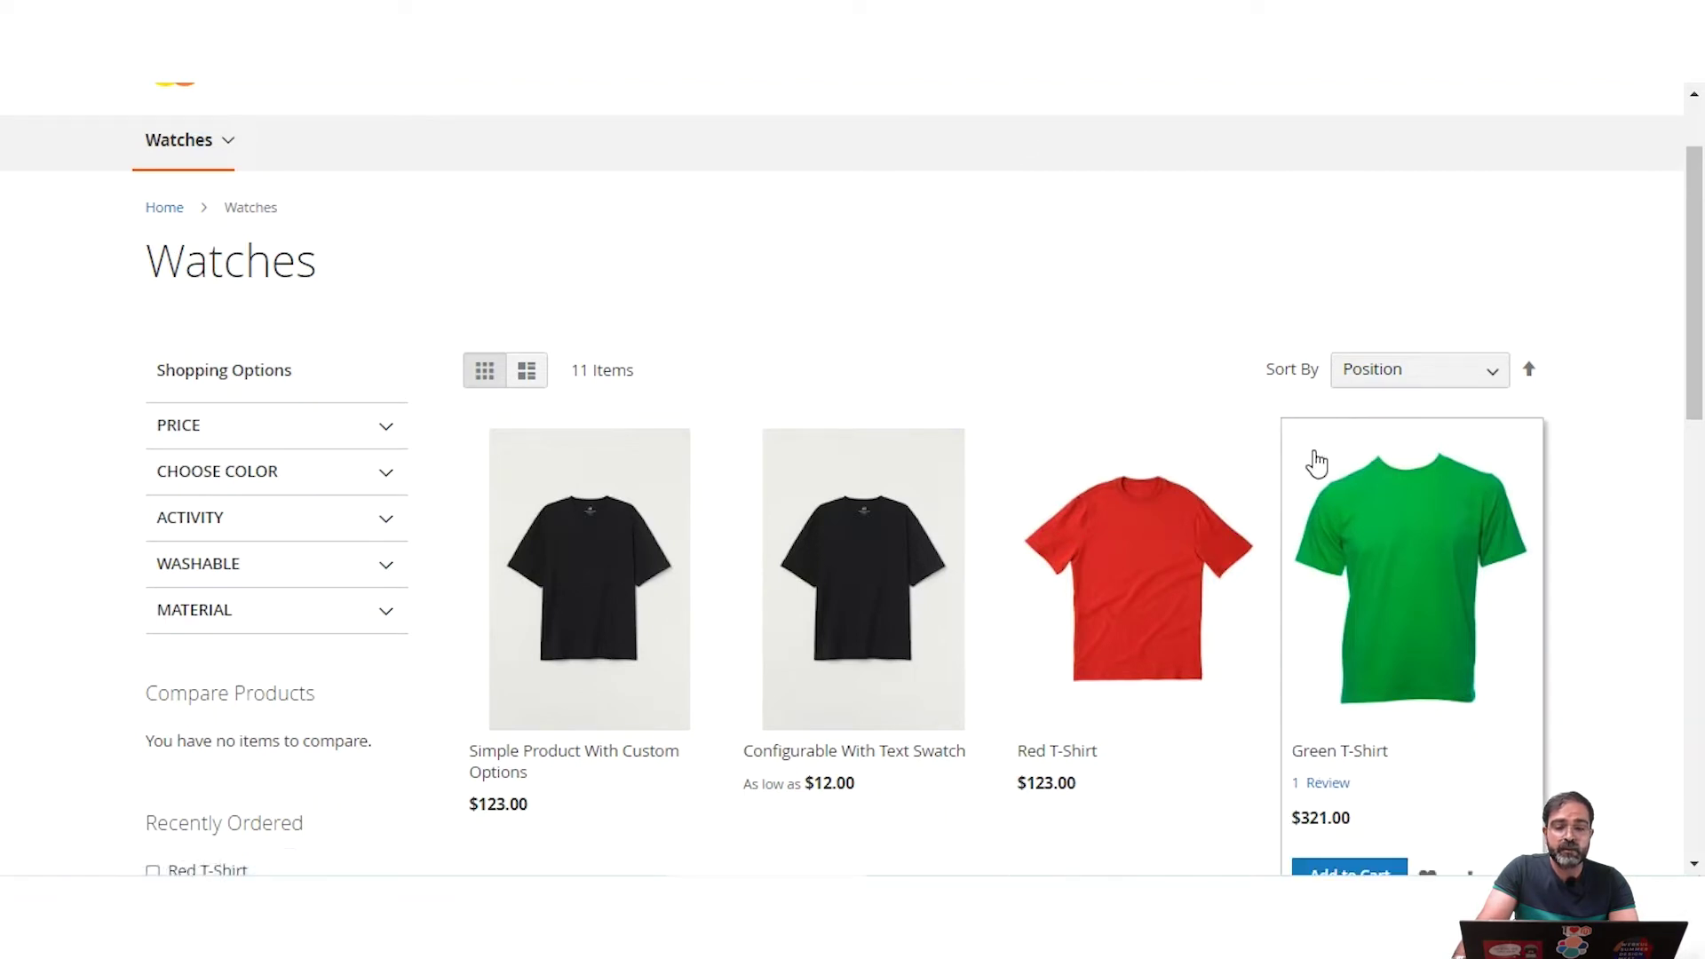
pyautogui.moveTo(1701, 241); pyautogui.dragTo(1564, 605)
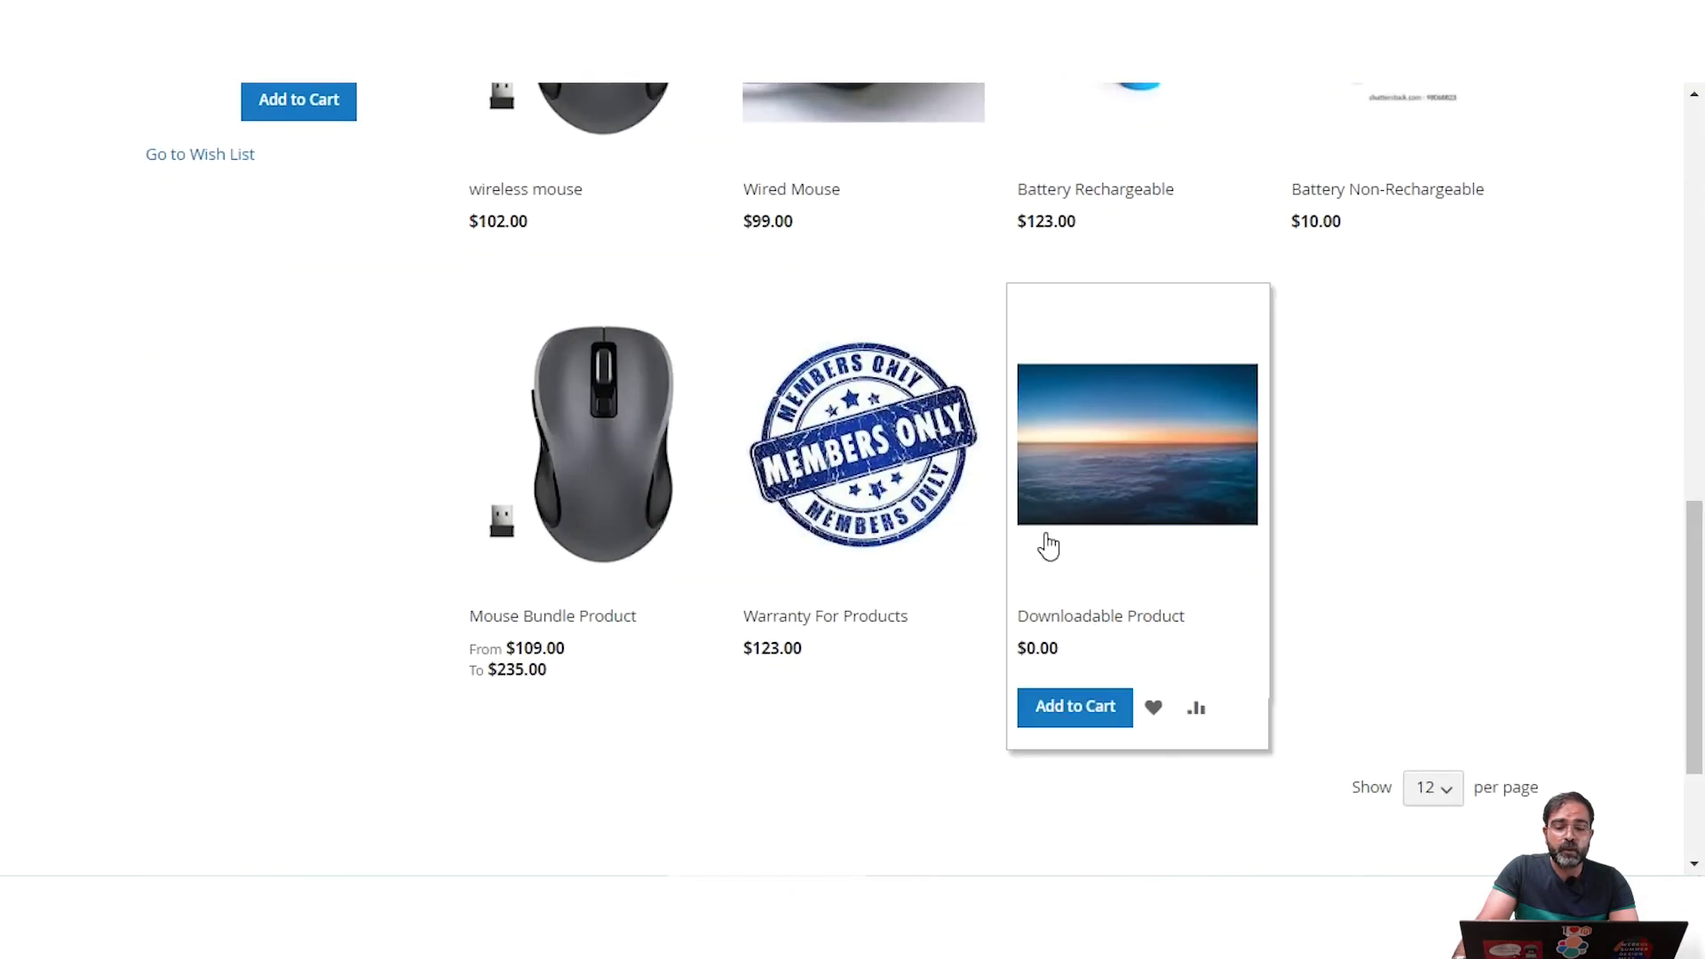
pyautogui.click(1079, 711)
pyautogui.scroll(12, 1112, 711)
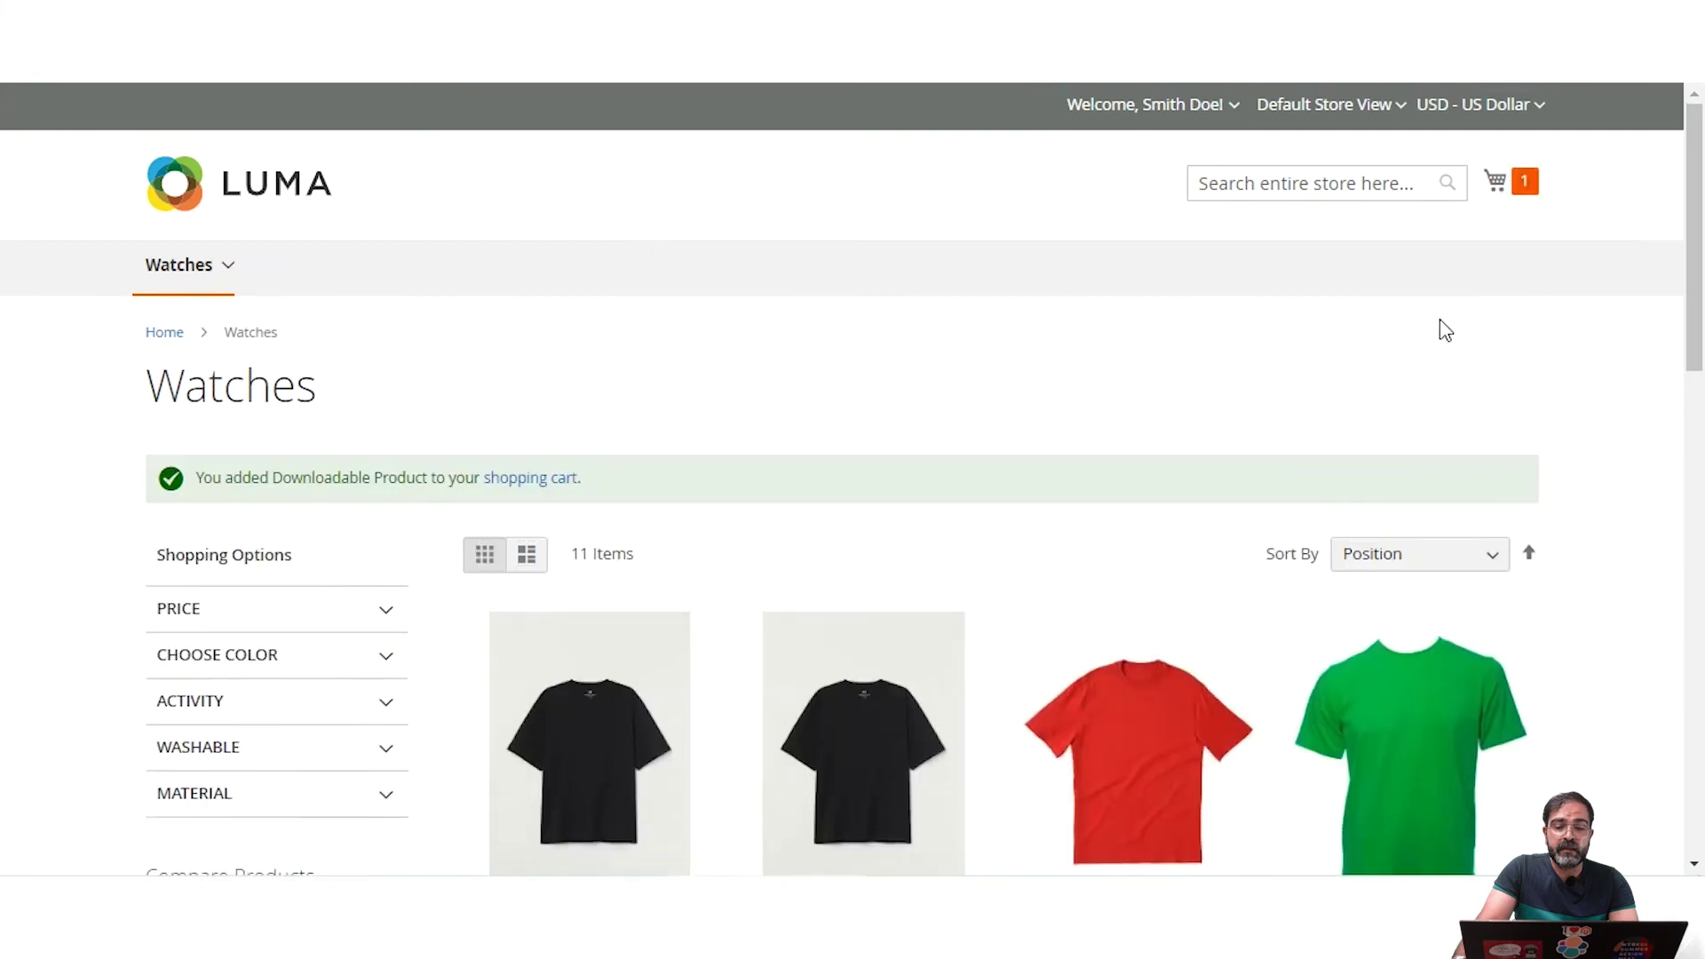
# Step: Proceed to checkout from the cart and examine the offered payment method and the downloadable item's details
pyautogui.click(1525, 183)
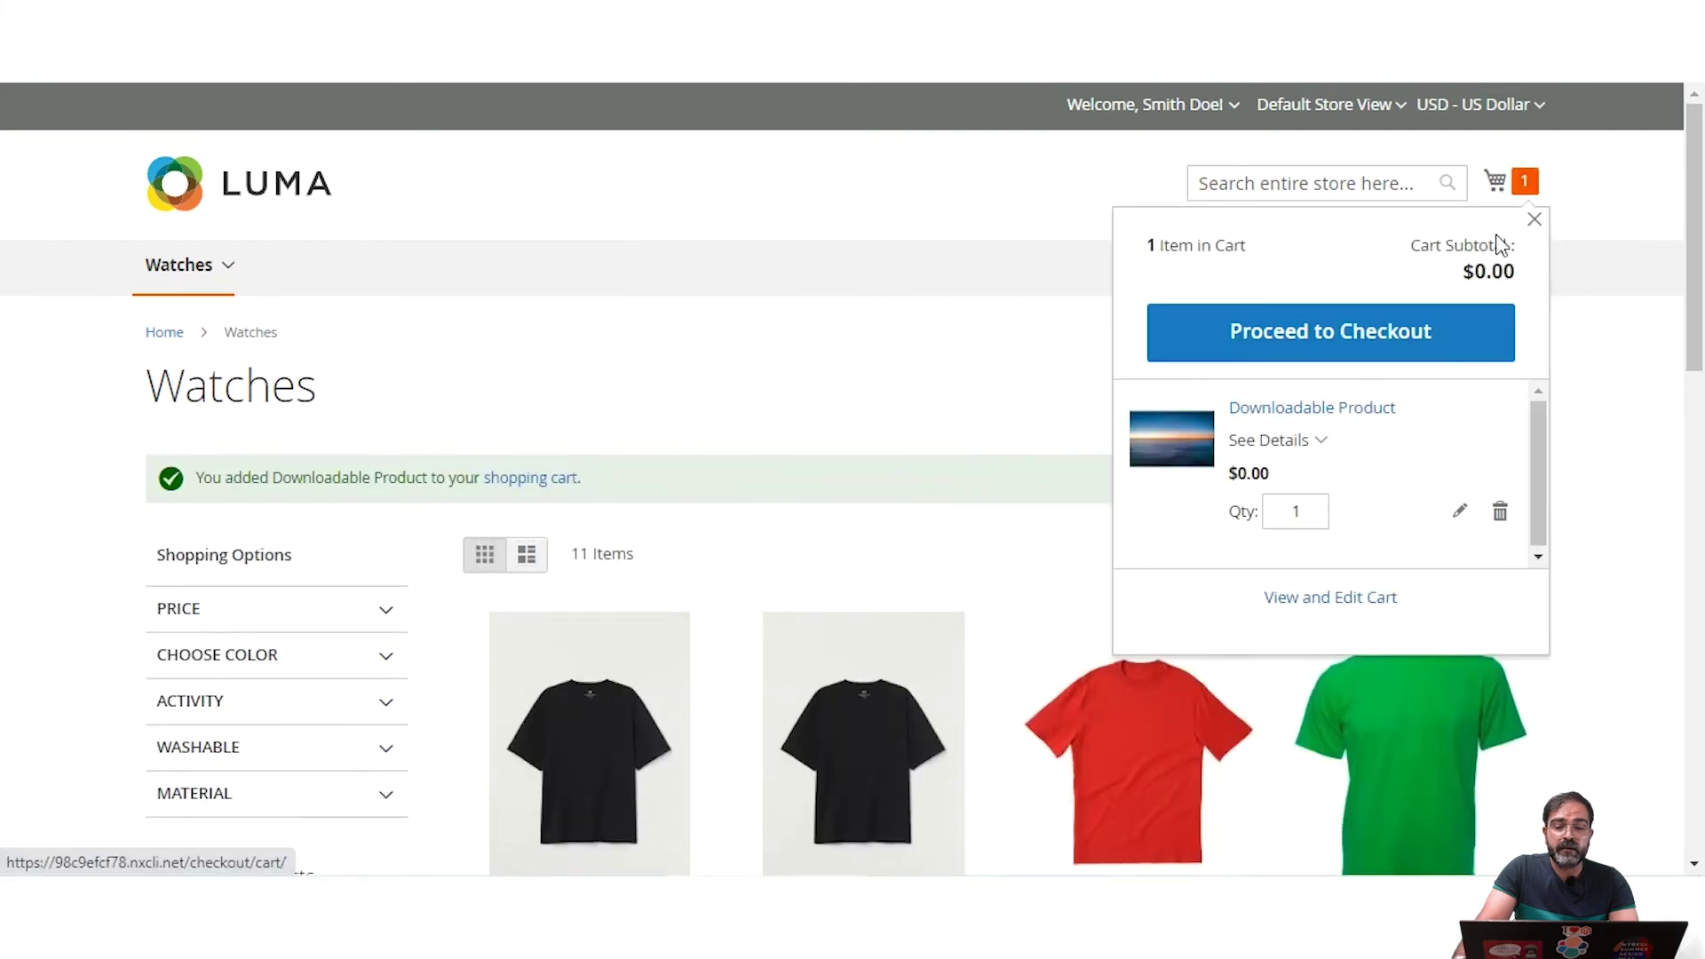
pyautogui.click(1341, 342)
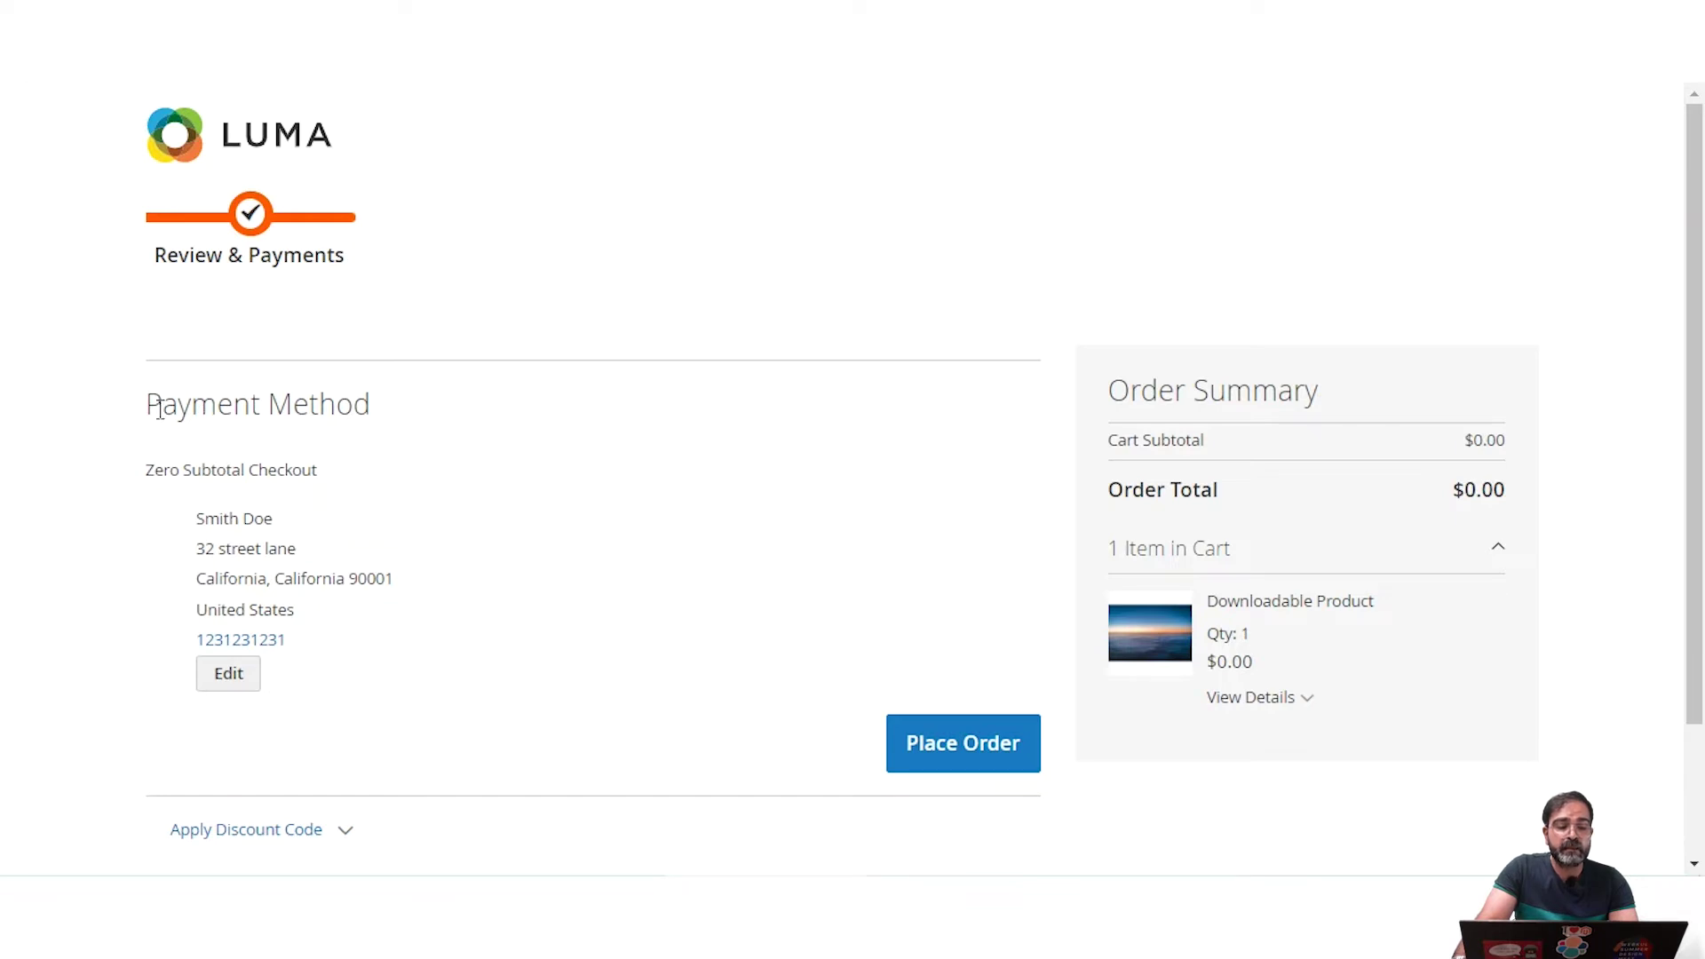
pyautogui.moveTo(147, 407); pyautogui.dragTo(372, 405)
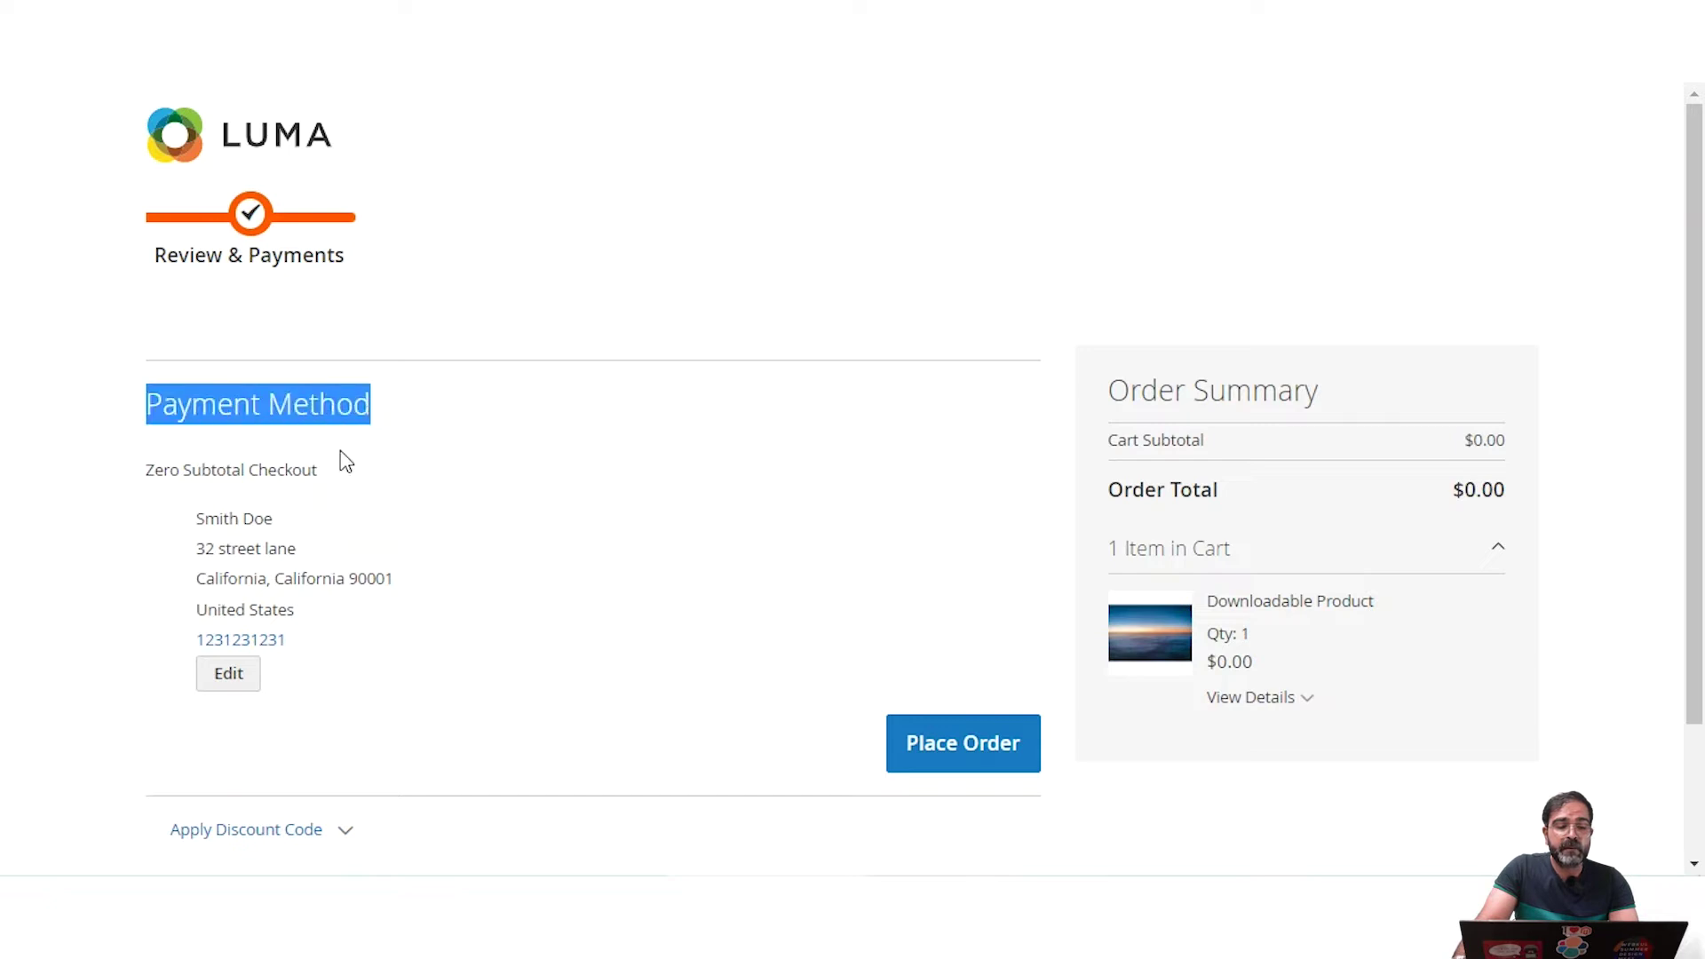
pyautogui.moveTo(158, 480); pyautogui.dragTo(312, 488)
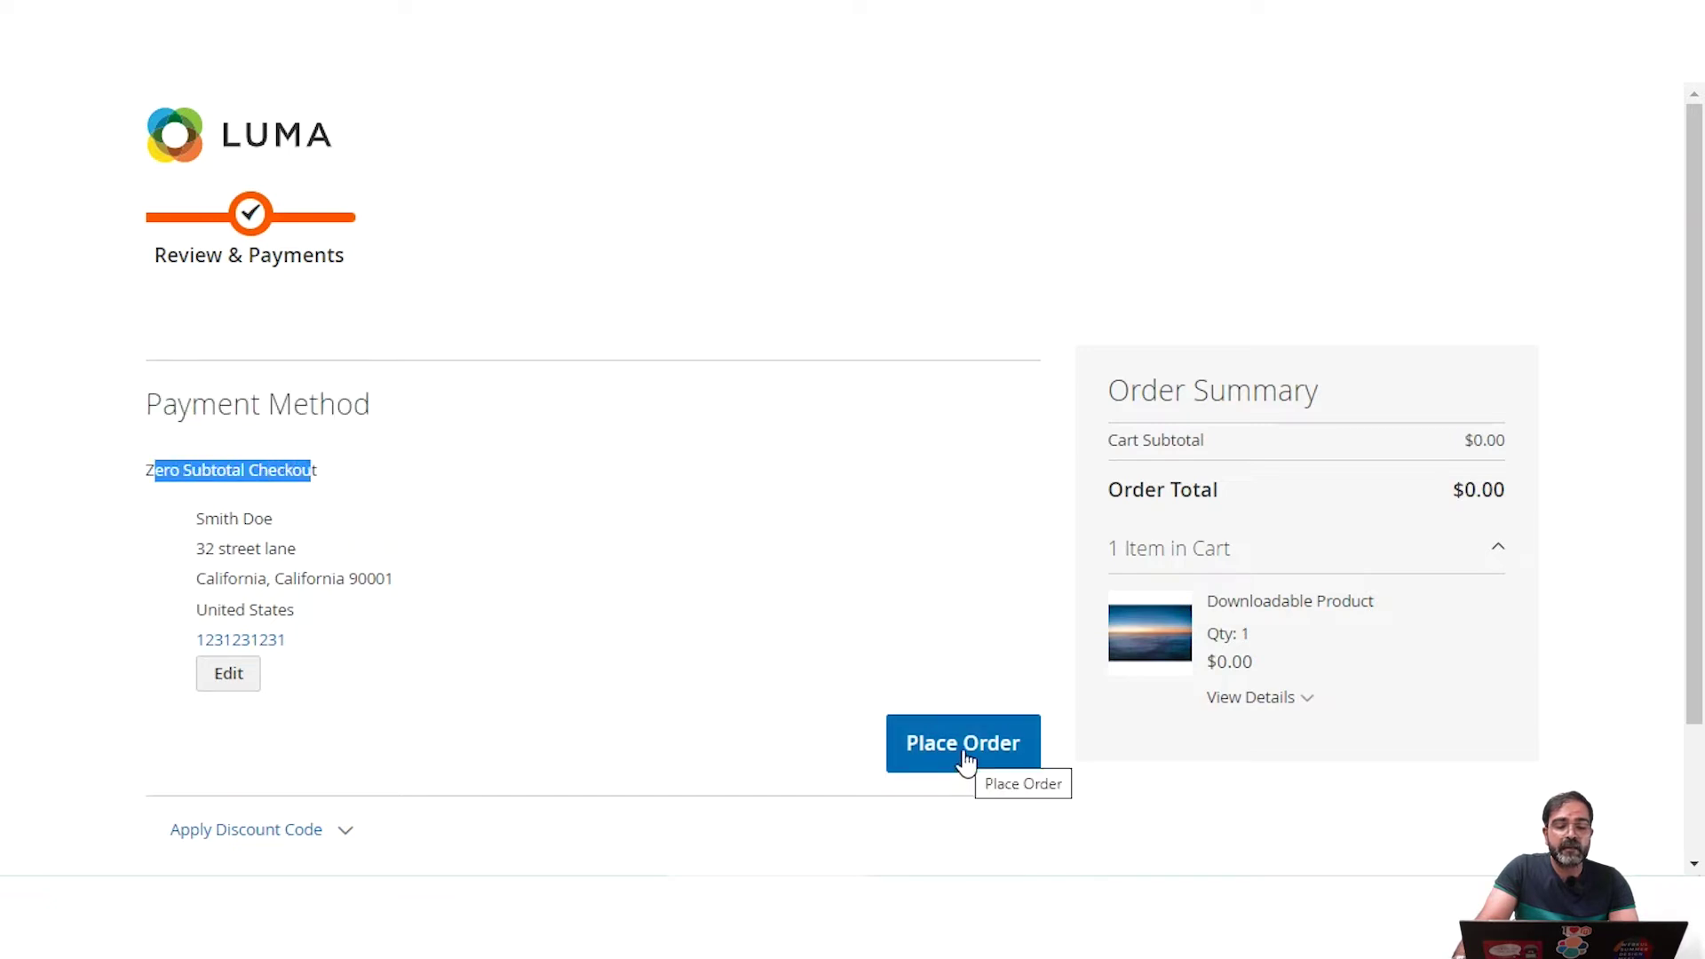
pyautogui.click(1293, 703)
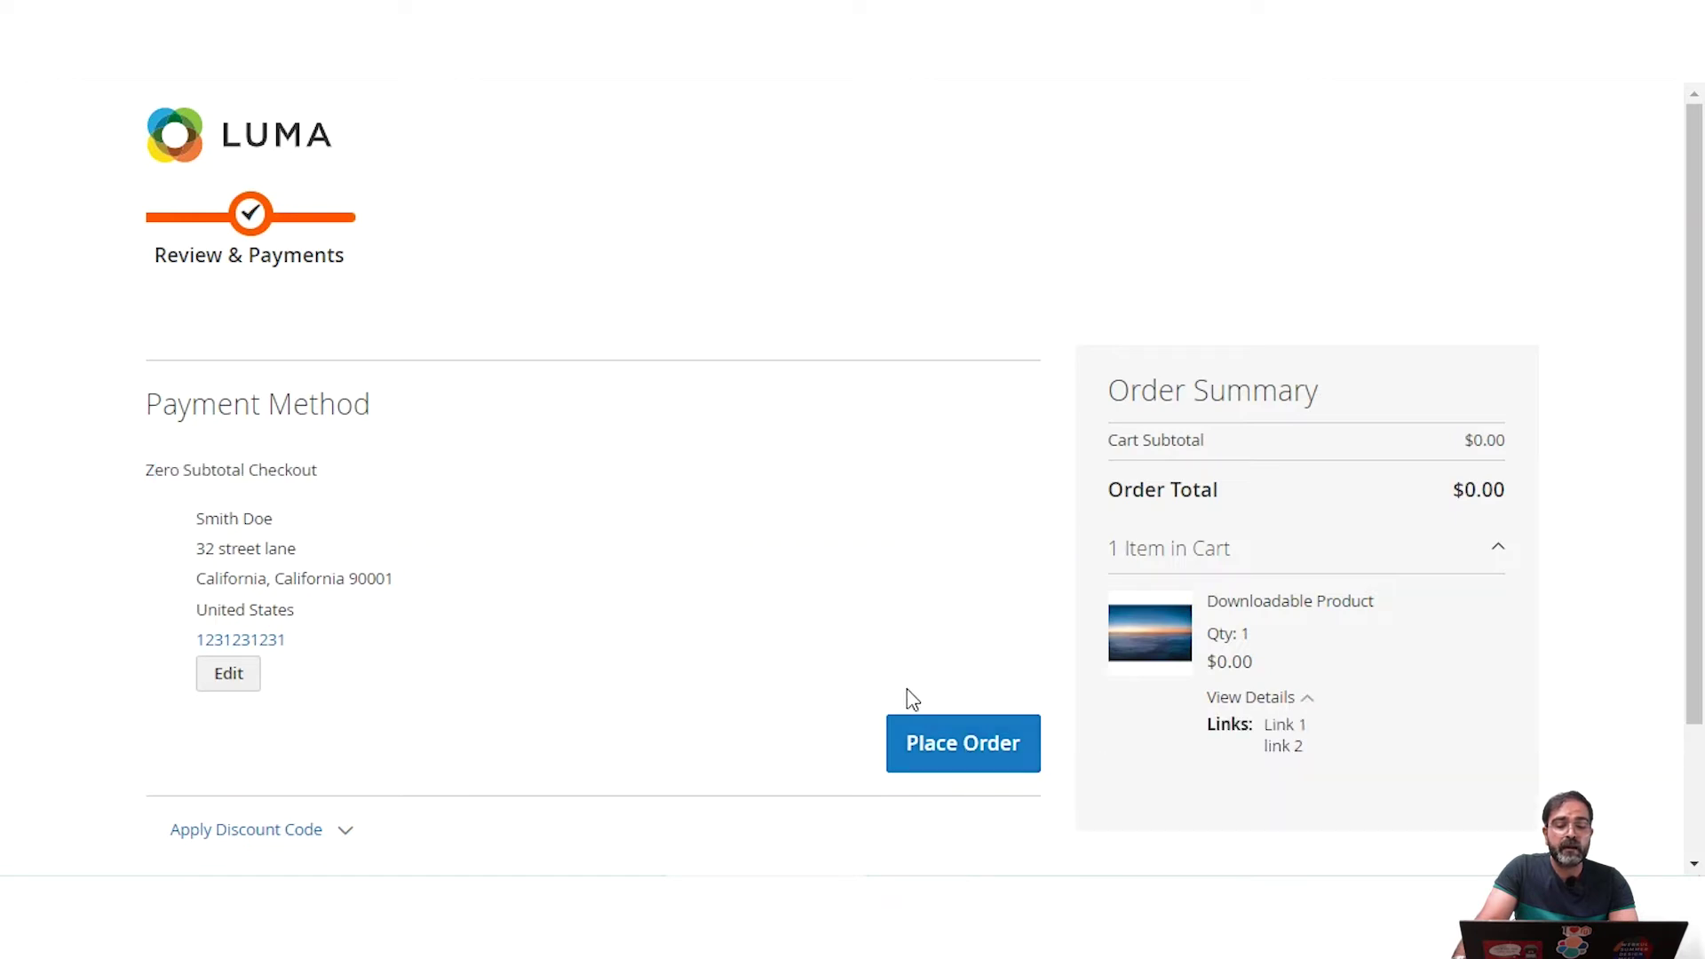
# Step: Place the order and open its order page to check the payment method under Order Information
pyautogui.click(964, 752)
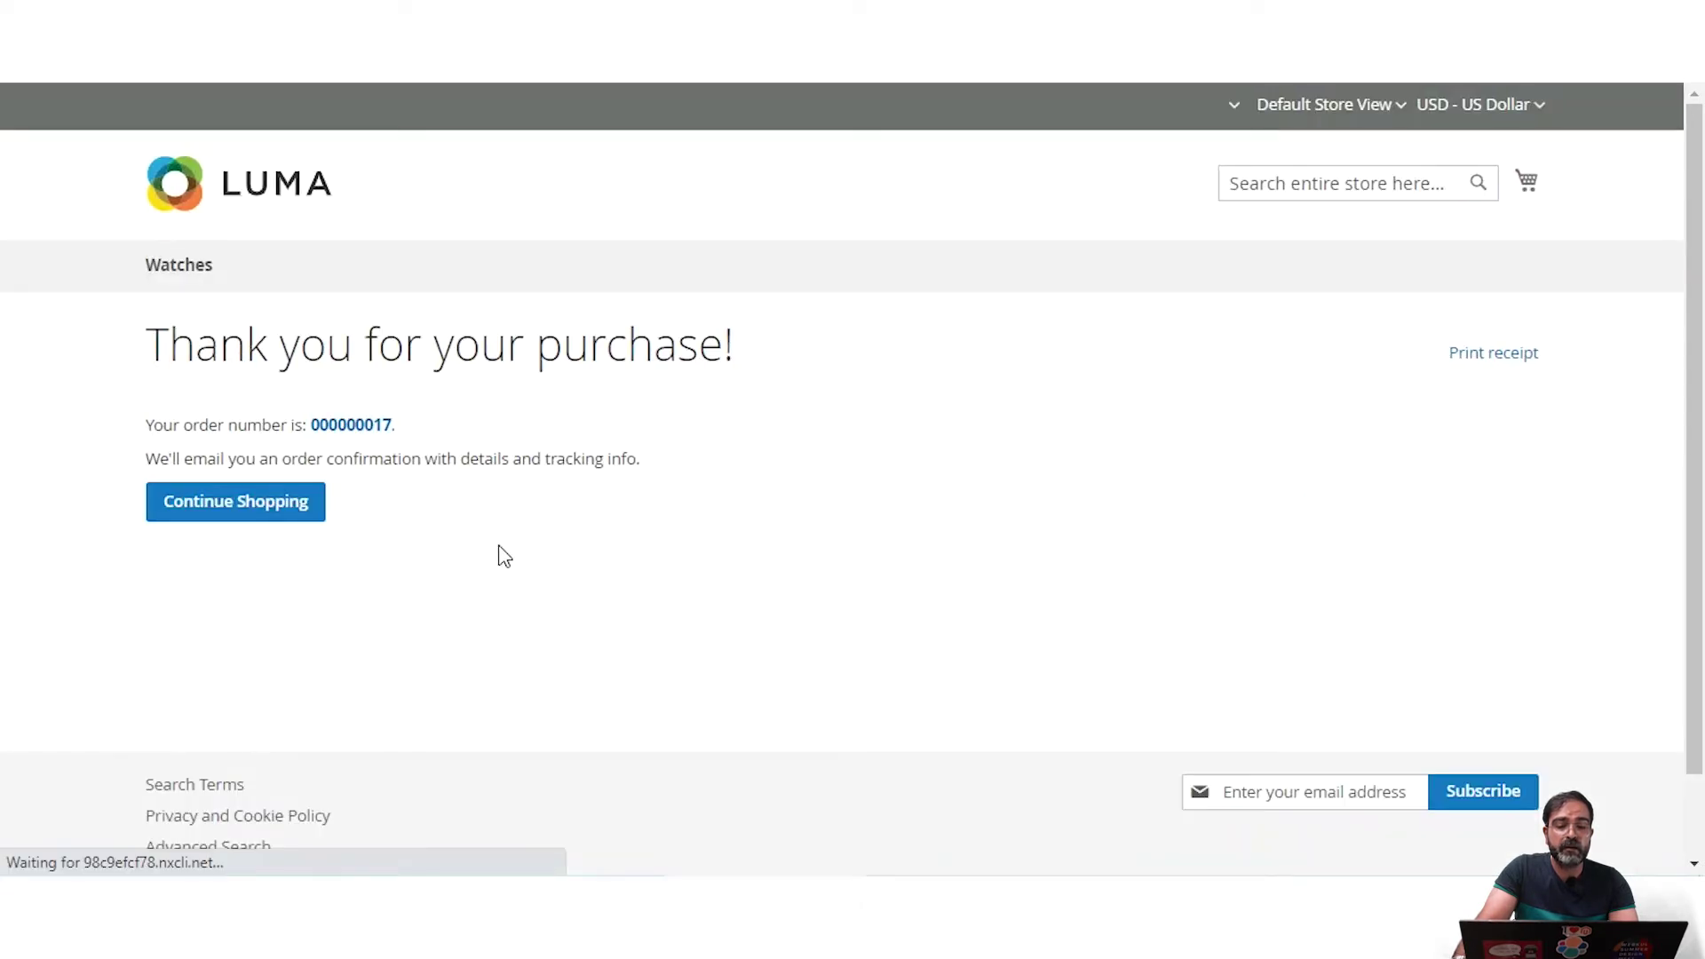
pyautogui.click(366, 435)
pyautogui.scroll(-2, 839, 675)
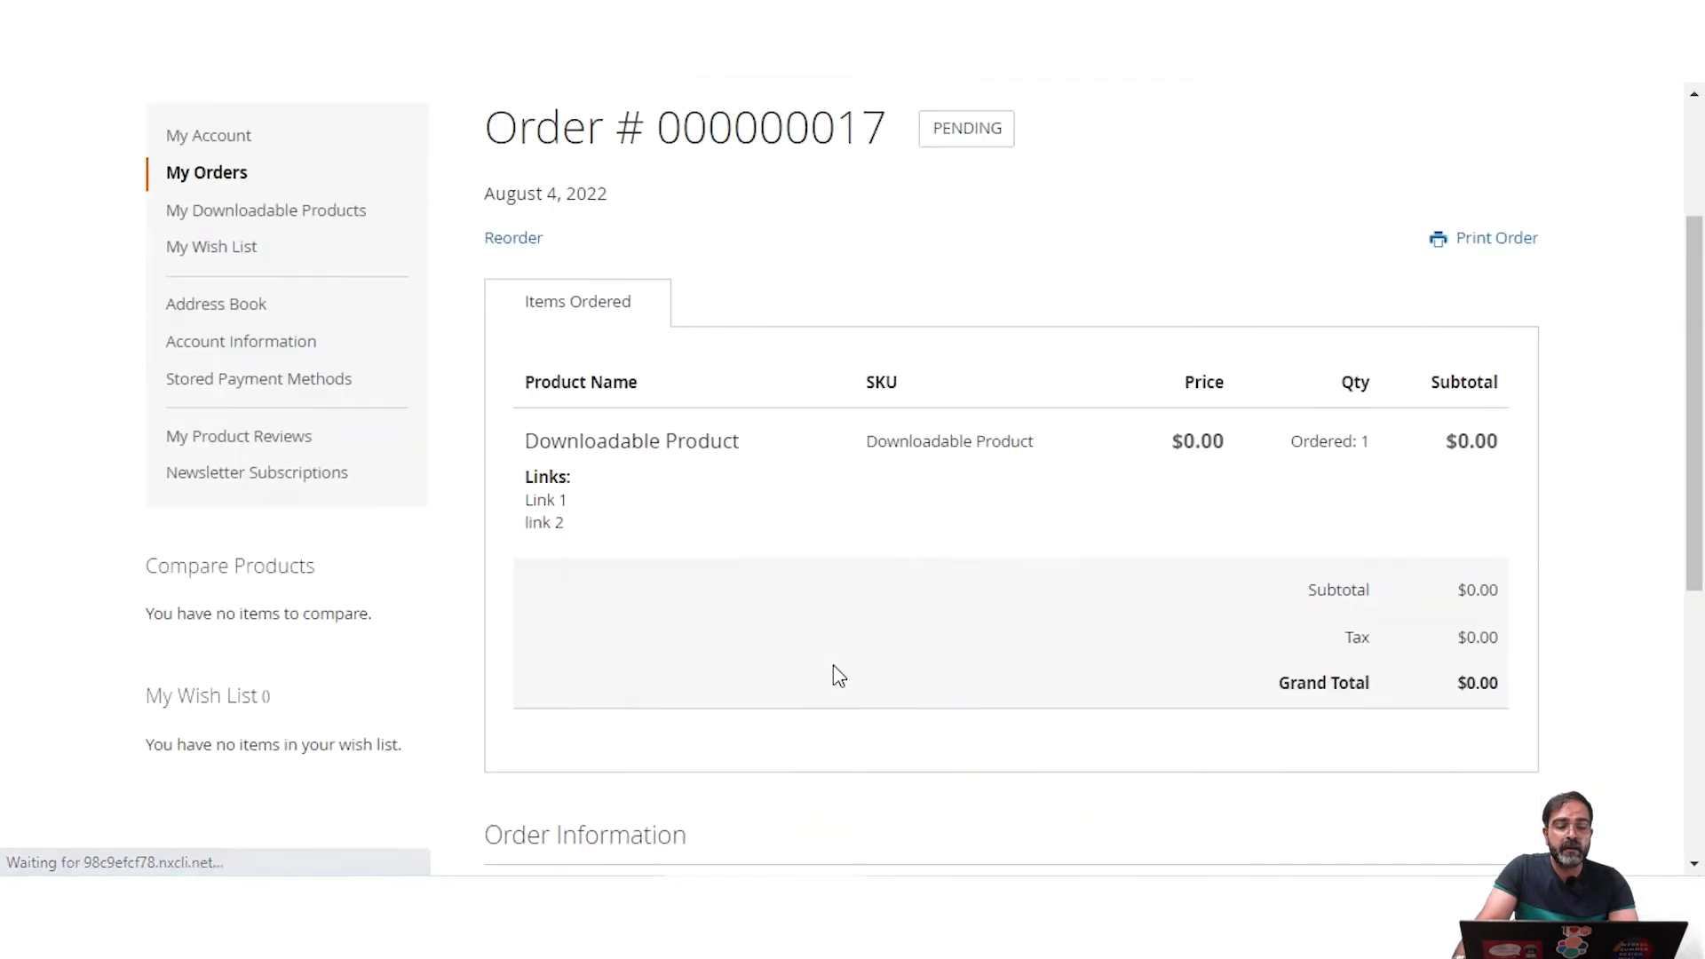
pyautogui.scroll(-5, 839, 675)
pyautogui.moveTo(749, 520); pyautogui.dragTo(878, 555)
pyautogui.moveTo(751, 566)
pyautogui.mouseDown()
pyautogui.moveTo(926, 571)
pyautogui.moveTo(906, 556)
pyautogui.moveTo(751, 565)
pyautogui.mouseUp()
pyautogui.click(791, 569)
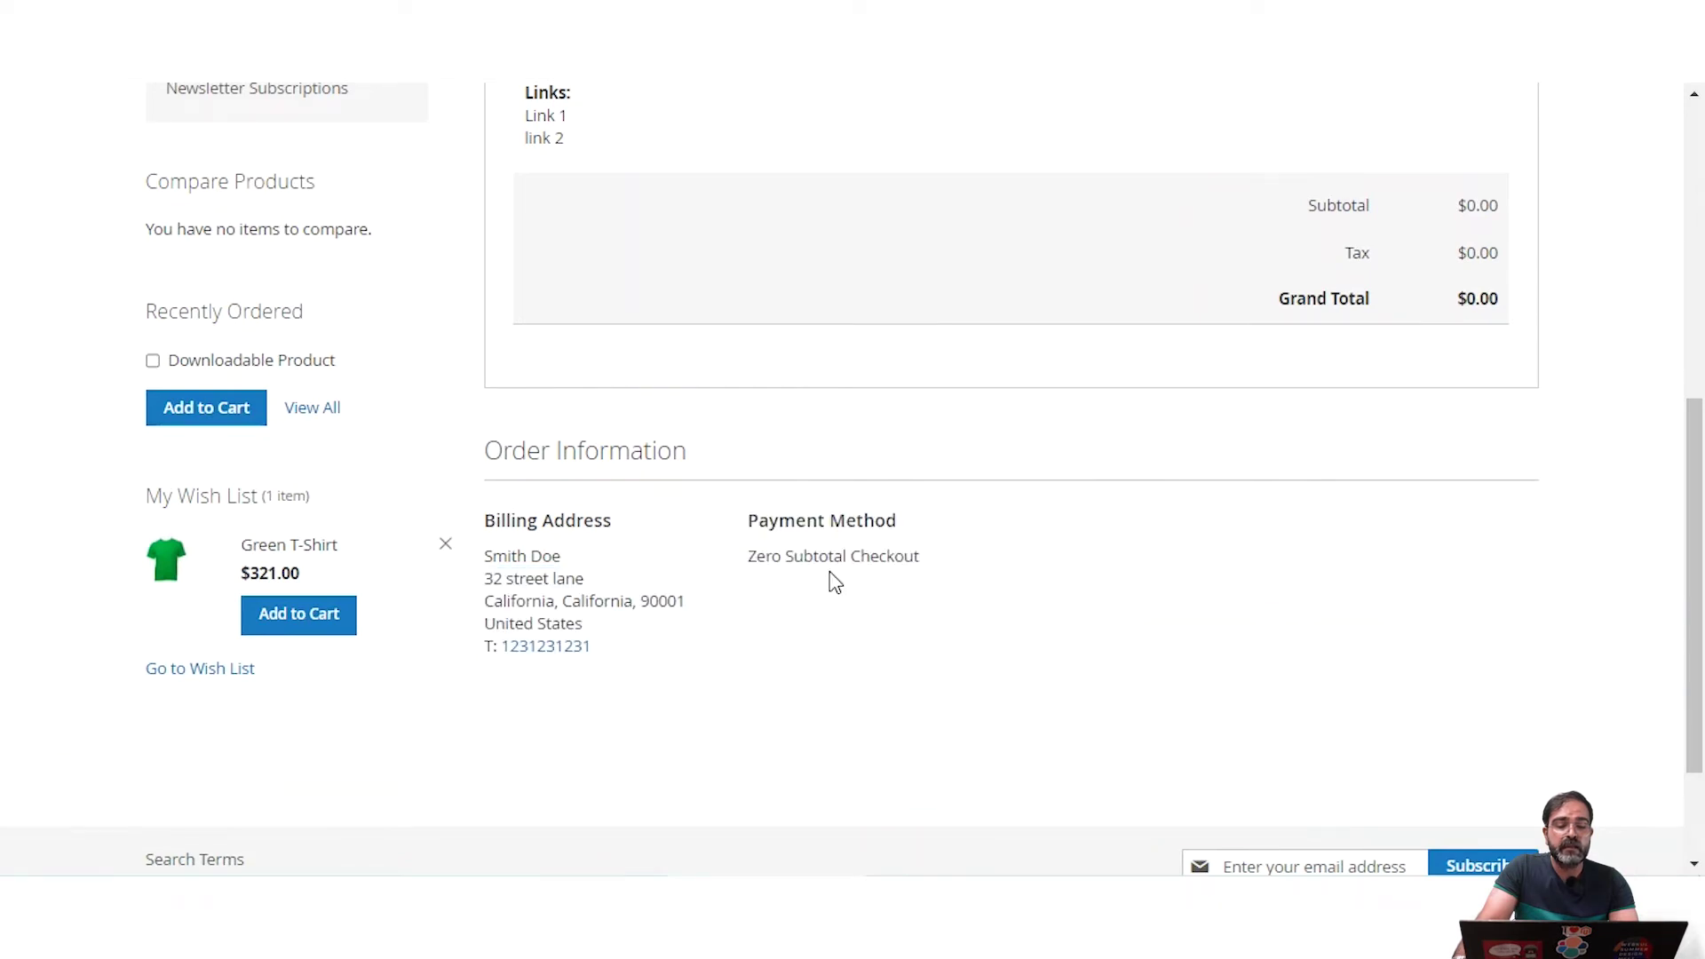
pyautogui.scroll(8, 835, 577)
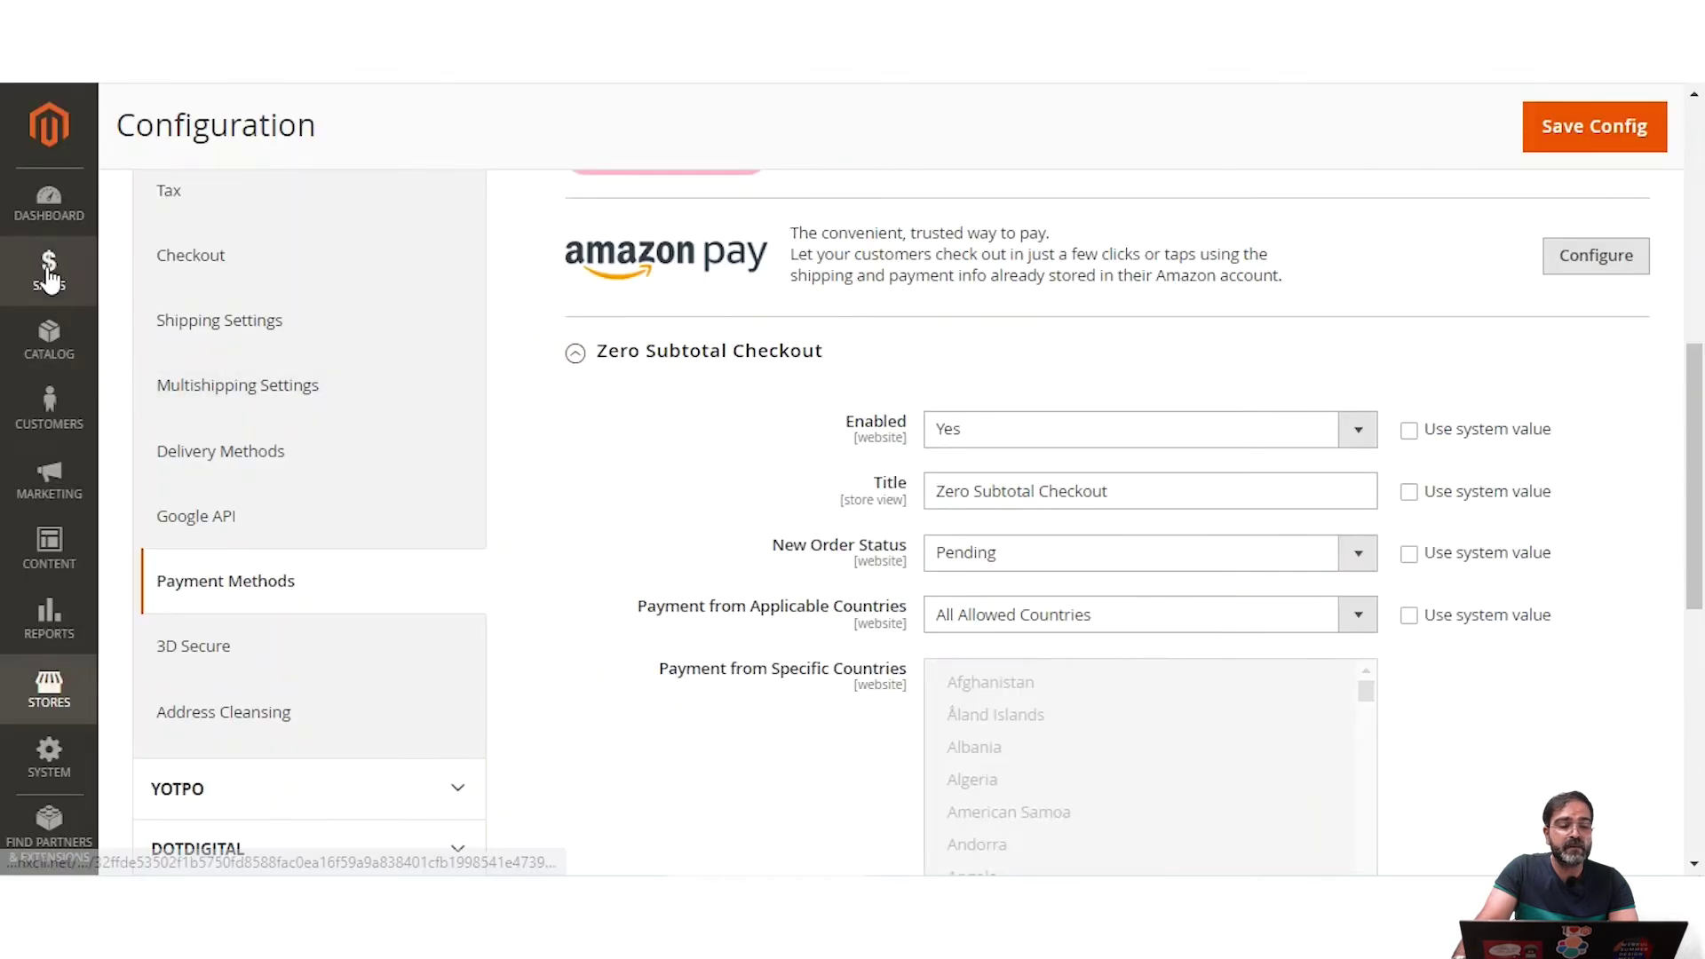
# Step: Switch to the Magento Admin and open the newest order from the Sales orders list
pyautogui.scroll(10, 49, 280)
pyautogui.click(49, 280)
pyautogui.click(170, 214)
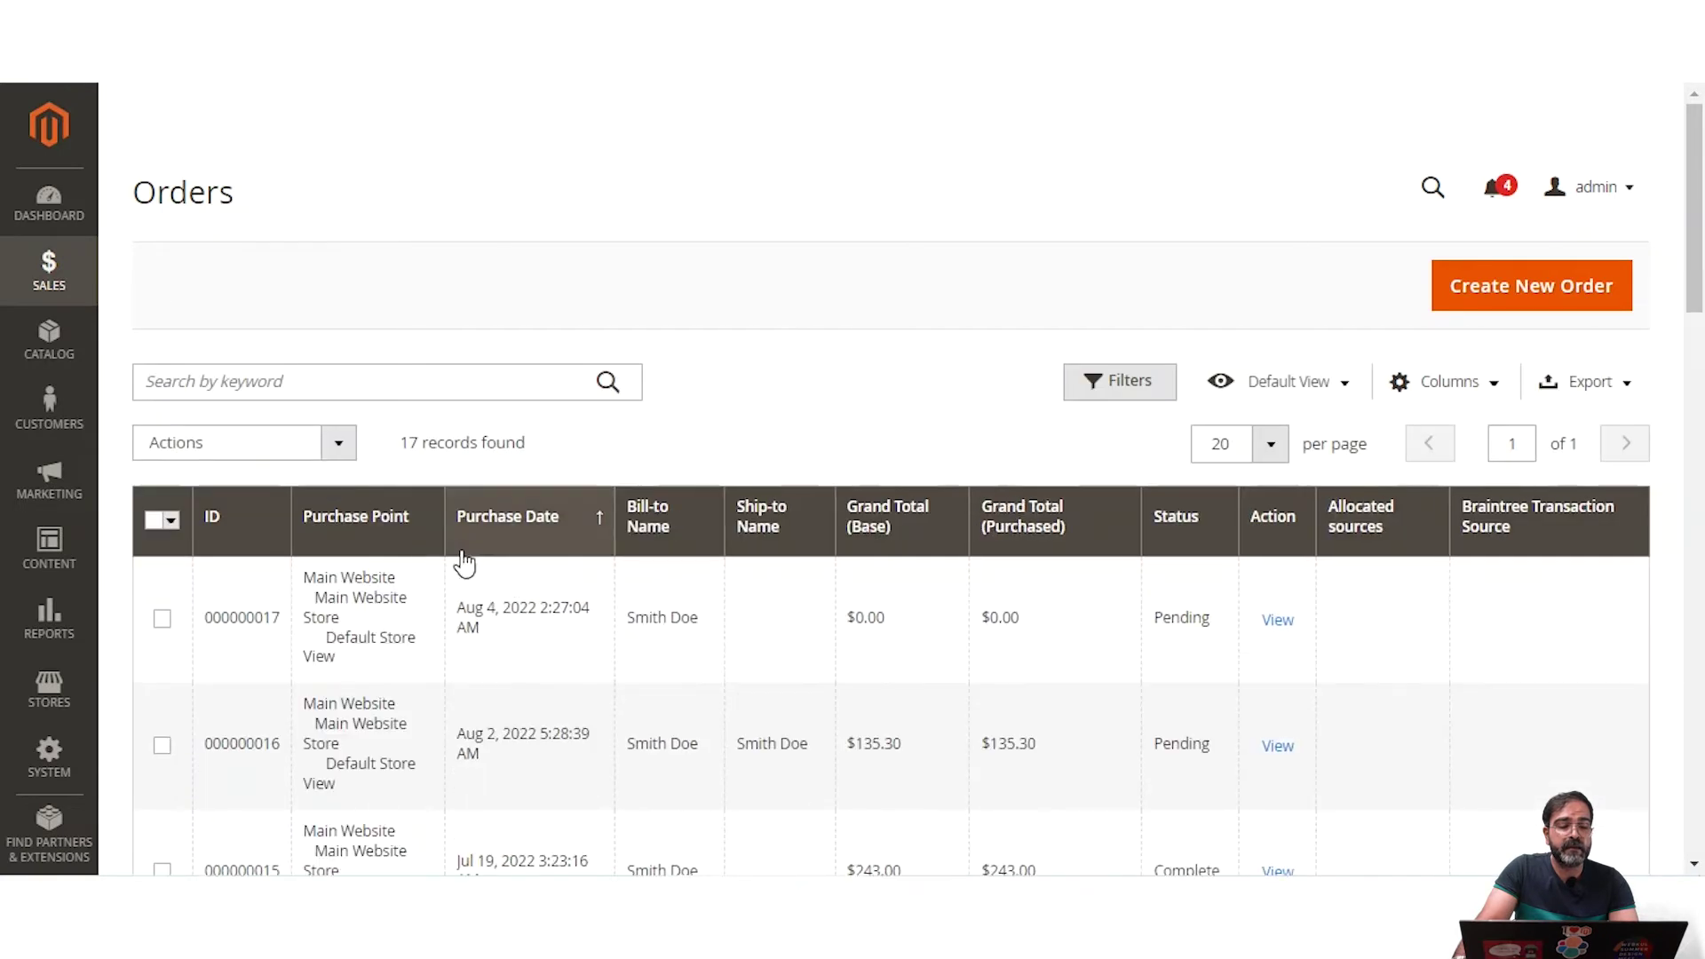
pyautogui.click(1278, 622)
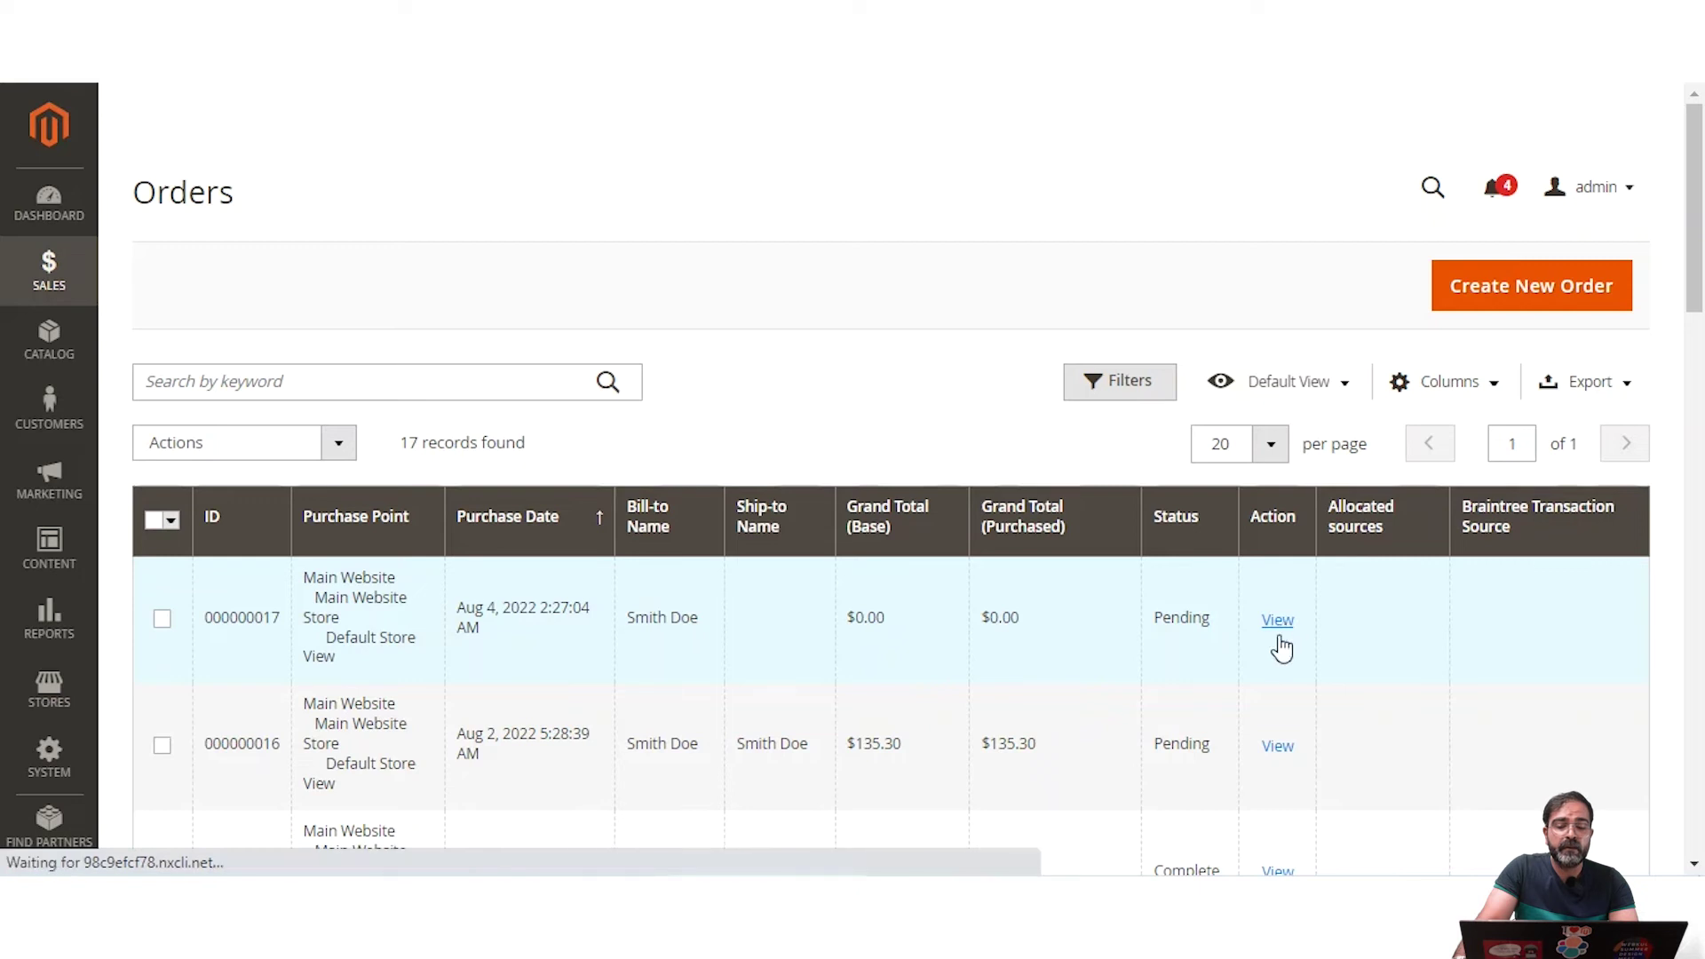
# Step: Examine the newest order's Payment Information under Payment & Shipping Method
pyautogui.scroll(-5, 936, 590)
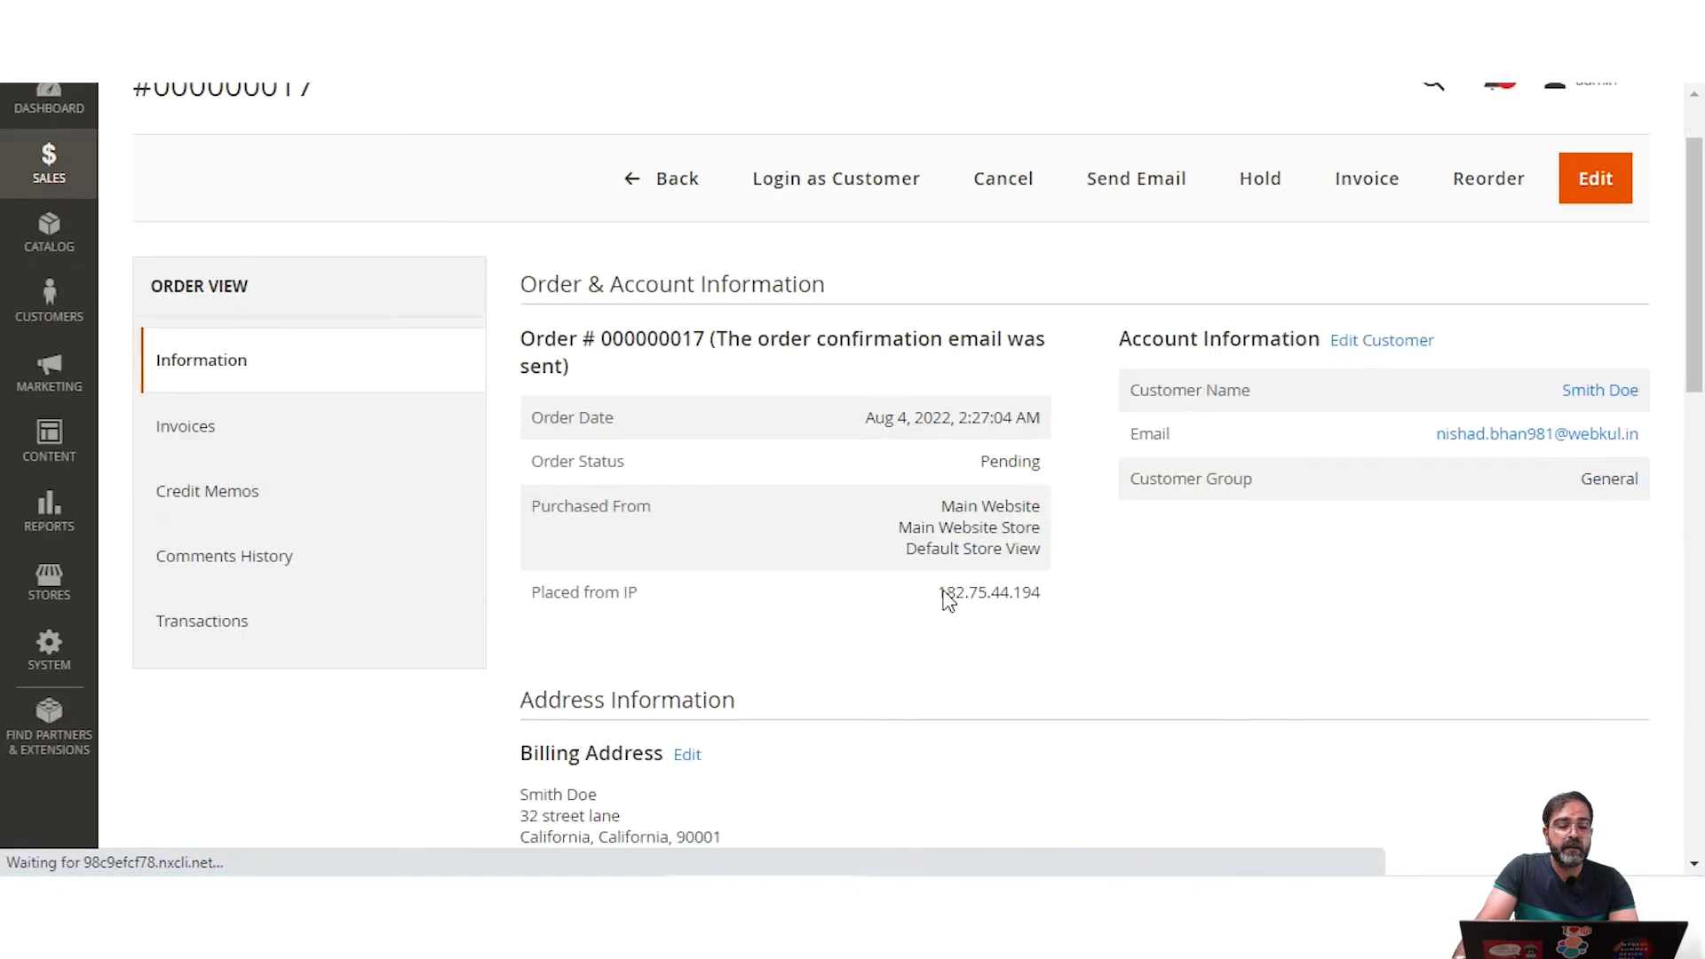
pyautogui.scroll(-3, 951, 598)
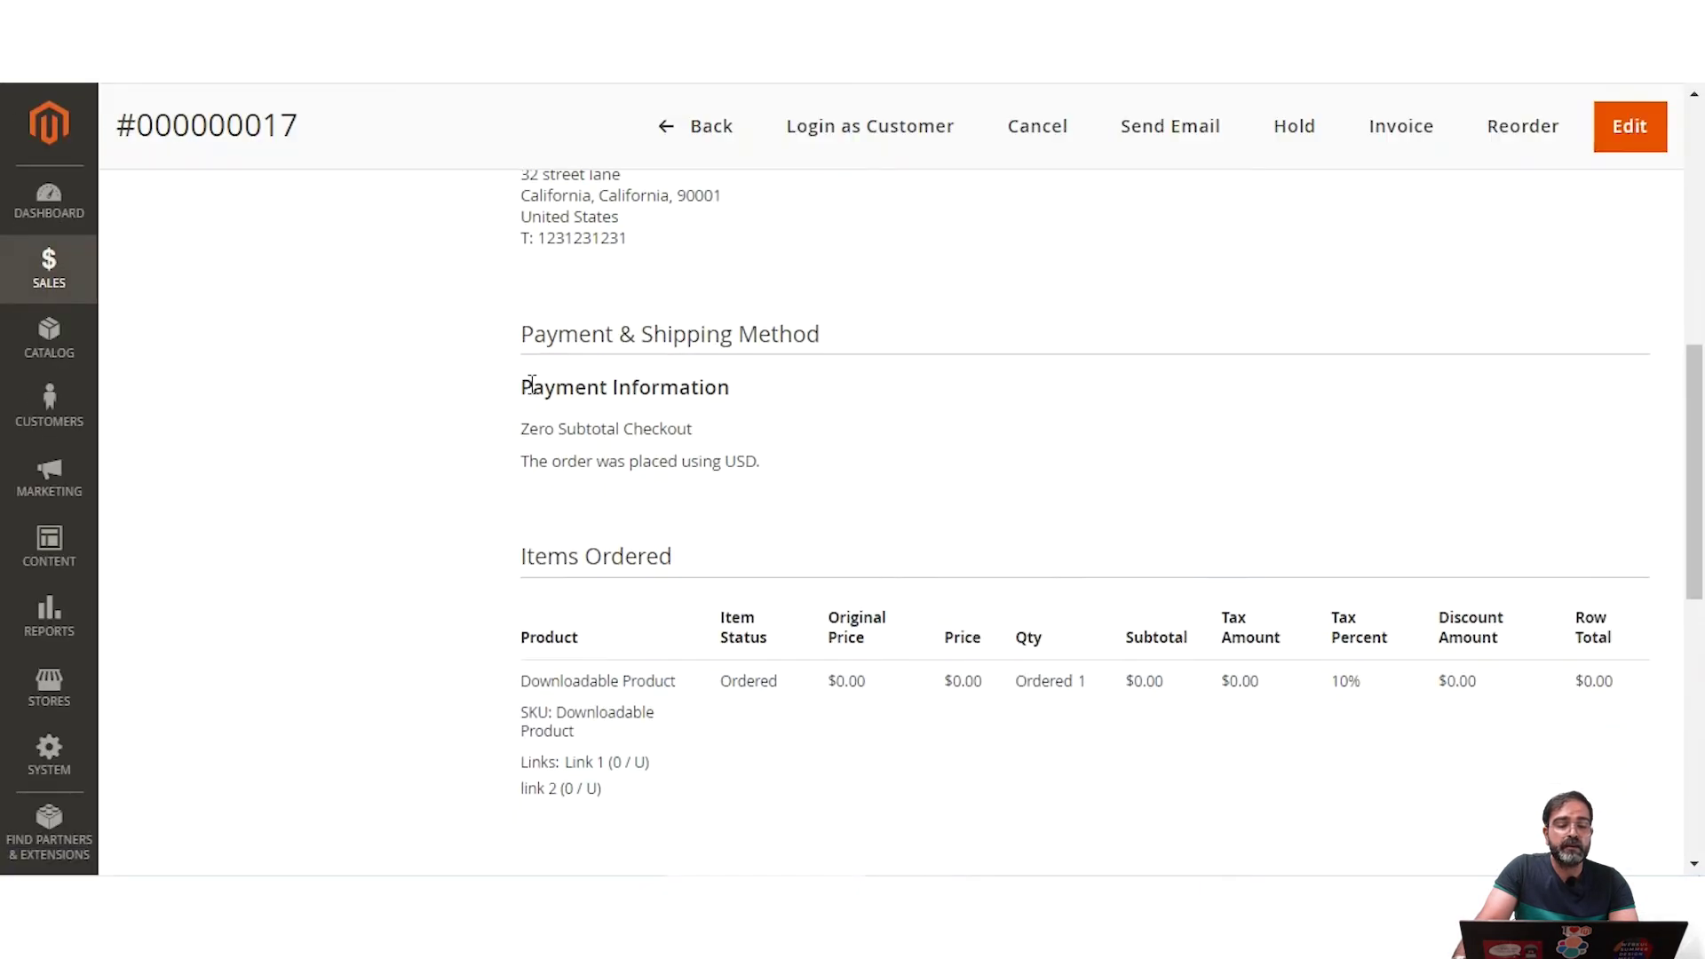
pyautogui.moveTo(534, 383); pyautogui.dragTo(758, 392)
pyautogui.moveTo(523, 430); pyautogui.dragTo(694, 430)
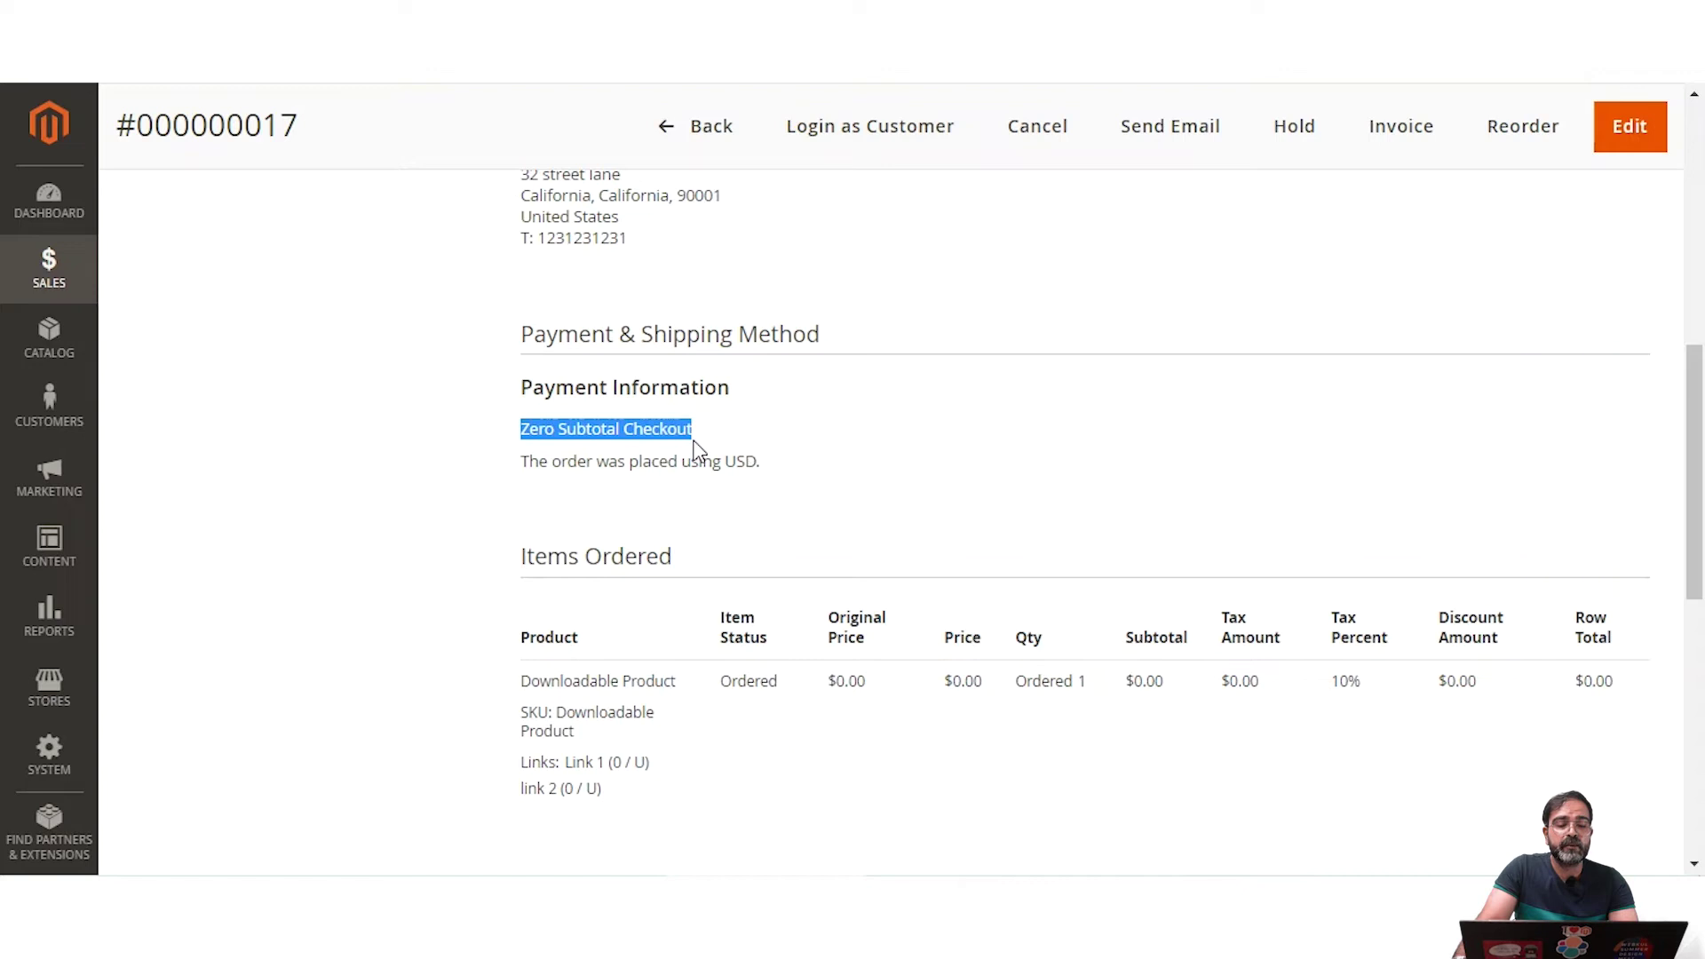
# Step: Open the Payment Methods settings under Sales in the store Configuration
pyautogui.scroll(10, 693, 450)
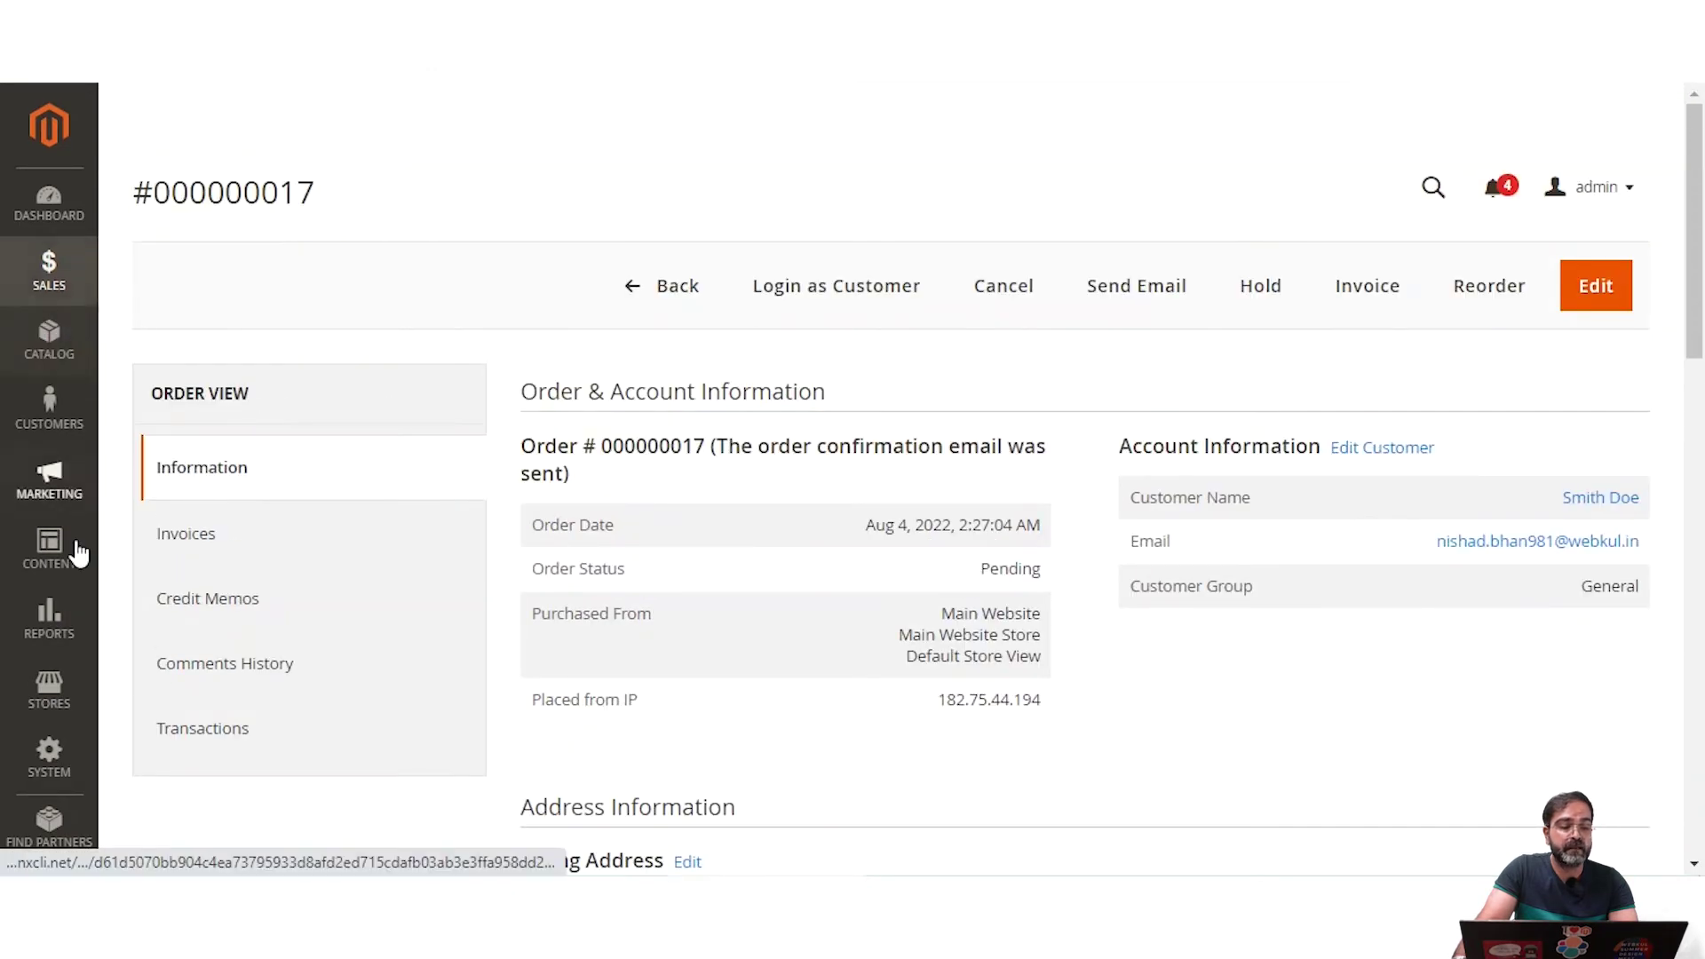
pyautogui.click(52, 701)
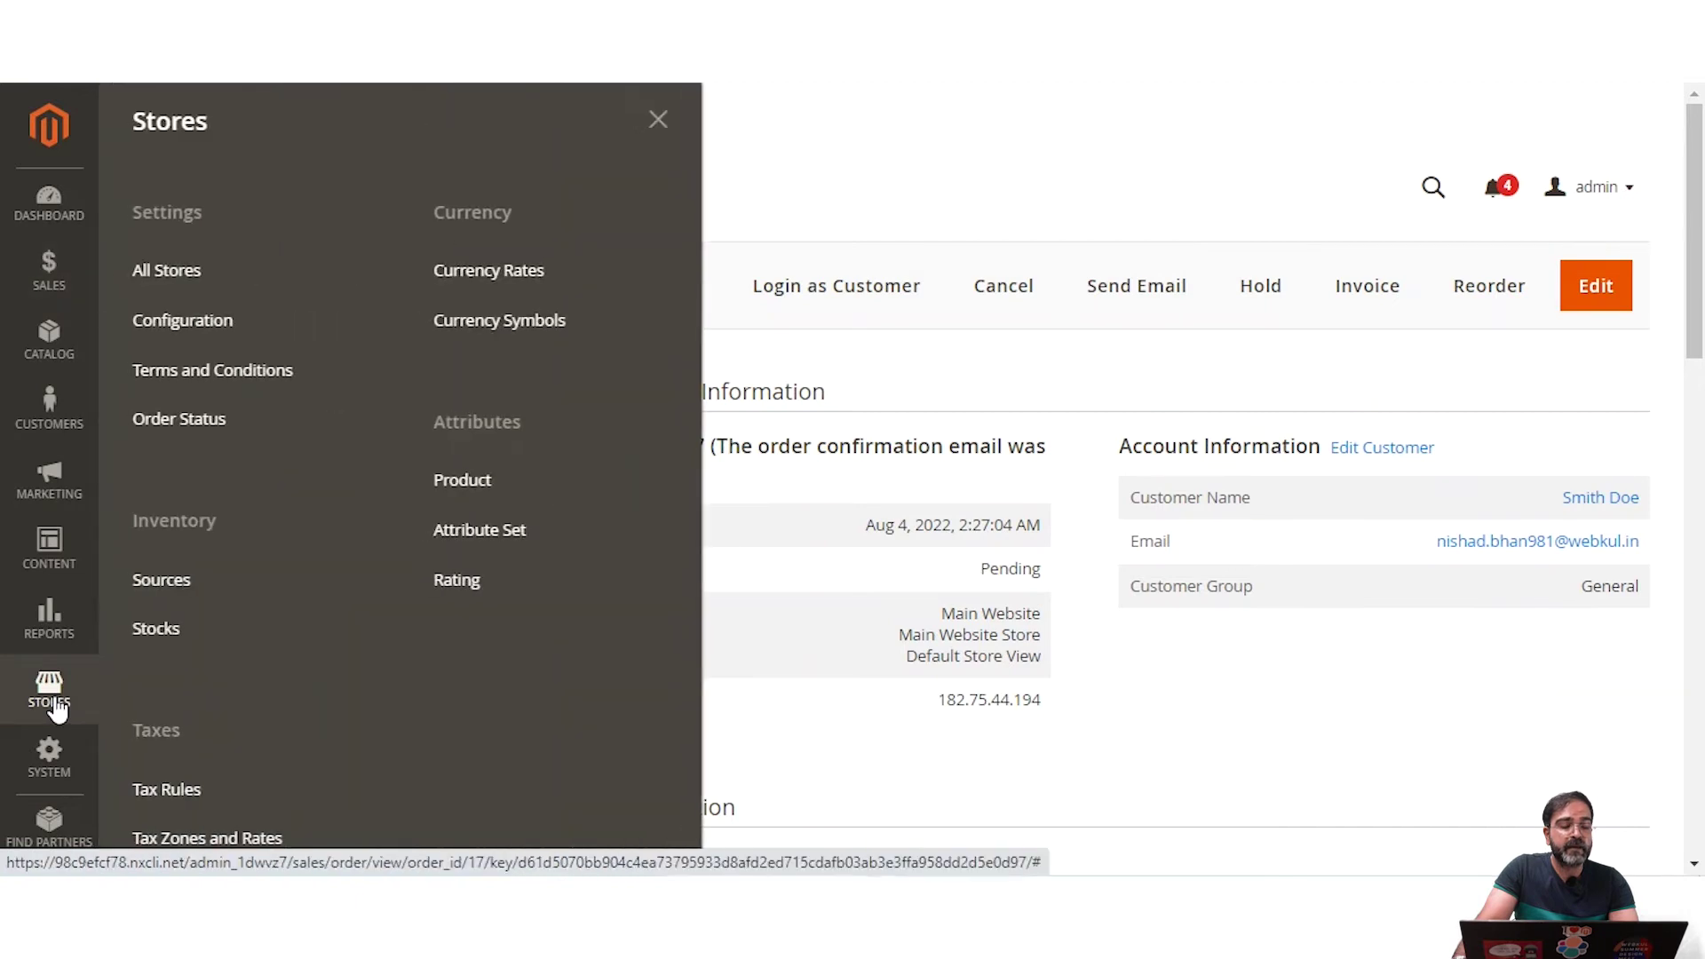
pyautogui.click(190, 329)
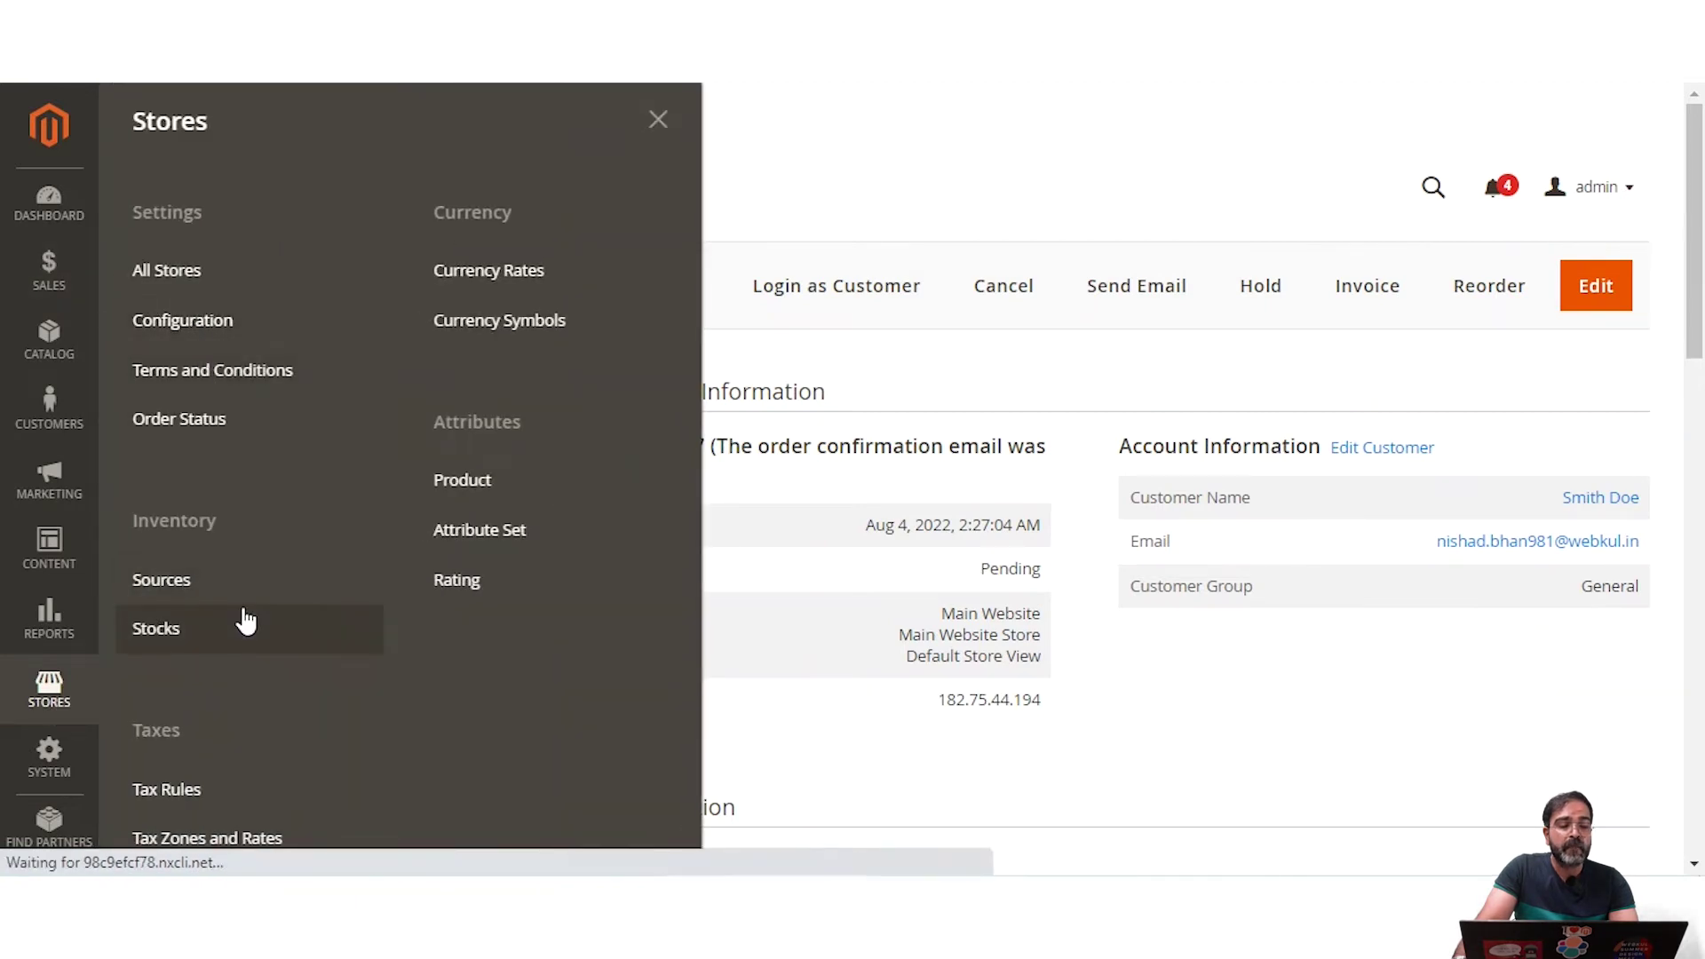
pyautogui.scroll(-3, 258, 572)
pyautogui.scroll(-5, 258, 564)
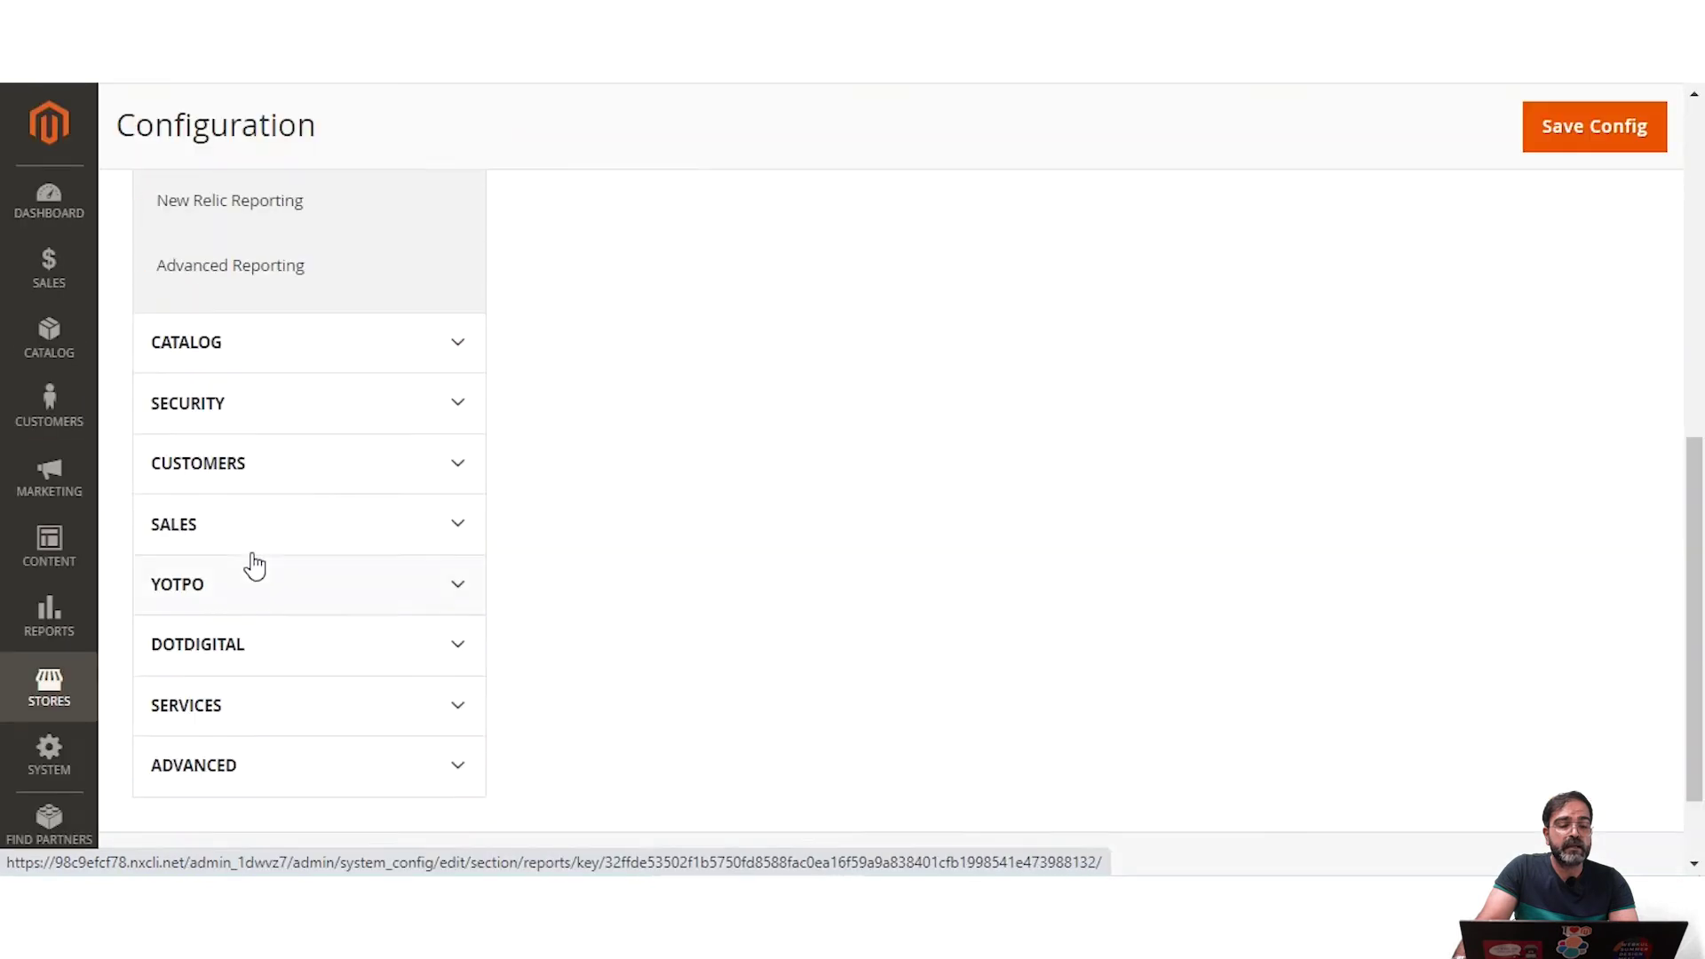
pyautogui.click(243, 533)
pyautogui.scroll(-3, 251, 587)
pyautogui.scroll(-3, 244, 724)
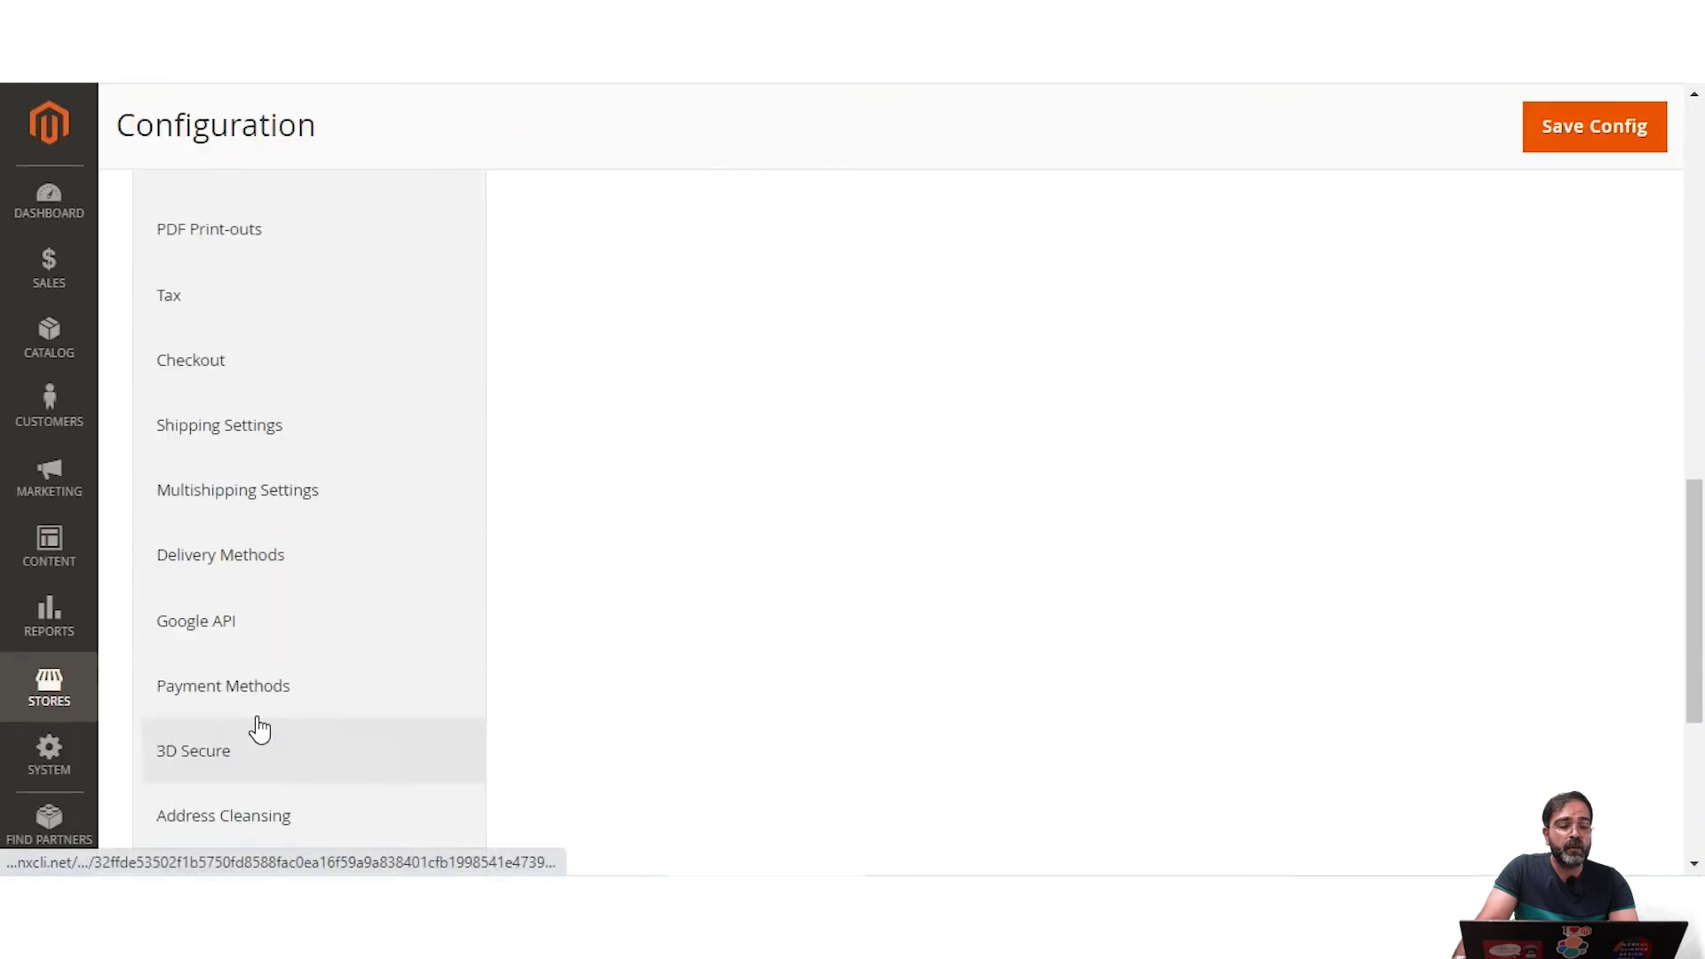
pyautogui.click(277, 696)
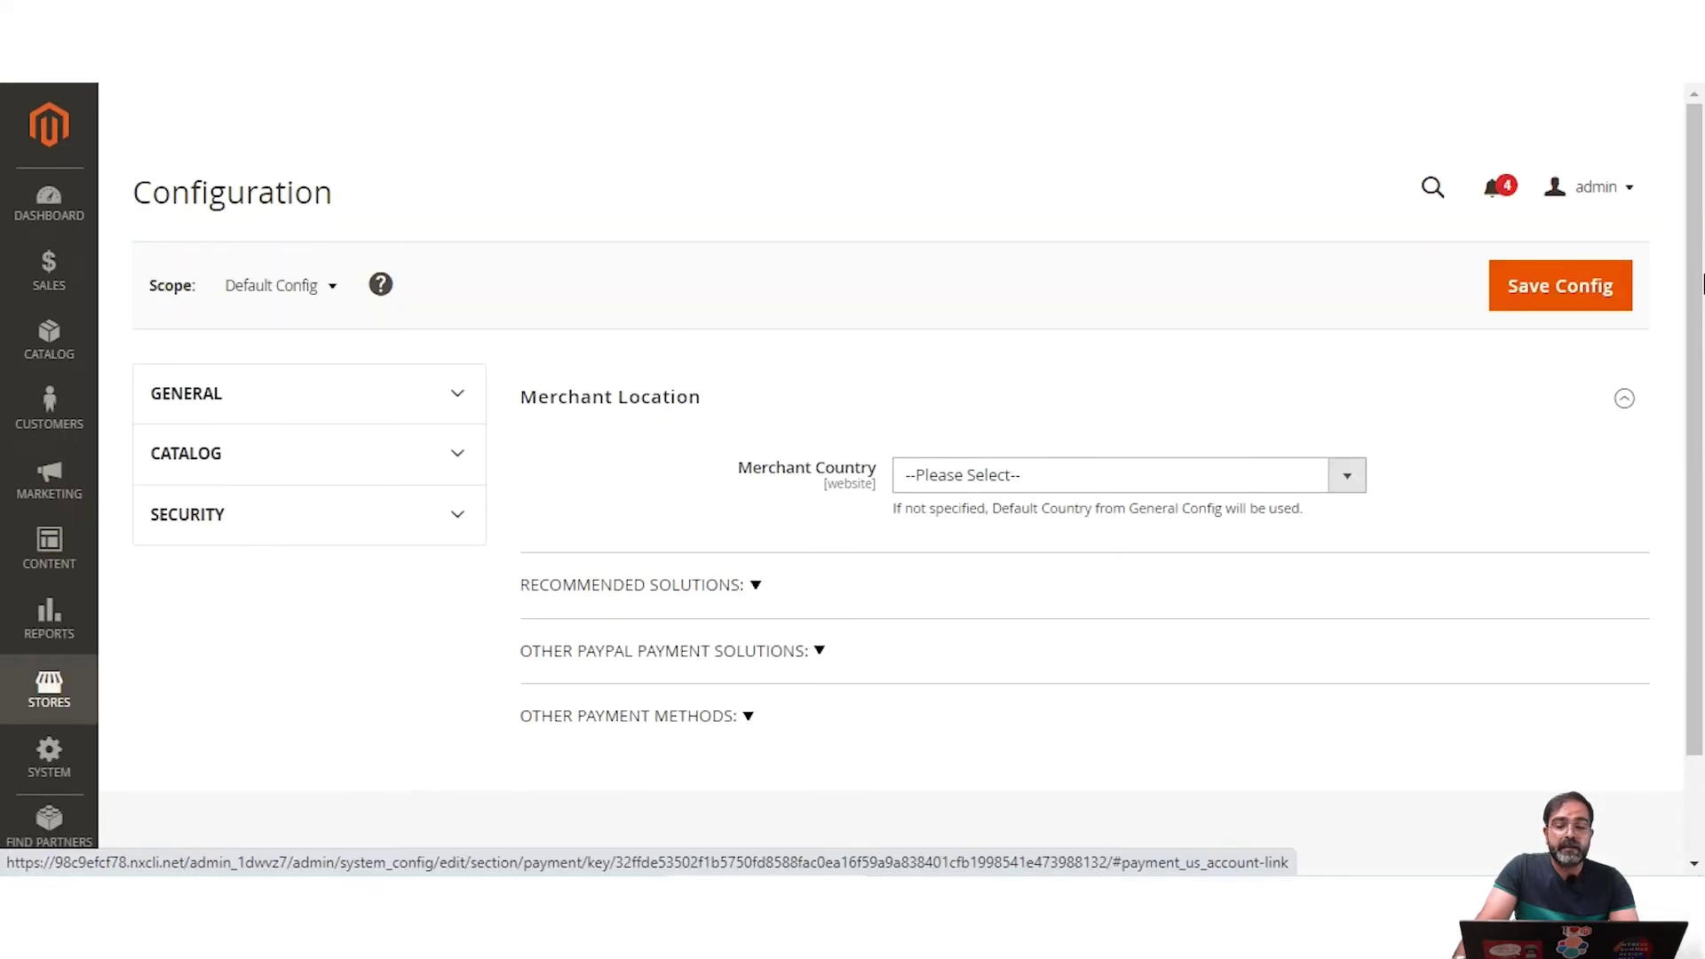
# Step: Expand Other Payment Methods and examine the Enabled options and Title field of Zero Subtotal Checkout
pyautogui.scroll(-2, 1702, 433)
pyautogui.click(737, 587)
pyautogui.scroll(-7, 782, 613)
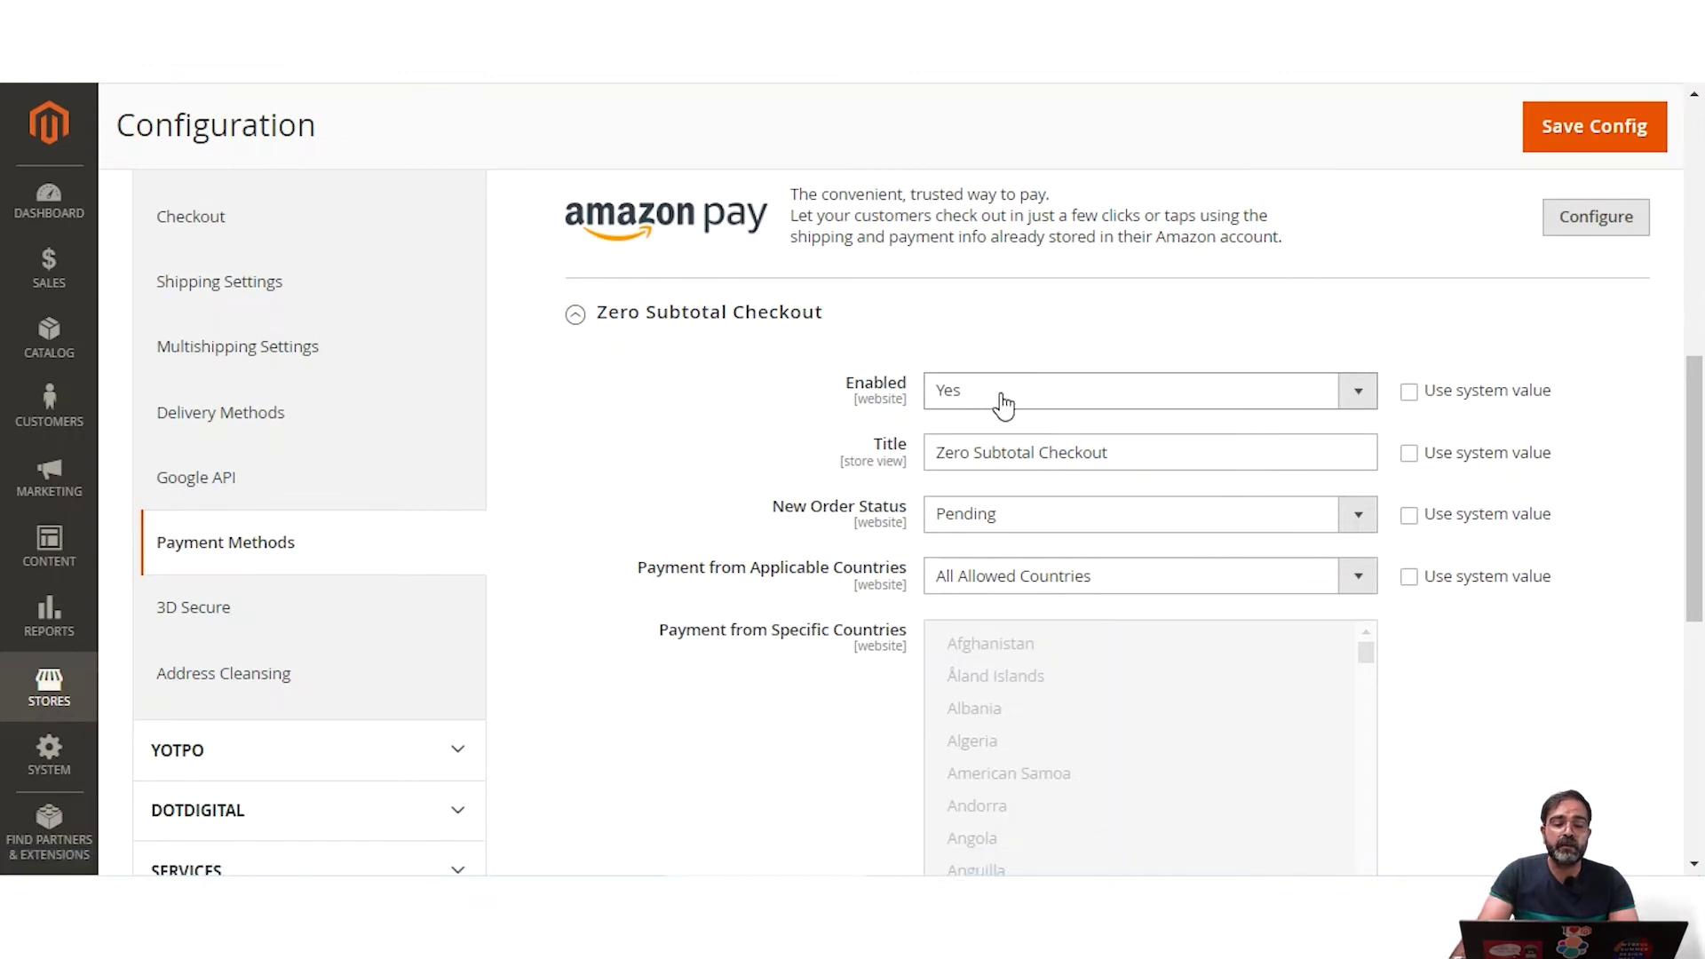
pyautogui.click(1174, 405)
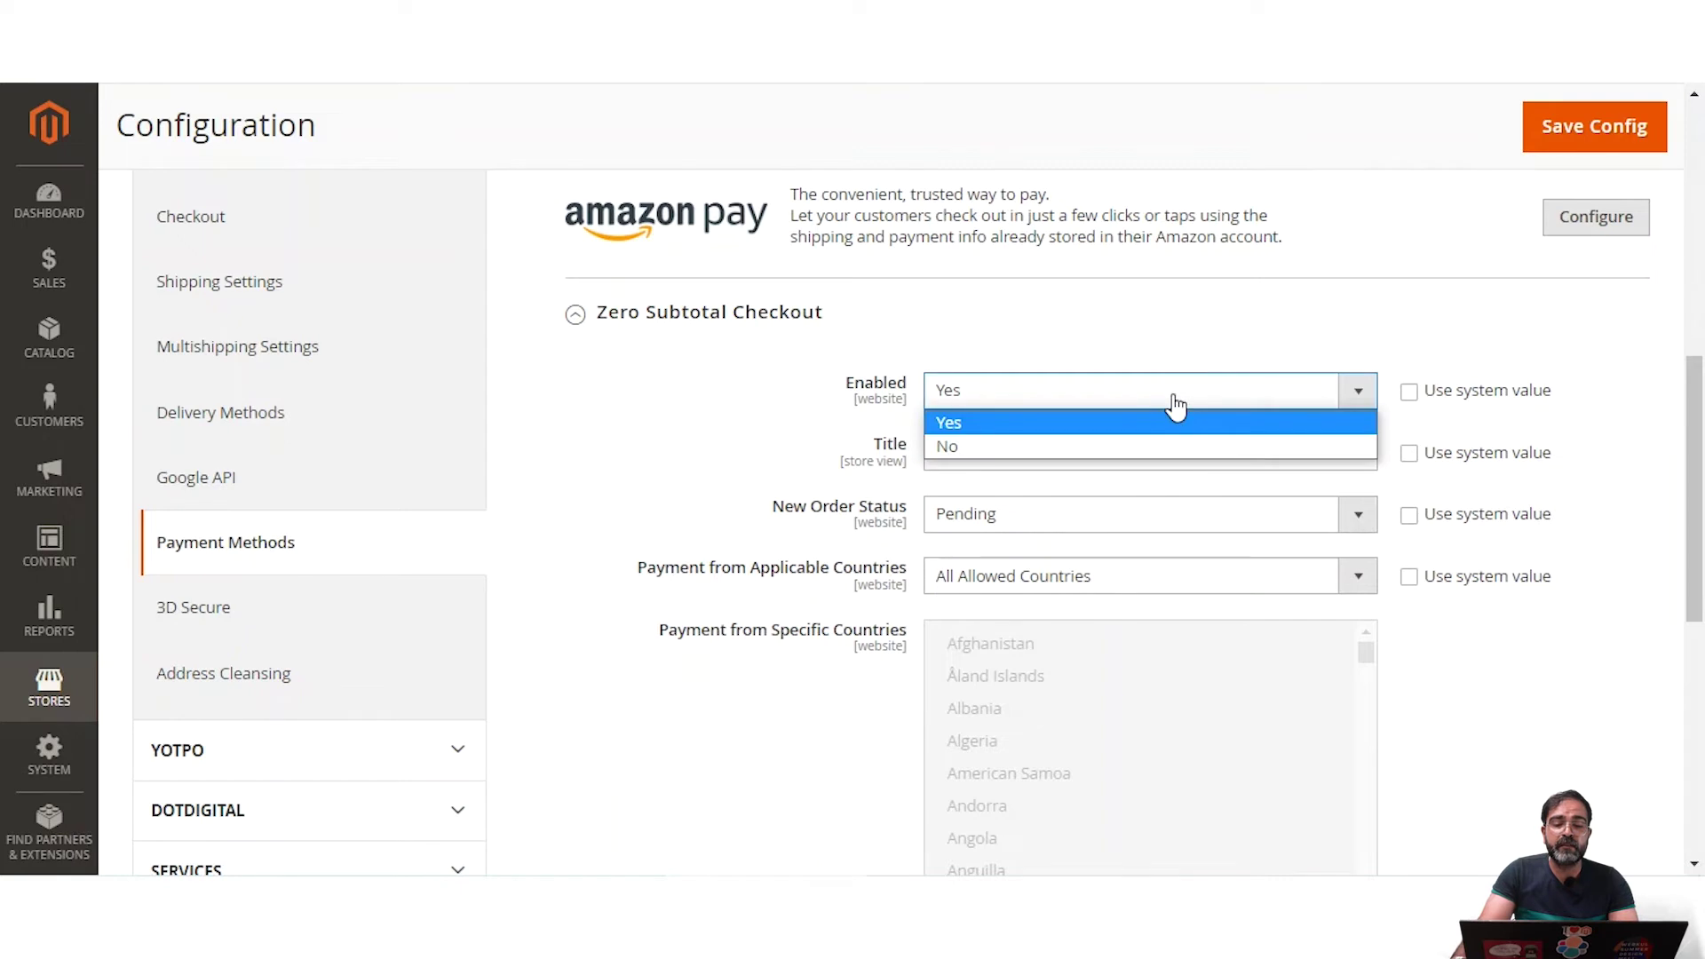
pyautogui.click(1175, 407)
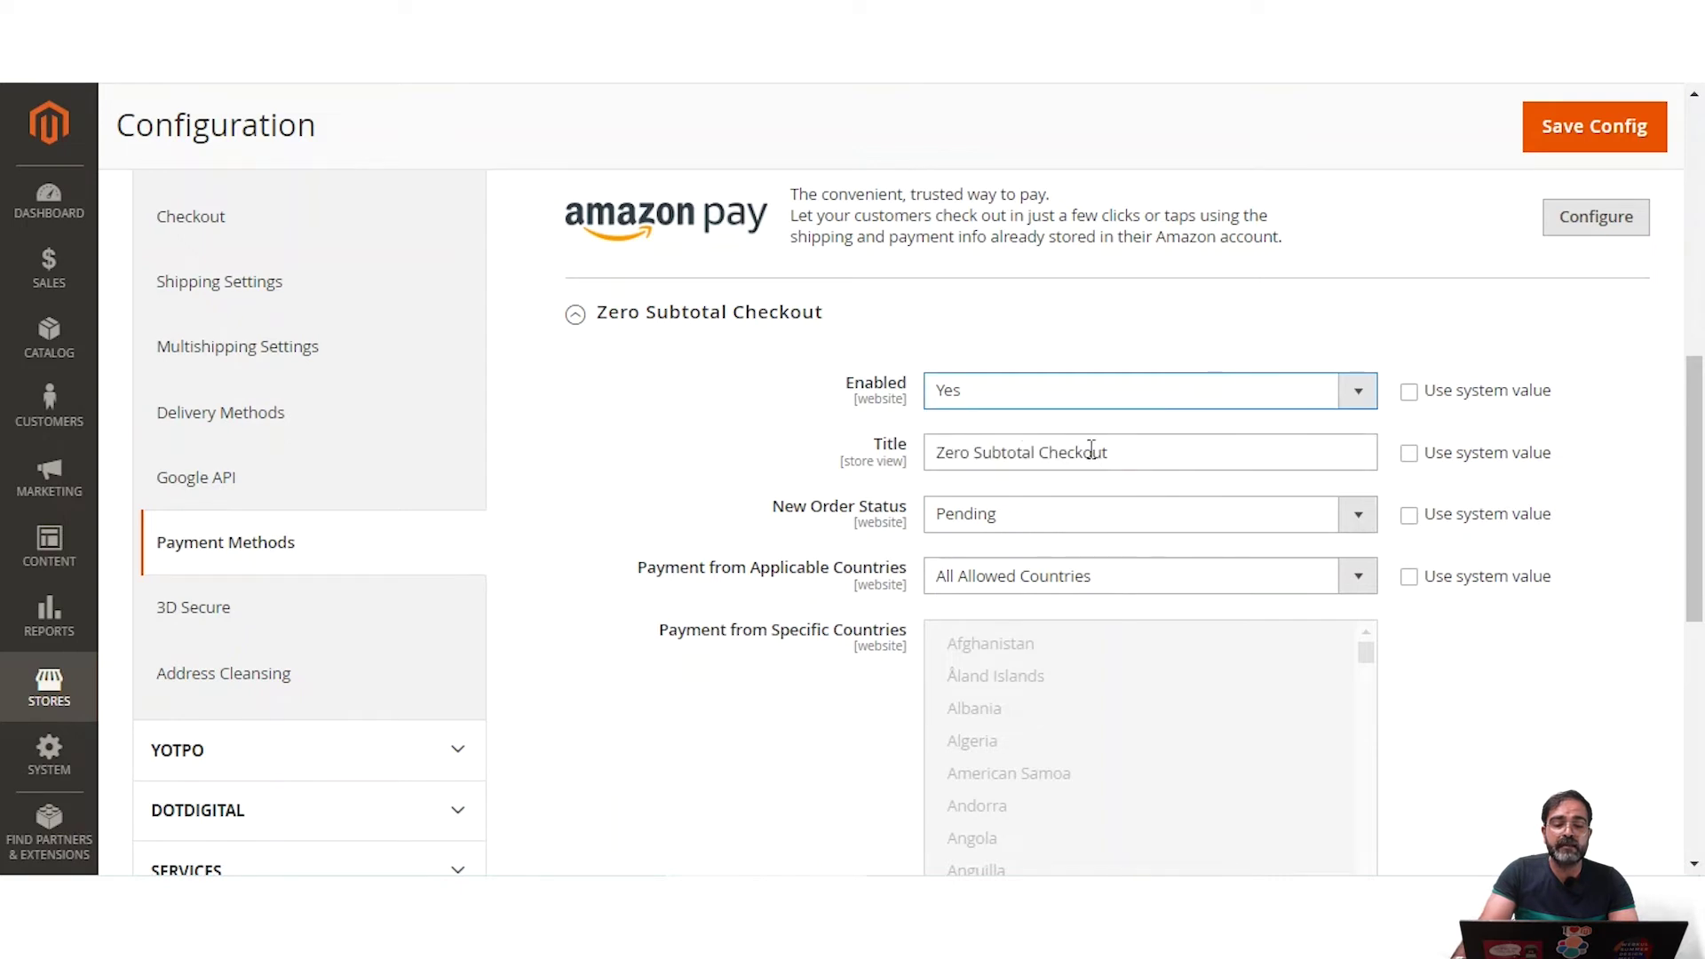
pyautogui.moveTo(1127, 456); pyautogui.dragTo(904, 453)
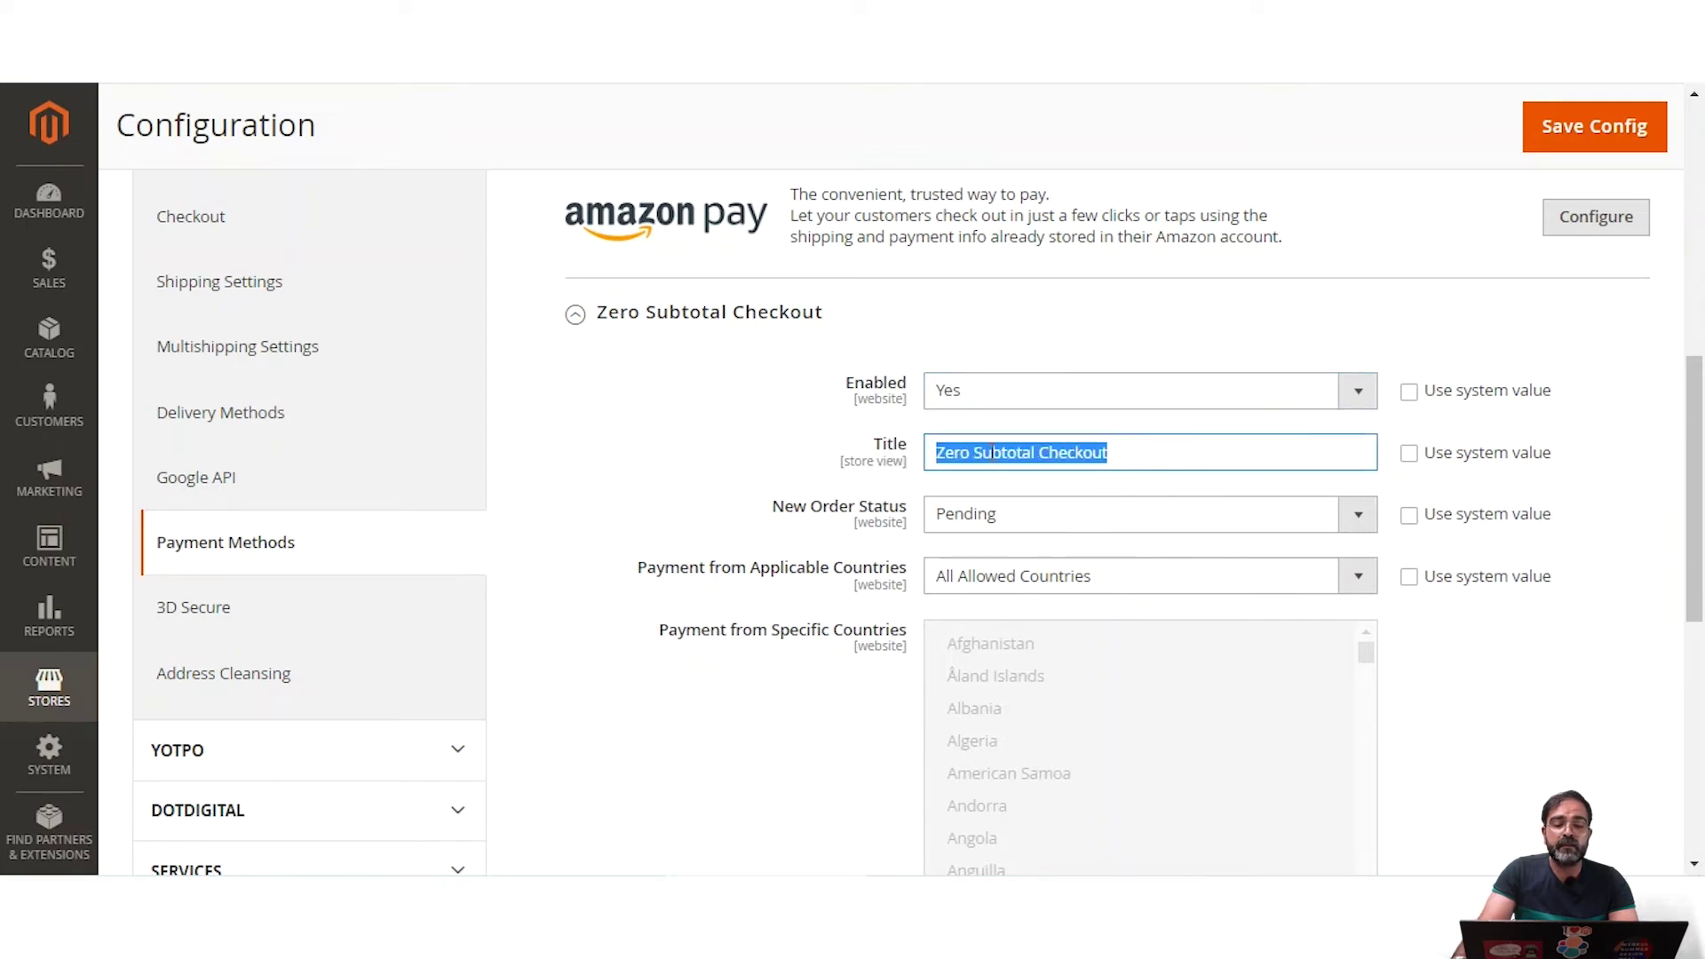
pyautogui.click(1132, 455)
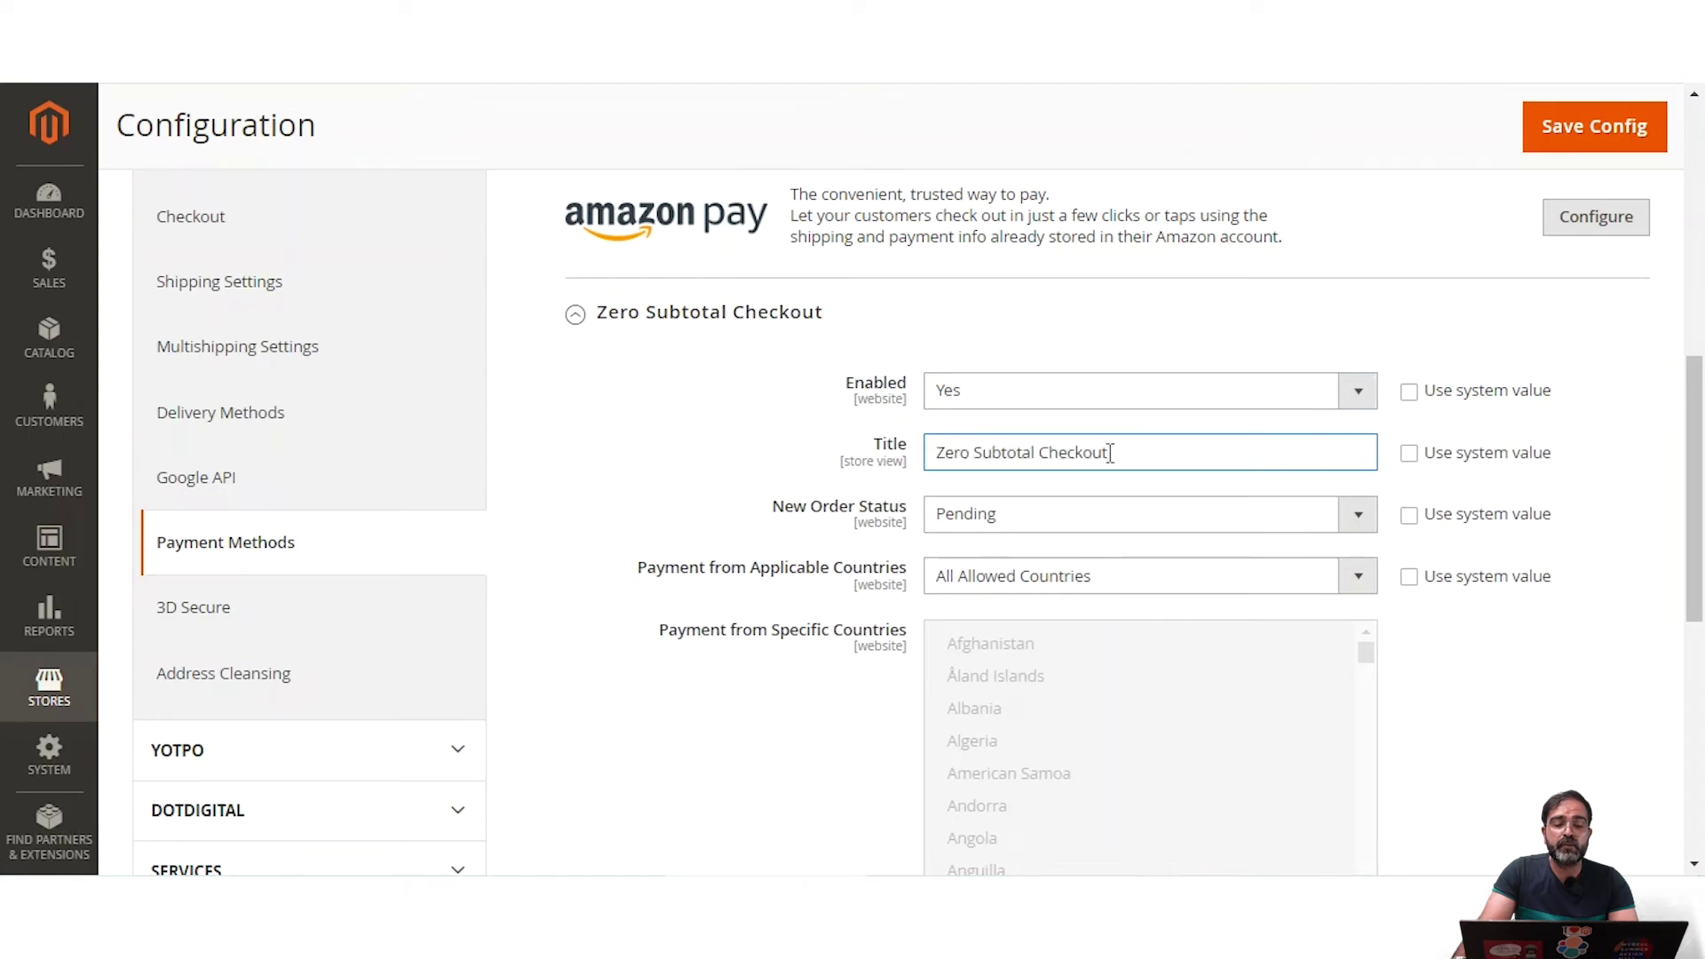
pyautogui.moveTo(1116, 453); pyautogui.dragTo(930, 453)
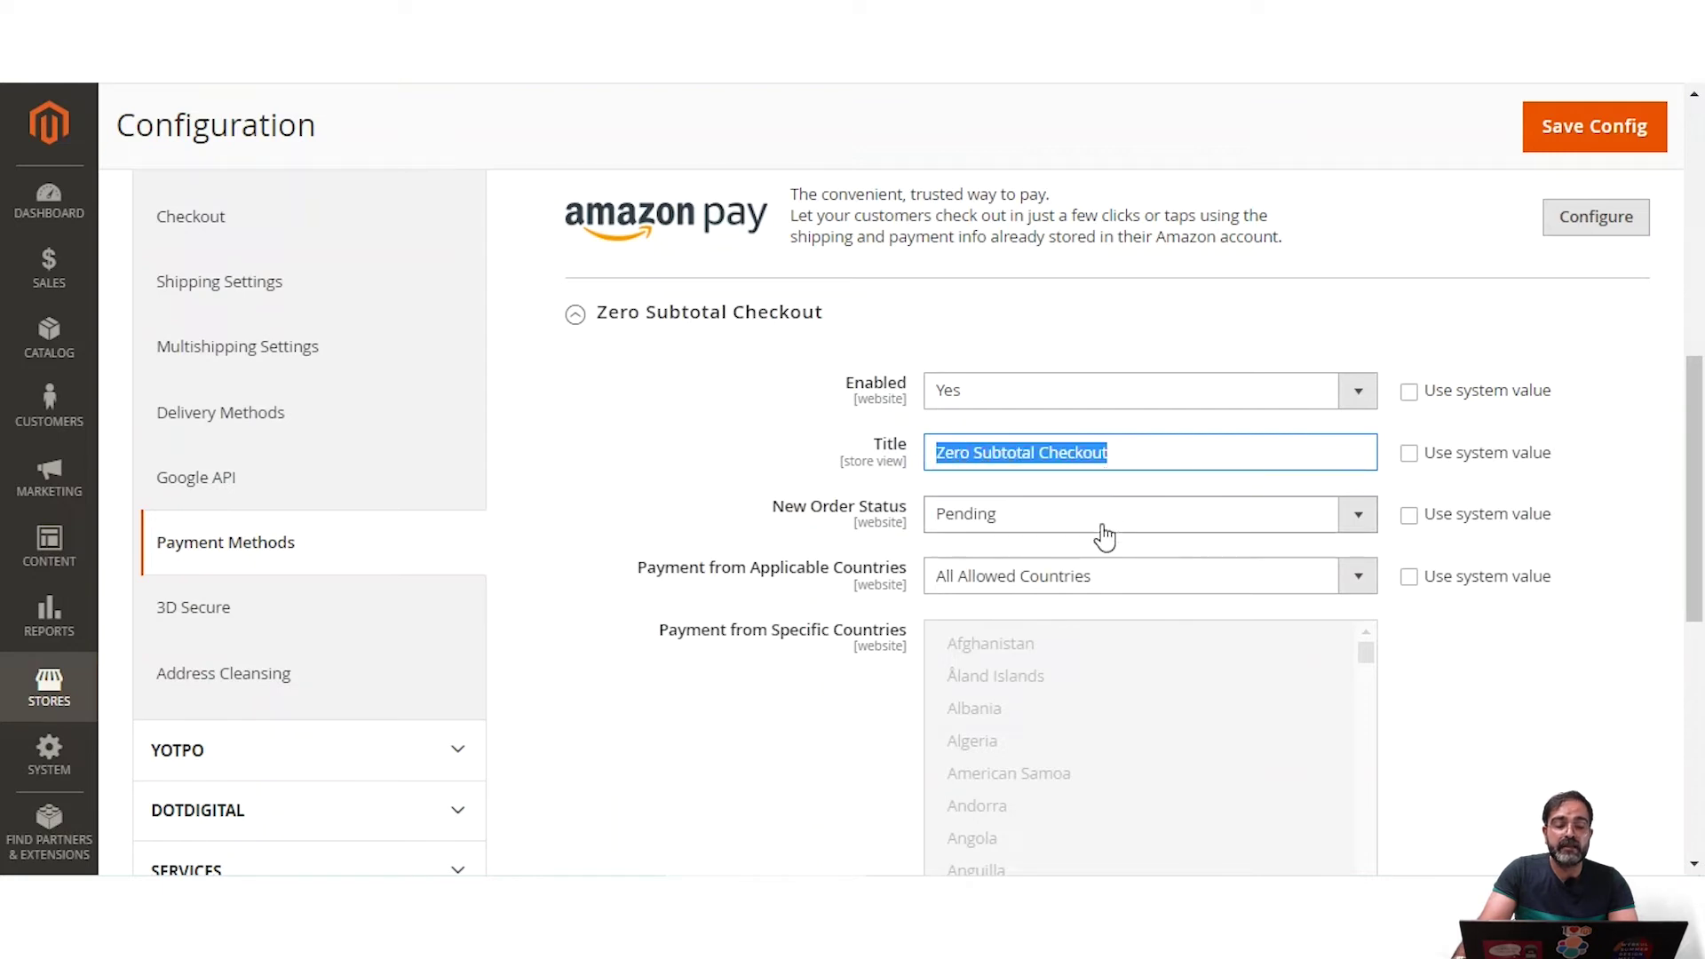
# Step: Examine the available New Order Status options for Zero Subtotal Checkout, leaving the selection as is
pyautogui.click(785, 517)
pyautogui.moveTo(784, 516); pyautogui.dragTo(904, 517)
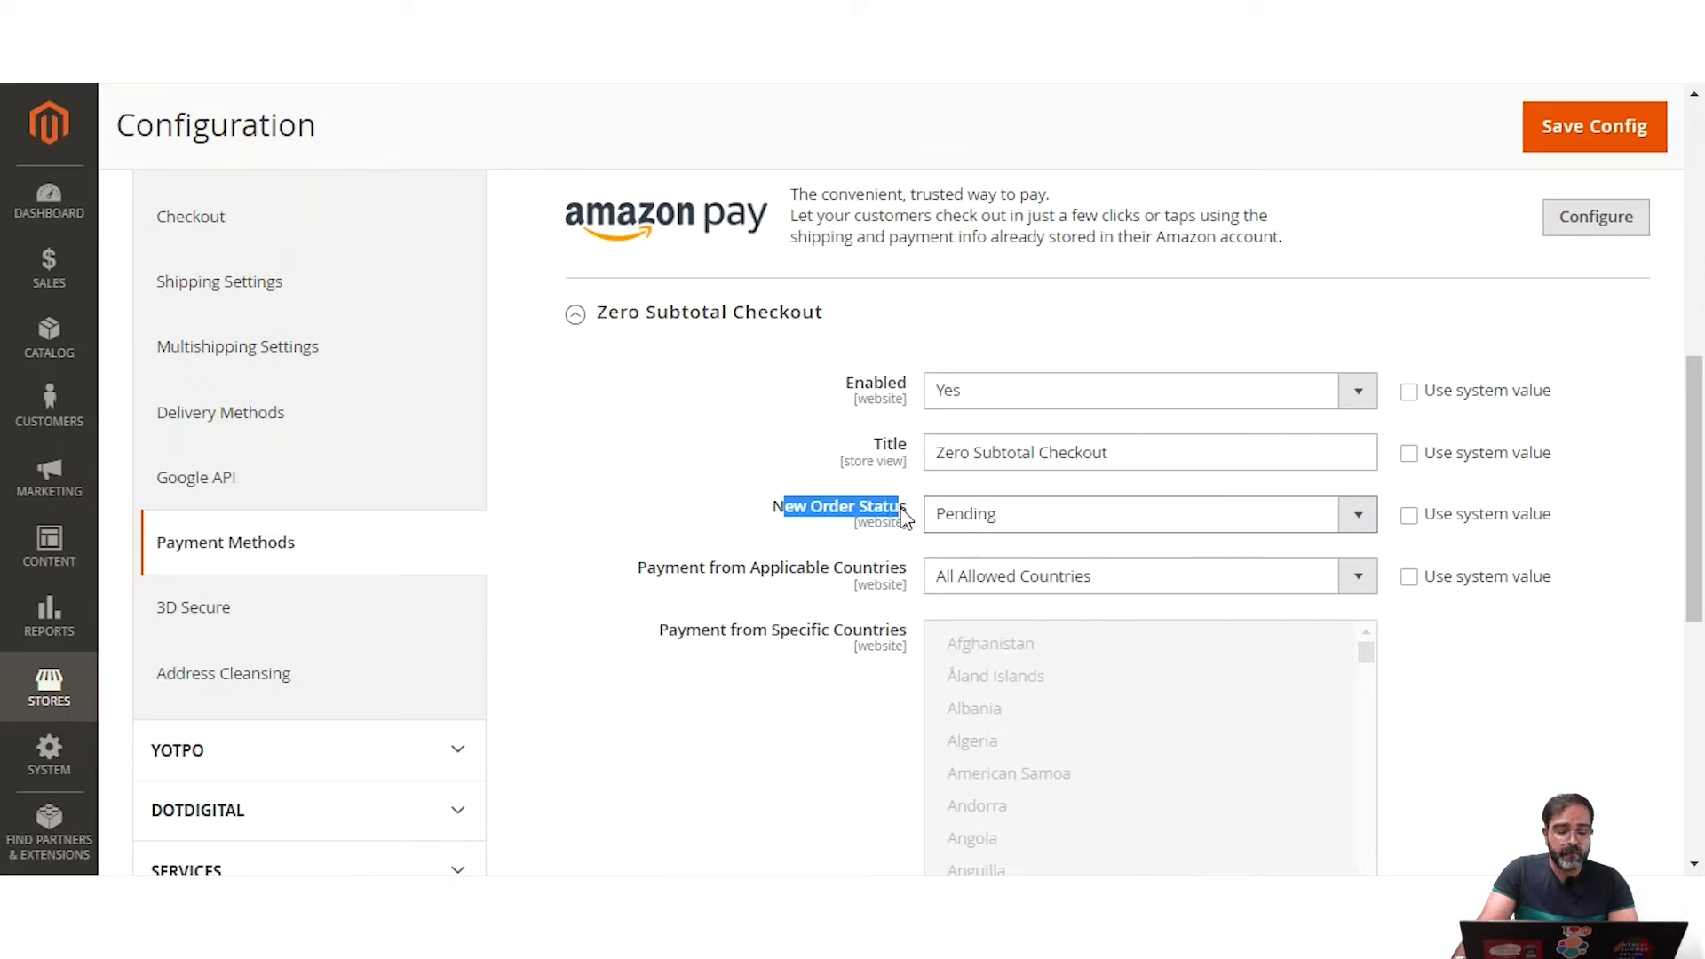
pyautogui.click(1006, 520)
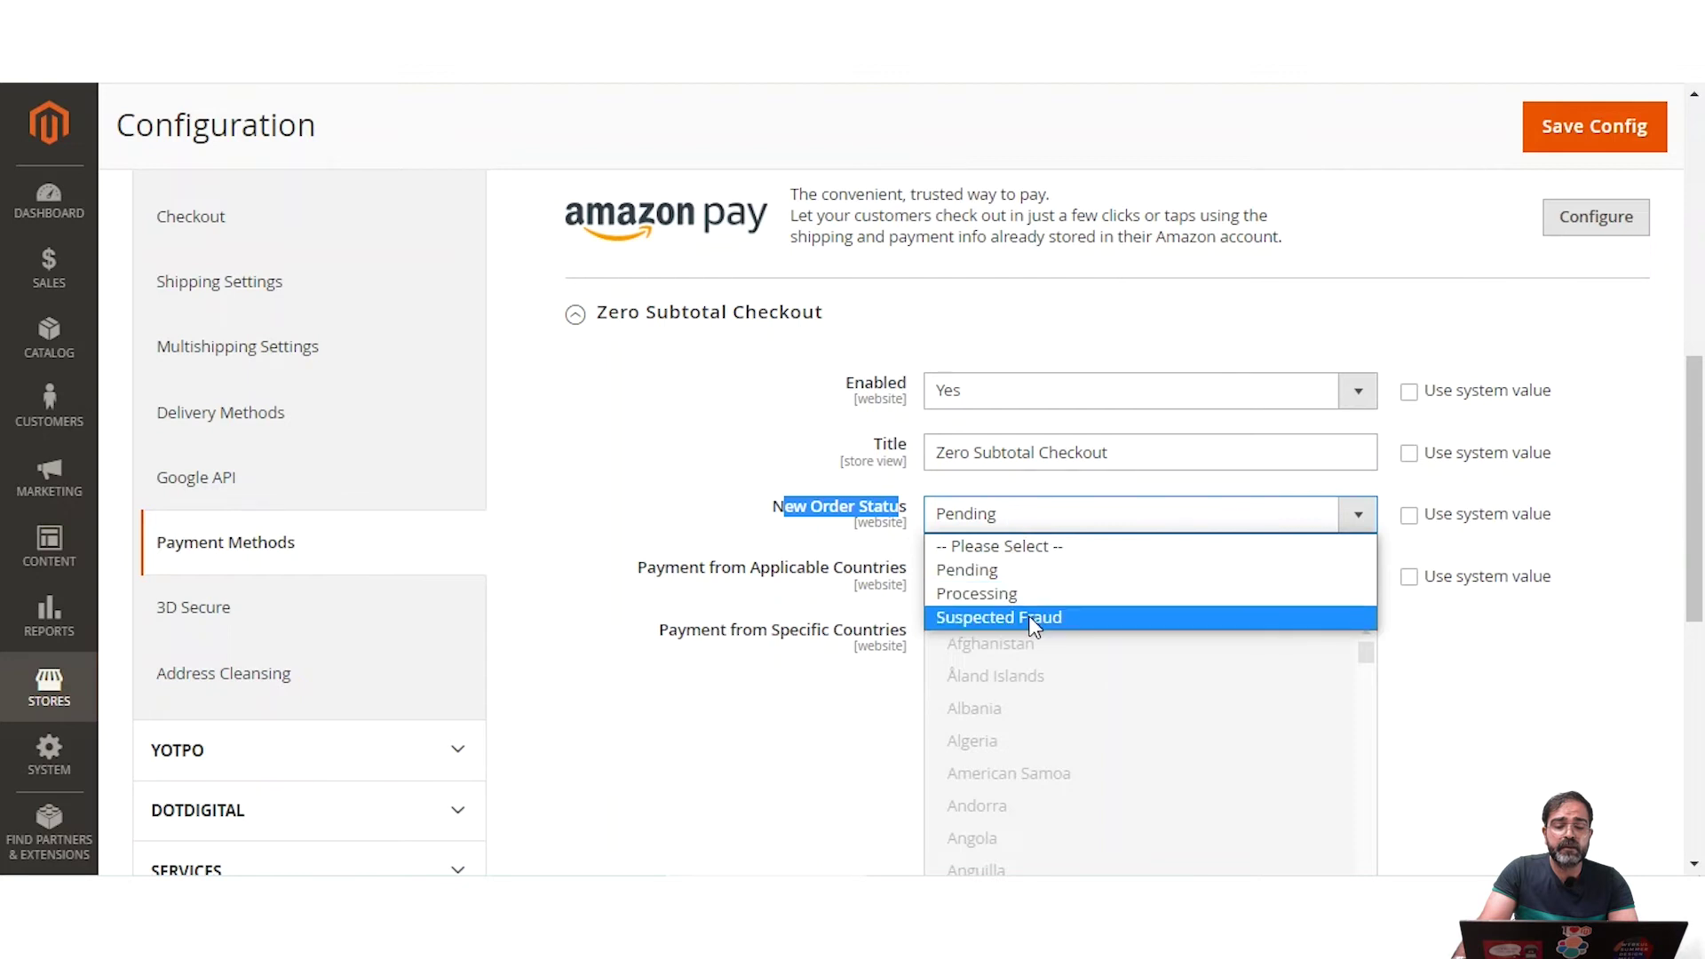
pyautogui.click(711, 522)
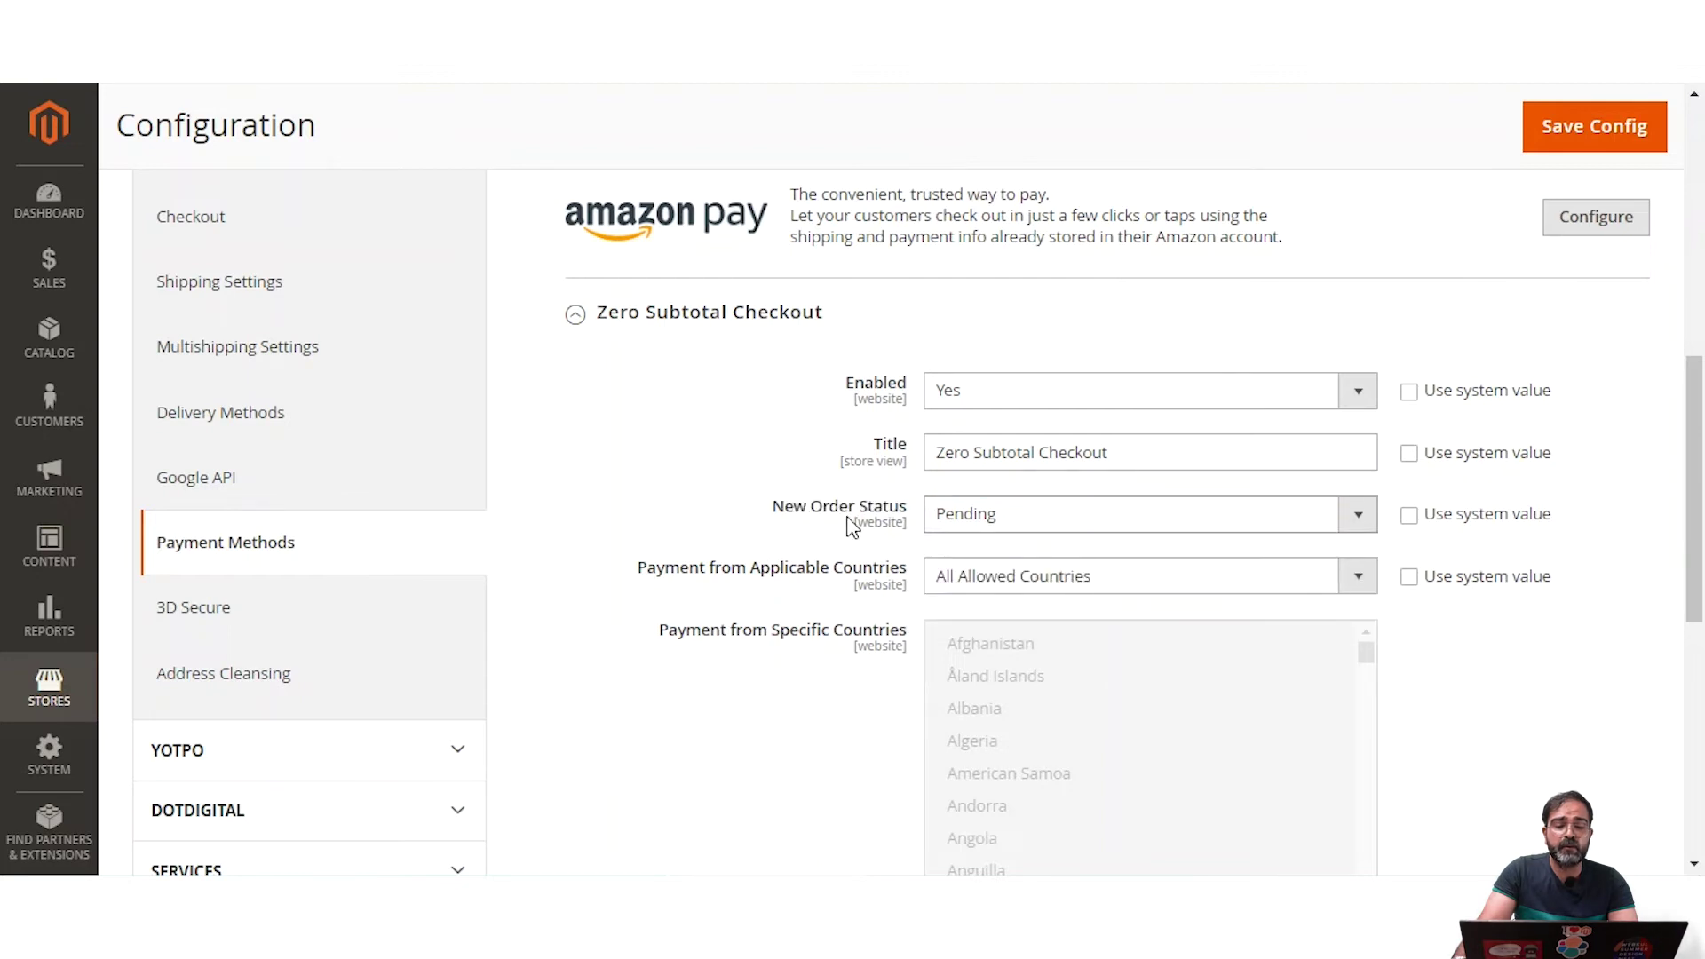
pyautogui.moveTo(785, 514); pyautogui.dragTo(888, 517)
# Step: Try Specific Countries with Åland Islands, Albania, Algeria and American Samoa for Zero Subtotal Checkout, and return Payment from Applicable Countries to All Allowed Countries
pyautogui.scroll(-1, 993, 543)
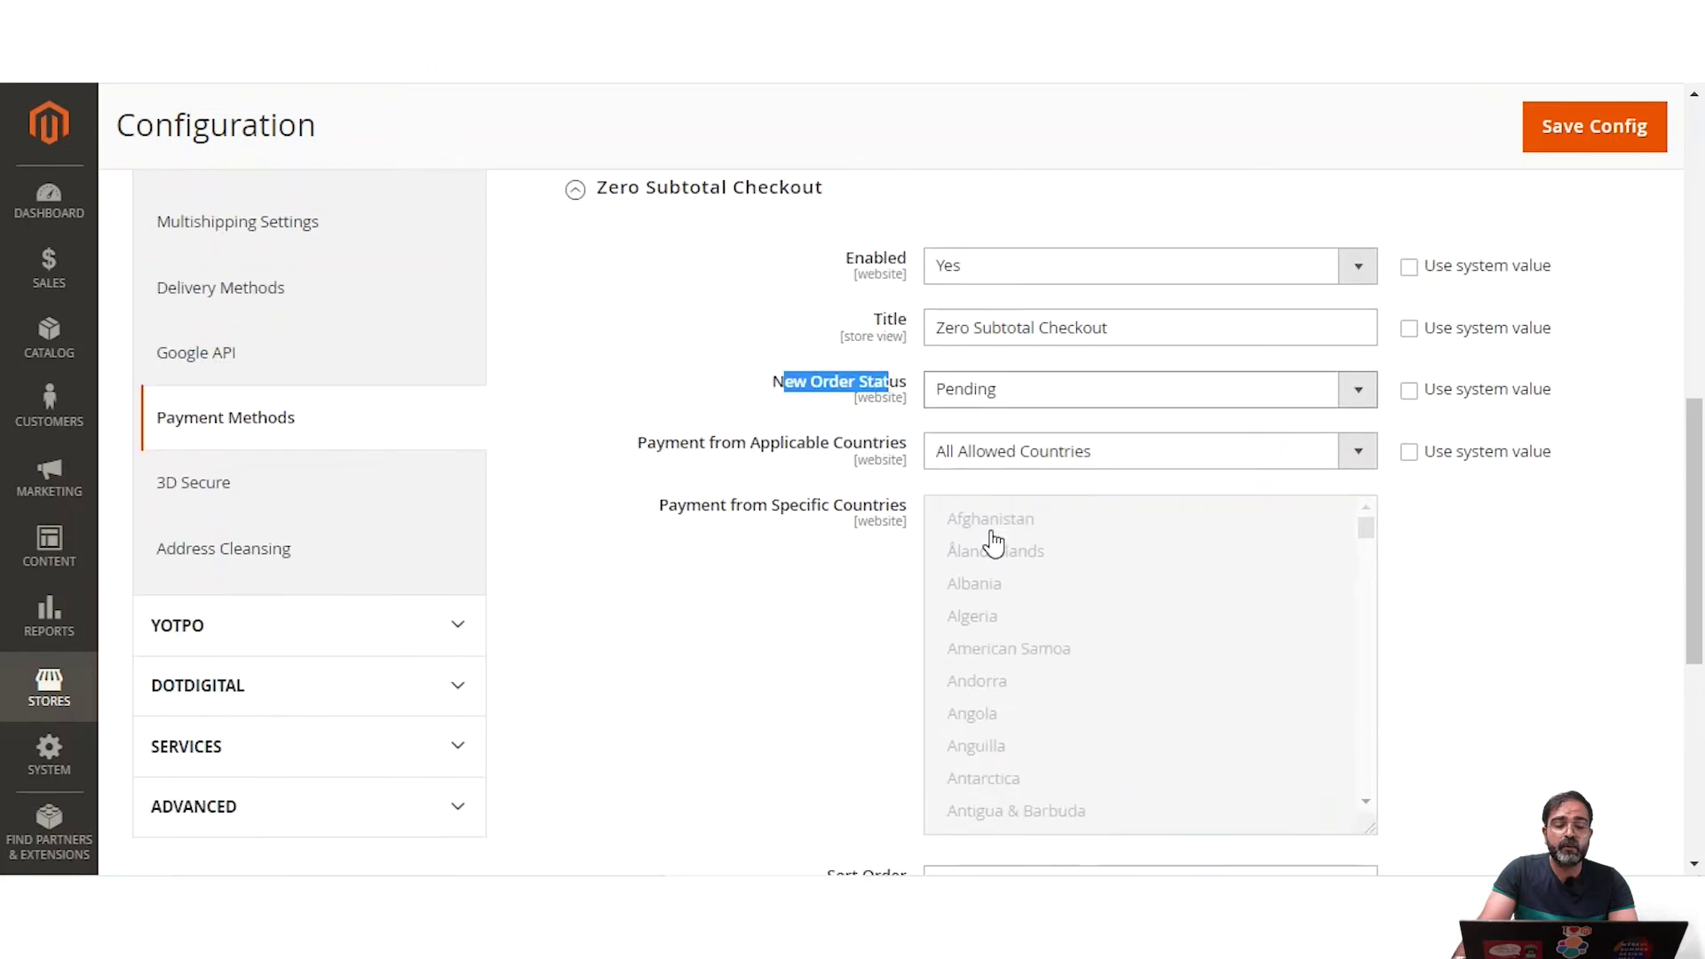
pyautogui.moveTo(664, 457); pyautogui.dragTo(910, 453)
pyautogui.click(1103, 455)
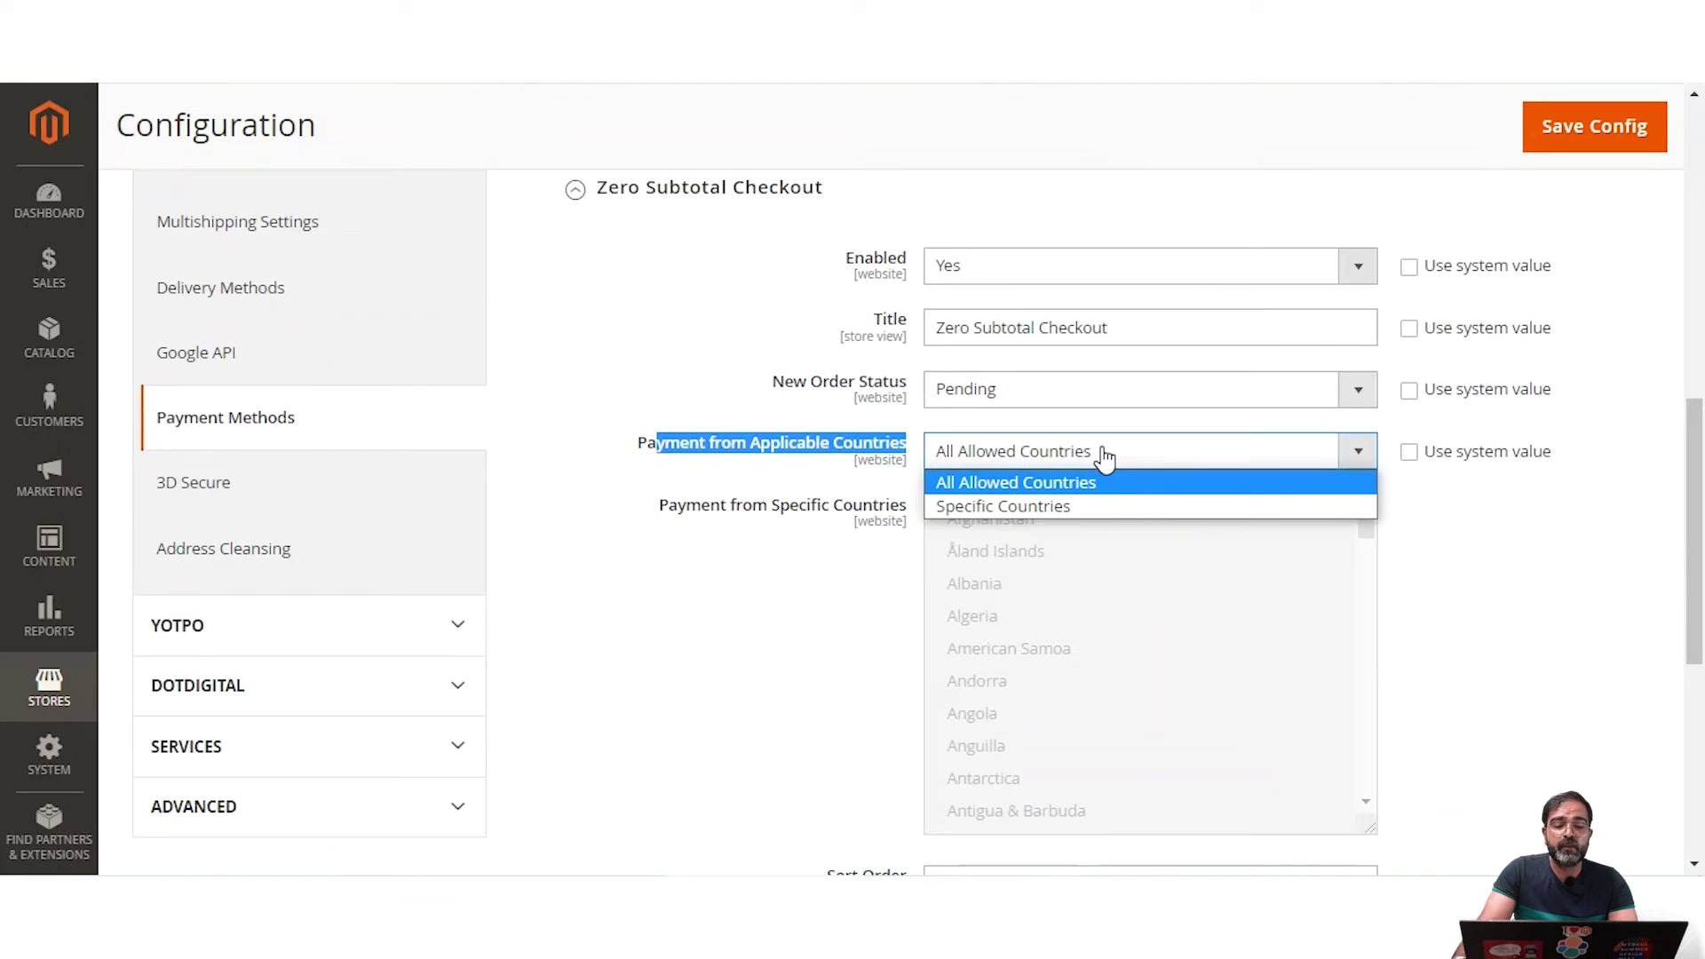
pyautogui.click(1067, 507)
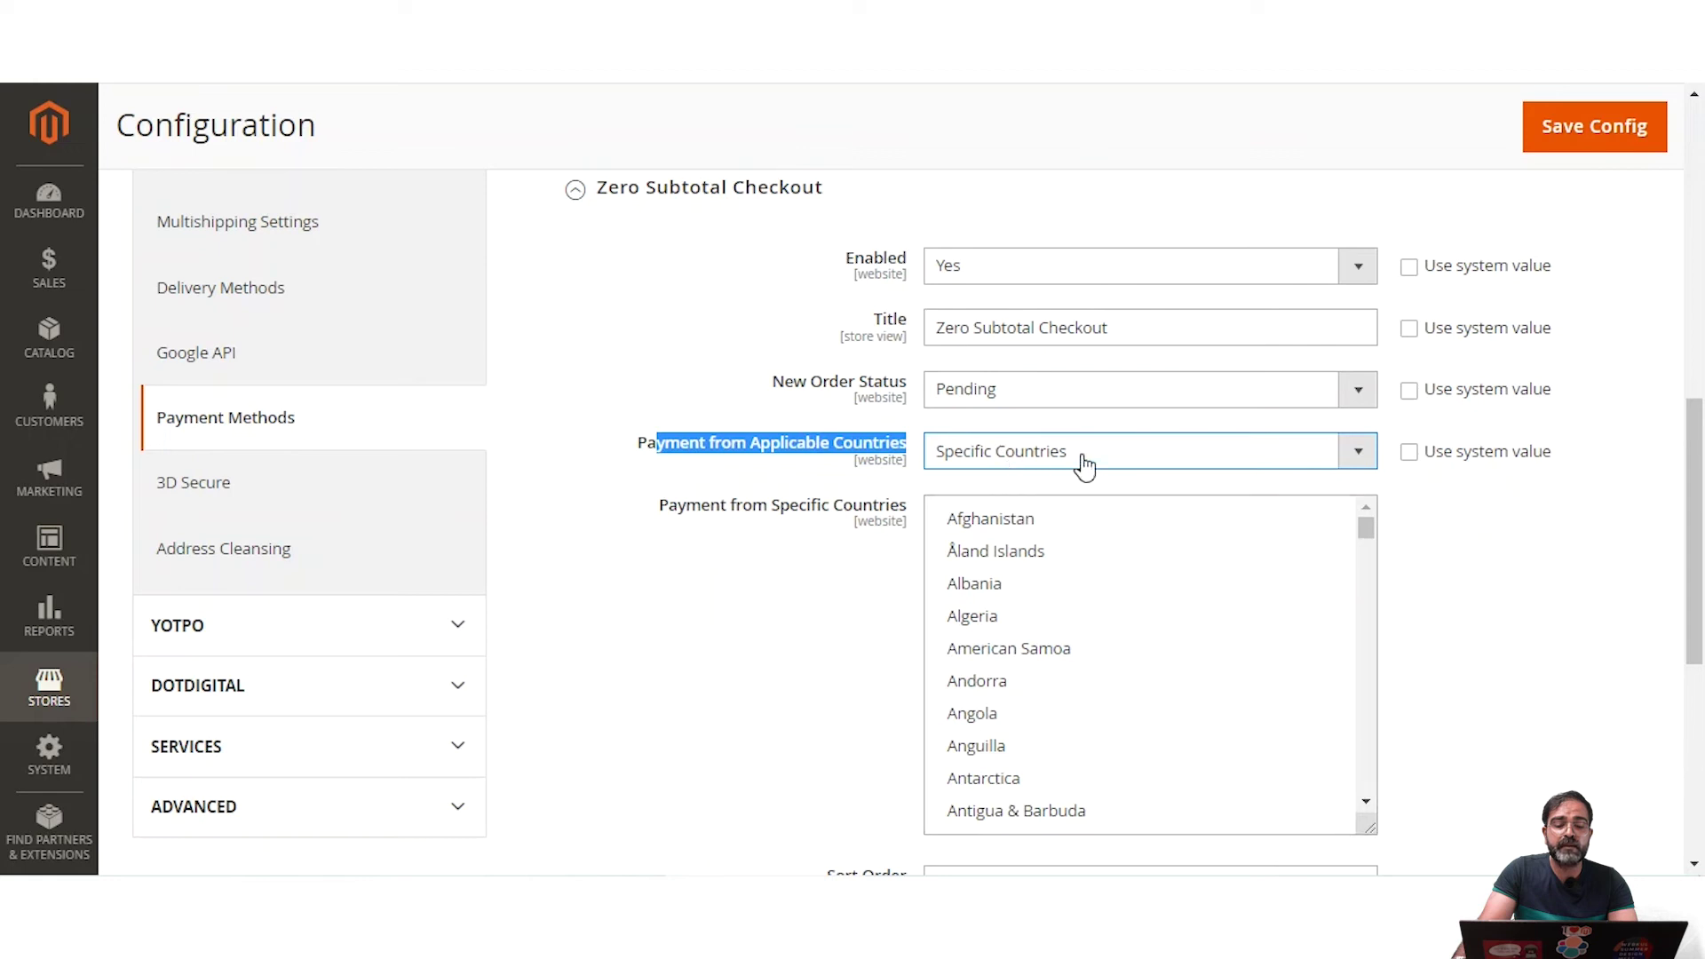
pyautogui.click(1013, 552)
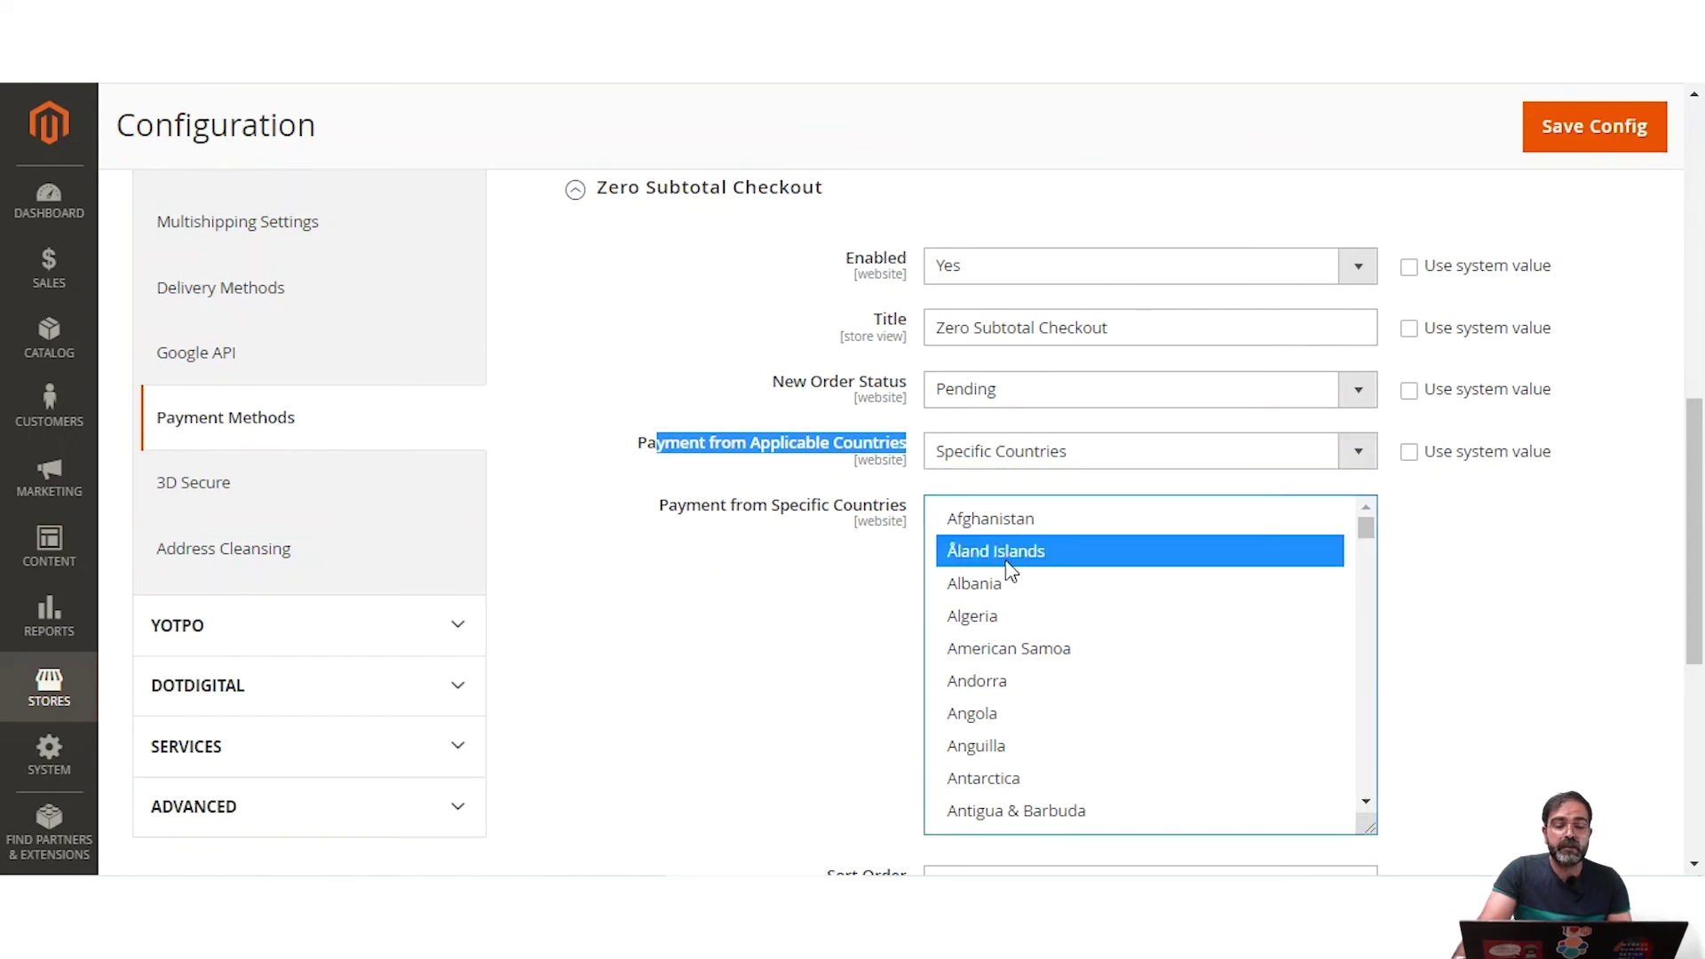
pyautogui.moveTo(1000, 592); pyautogui.dragTo(993, 680)
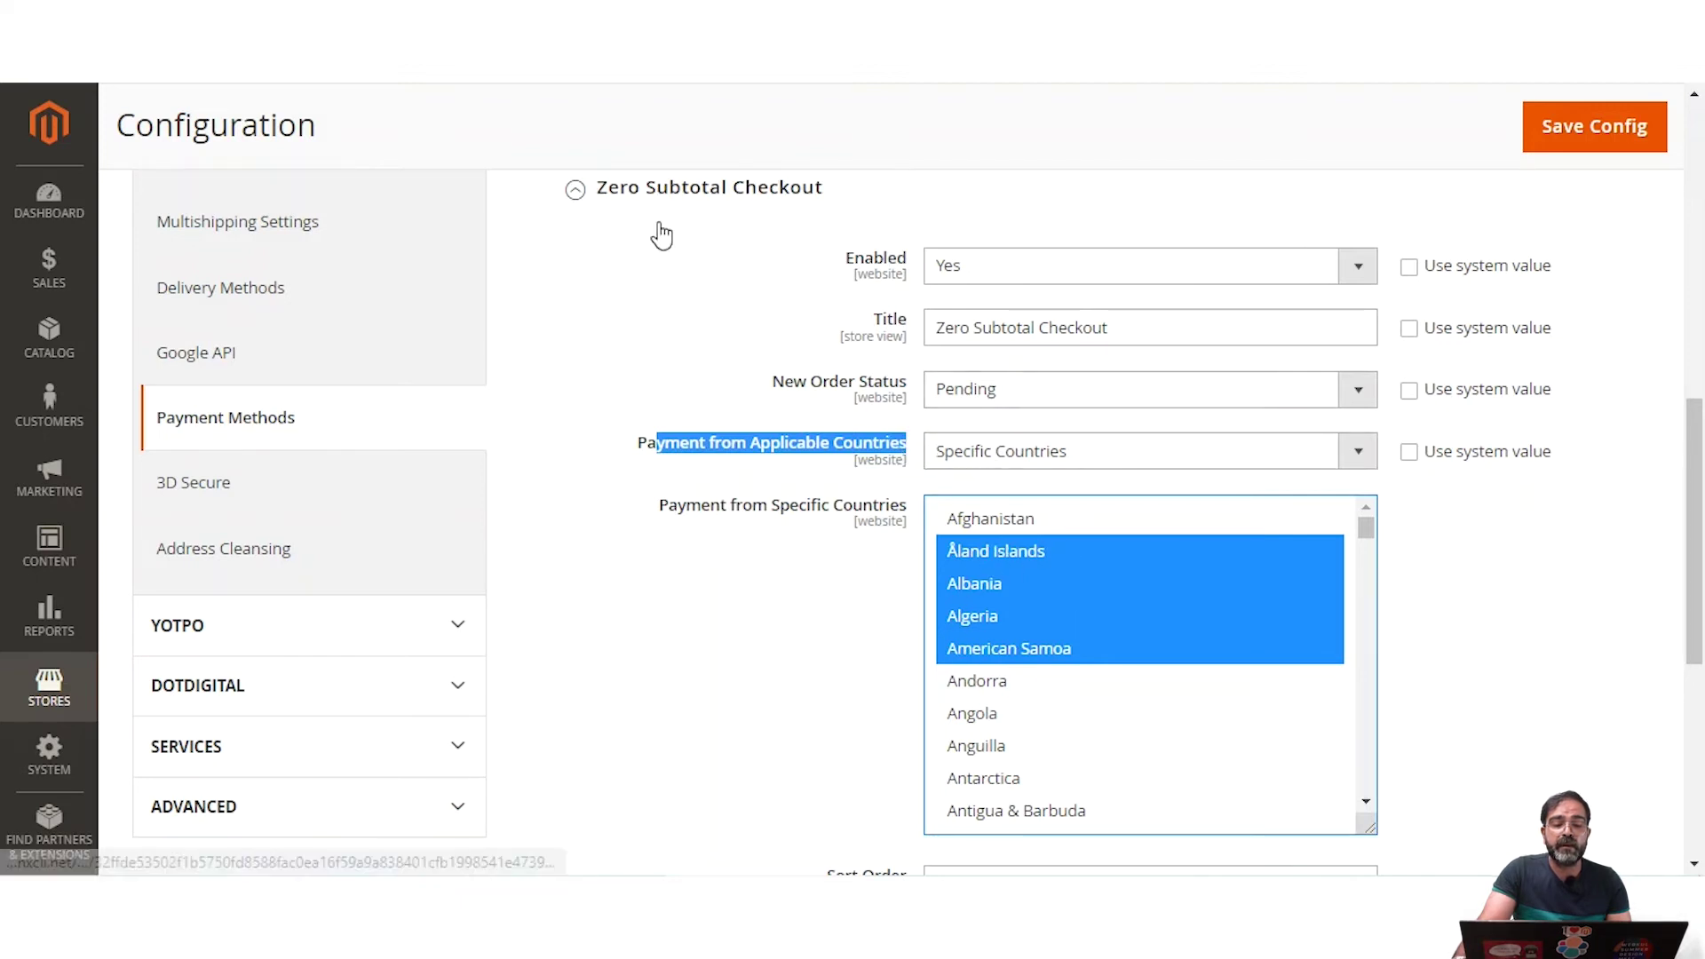
pyautogui.click(1065, 458)
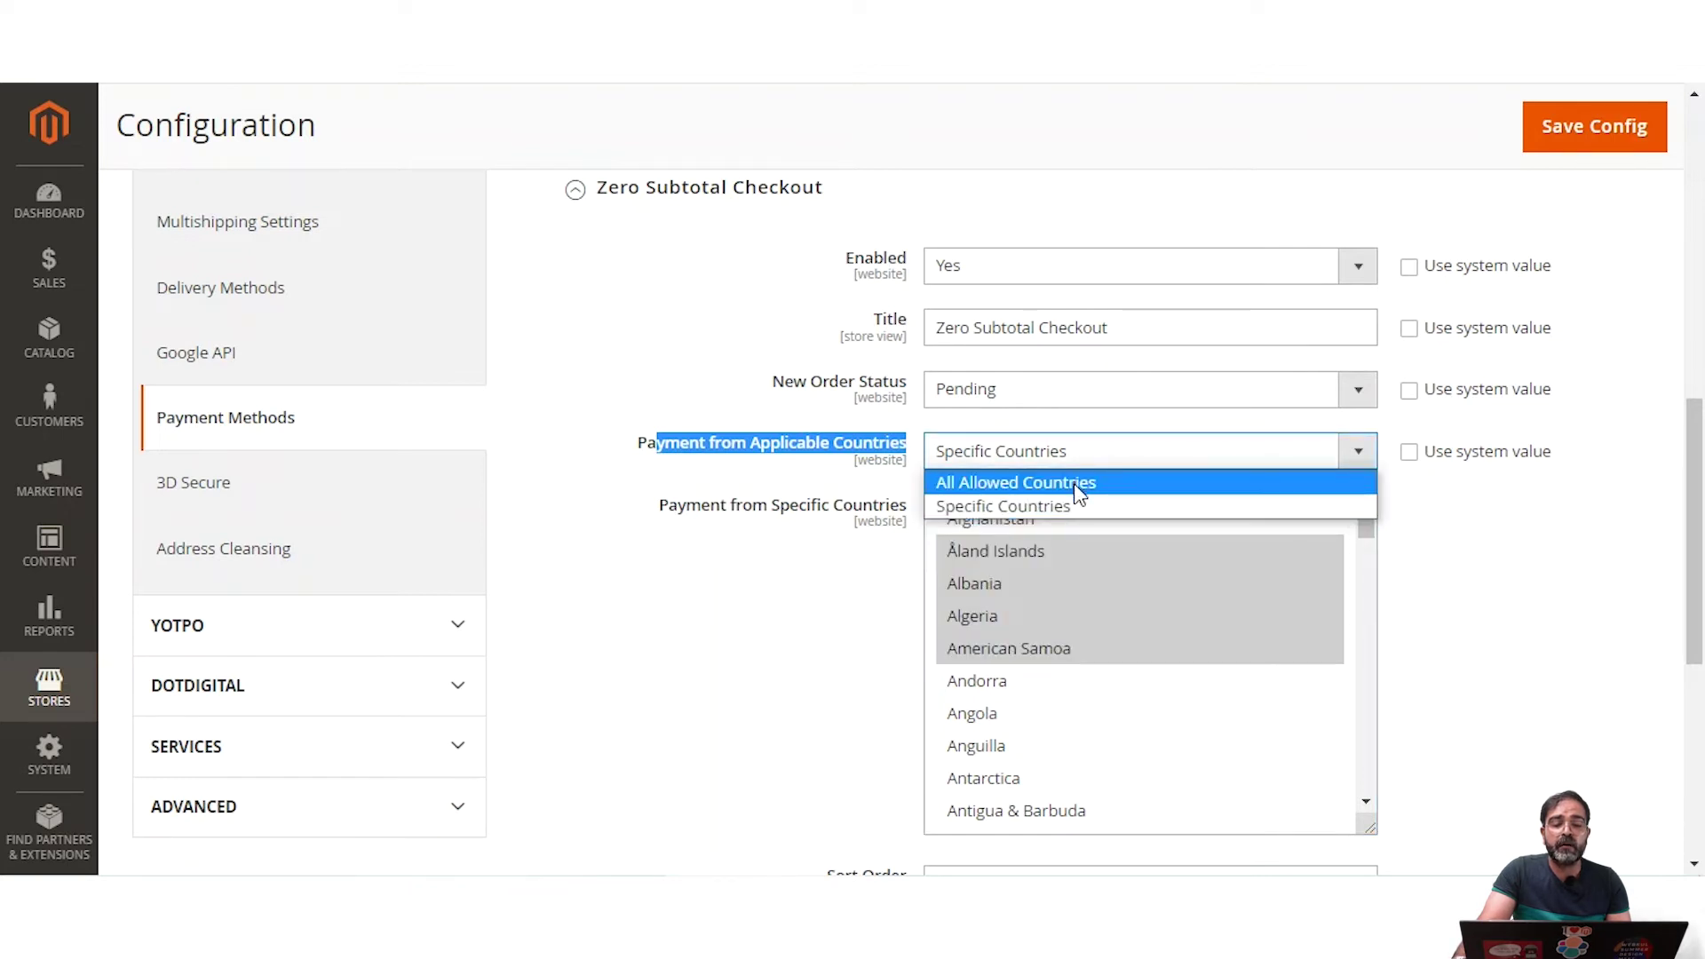
pyautogui.click(1077, 490)
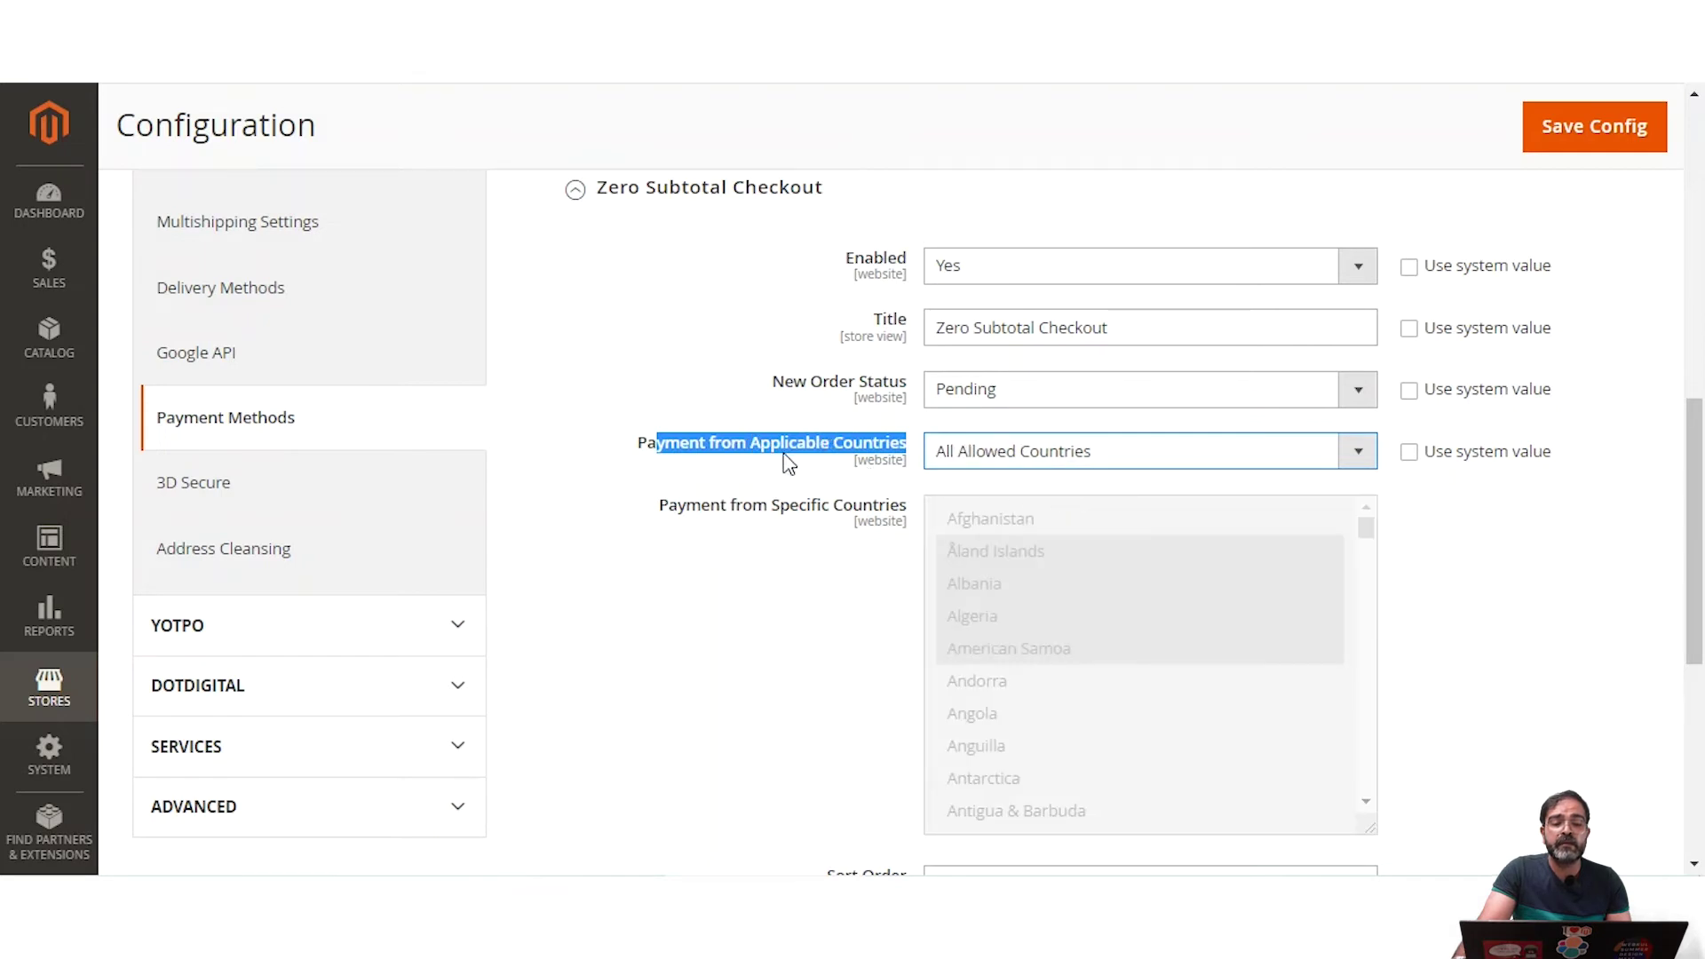
# Step: Collapse the Zero Subtotal Checkout settings and expand those of Check / Money Order
pyautogui.click(583, 196)
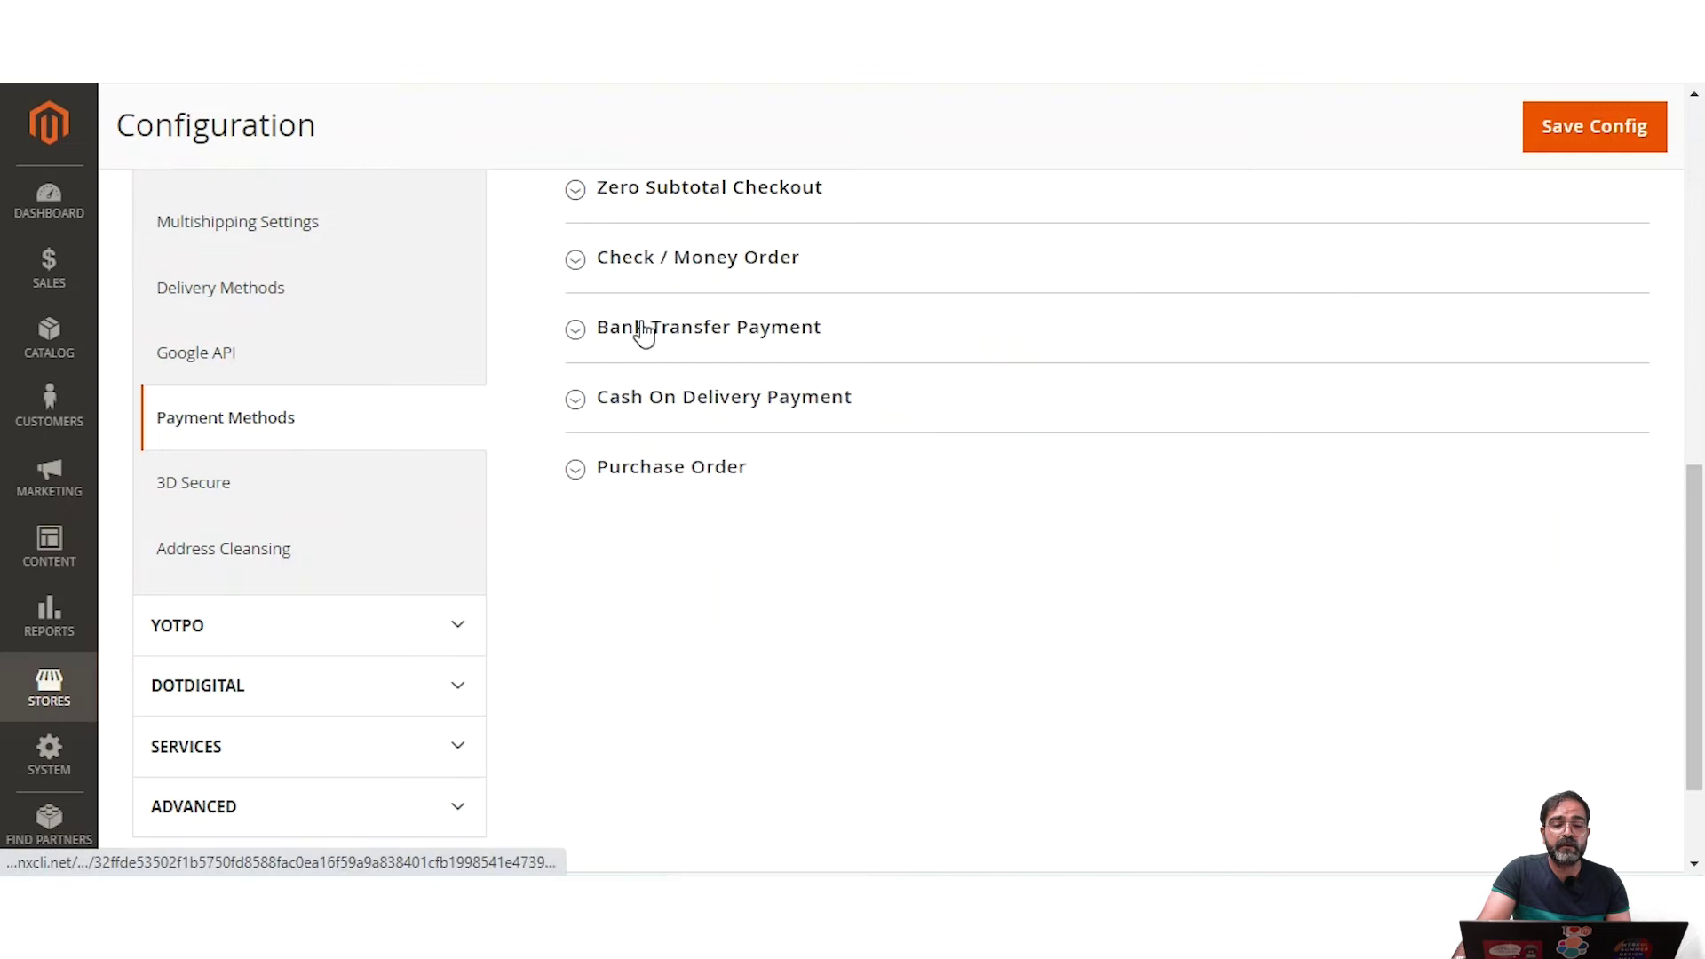
pyautogui.scroll(1, 653, 347)
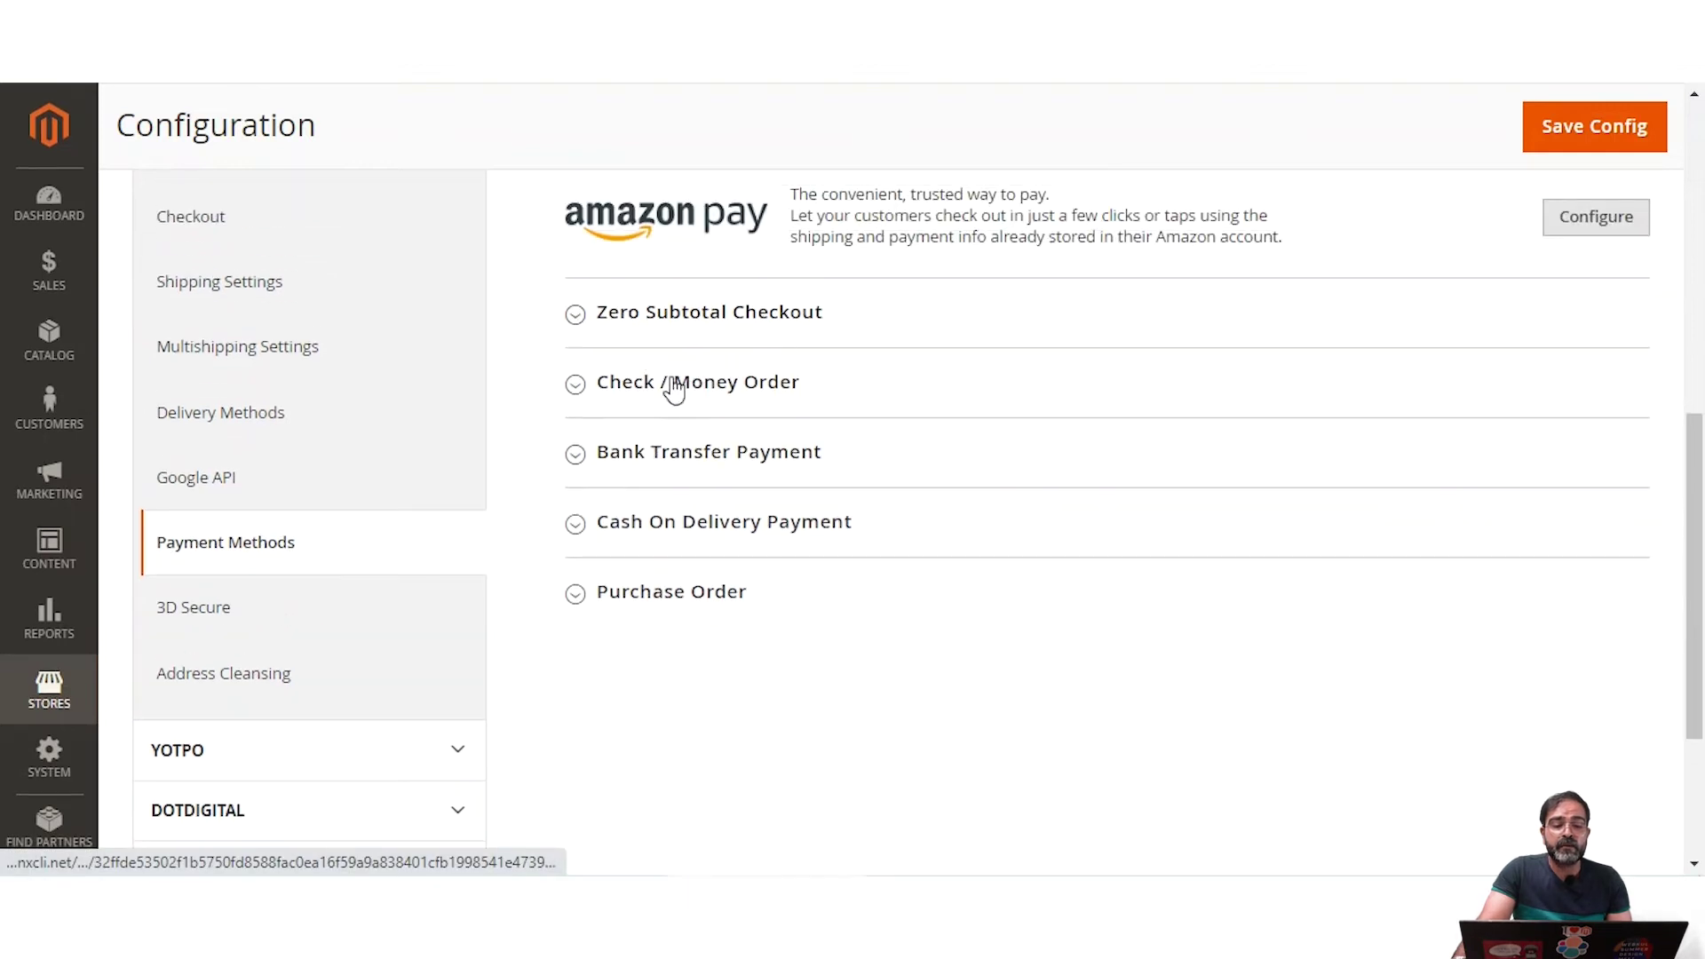
pyautogui.click(576, 385)
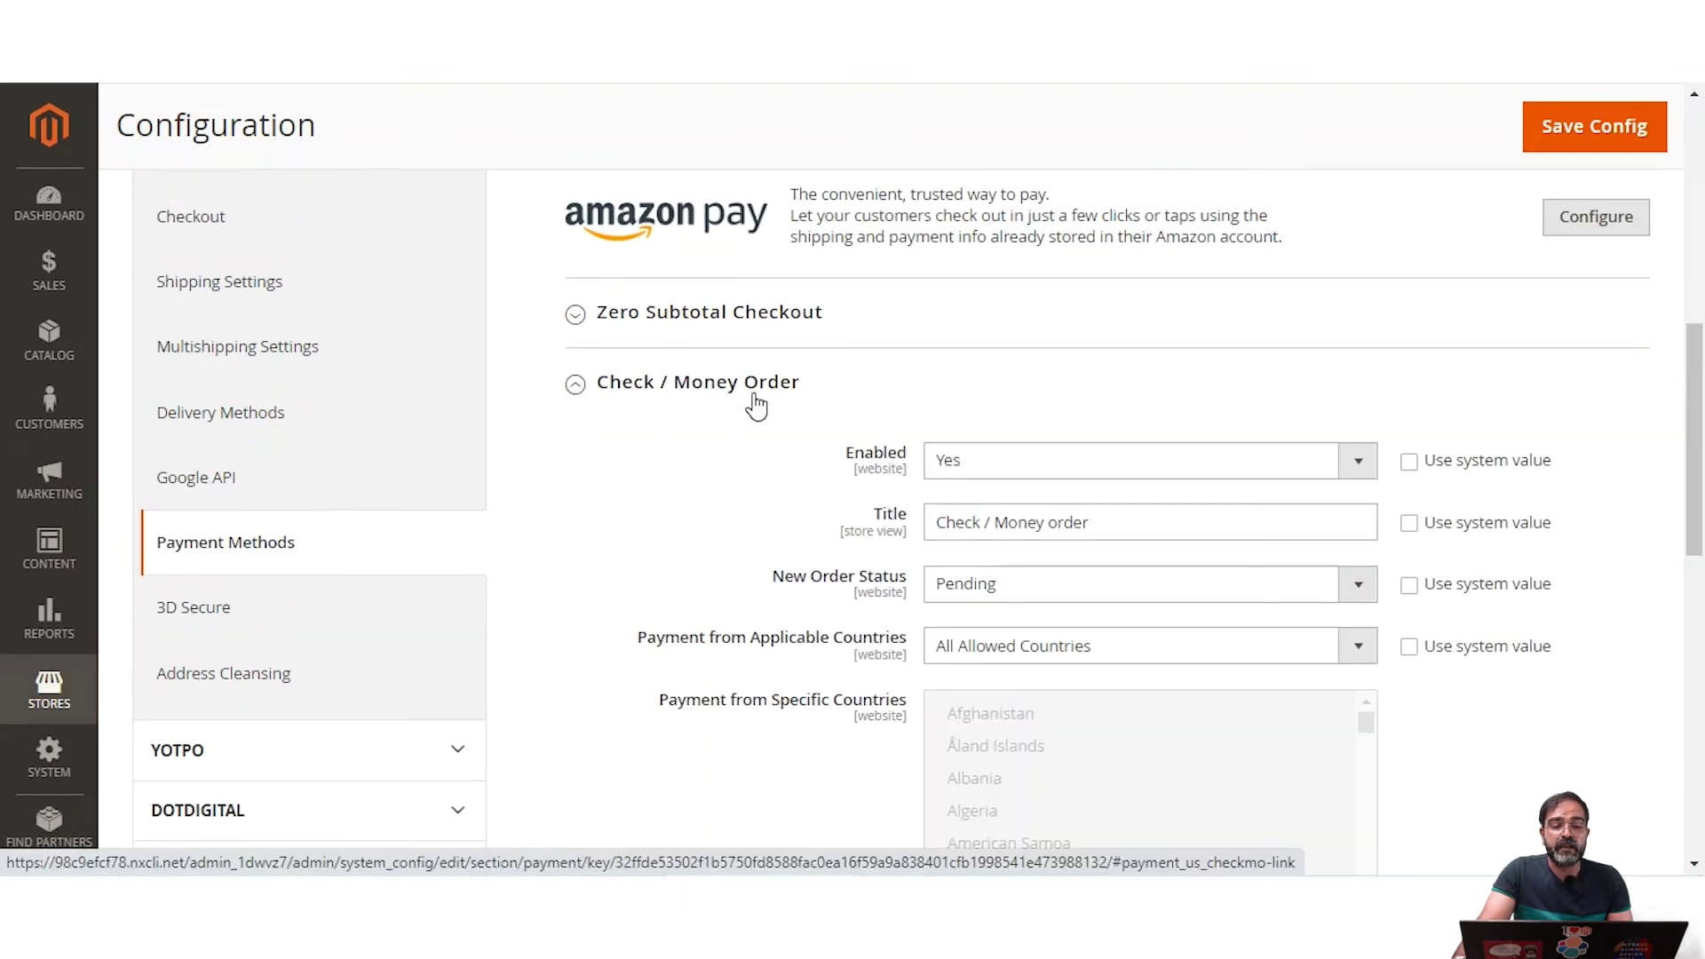
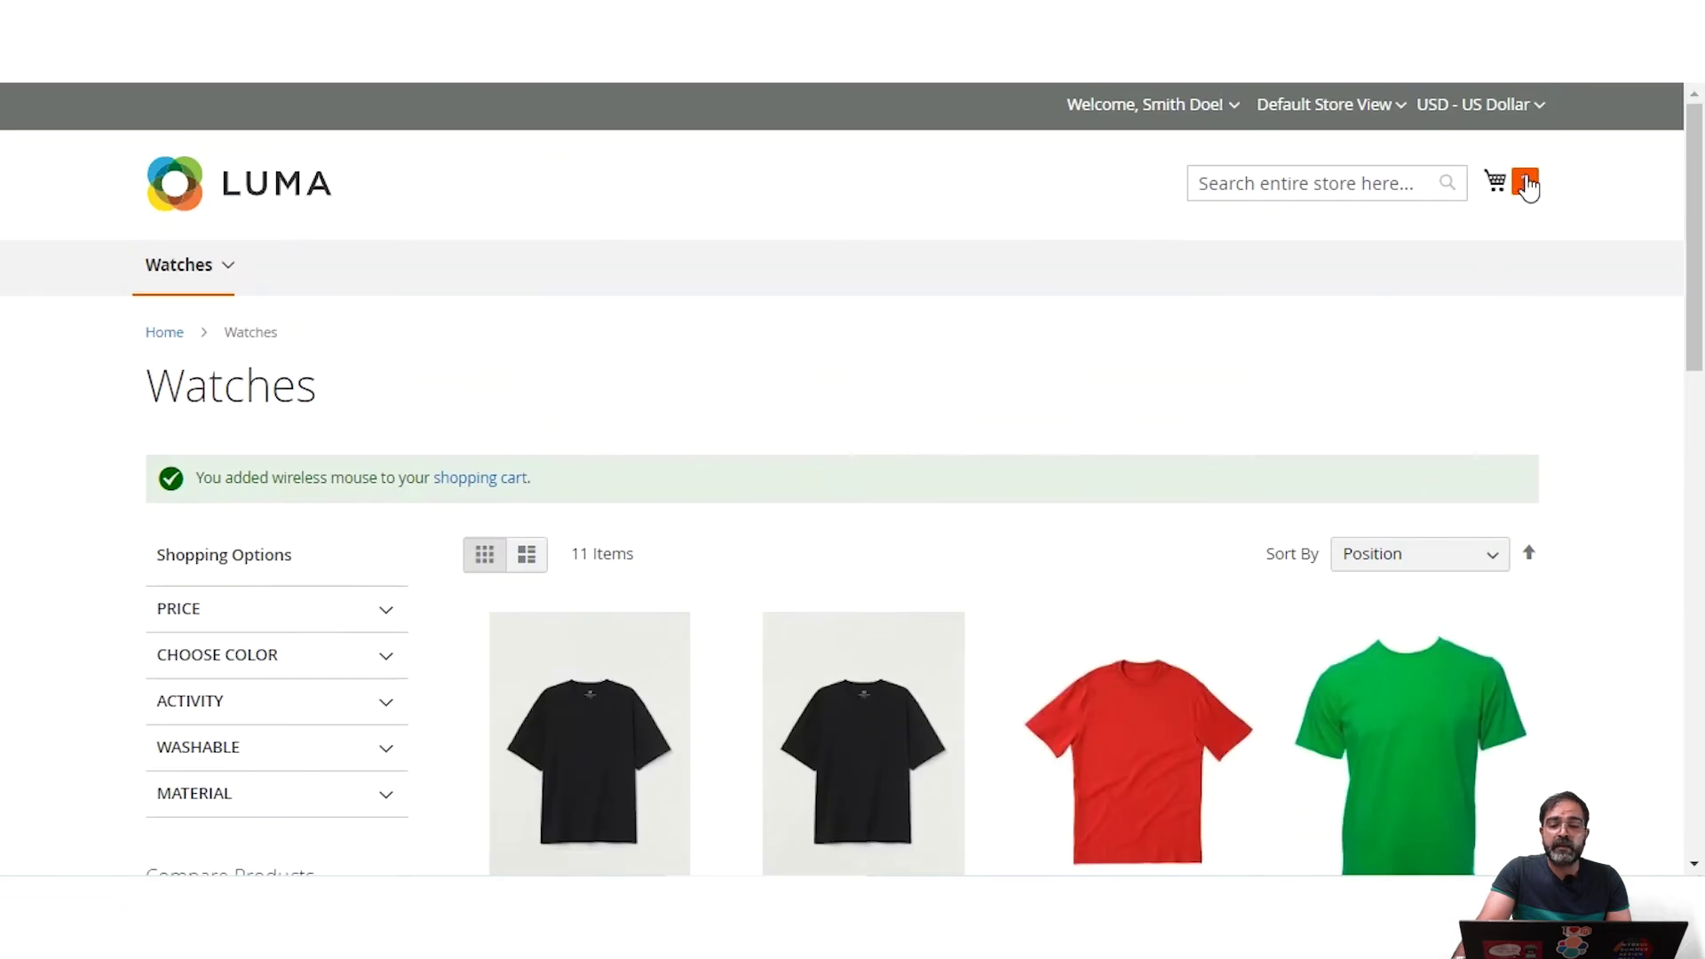
# Step: Switch to the Luma storefront and check out the wireless mouse with Free Shipping, continuing to Review & Payments
pyautogui.click(1520, 180)
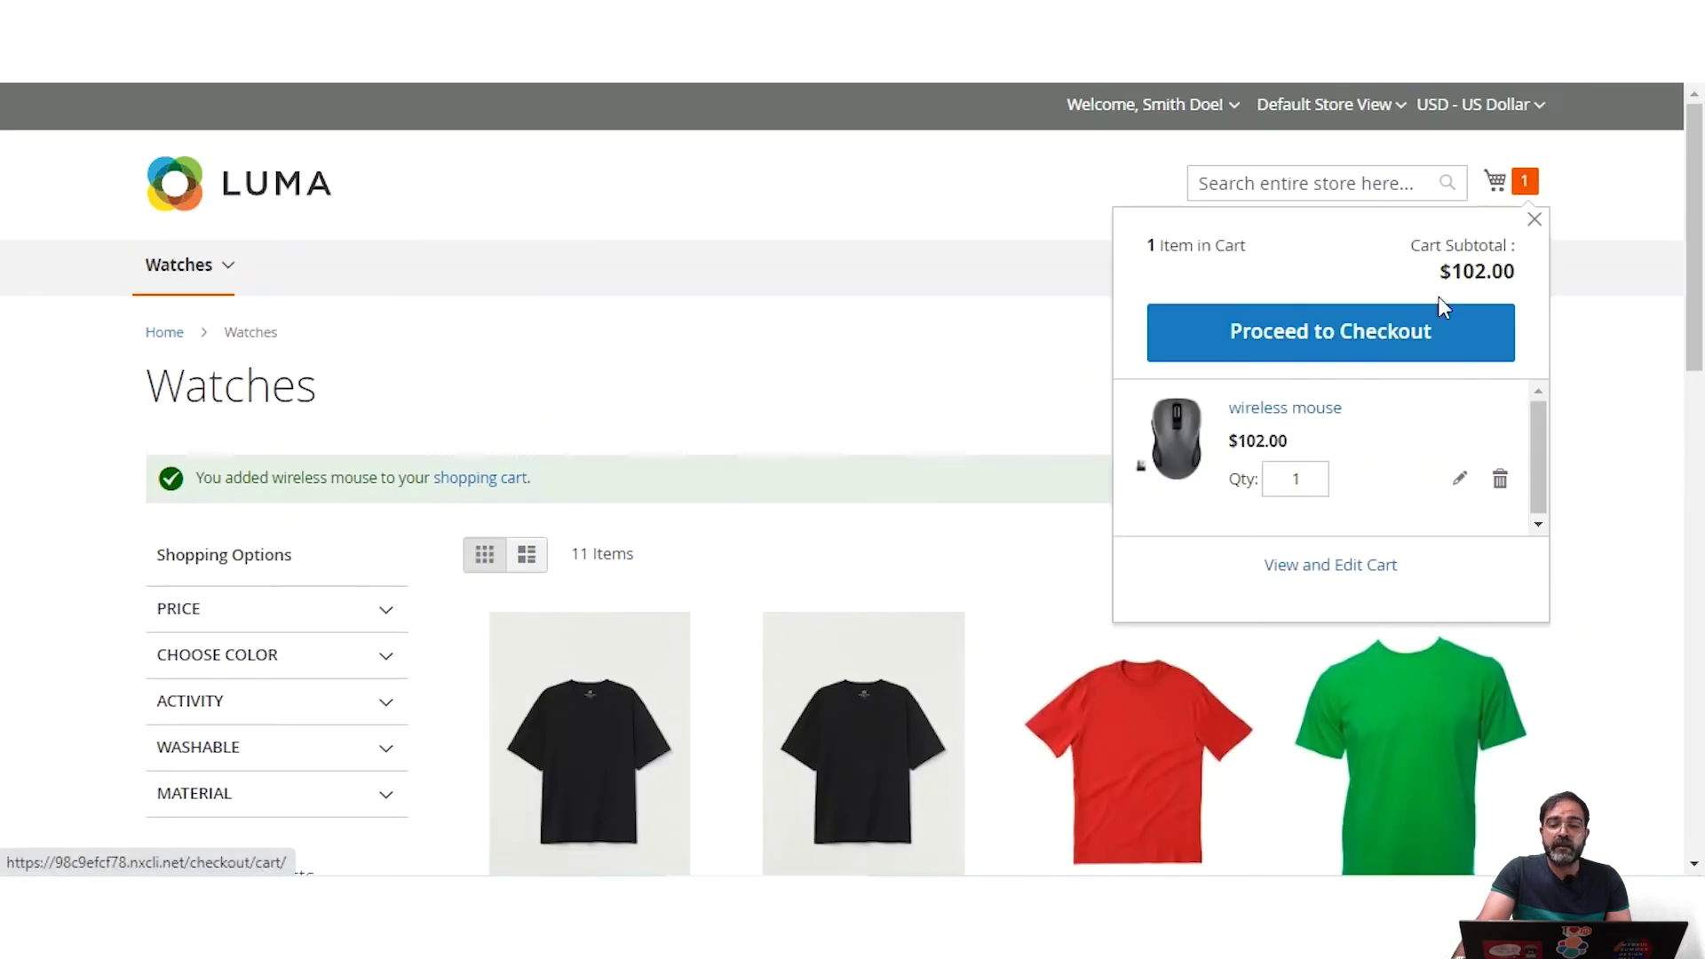
pyautogui.click(1354, 341)
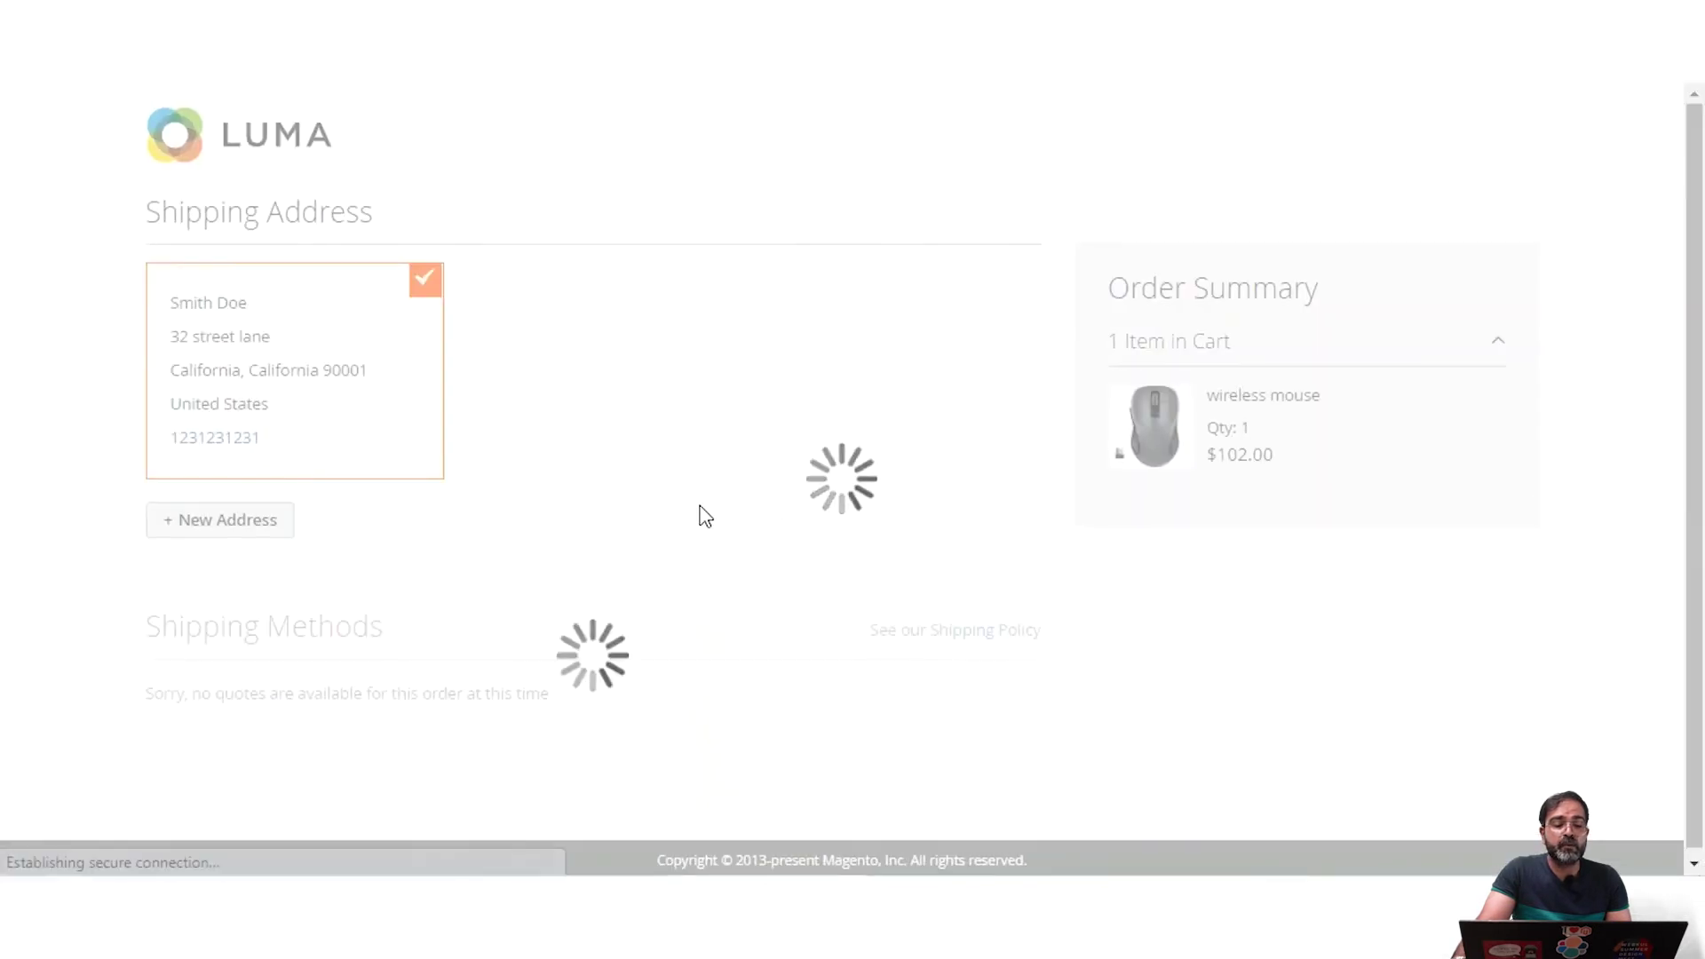
pyautogui.scroll(-2, 377, 640)
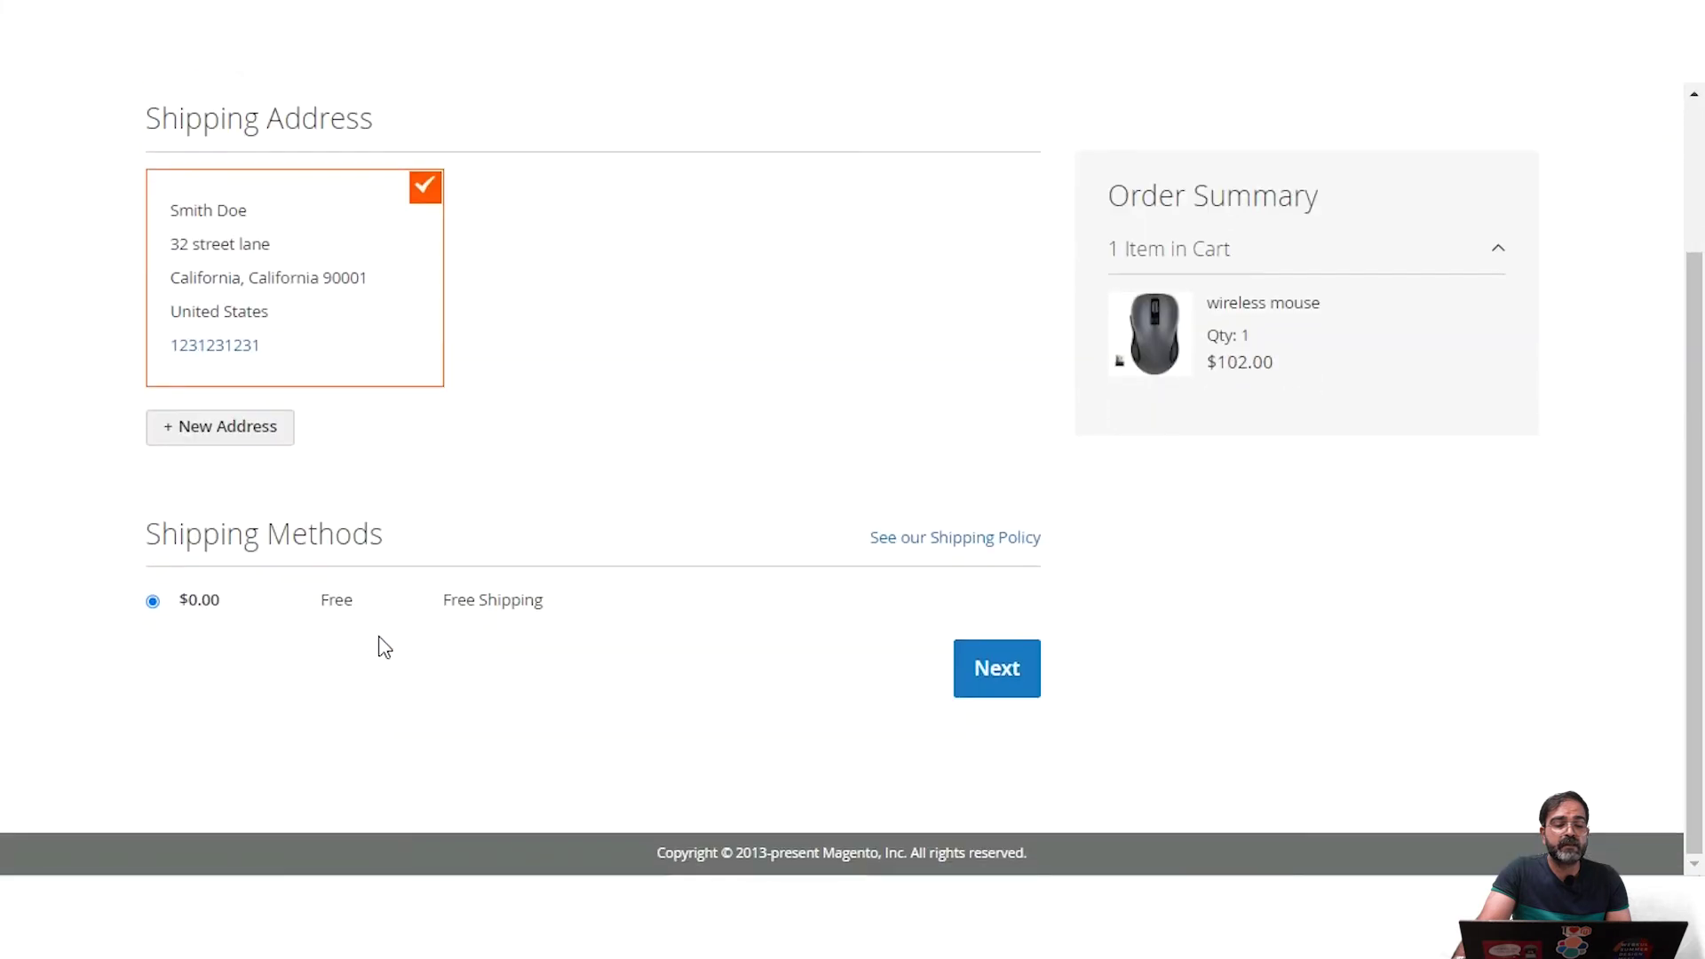
pyautogui.click(988, 677)
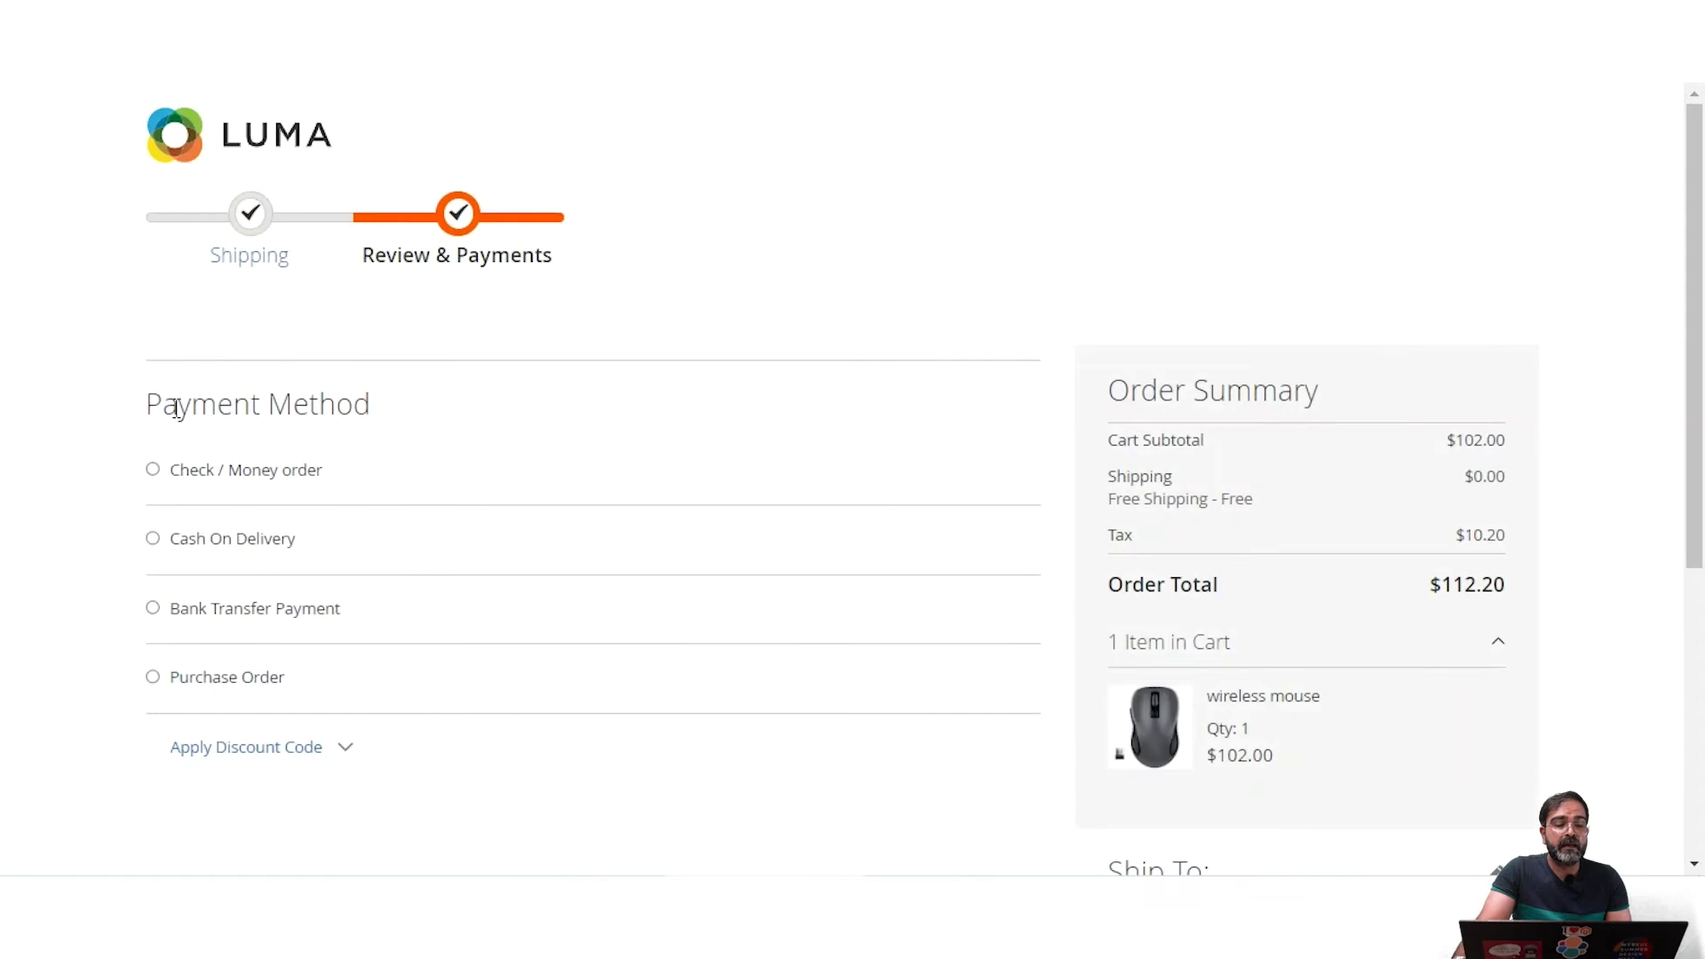
# Step: Choose Check / Money order as the payment method and review its payee and mailing details
pyautogui.click(153, 470)
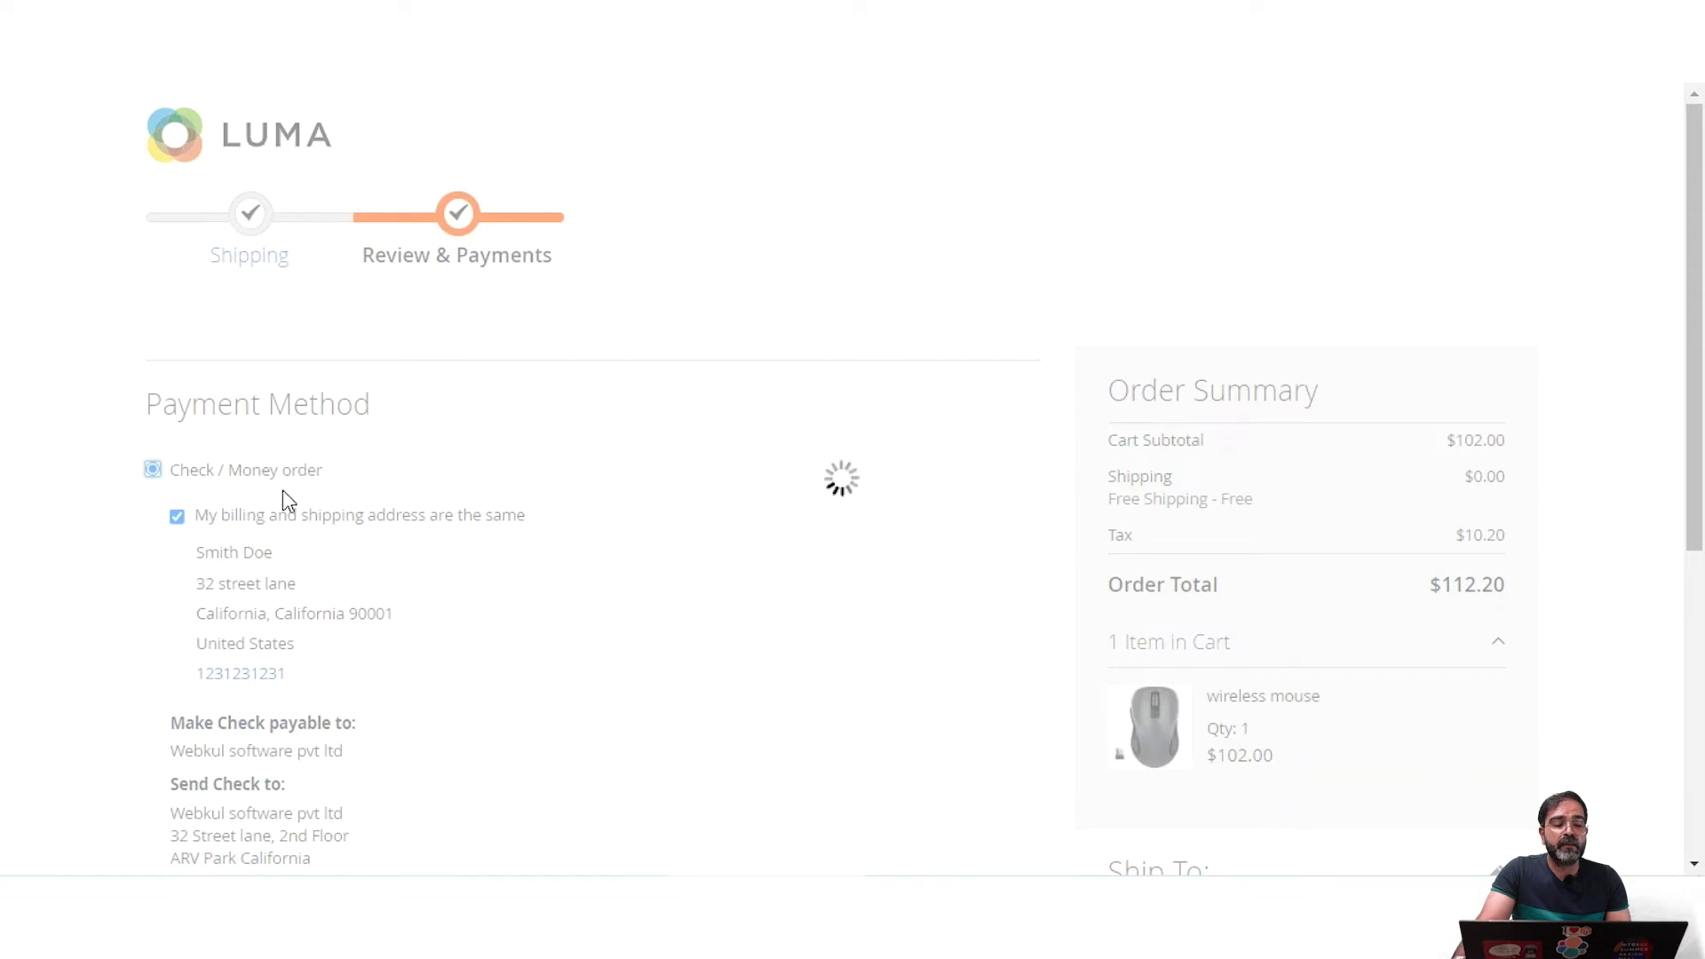
pyautogui.scroll(-1, 293, 493)
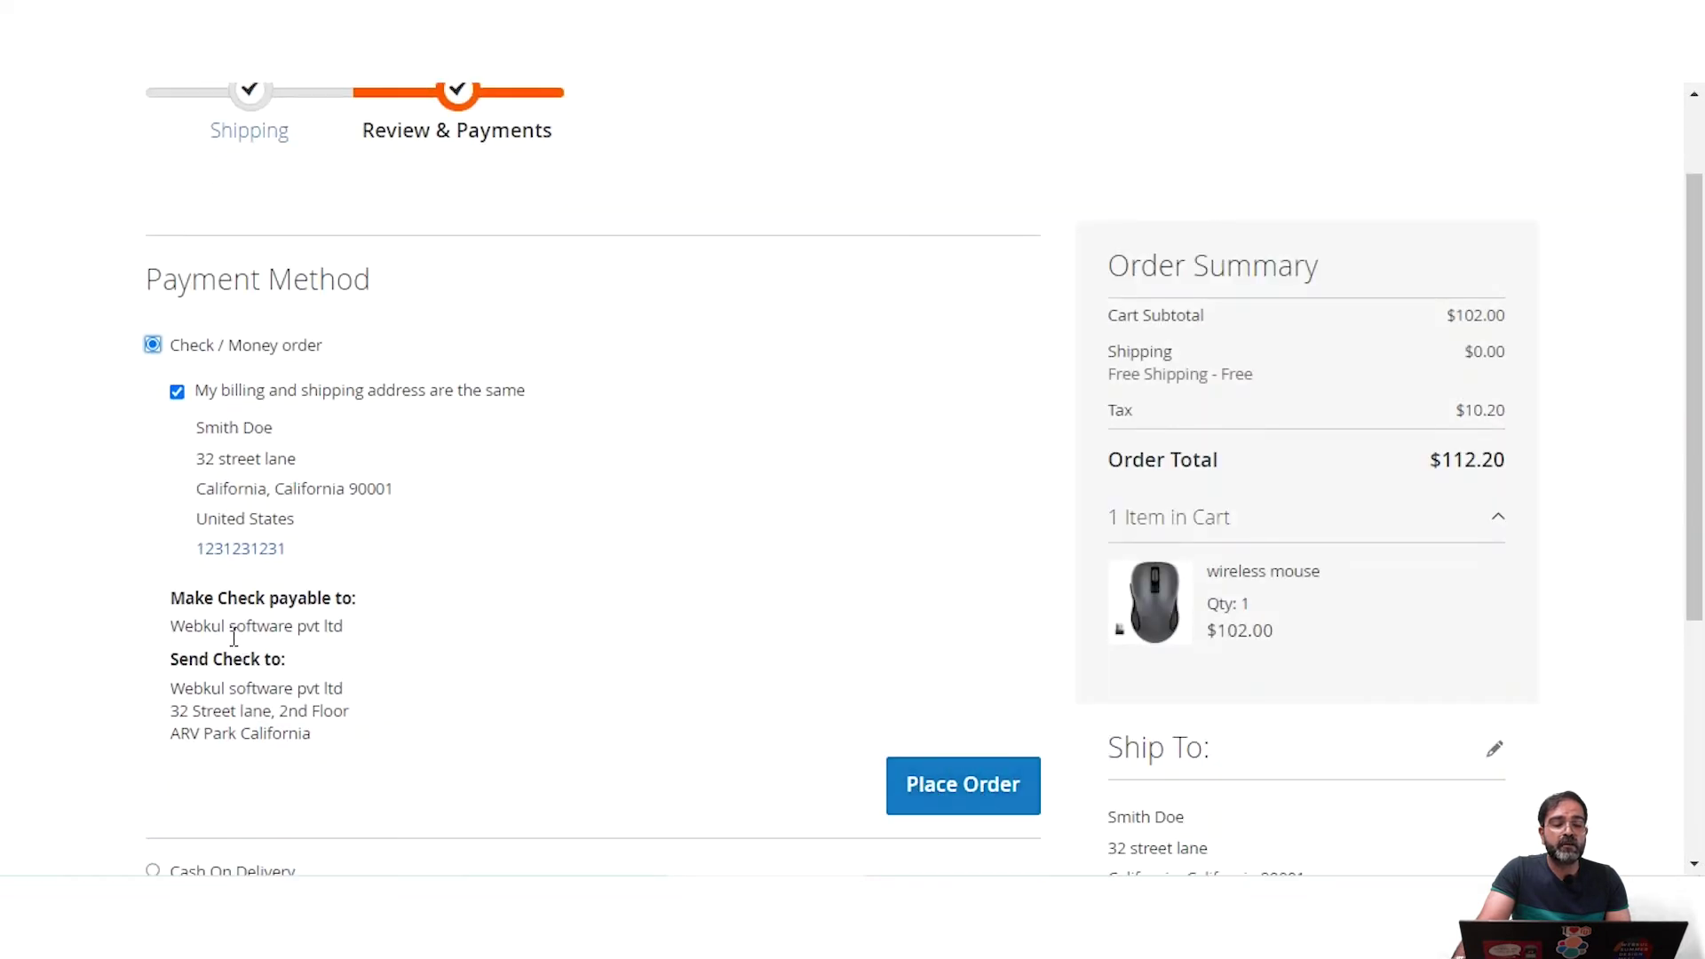
# Step: Examine the Make Check payable to and Send Check to details under Check / Money order on the checkout page
pyautogui.moveTo(174, 626); pyautogui.dragTo(369, 641)
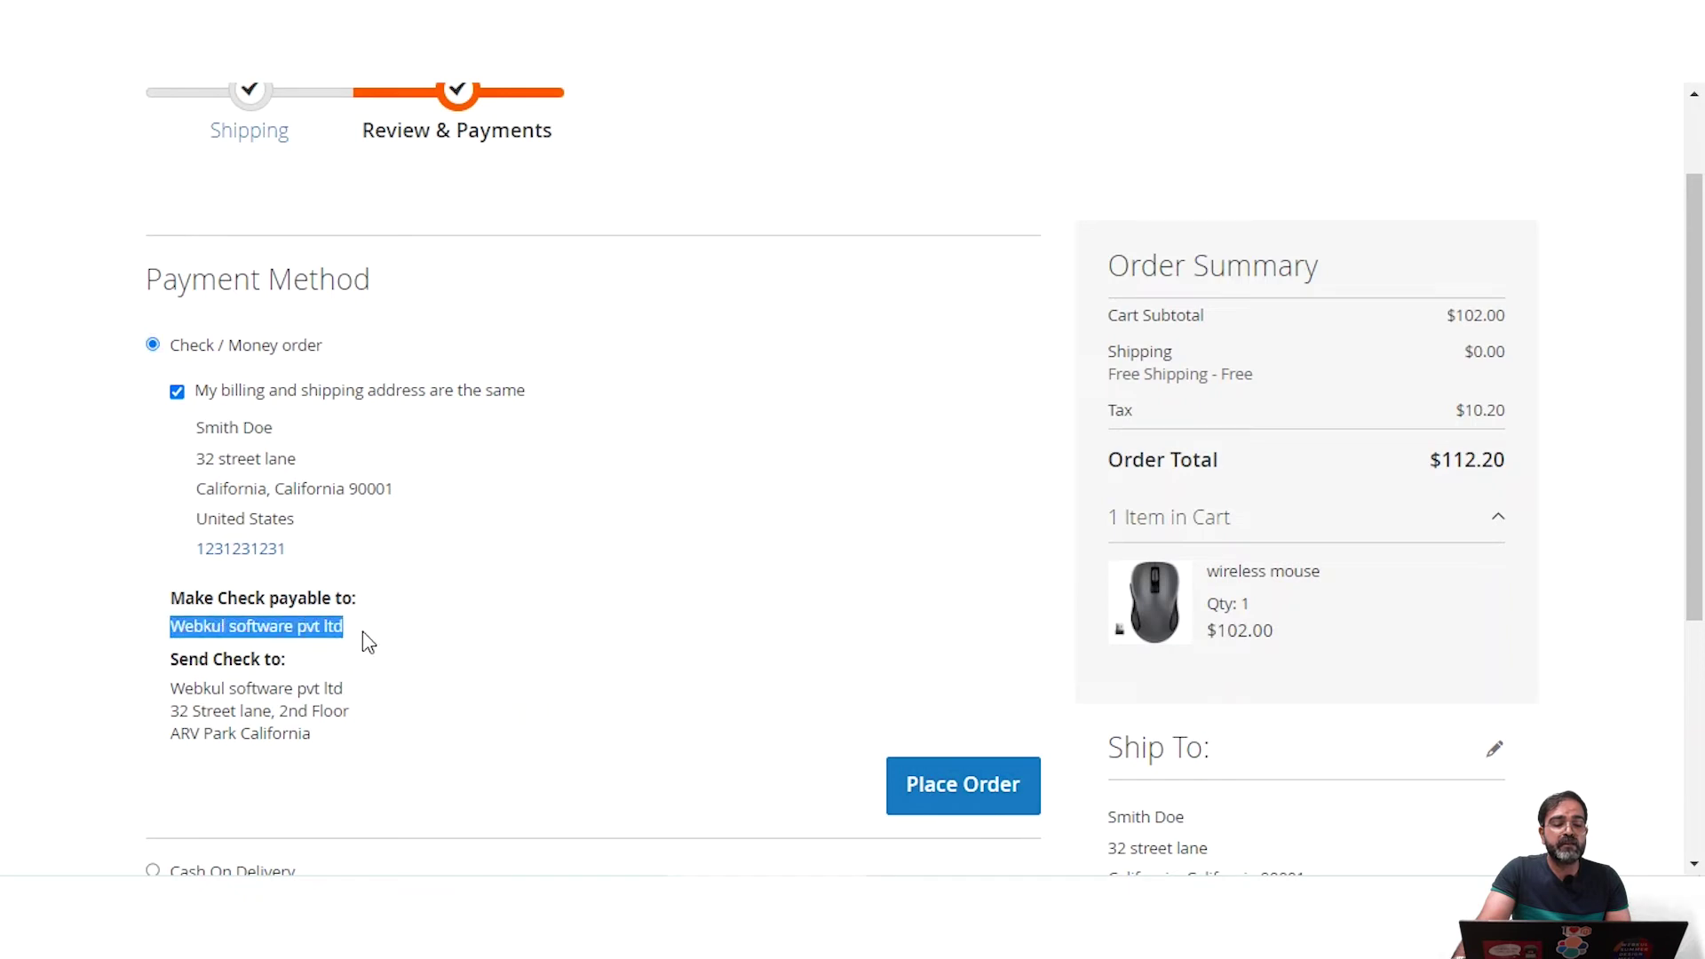
pyautogui.click(353, 632)
pyautogui.moveTo(183, 599); pyautogui.dragTo(326, 604)
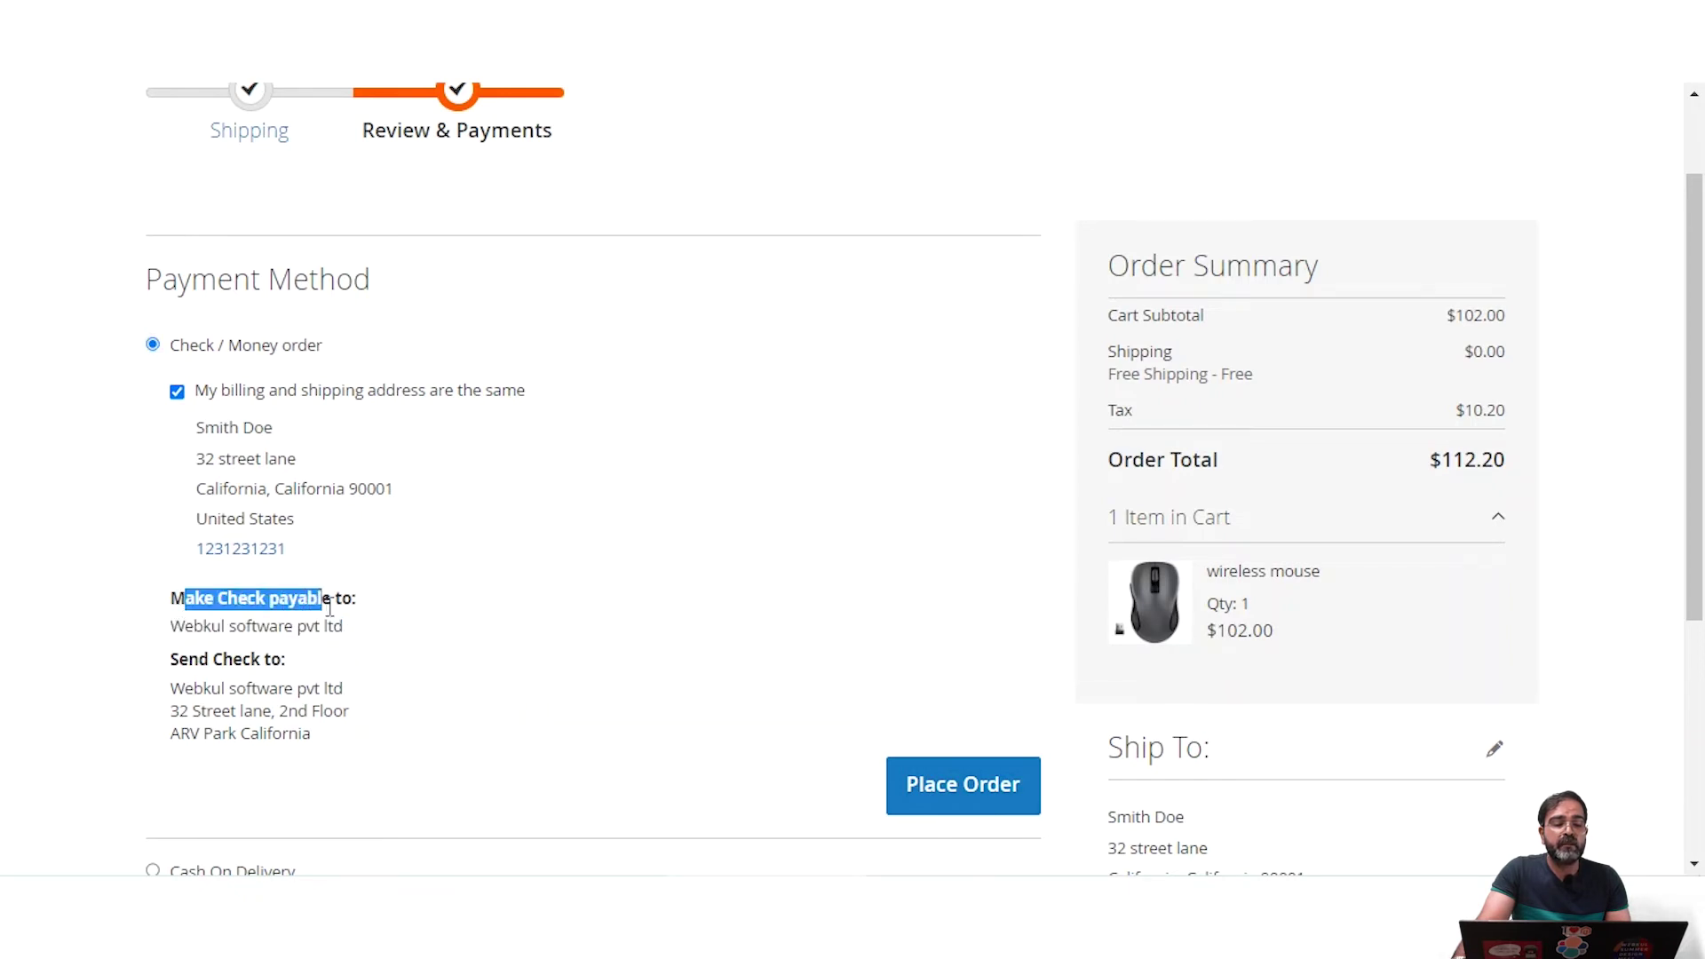
pyautogui.moveTo(173, 659); pyautogui.dragTo(297, 673)
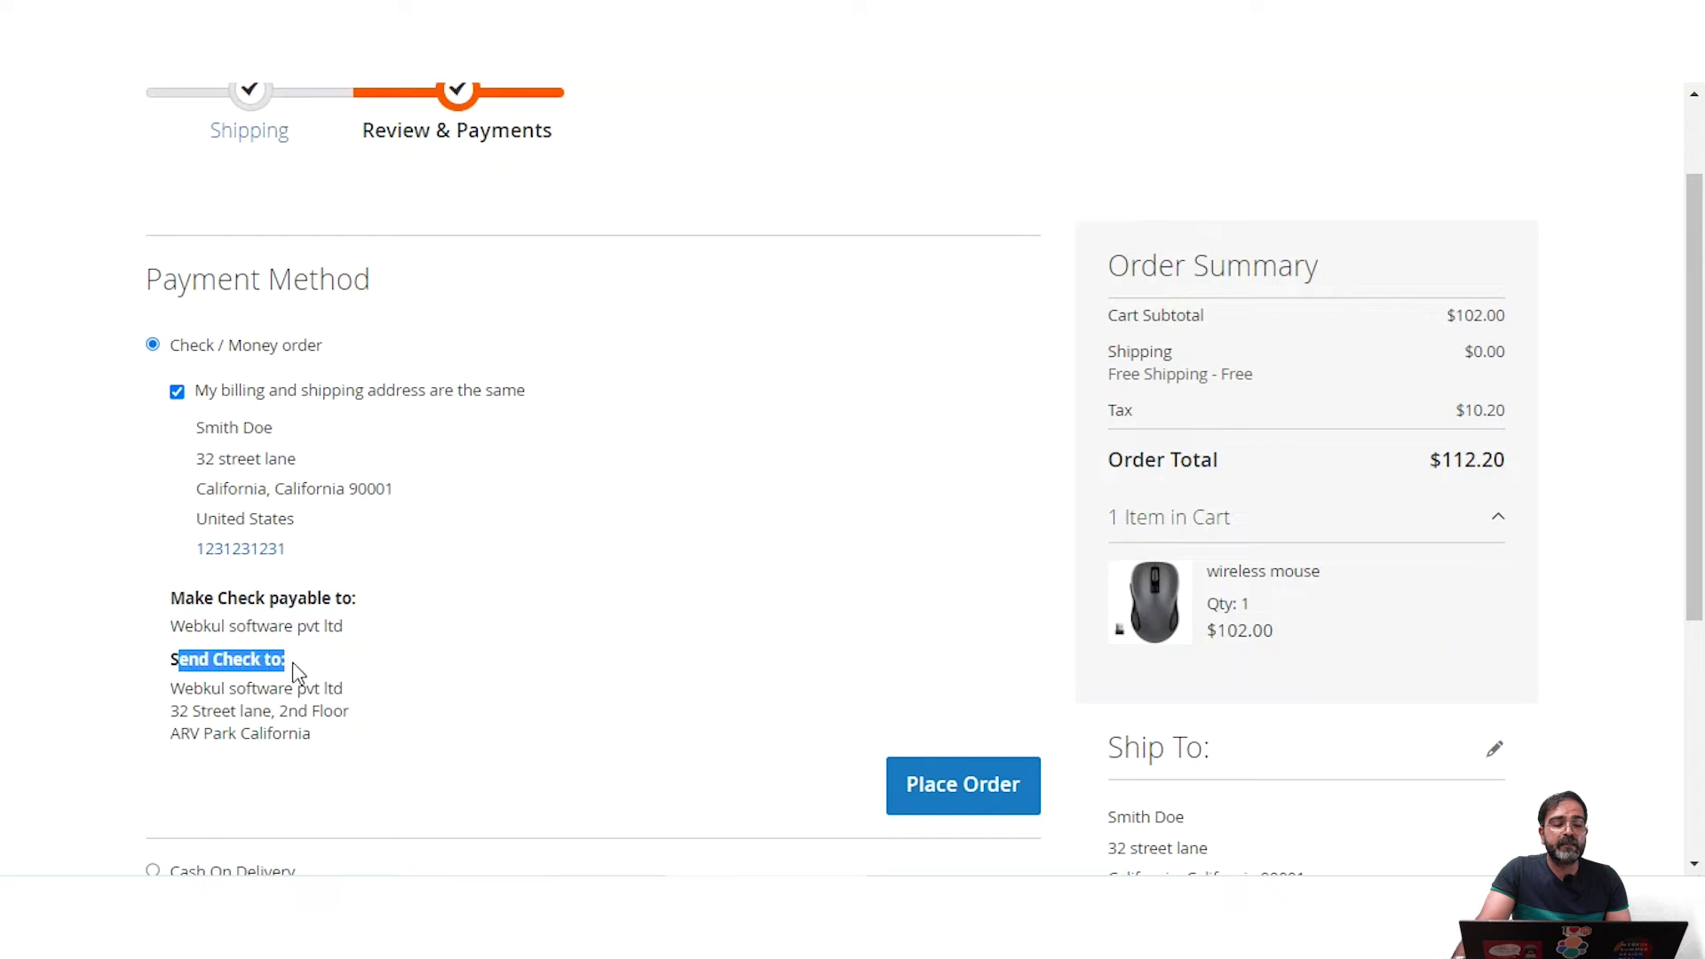
pyautogui.click(193, 697)
pyautogui.moveTo(193, 698); pyautogui.dragTo(315, 738)
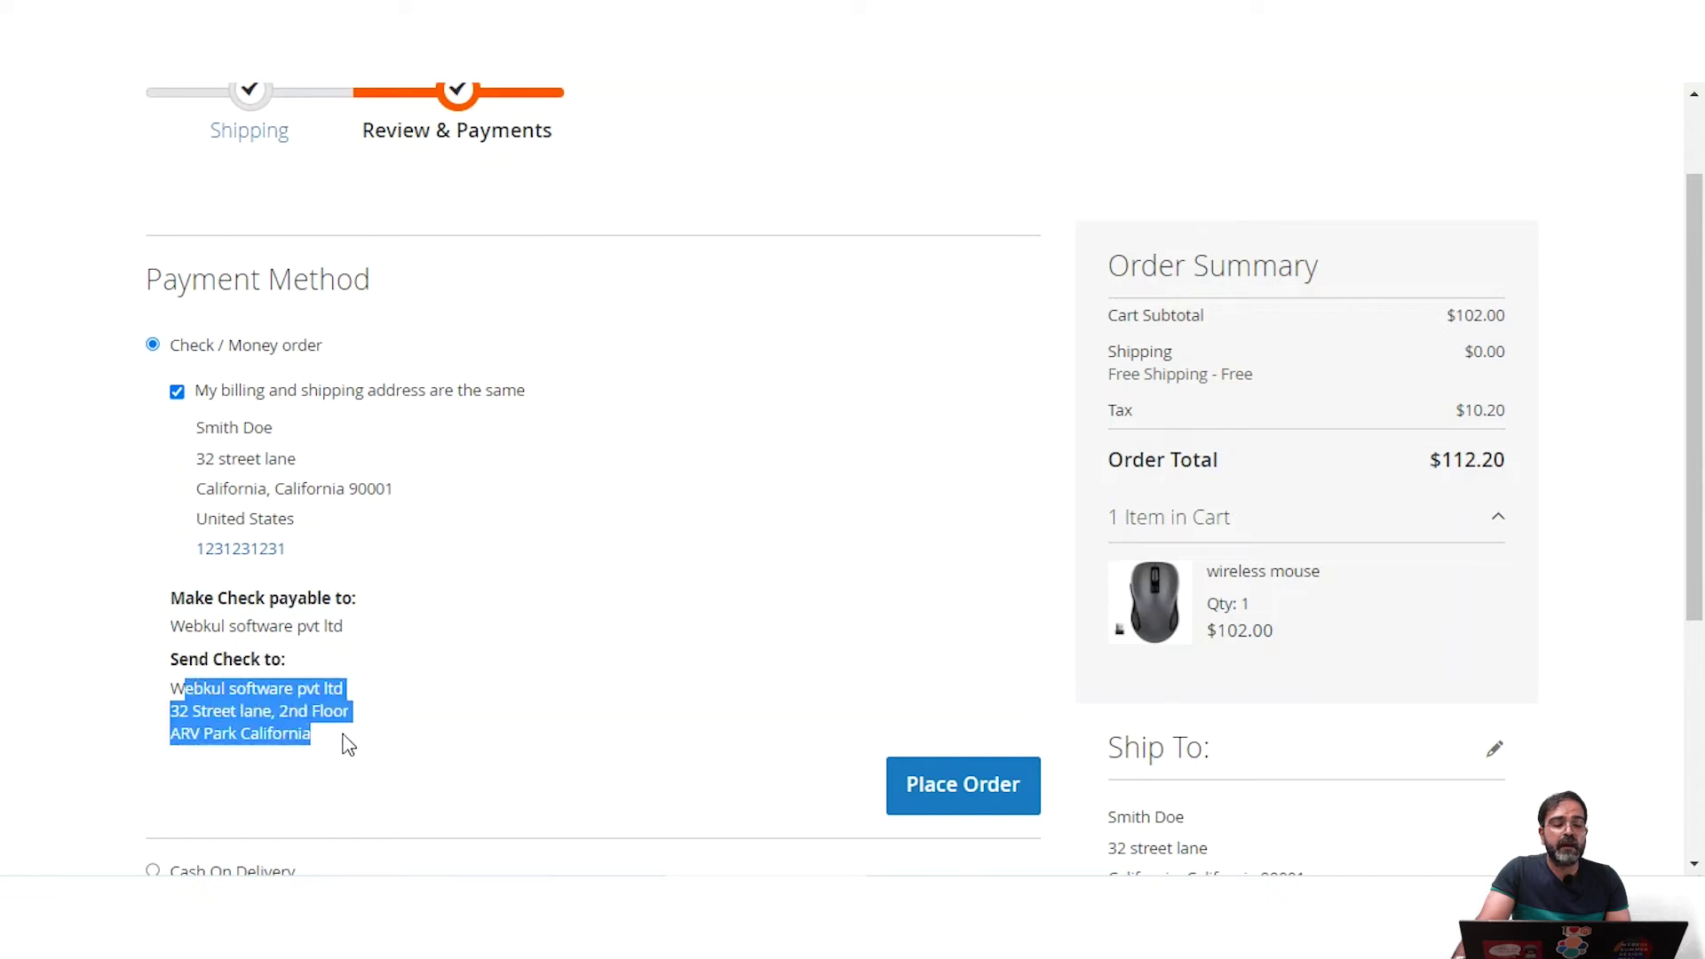
pyautogui.click(390, 710)
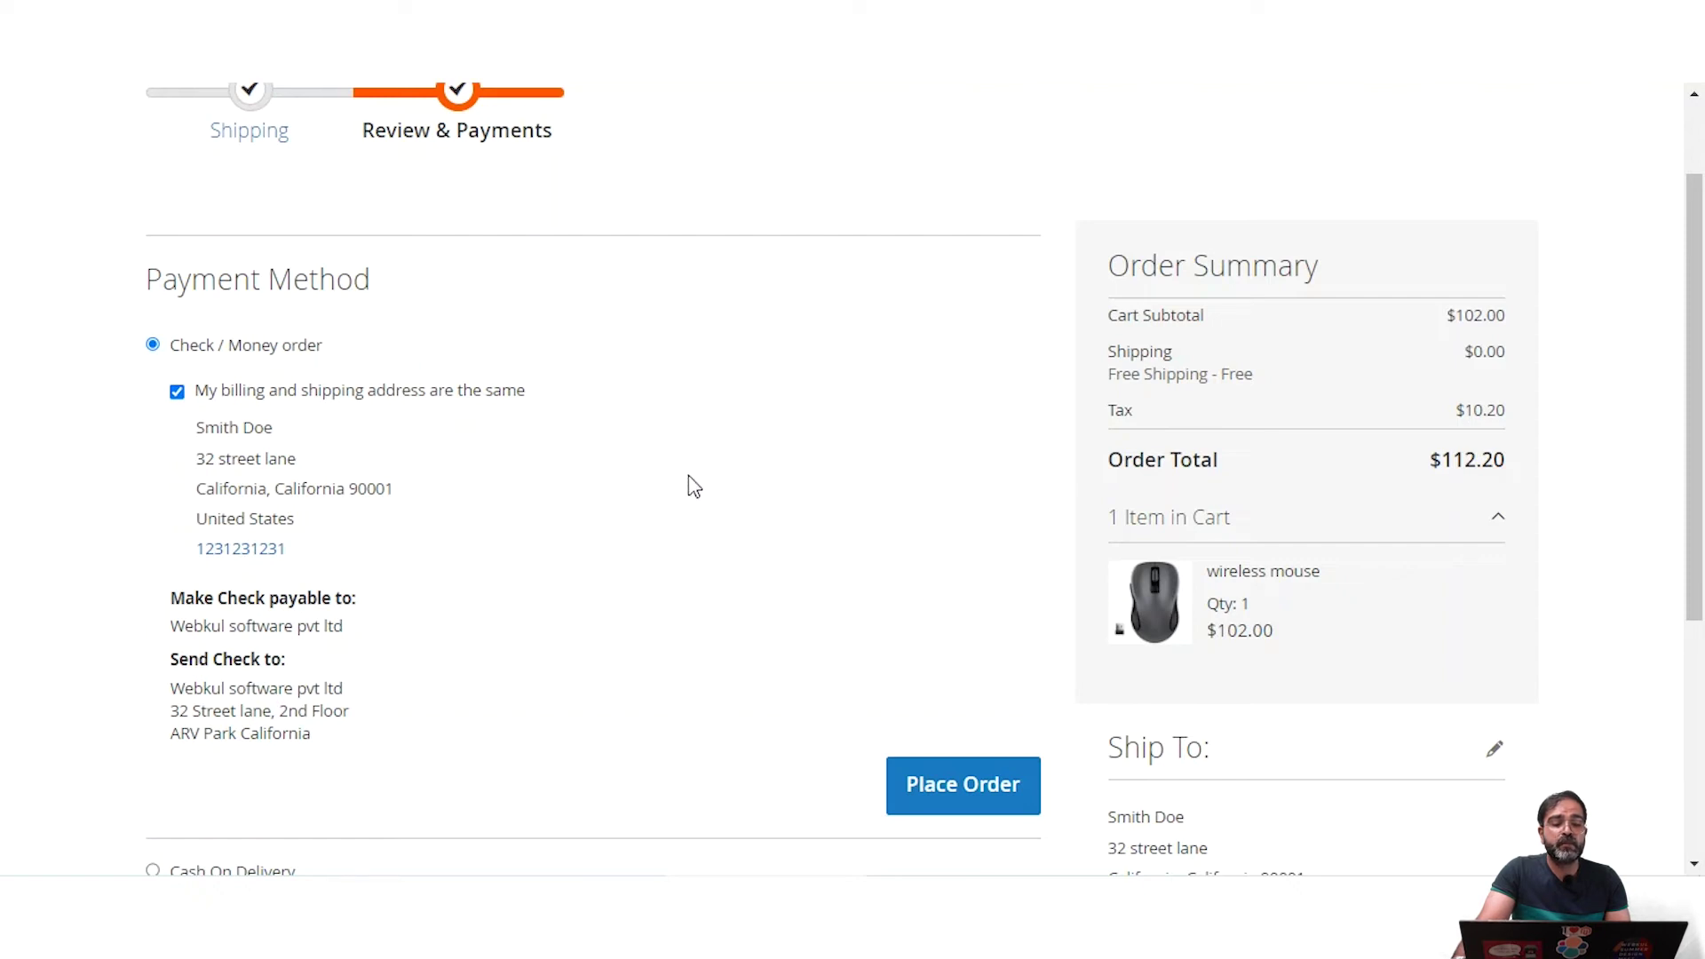
pyautogui.scroll(2, 805, 453)
pyautogui.scroll(-3, 805, 453)
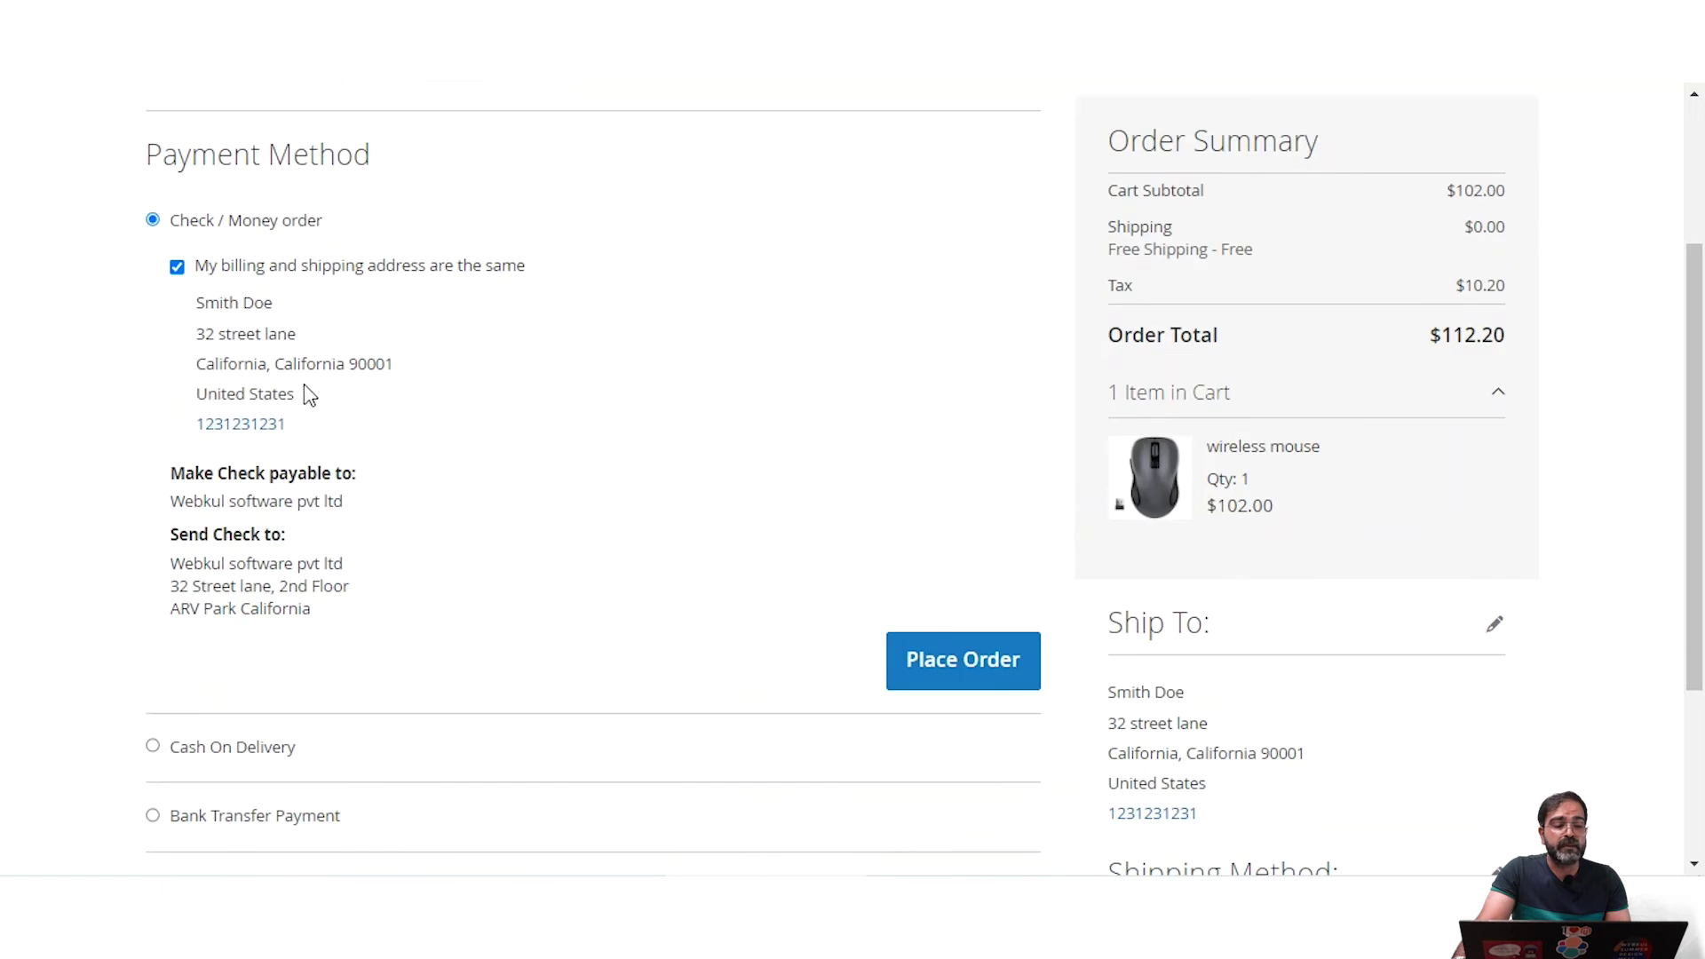
pyautogui.scroll(1, 308, 278)
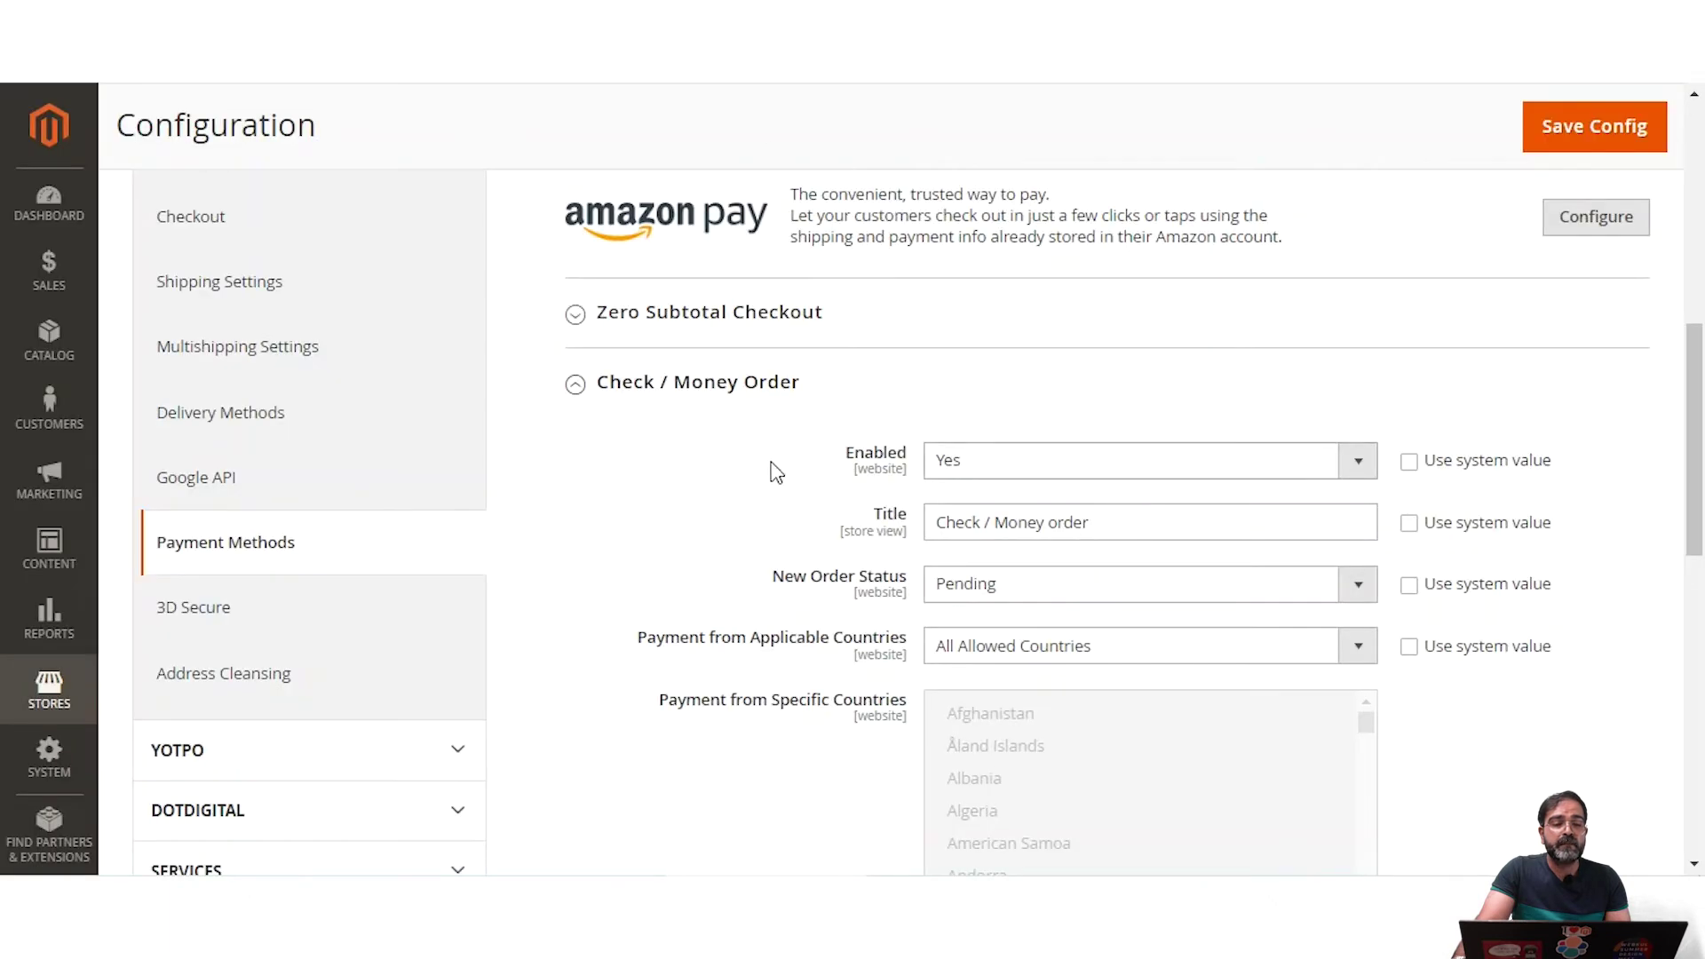
# Step: In the admin configuration, check Check / Money Order's Enabled, Title and New Order Status settings, comparing the title with the storefront checkout
pyautogui.click(1077, 461)
pyautogui.click(1048, 493)
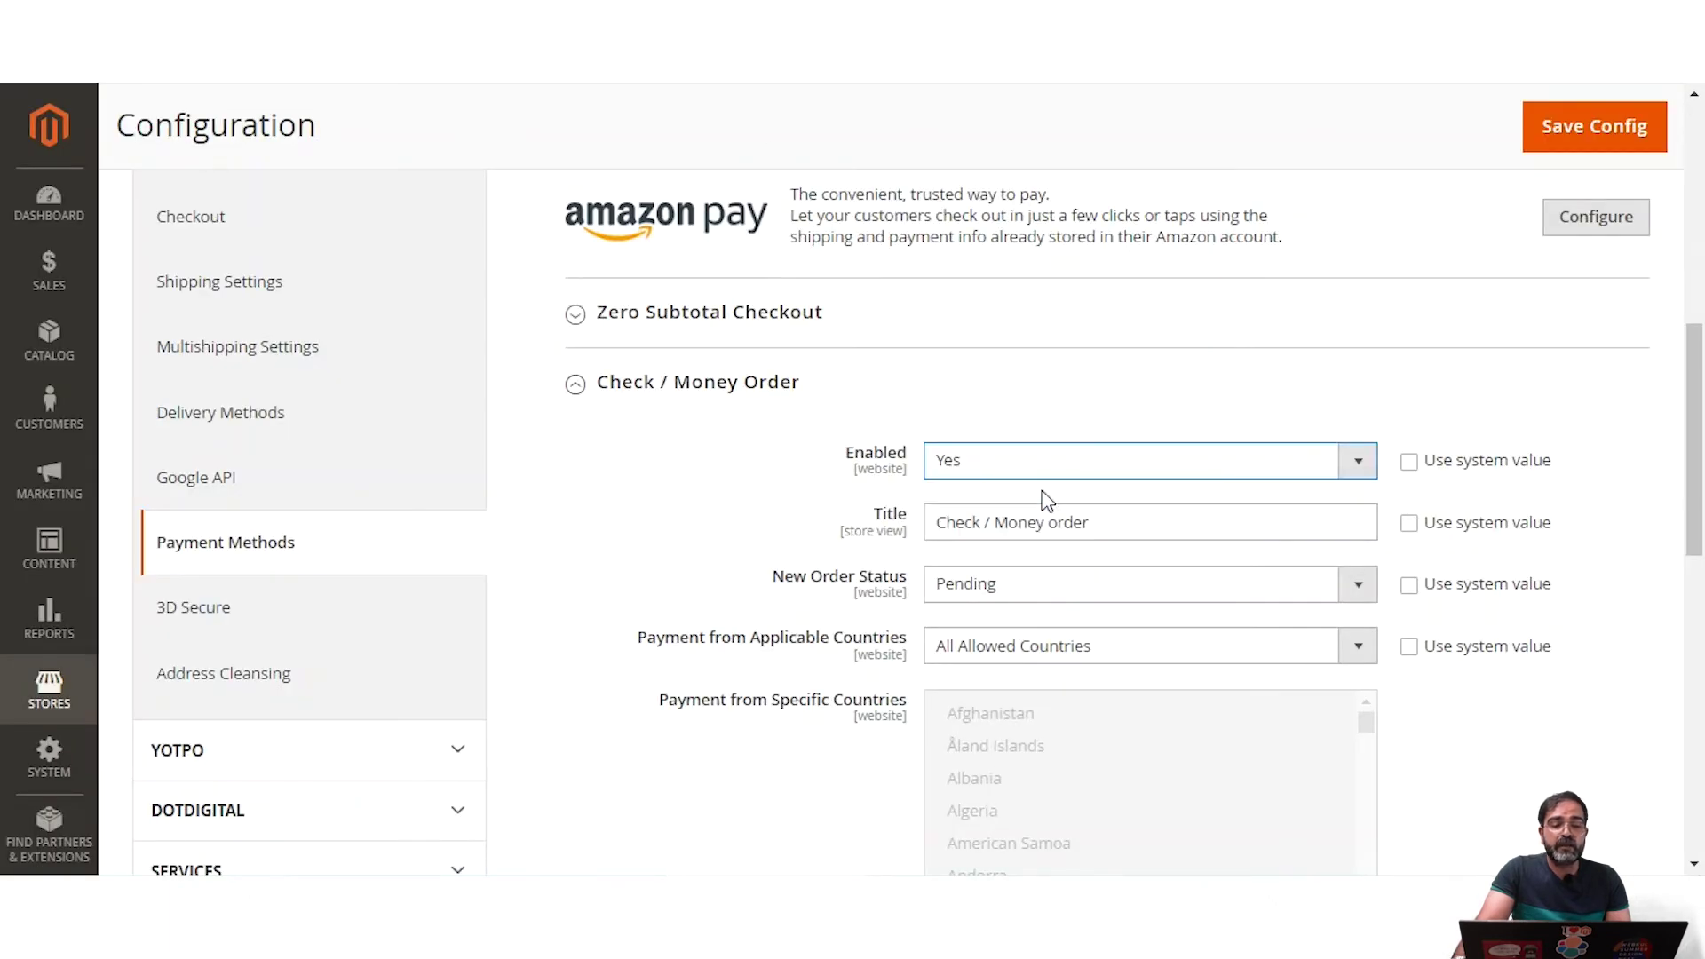
pyautogui.moveTo(1120, 523); pyautogui.dragTo(921, 521)
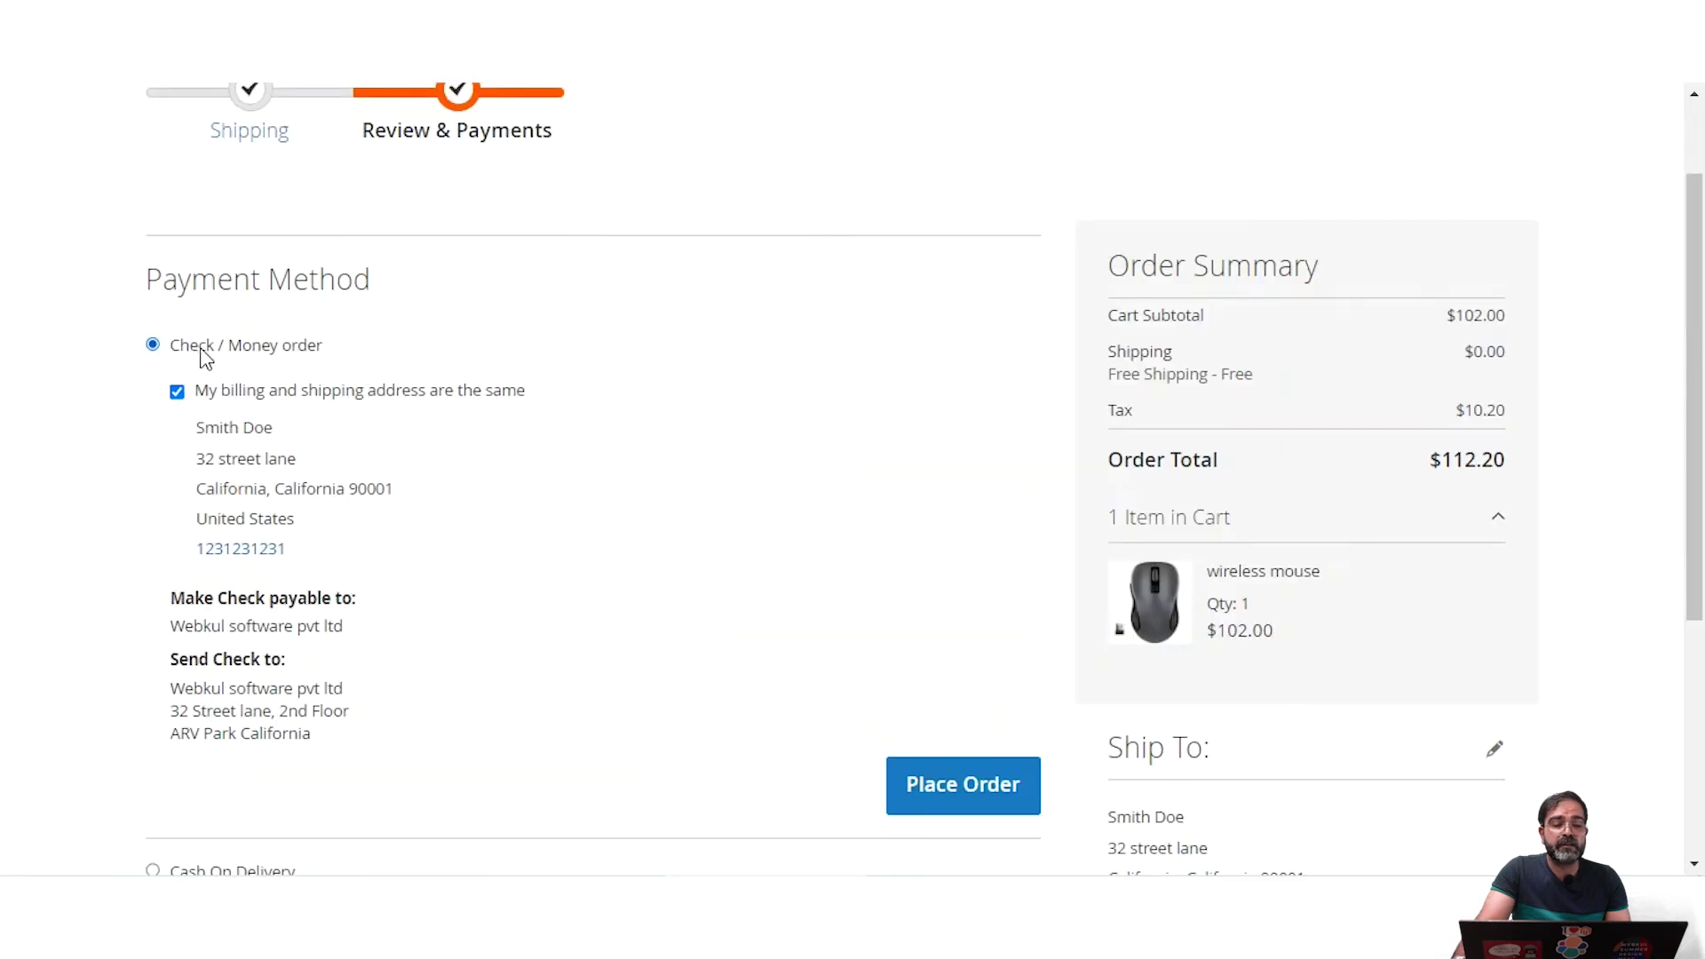
pyautogui.moveTo(323, 348); pyautogui.dragTo(180, 348)
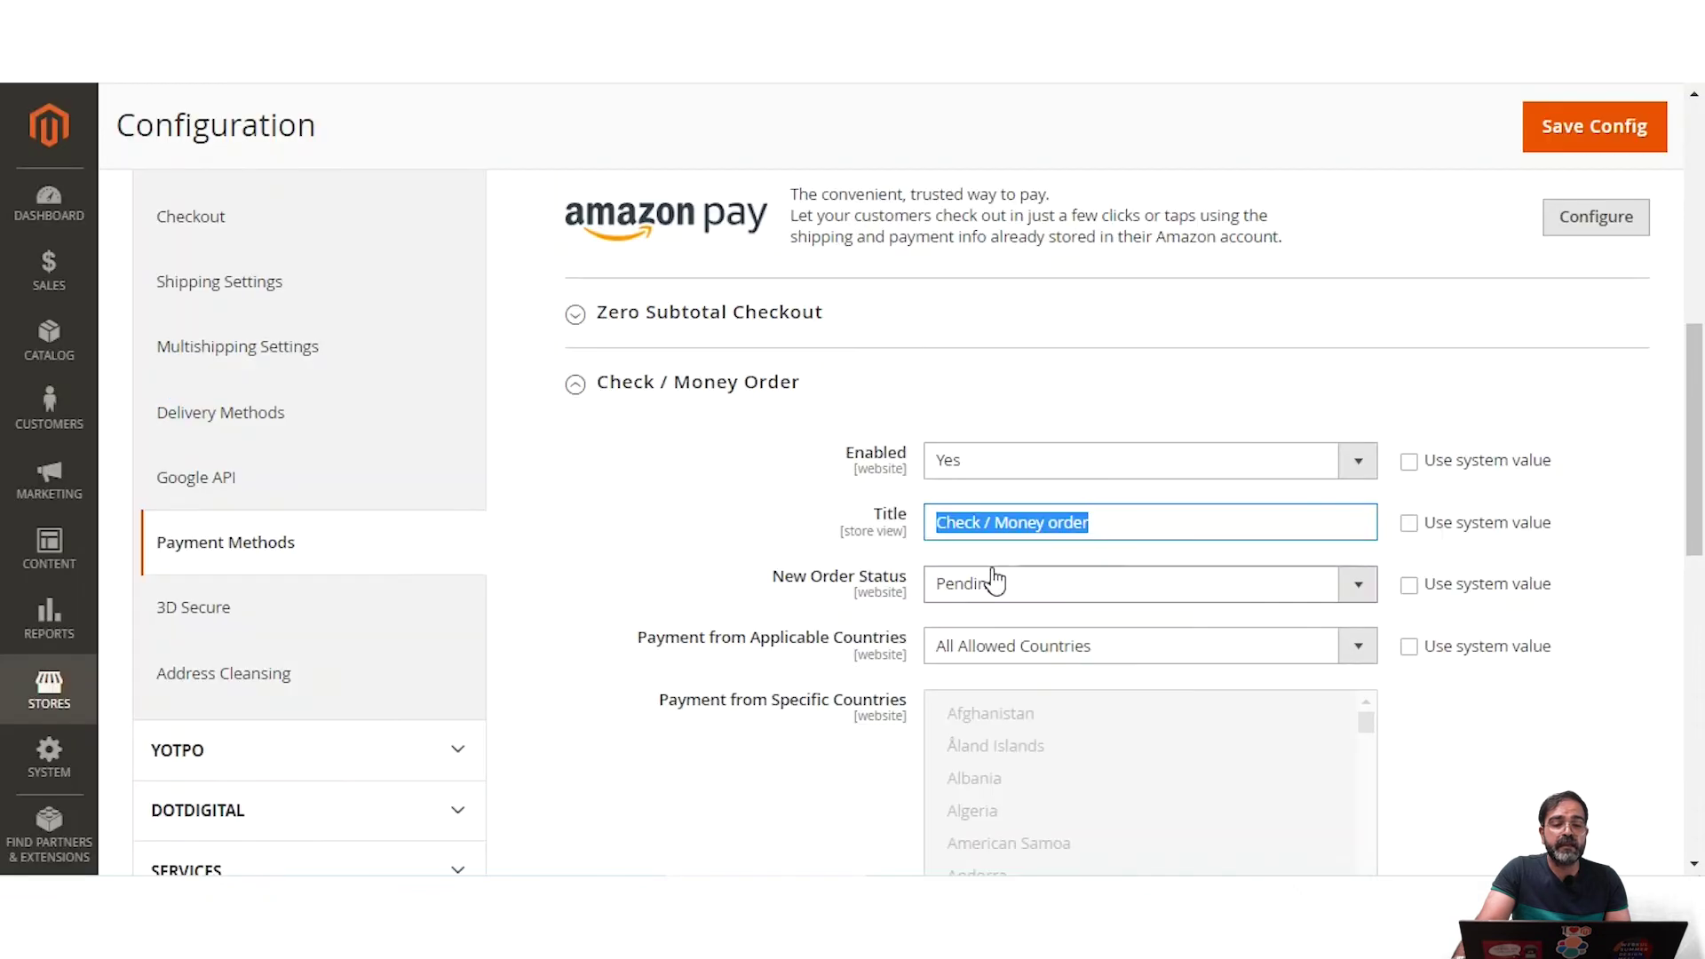
pyautogui.scroll(-1, 1012, 579)
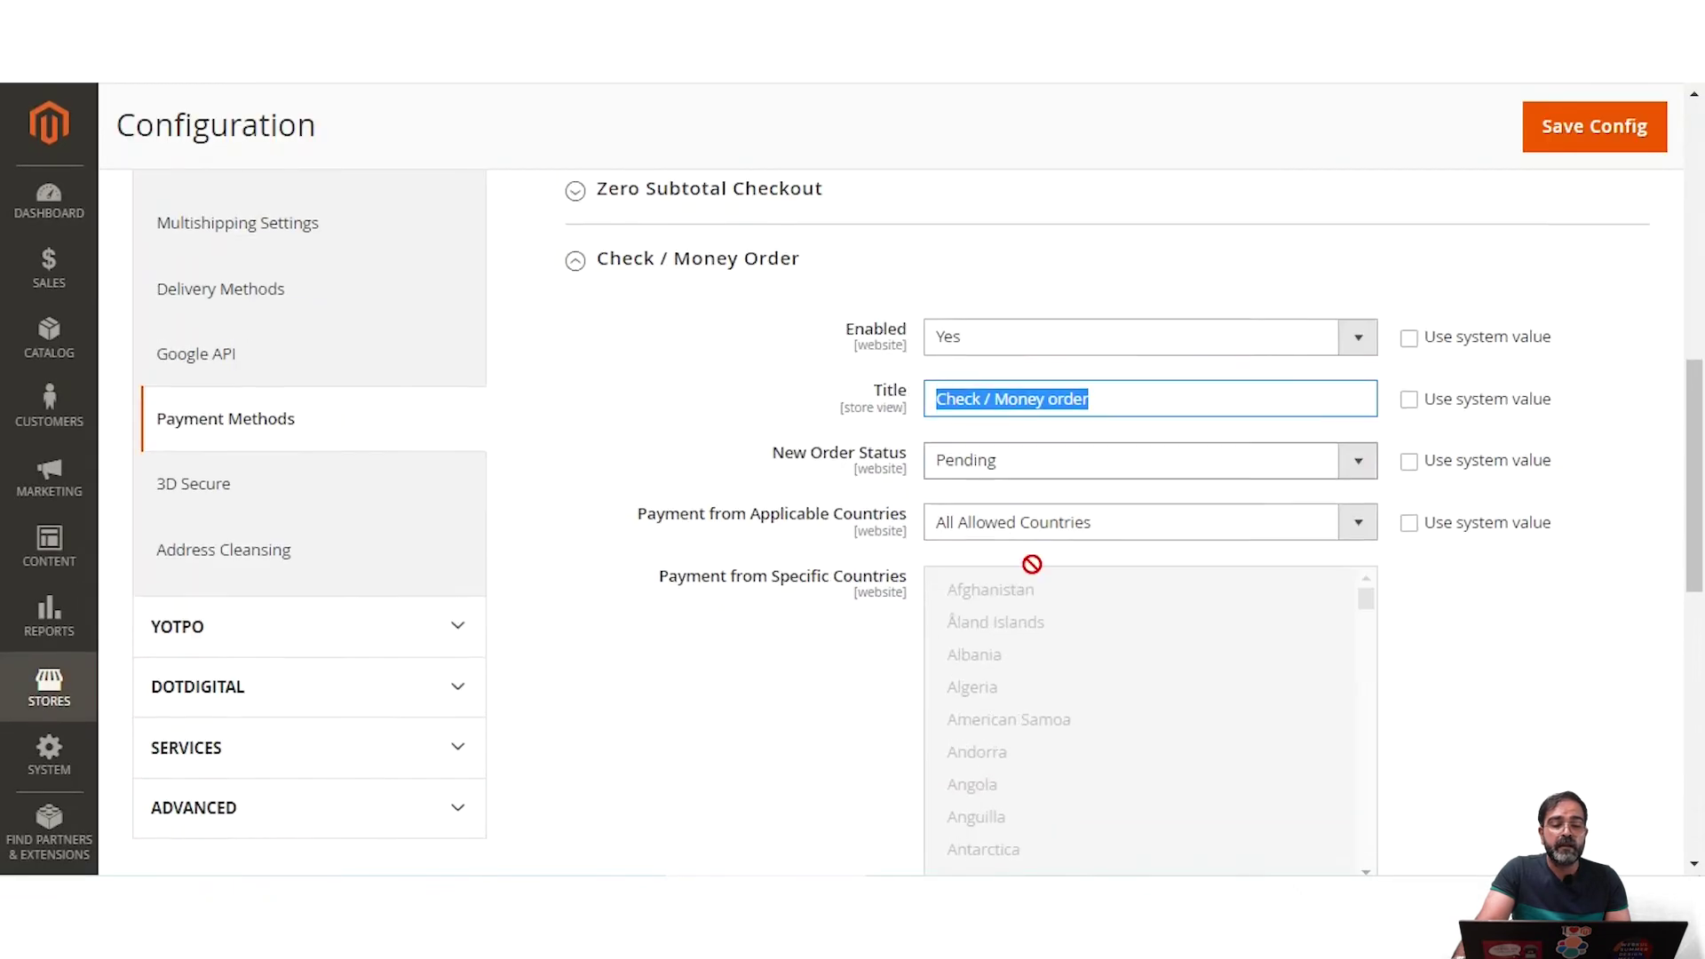
pyautogui.click(998, 478)
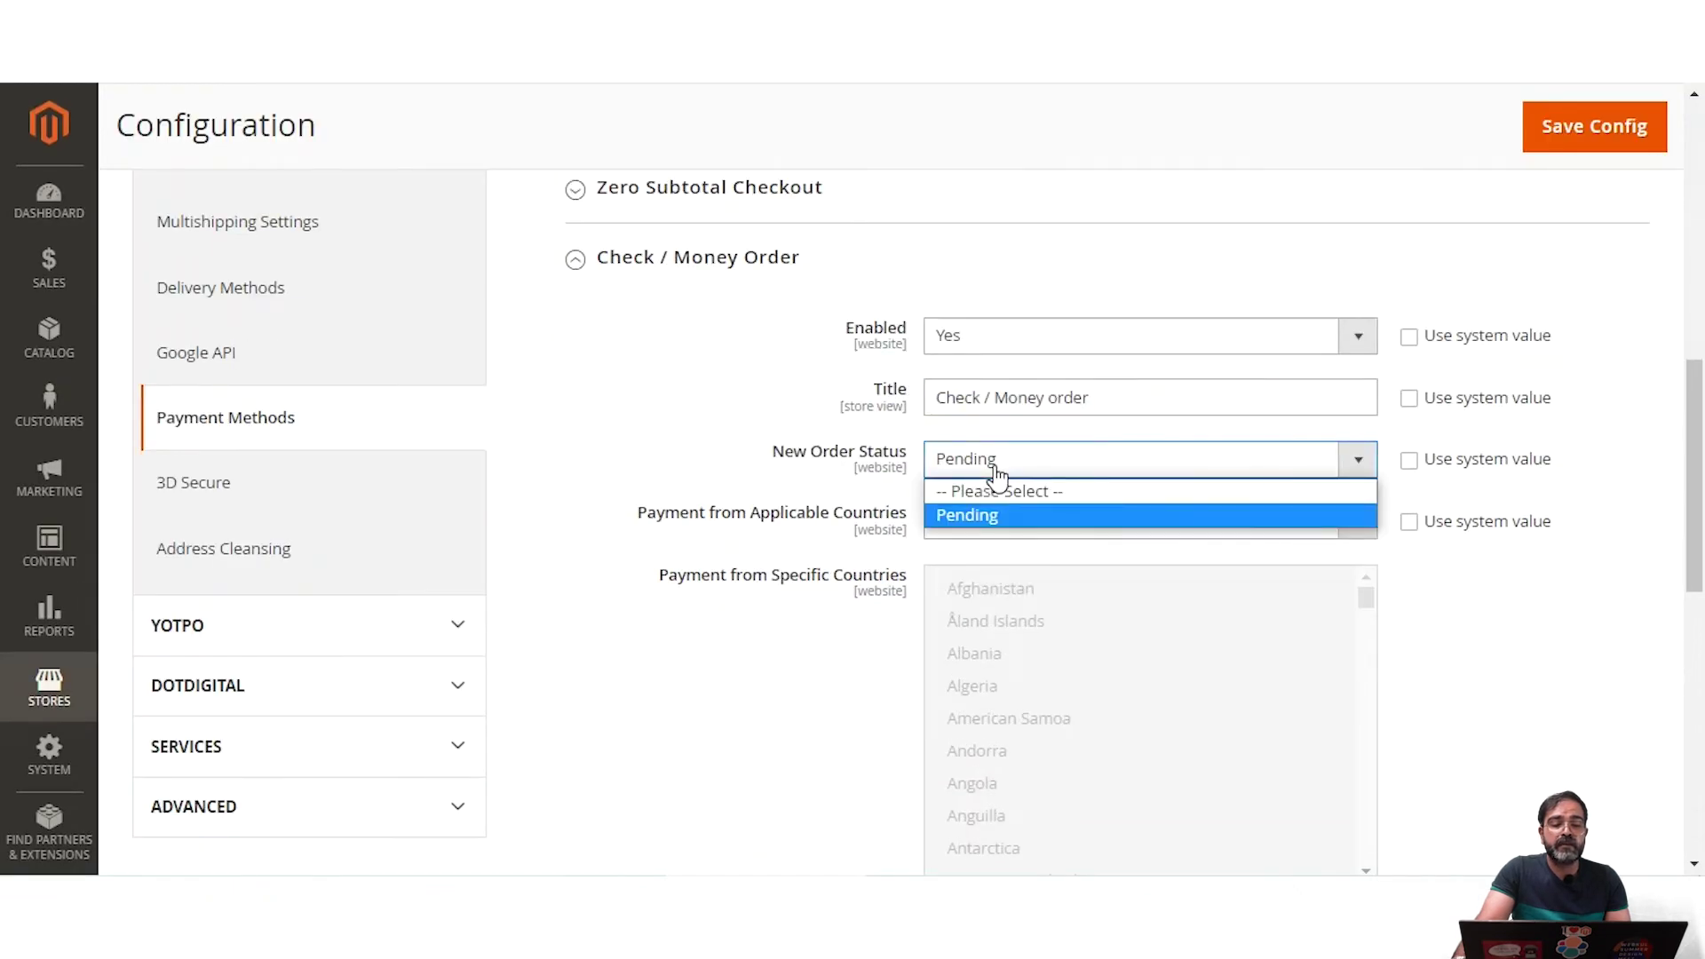
pyautogui.click(1019, 523)
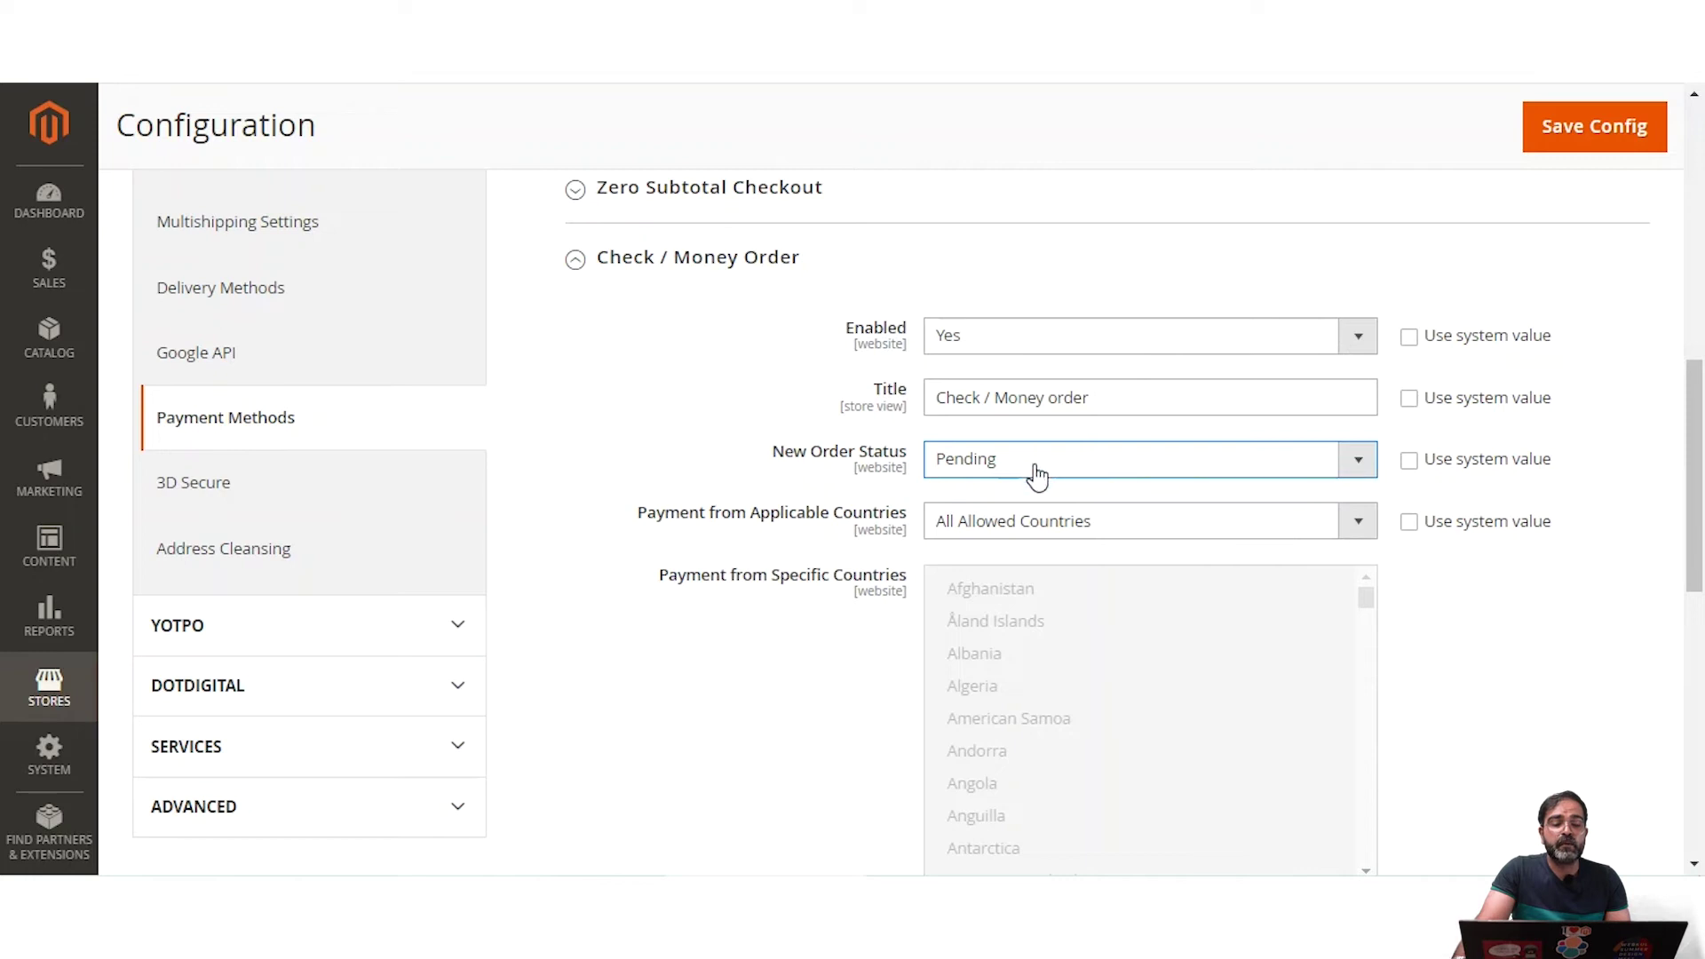
# Step: Restrict Check / Money Order to Specific Countries, selecting Åland Islands, Albania, Algeria and American Samoa
pyautogui.moveTo(666, 522); pyautogui.dragTo(915, 522)
pyautogui.click(1035, 526)
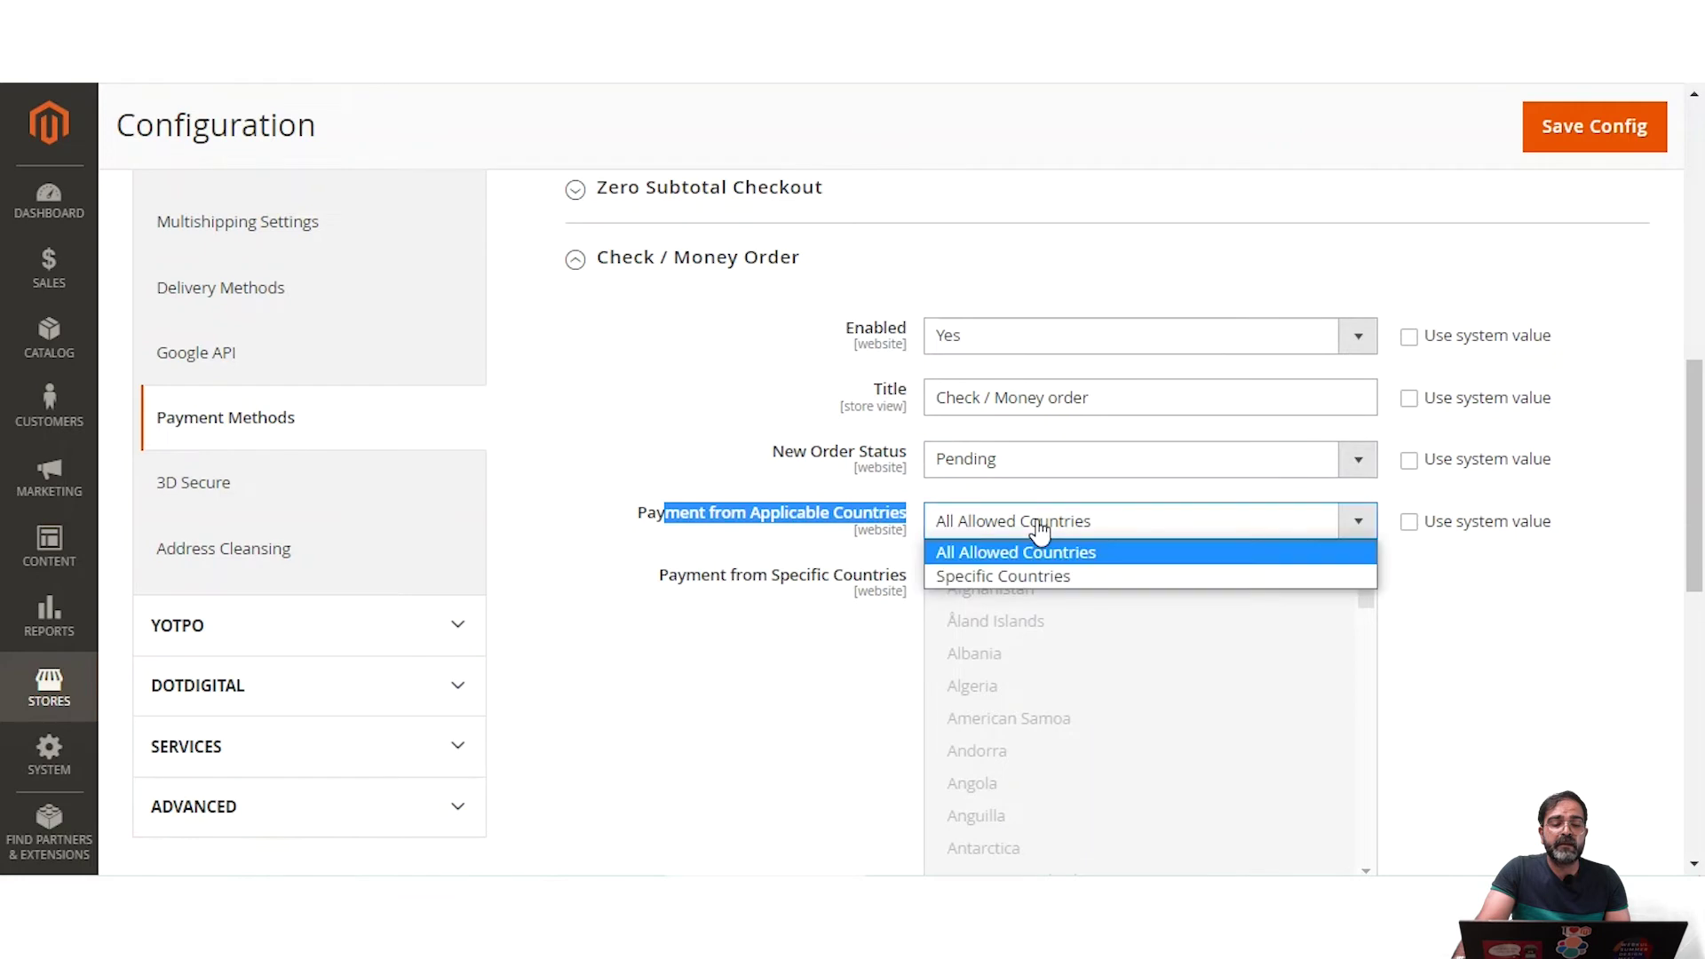
pyautogui.click(1020, 578)
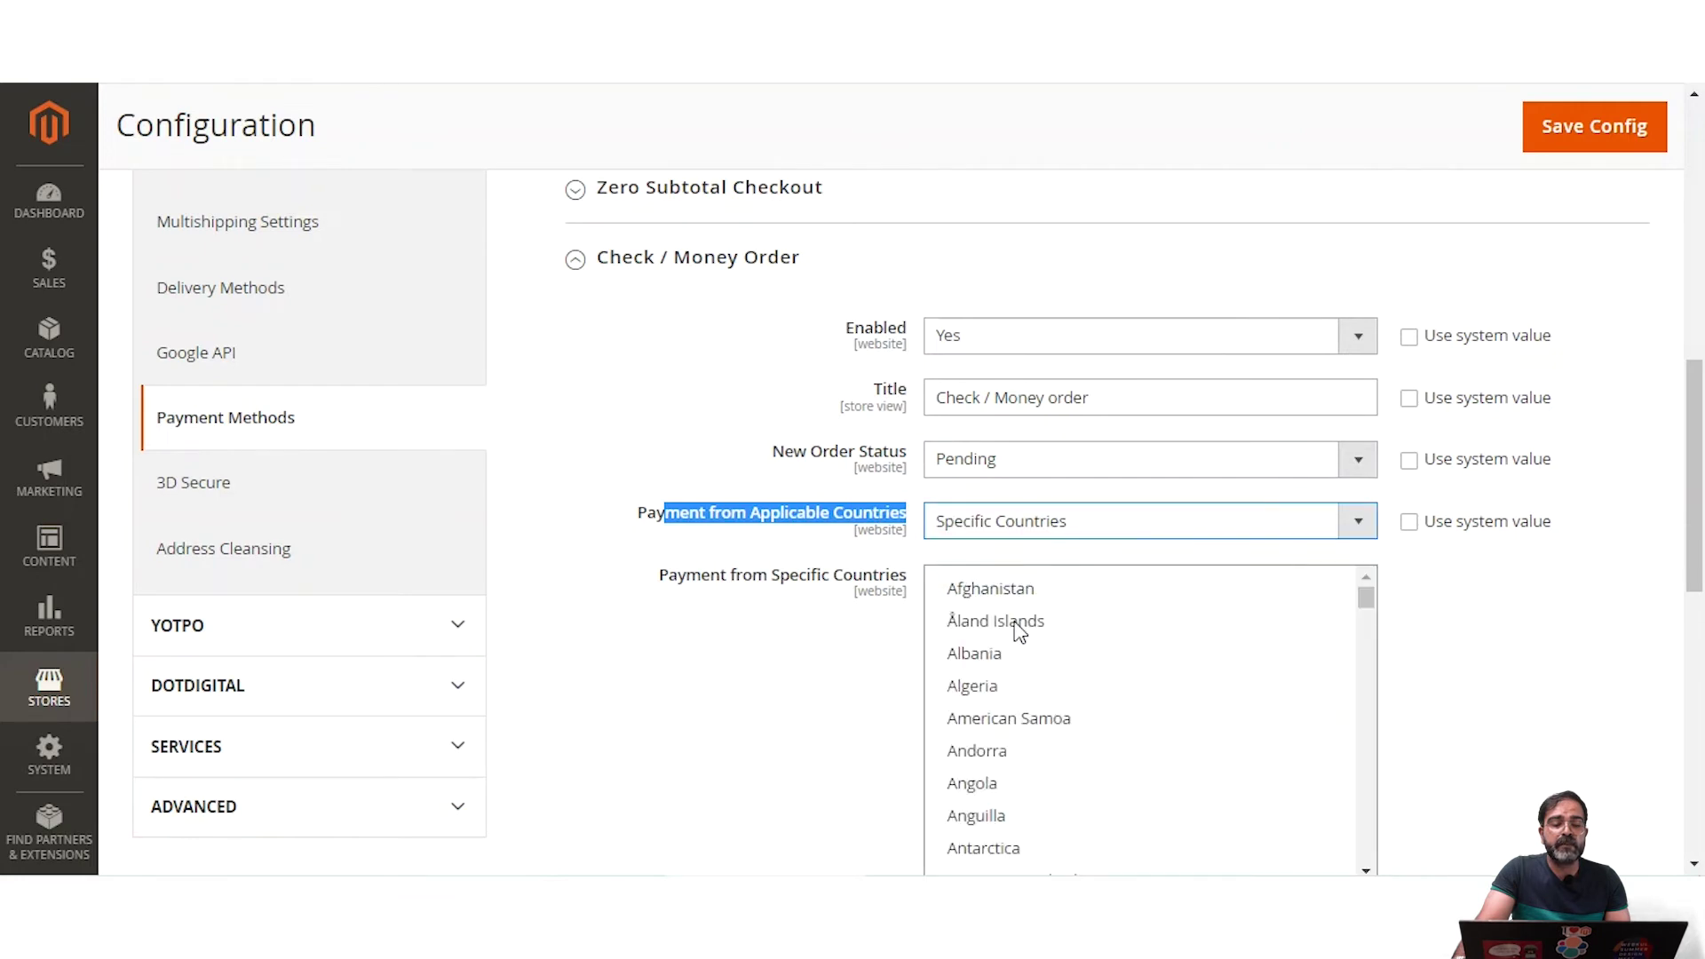
pyautogui.click(1020, 622)
pyautogui.keyDown('ctrl'); pyautogui.click(1000, 639); pyautogui.keyUp('ctrl')
pyautogui.keyDown('ctrl'); pyautogui.click(1002, 658); pyautogui.keyUp('ctrl')
pyautogui.keyDown('ctrl'); pyautogui.click(1011, 692); pyautogui.keyUp('ctrl')
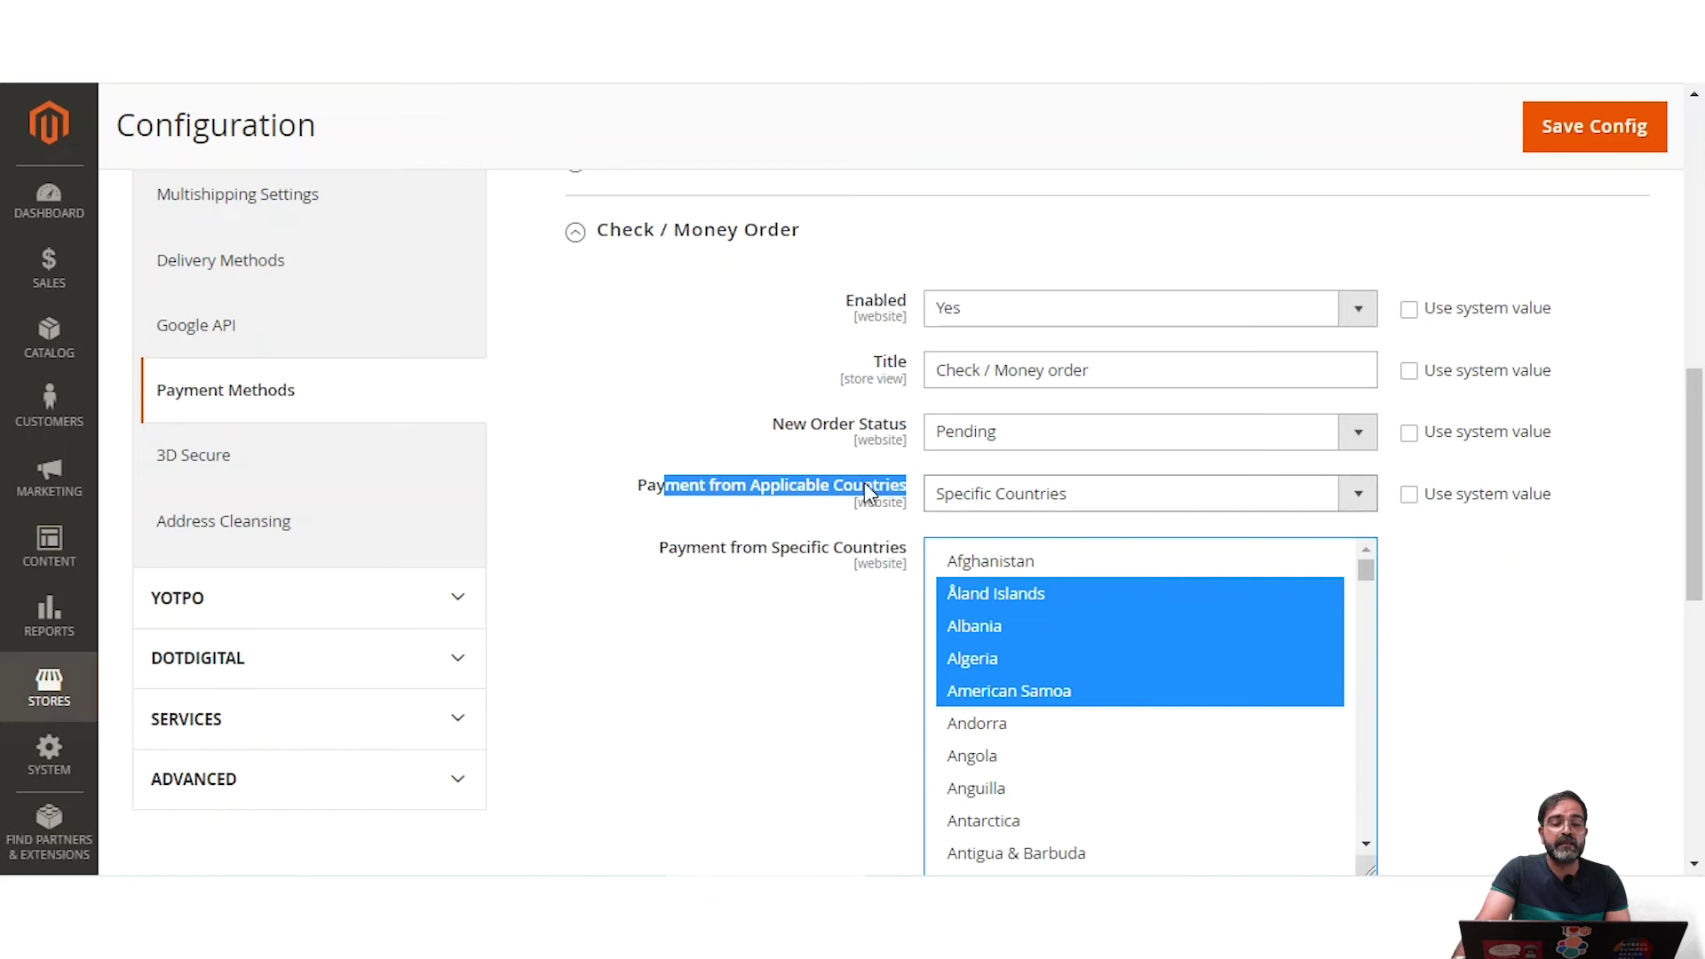
# Step: Compare the Make Check Payable to setting with the payee shown on the storefront payment page
pyautogui.scroll(-5, 845, 437)
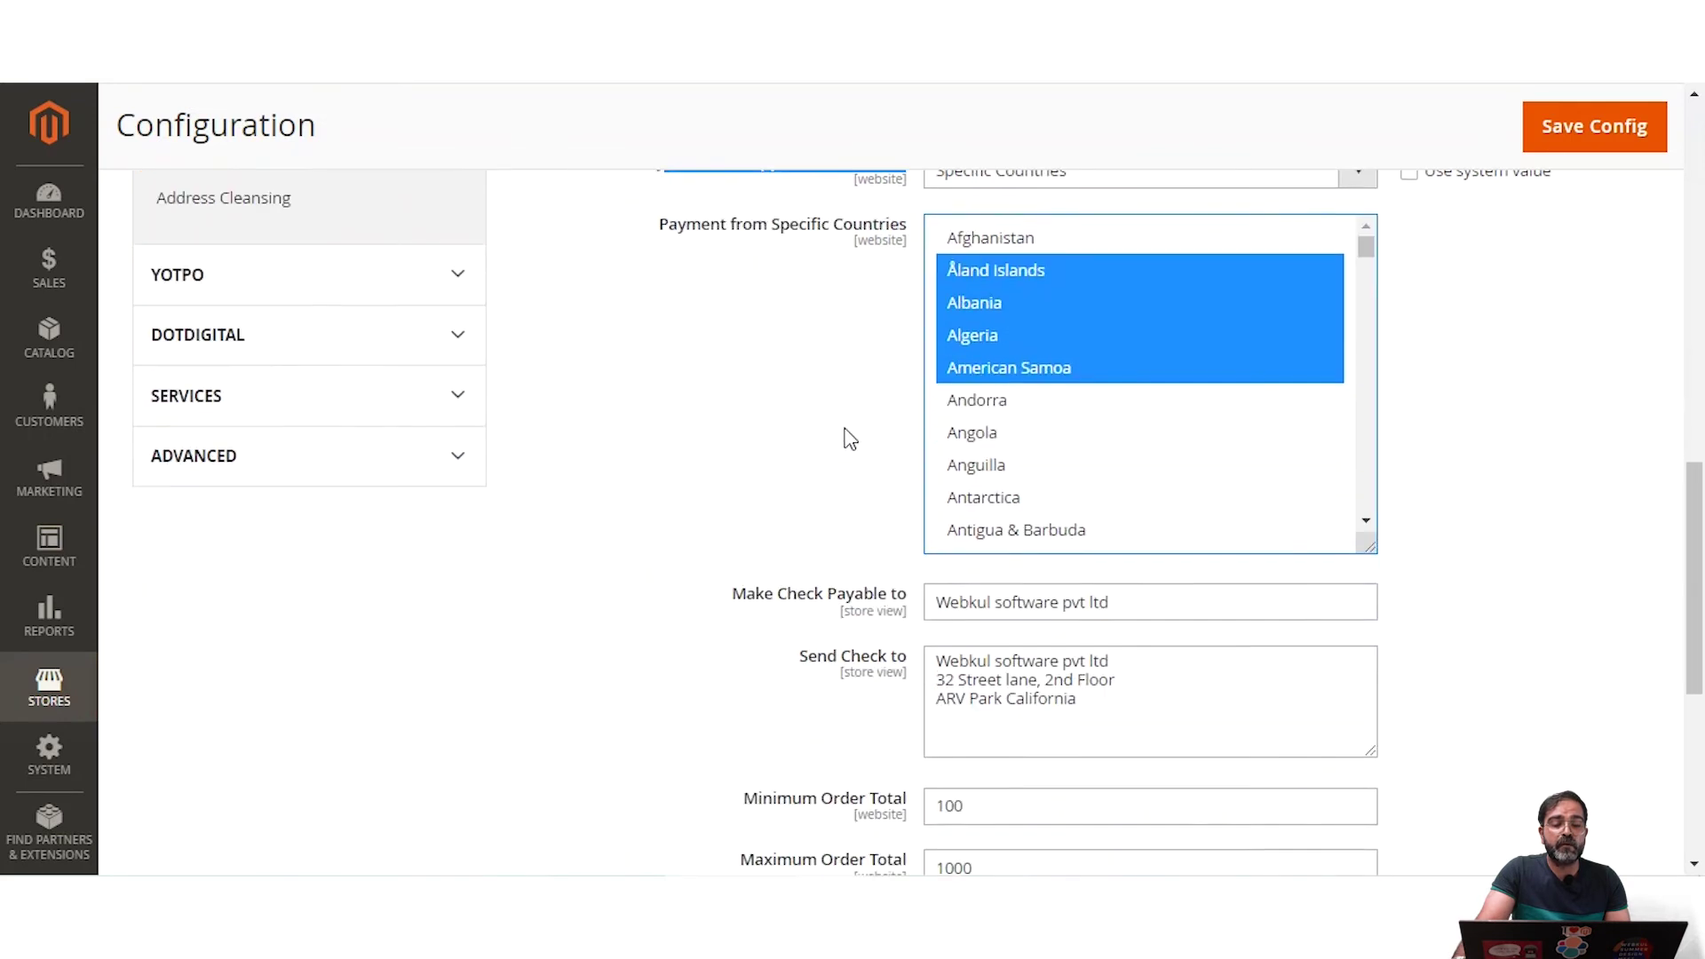
pyautogui.click(751, 427)
pyautogui.moveTo(750, 426); pyautogui.dragTo(903, 430)
pyautogui.moveTo(1118, 428); pyautogui.dragTo(909, 437)
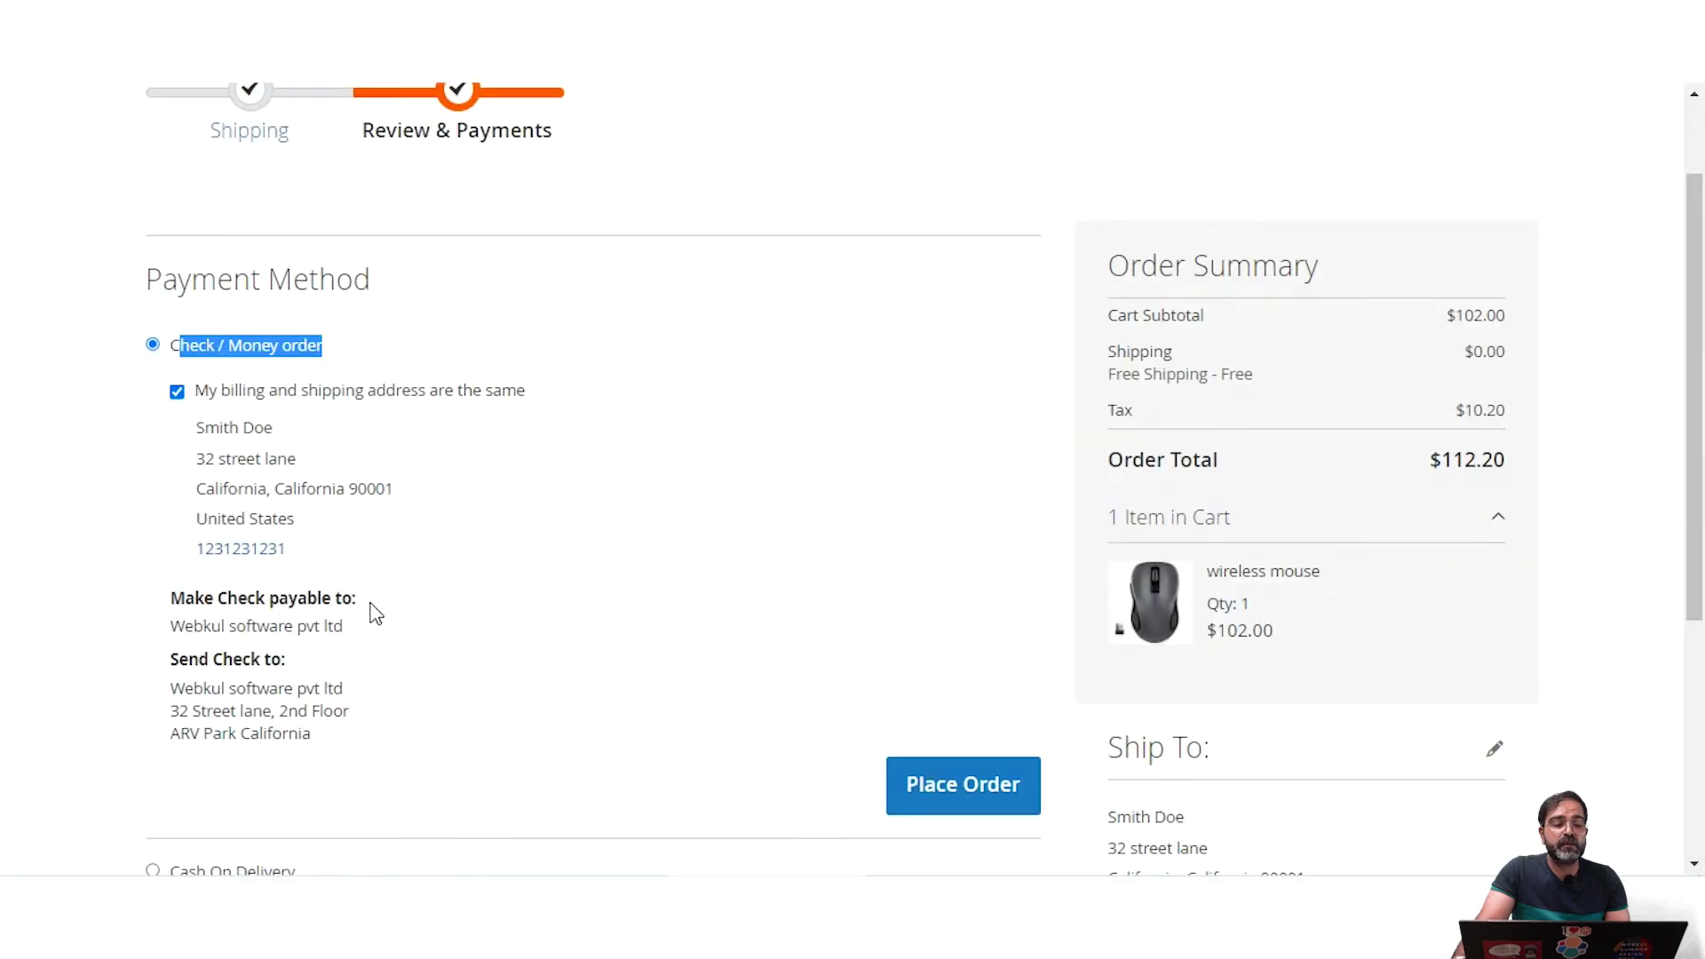
pyautogui.moveTo(362, 607); pyautogui.dragTo(162, 613)
pyautogui.moveTo(346, 629); pyautogui.dragTo(183, 627)
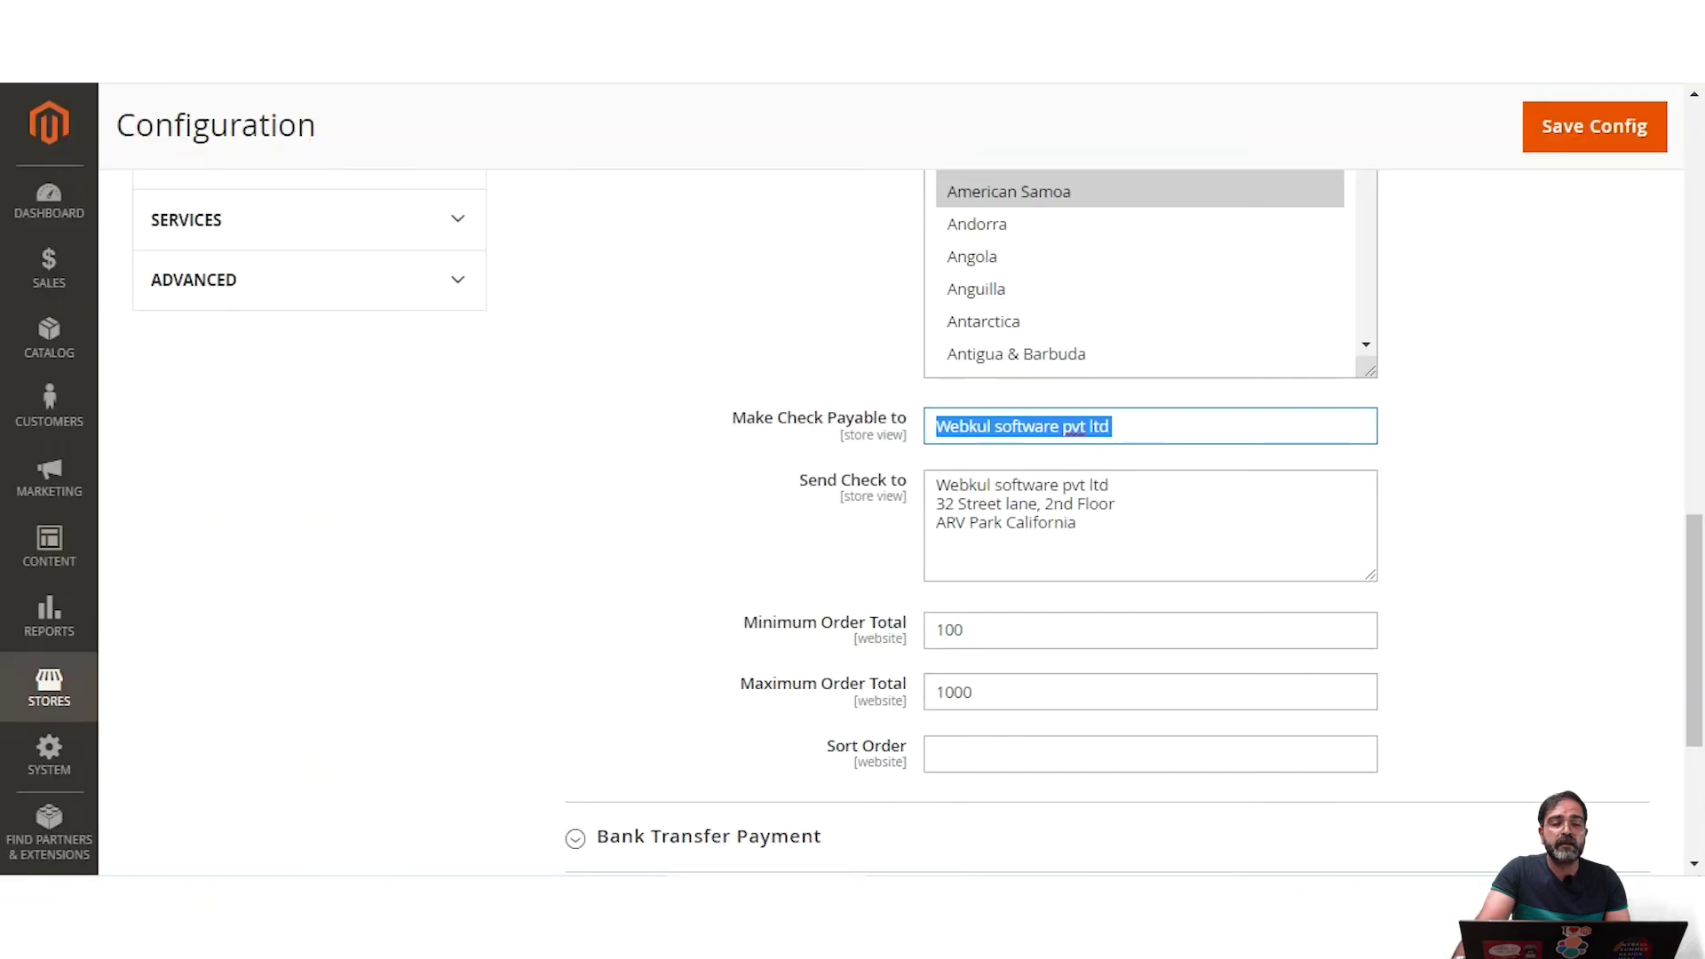
# Step: Compare the Send Check to address in the configuration with the mailing address shown at storefront checkout
pyautogui.scroll(-2, 1010, 560)
pyautogui.click(873, 364)
pyautogui.moveTo(873, 364); pyautogui.dragTo(960, 355)
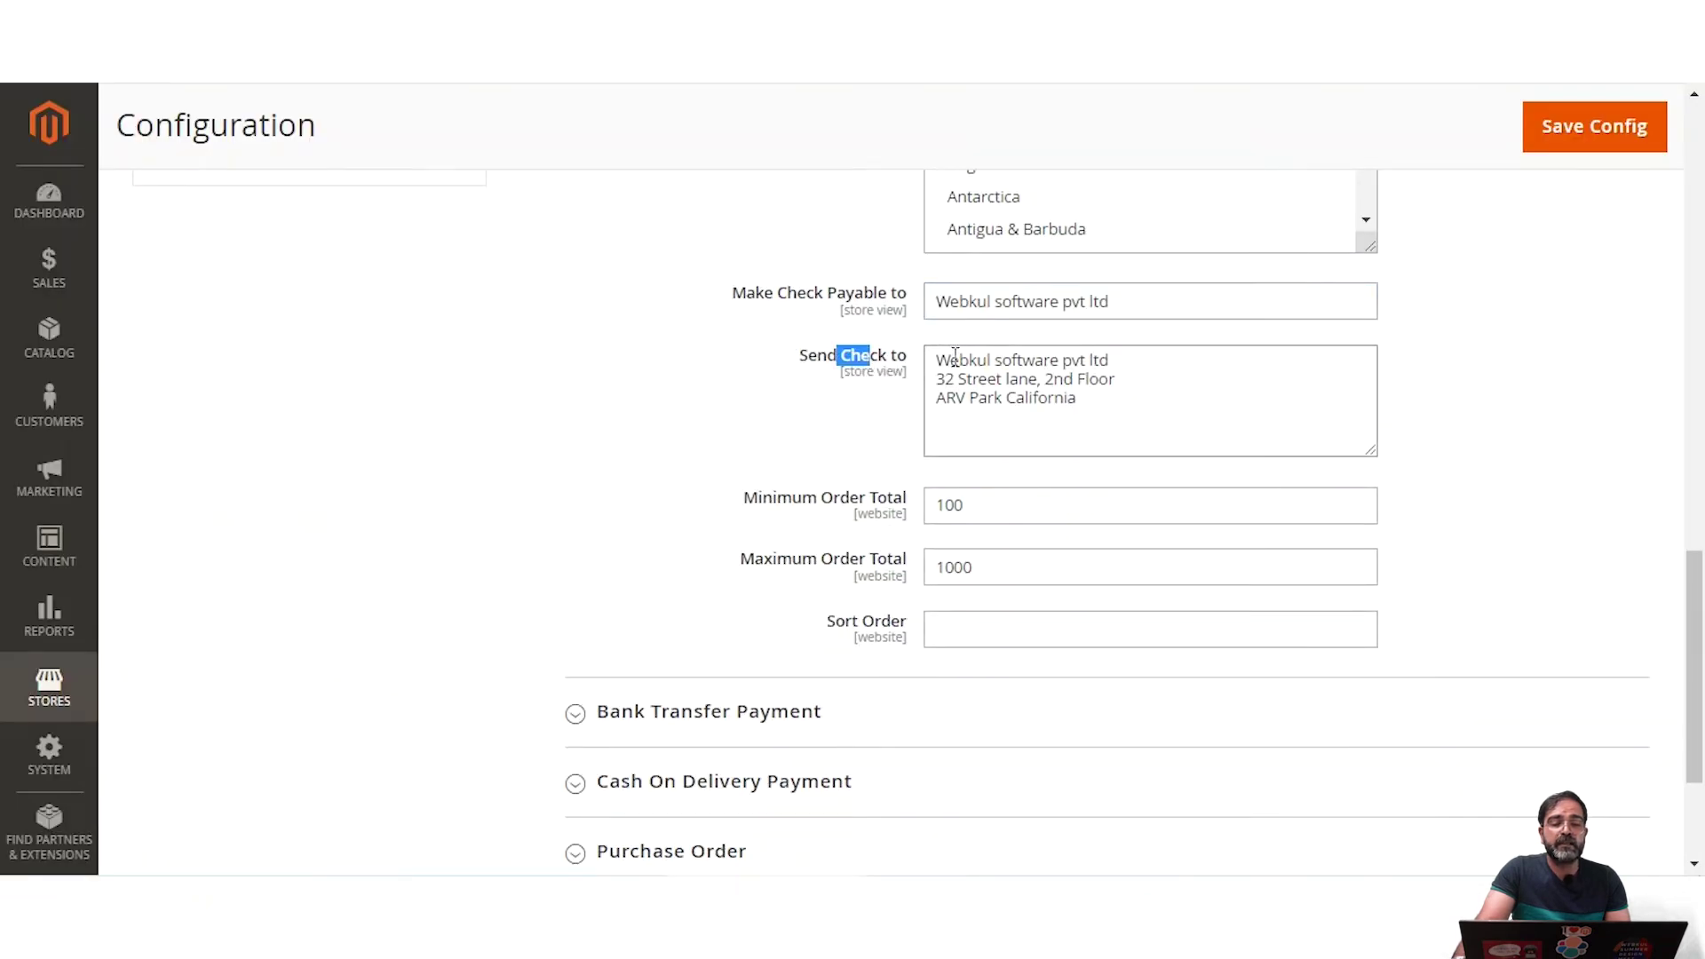
pyautogui.click(1135, 393)
pyautogui.hotkey('ctrl', 'a')
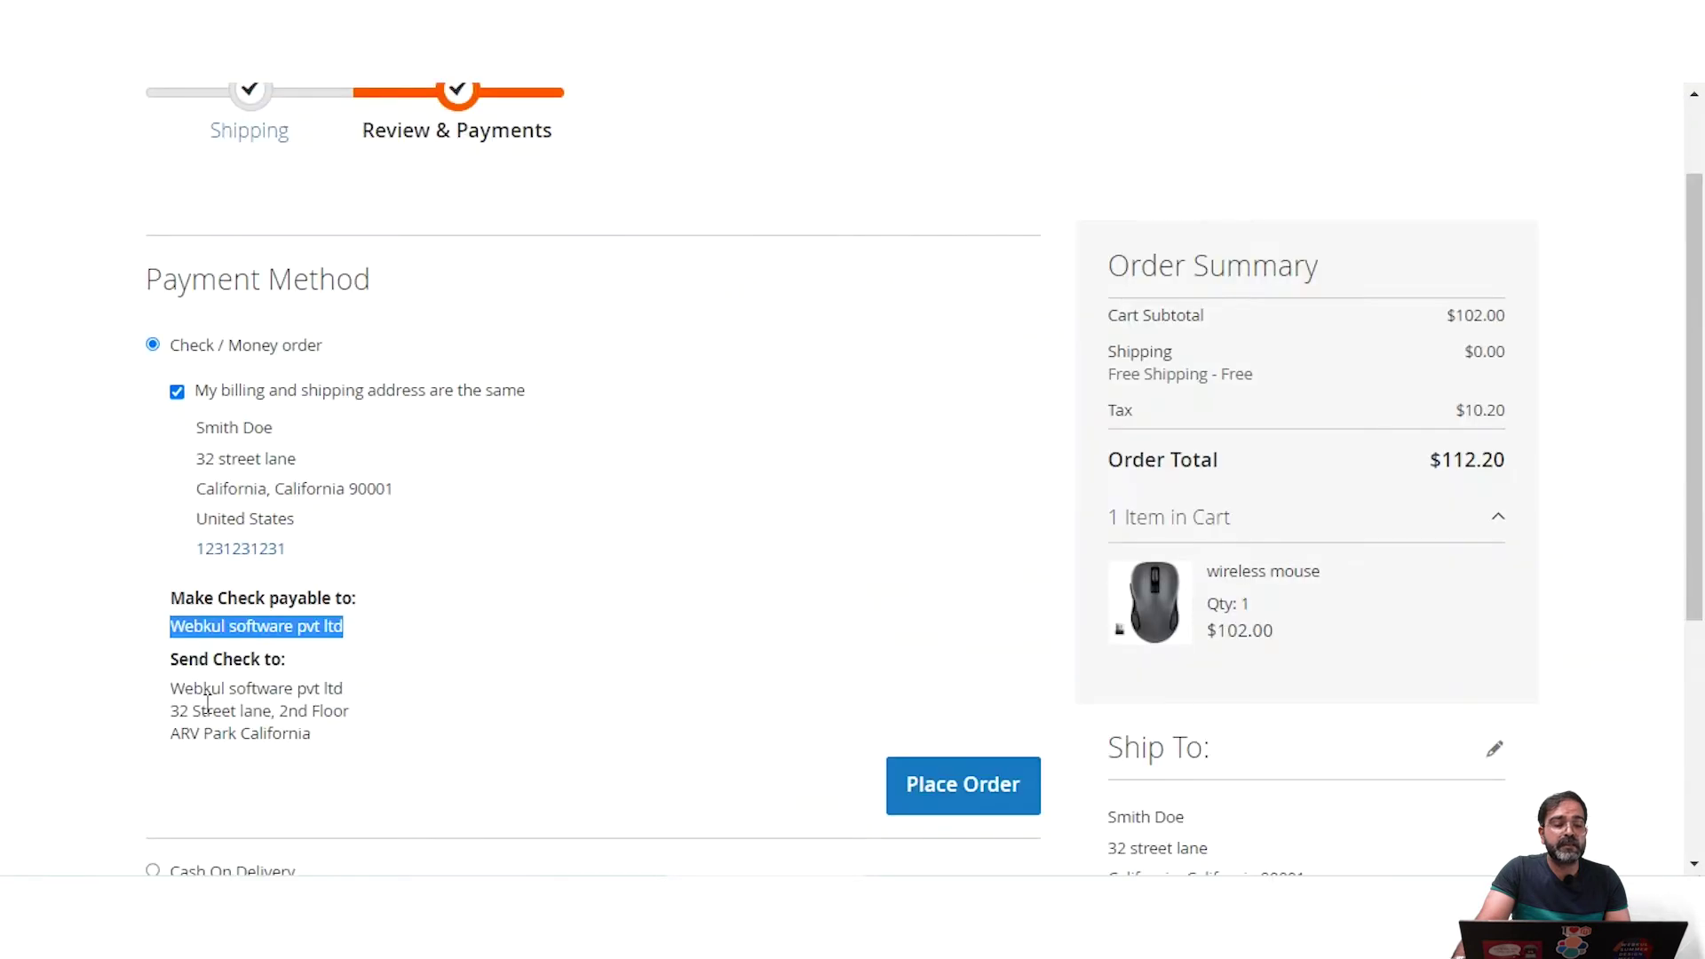
pyautogui.moveTo(194, 691); pyautogui.dragTo(321, 742)
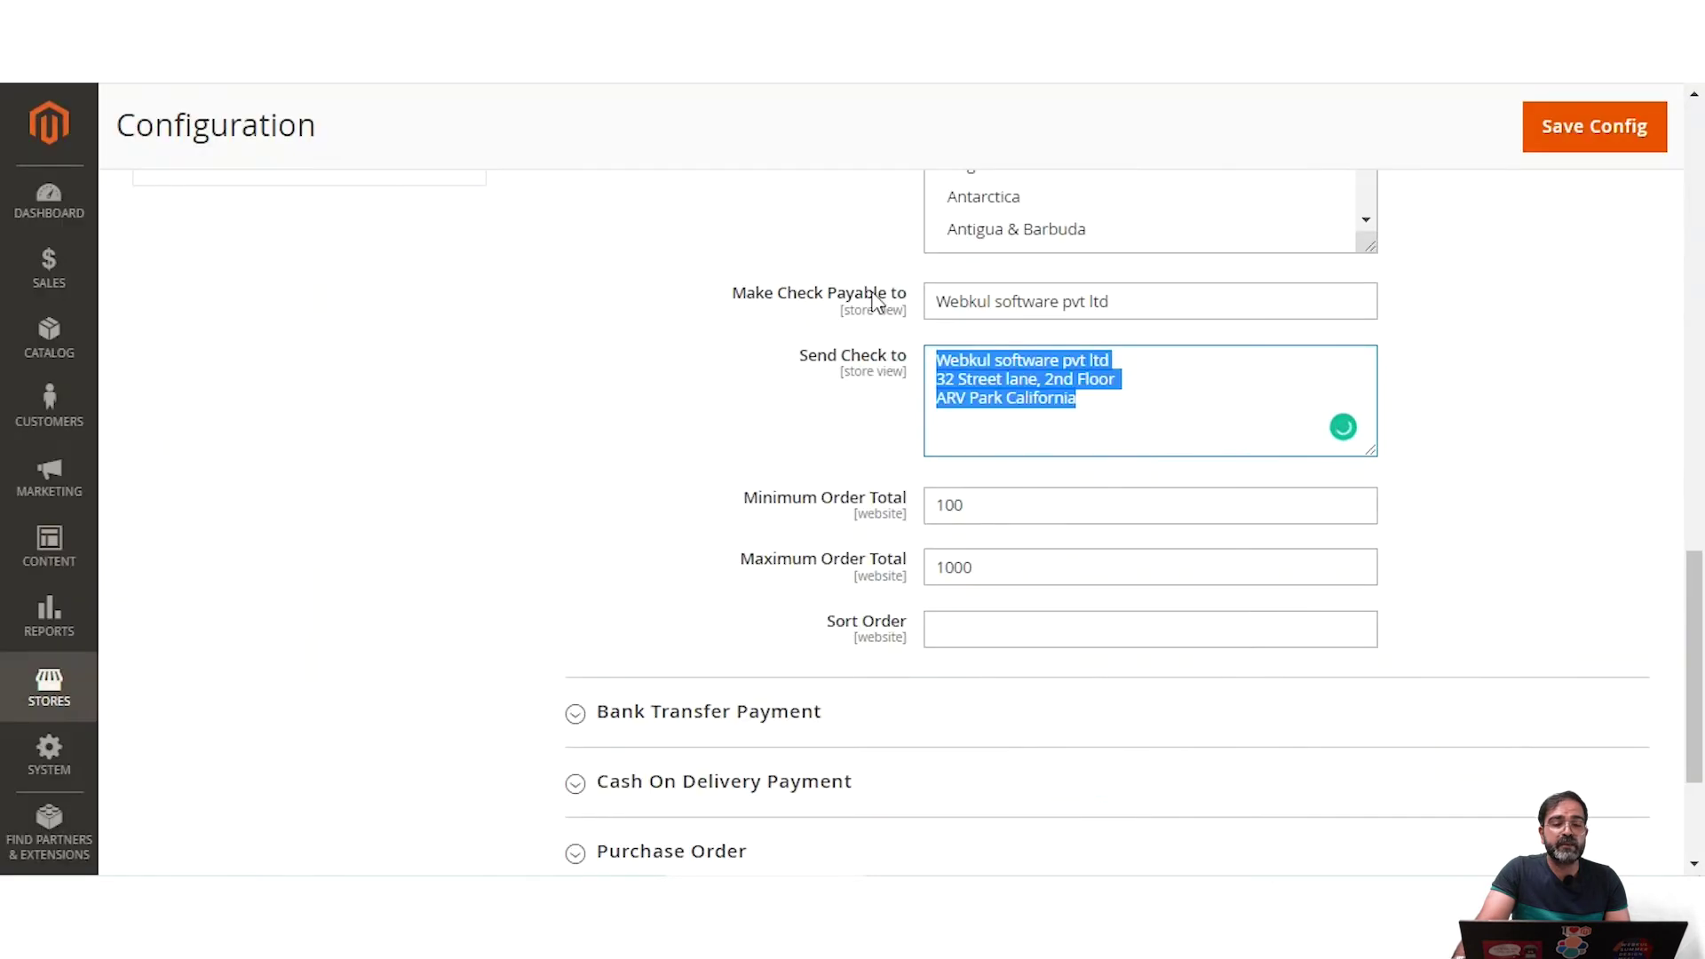
# Step: Review Check / Money Order's Minimum and Maximum Order Total limits along with its remaining settings
pyautogui.moveTo(776, 499); pyautogui.dragTo(764, 499)
pyautogui.keyDown('shift'); pyautogui.click(909, 514); pyautogui.keyUp('shift')
pyautogui.moveTo(773, 559); pyautogui.dragTo(914, 566)
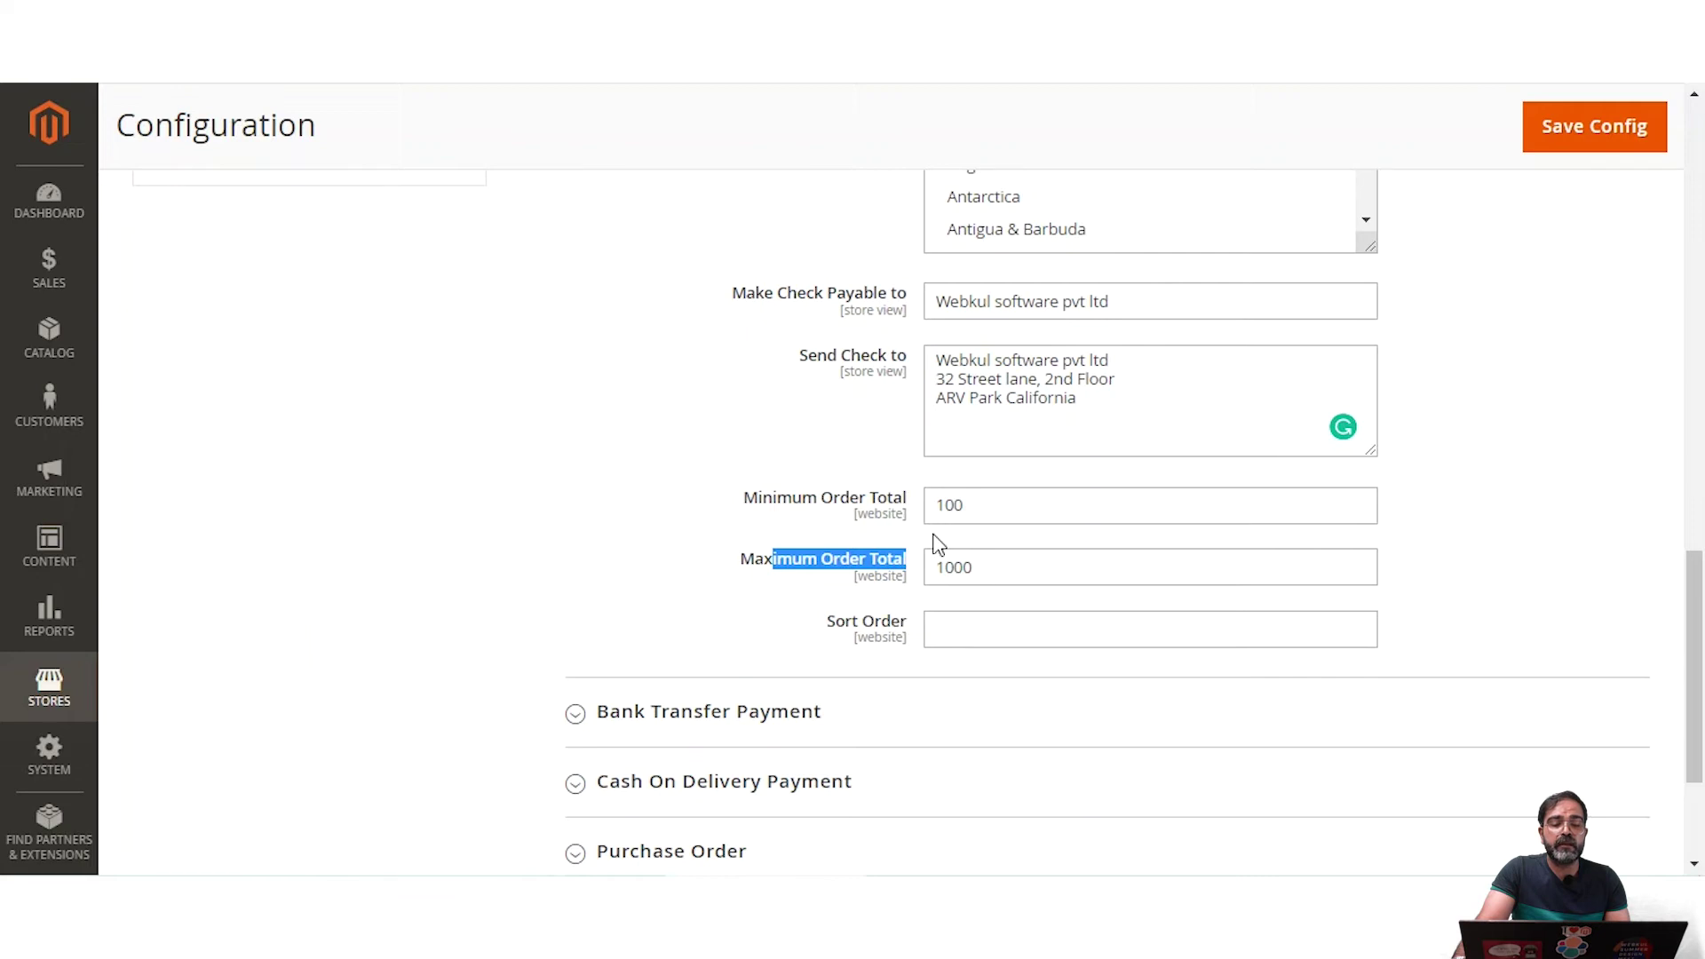
pyautogui.scroll(8, 939, 552)
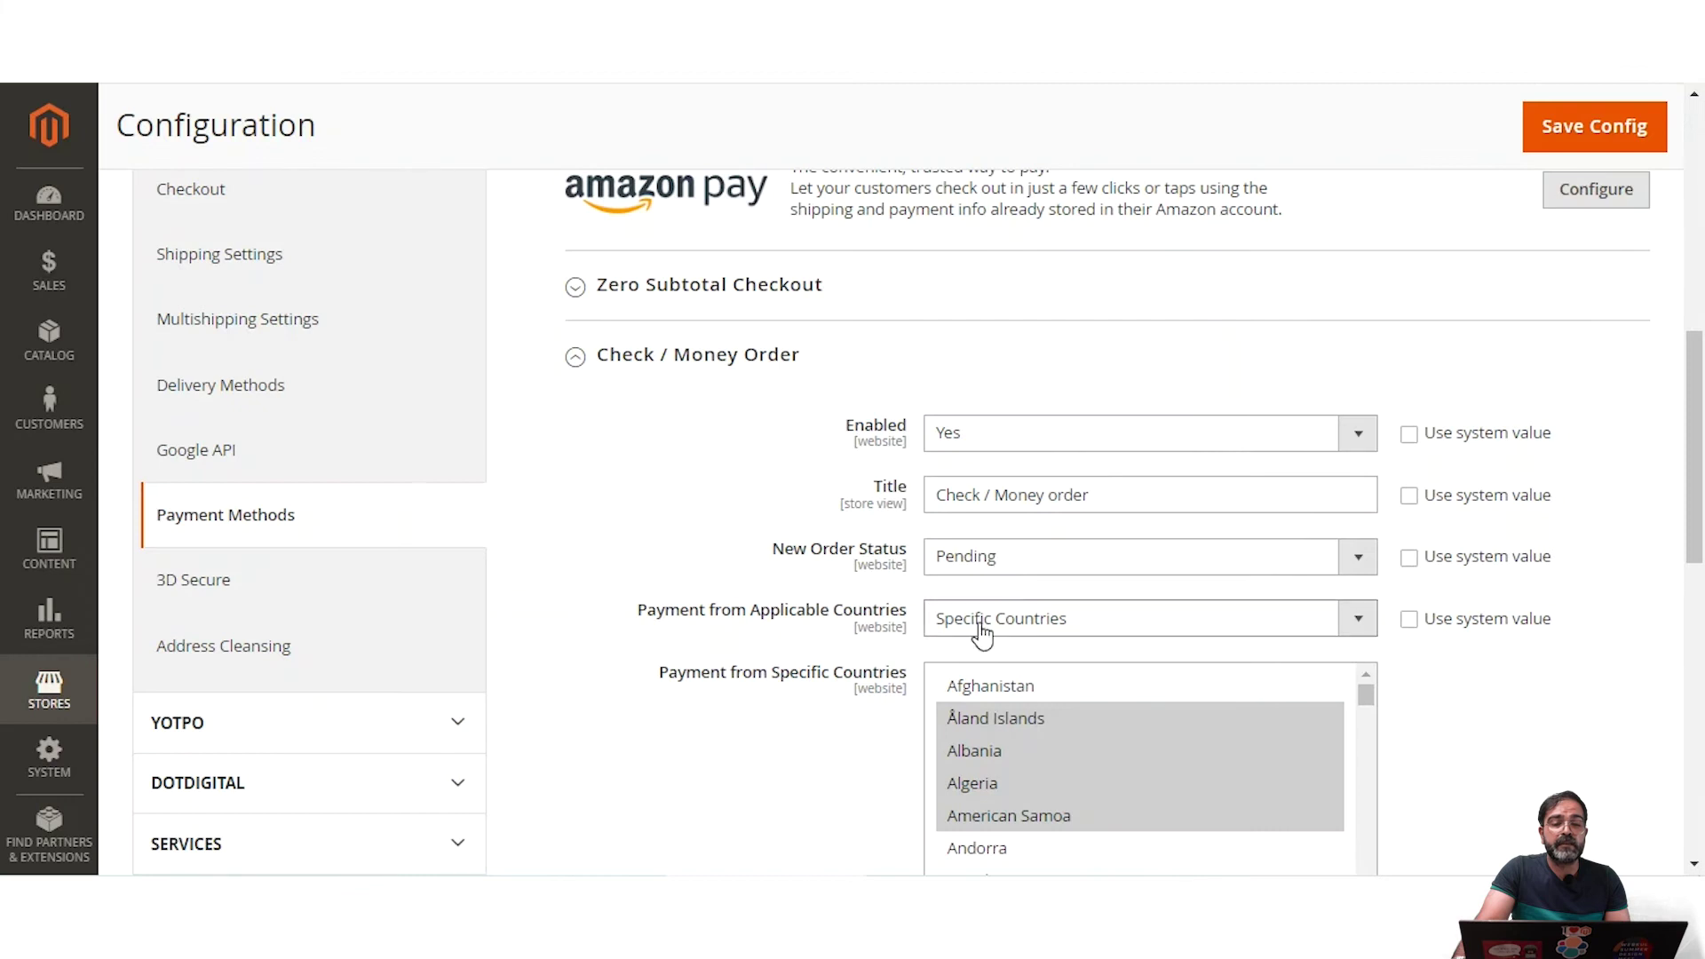
pyautogui.scroll(-7, 919, 630)
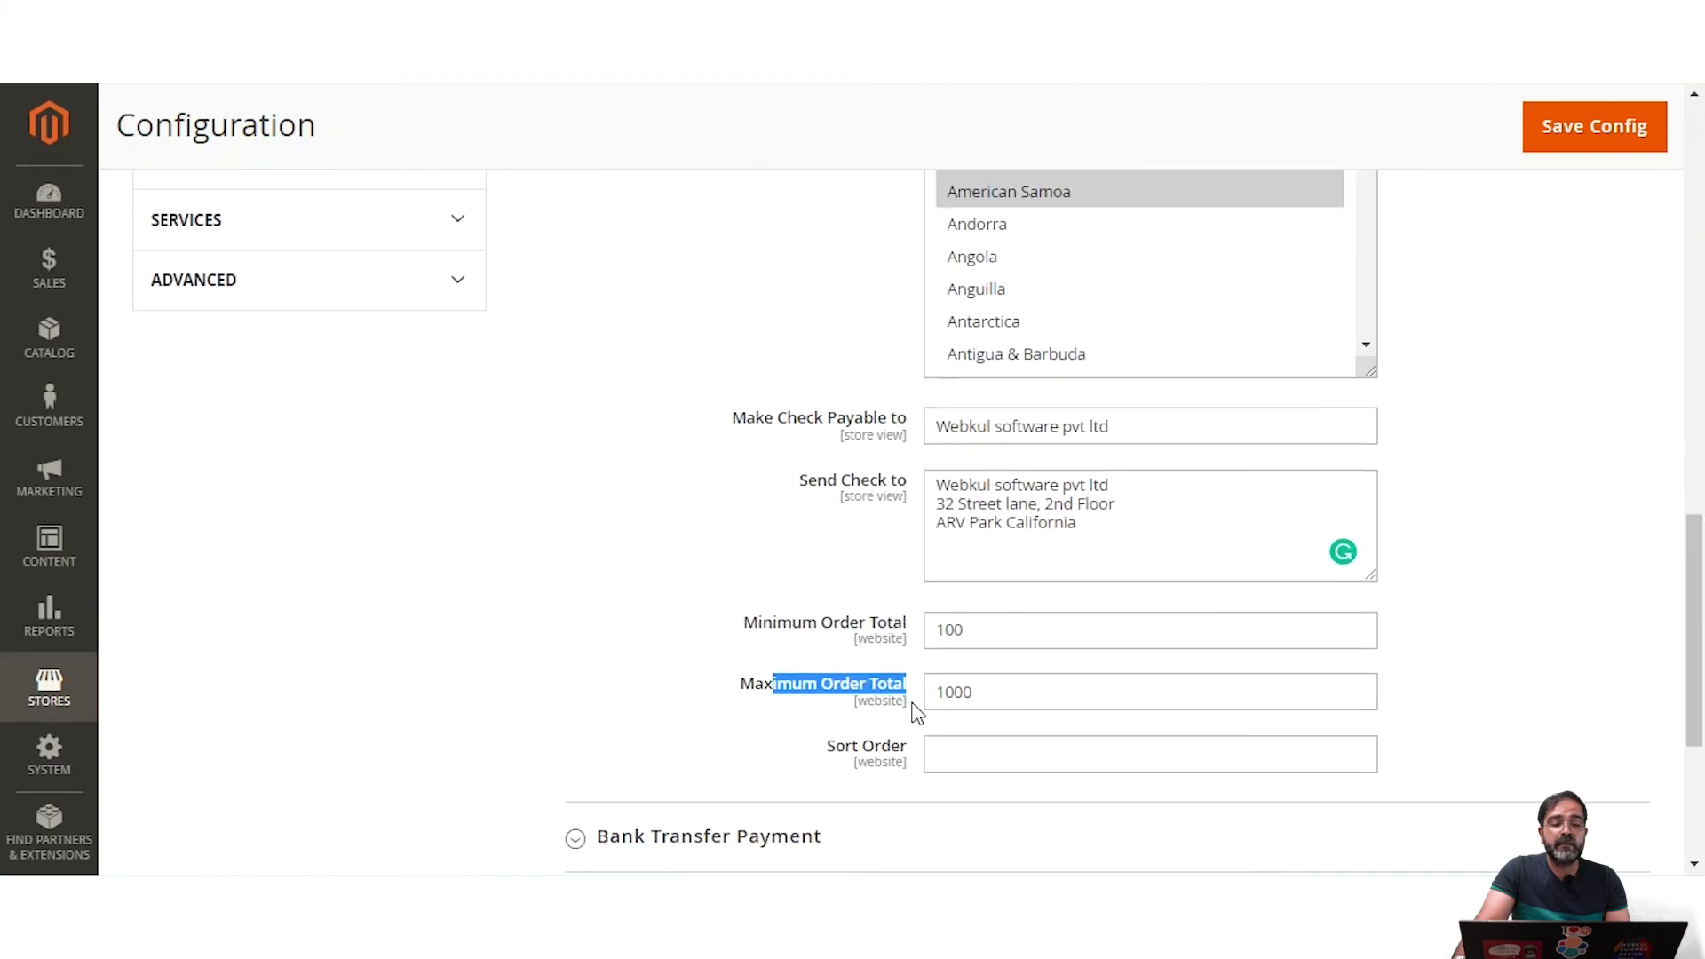
pyautogui.scroll(2, 948, 688)
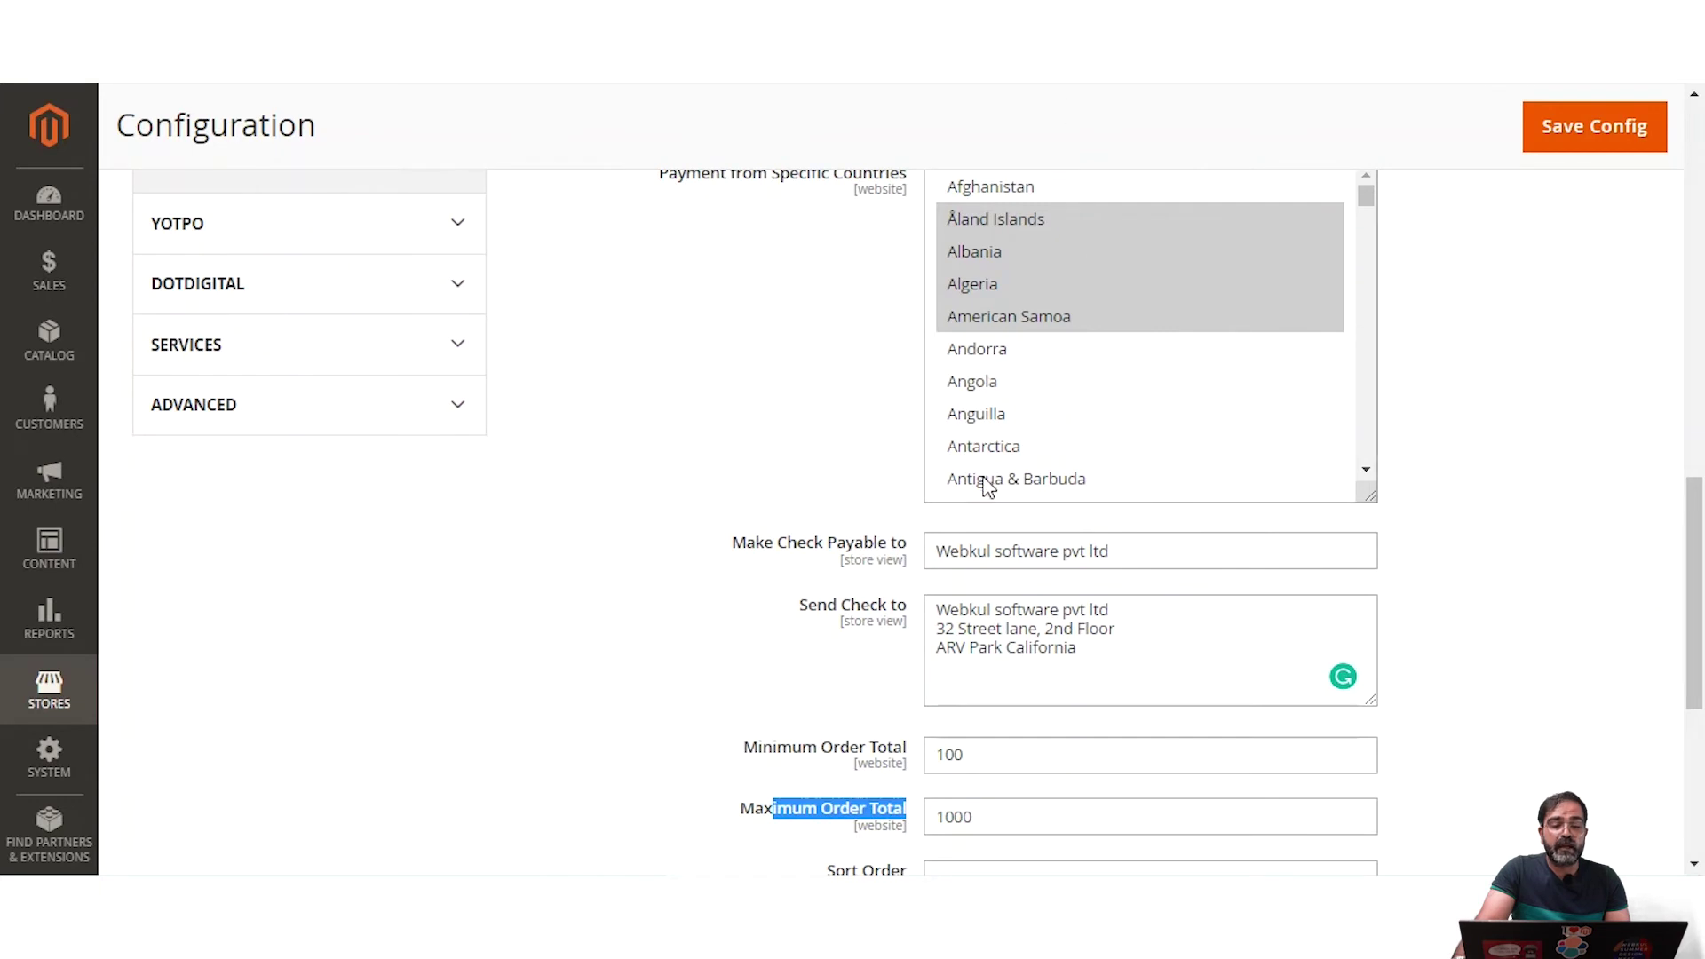
pyautogui.scroll(-4, 982, 470)
pyautogui.click(683, 413)
pyautogui.scroll(-1, 685, 415)
pyautogui.scroll(-4, 686, 415)
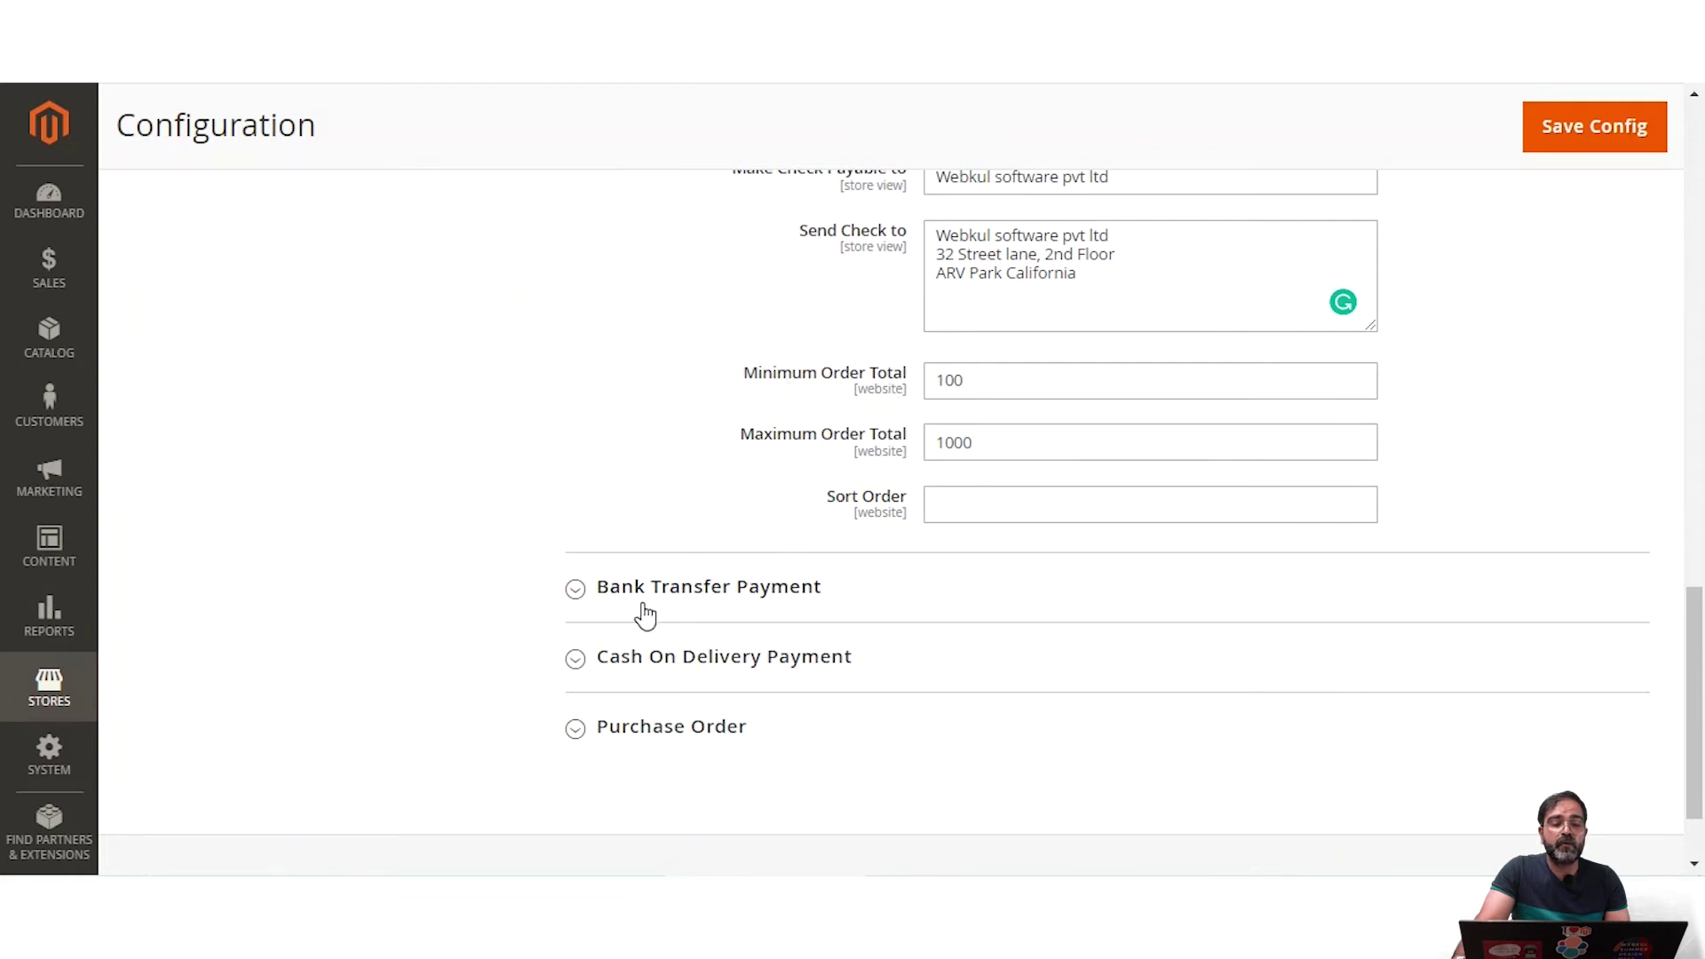
# Step: Expand the Bank Transfer Payment, Cash On Delivery Payment and Purchase Order sections and look through their settings
pyautogui.click(582, 591)
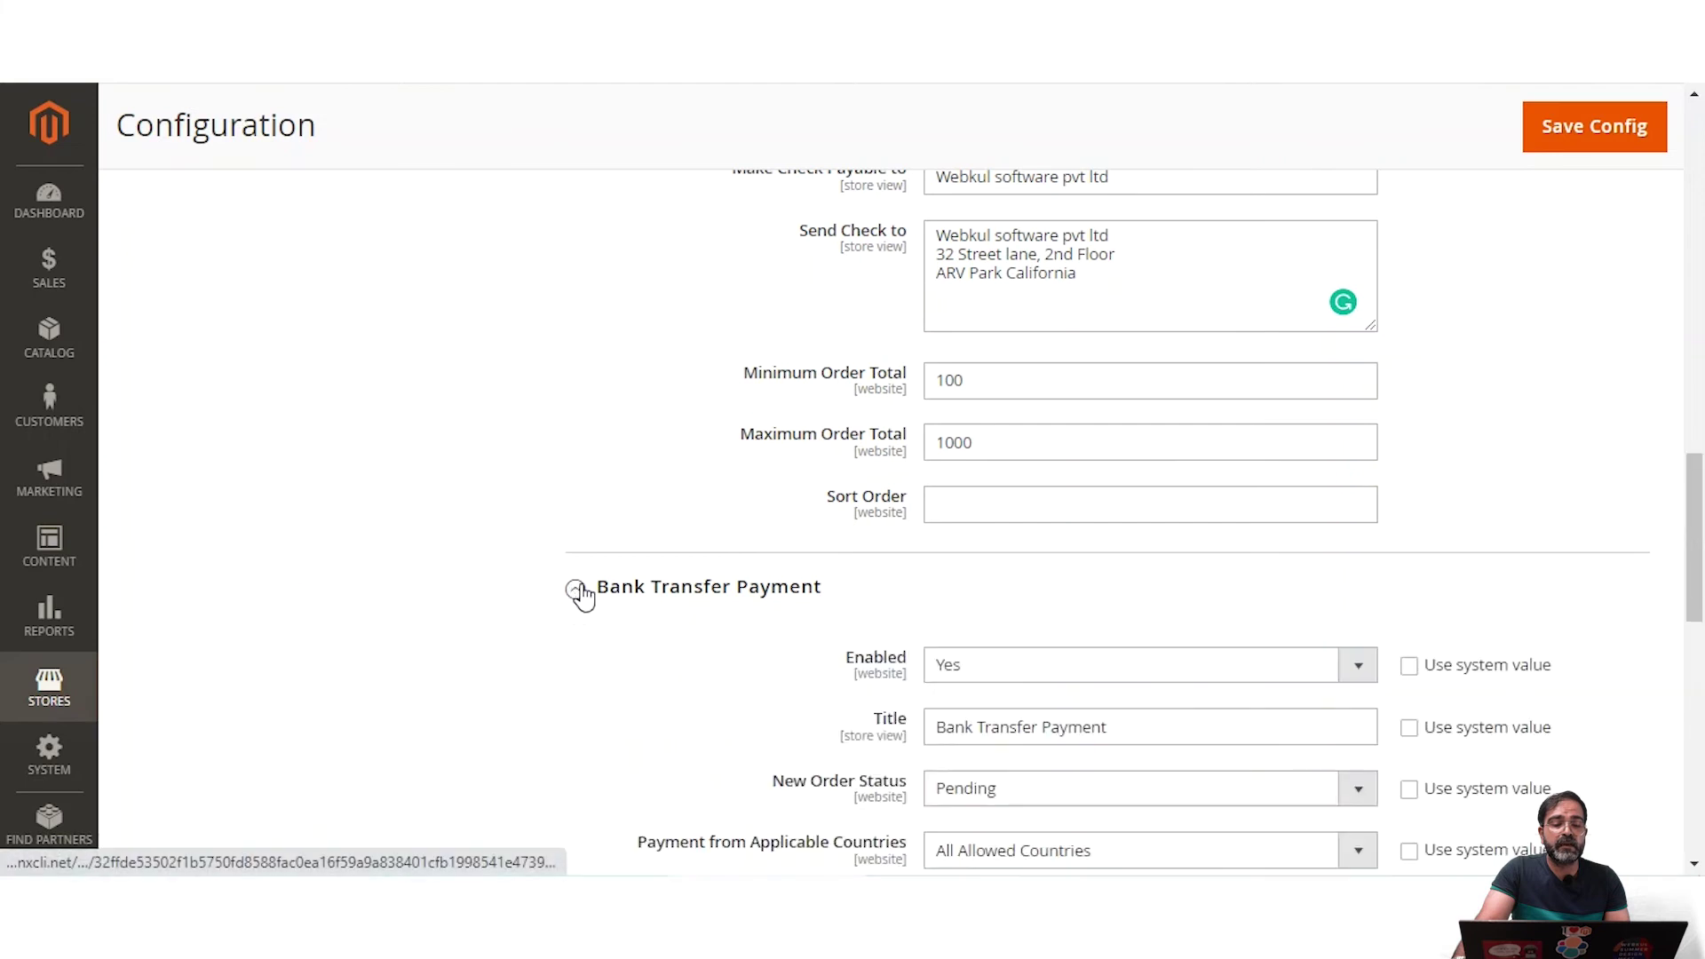
pyautogui.scroll(-7, 931, 612)
pyautogui.scroll(-5, 929, 599)
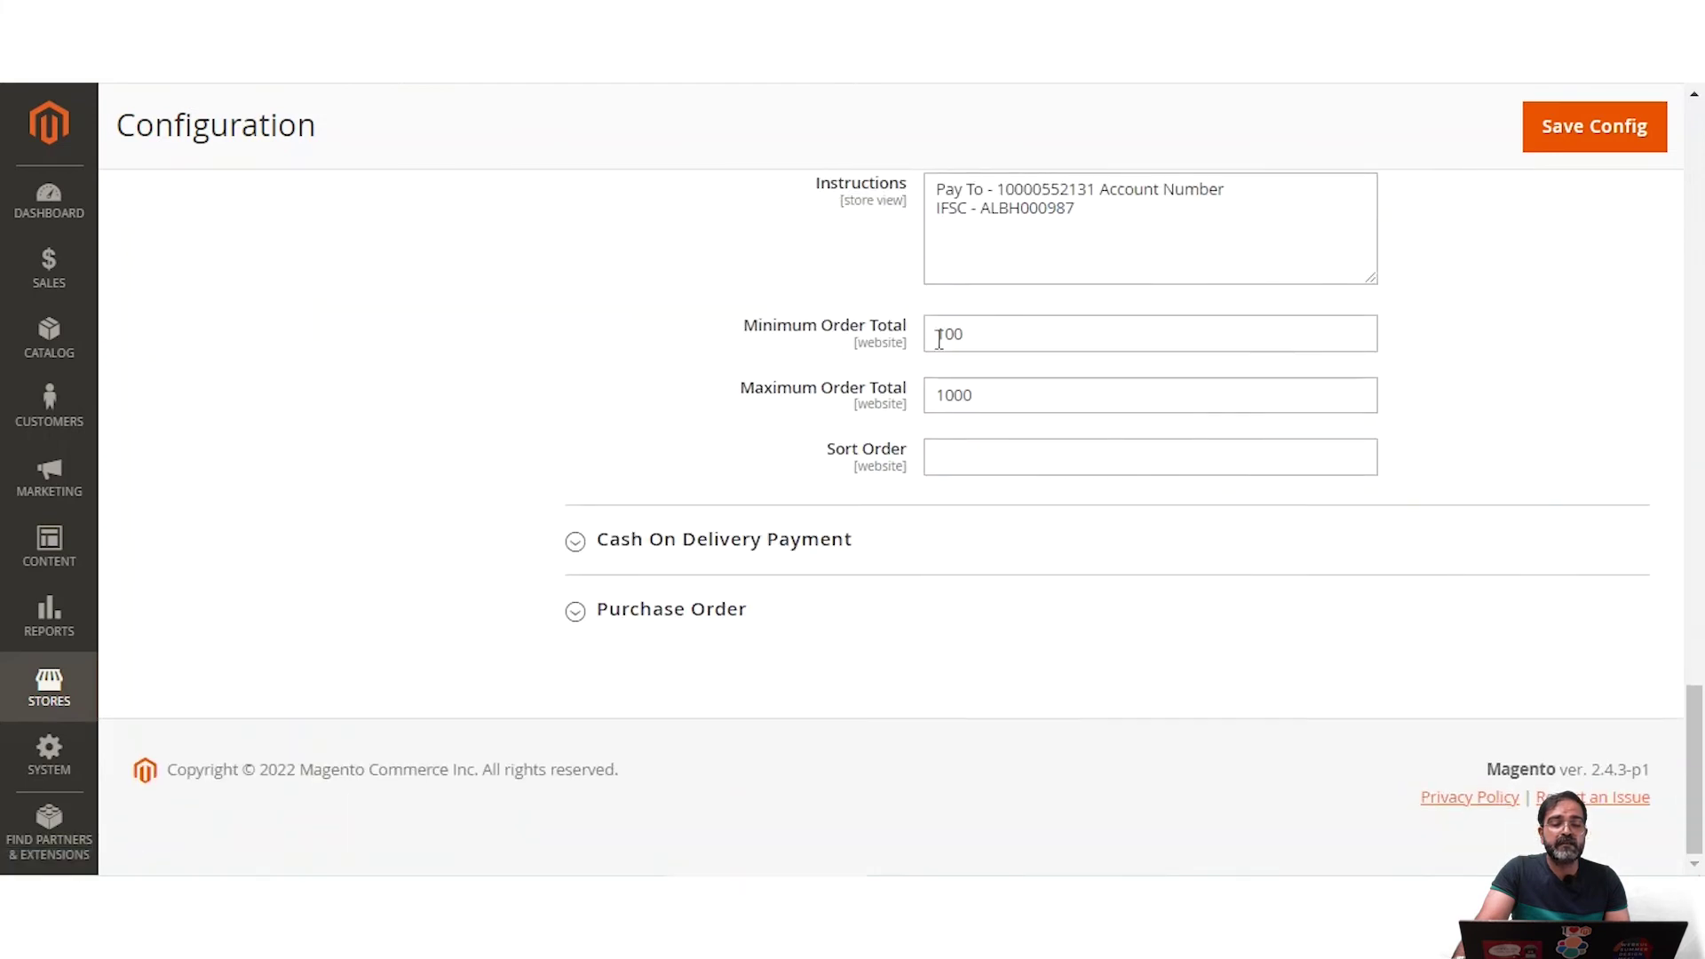
pyautogui.click(577, 550)
pyautogui.scroll(-11, 872, 598)
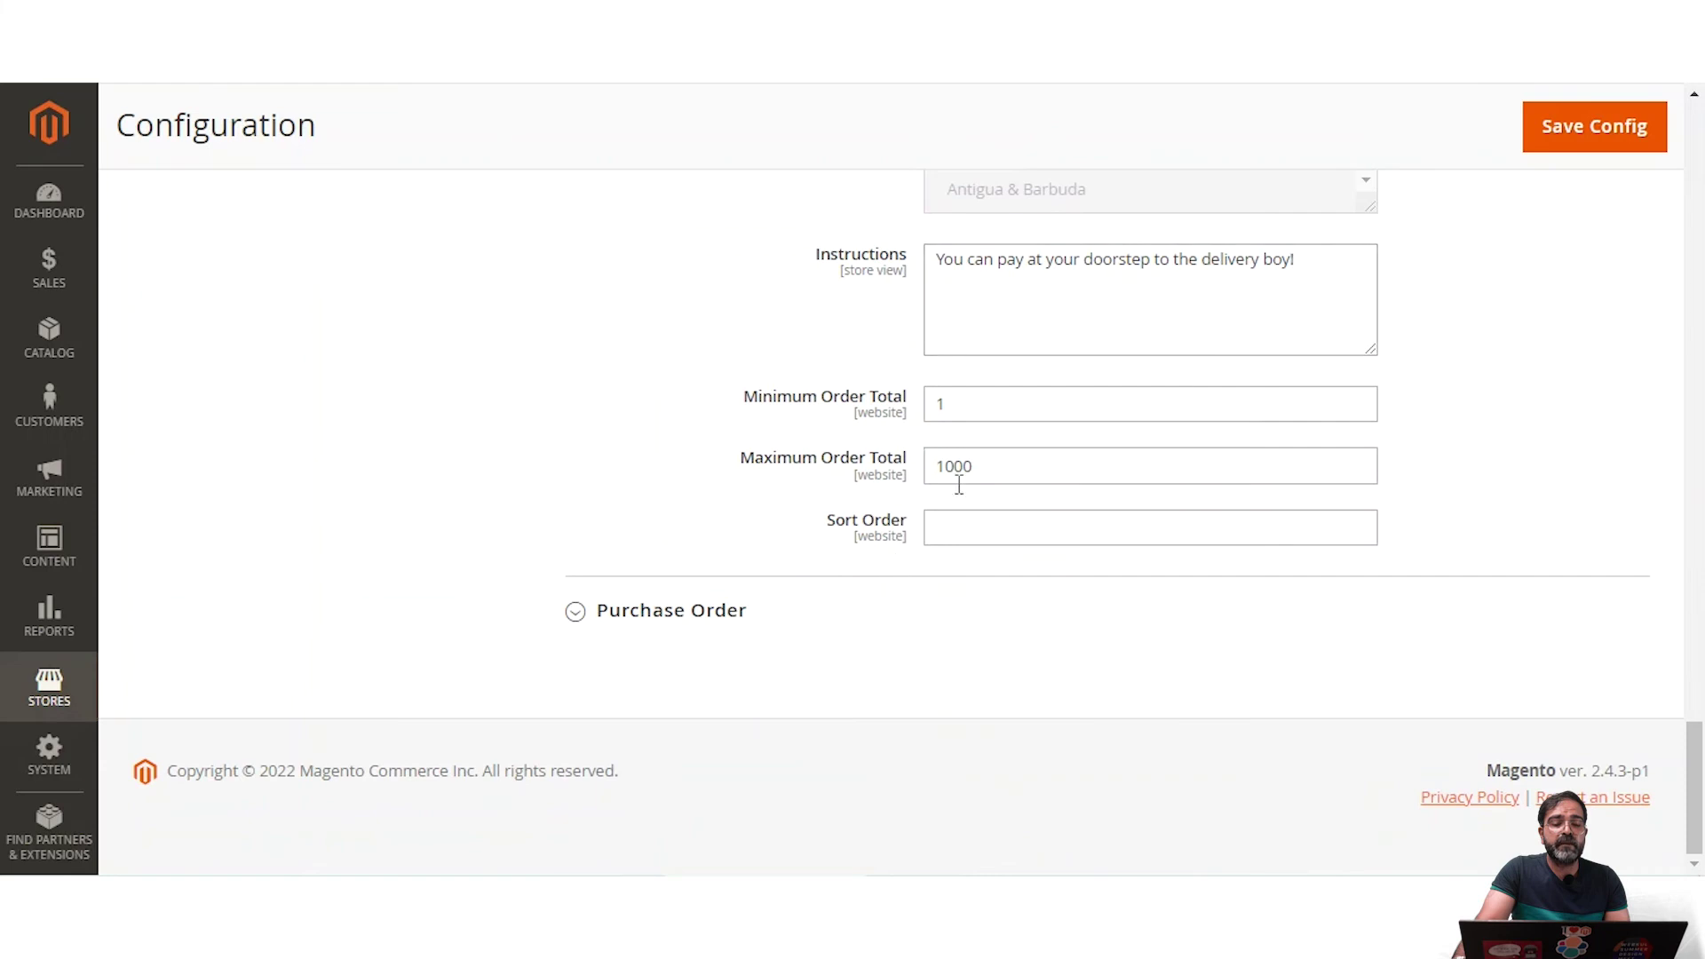
pyautogui.click(604, 613)
pyautogui.scroll(-9, 961, 650)
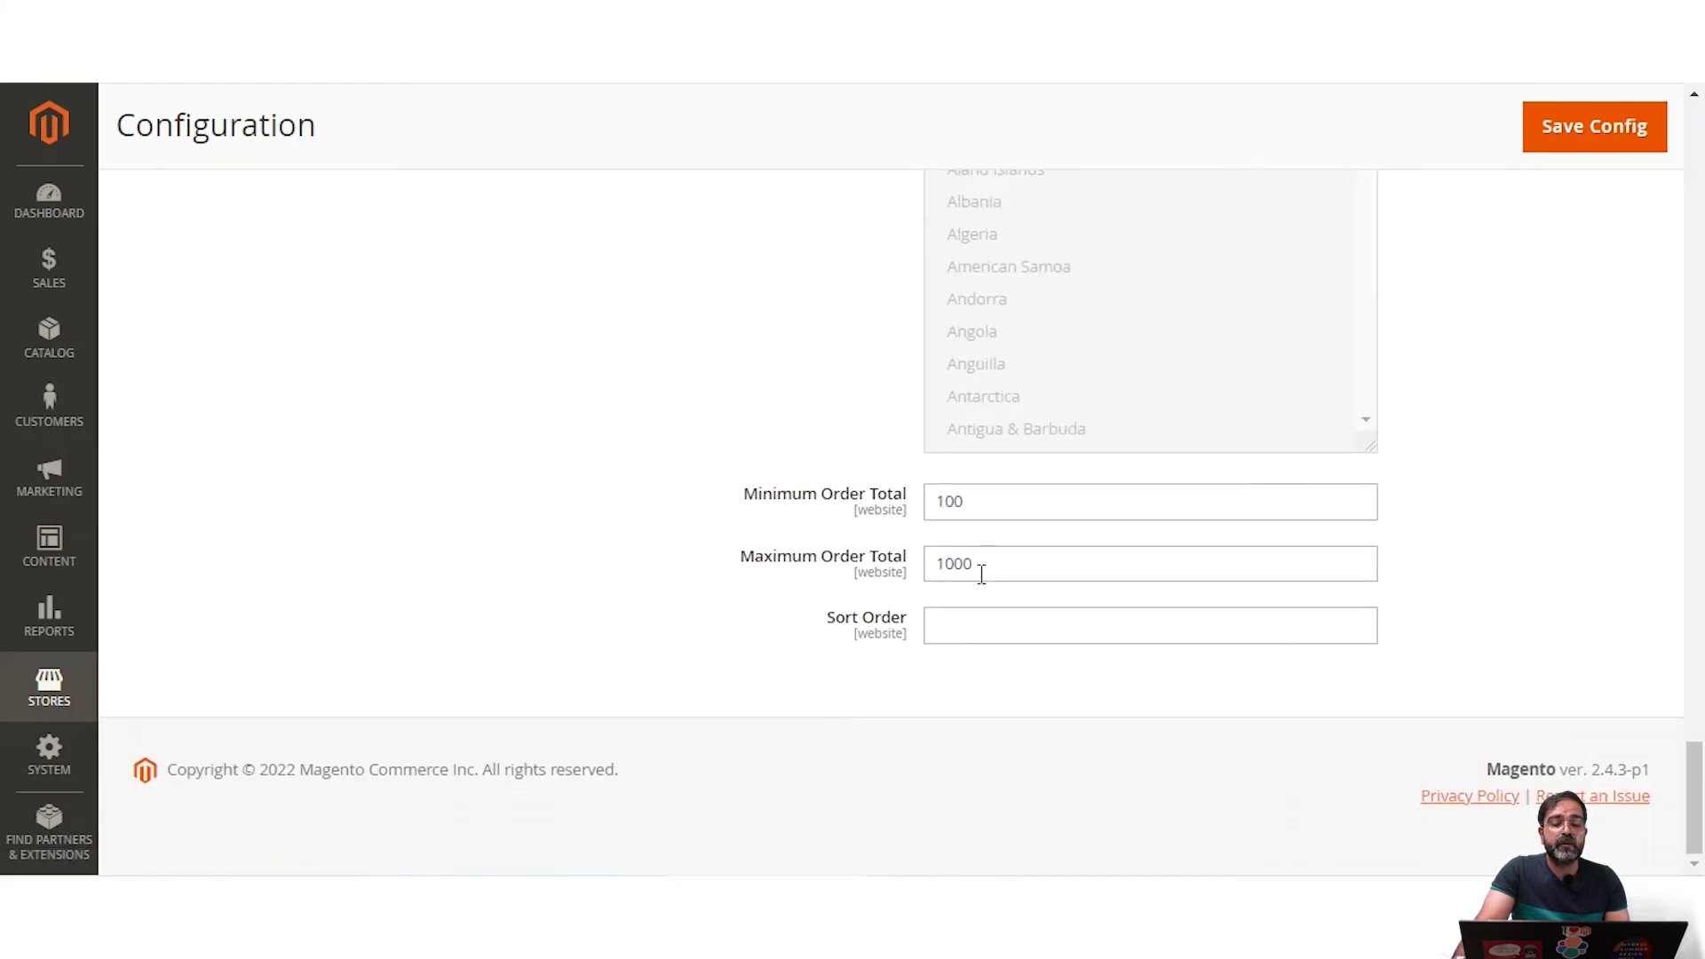
# Step: Look back over the Purchase Order and Cash On Delivery Payment settings, including countries, instructions and order total limits
pyautogui.scroll(9, 983, 574)
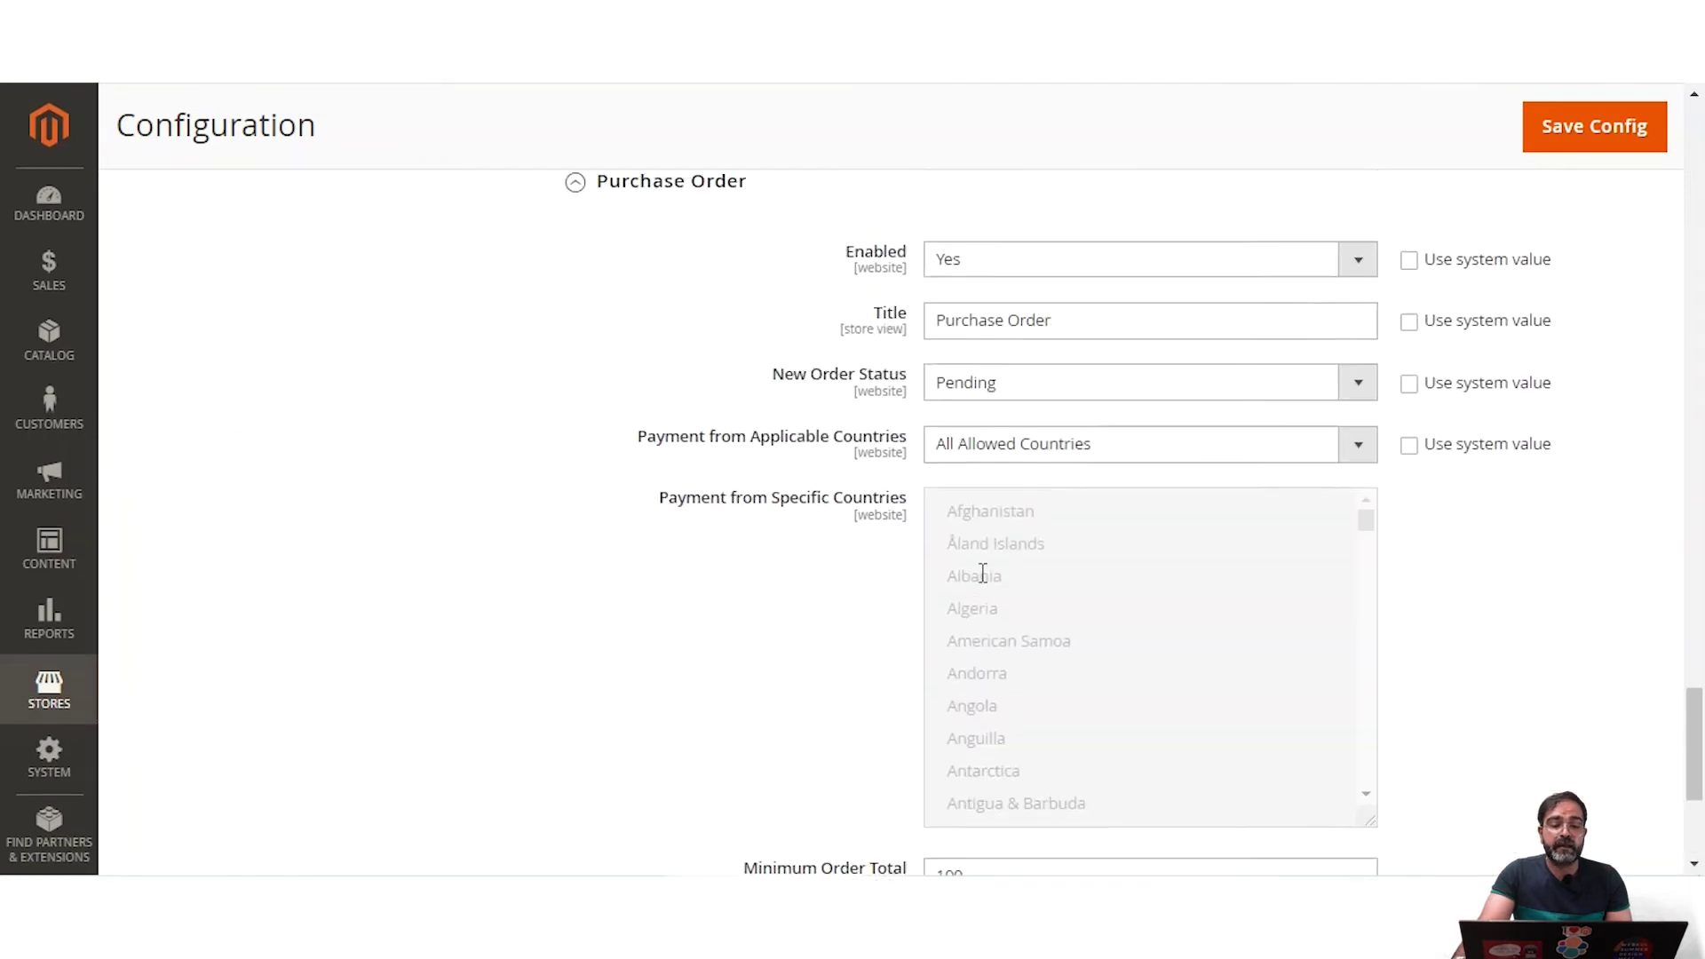
pyautogui.scroll(2, 983, 582)
pyautogui.scroll(6, 970, 567)
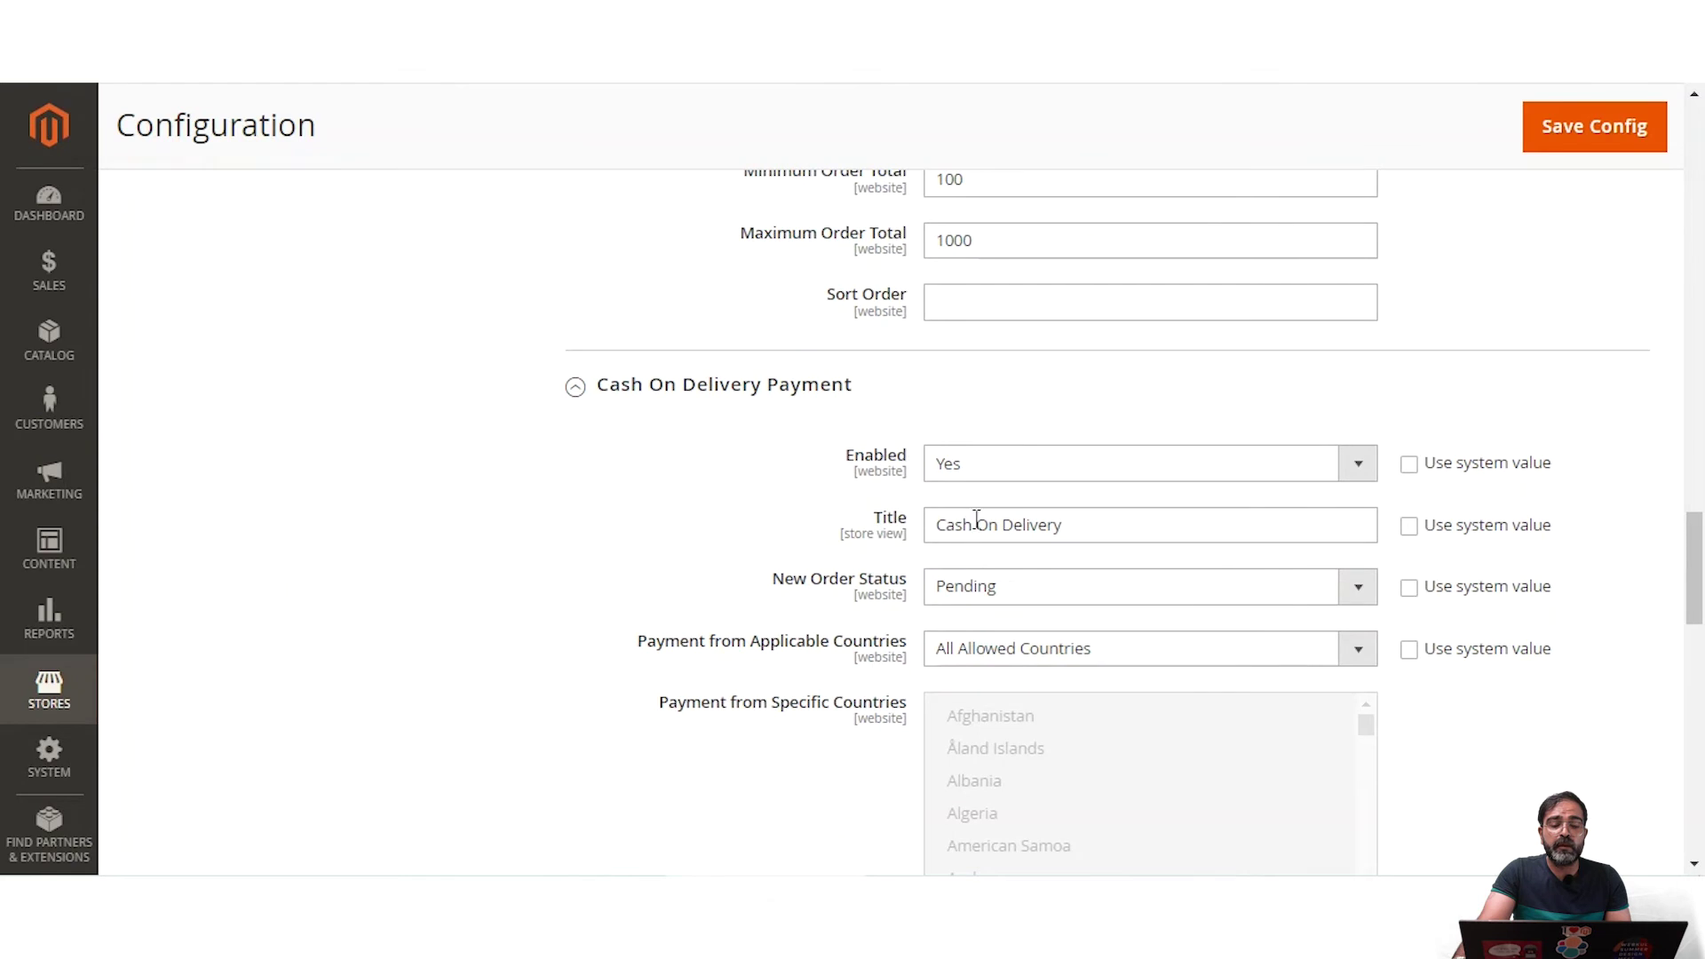
pyautogui.scroll(-4, 990, 510)
pyautogui.scroll(-3, 1001, 655)
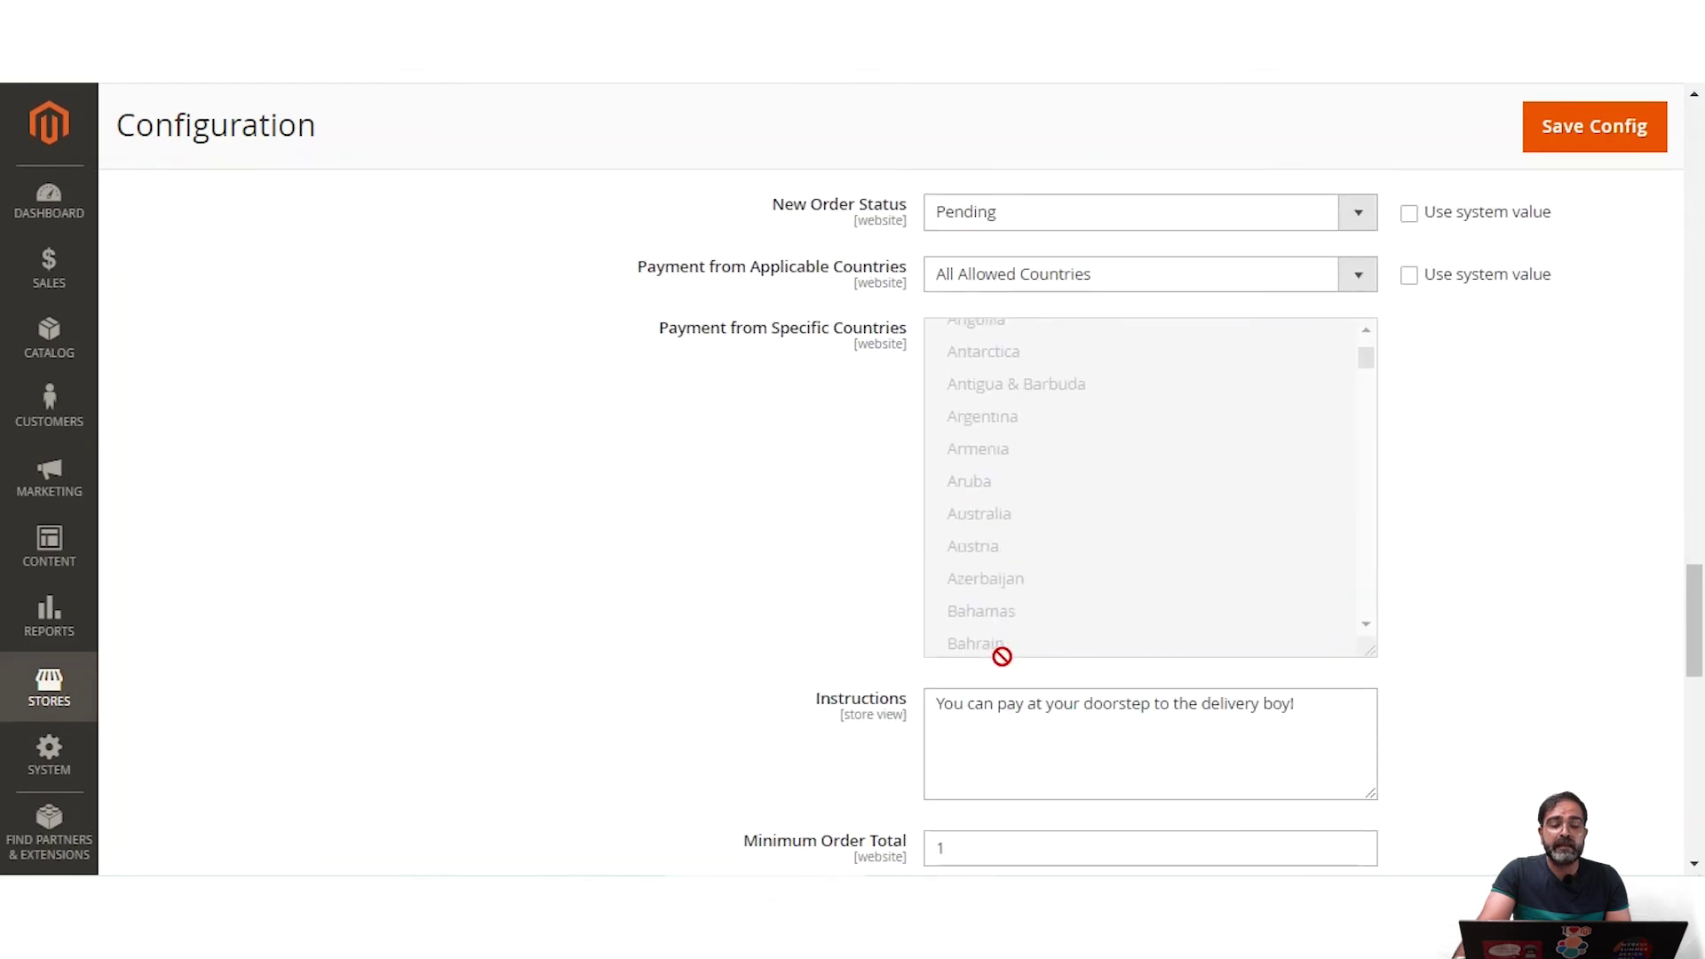
pyautogui.scroll(-3, 804, 666)
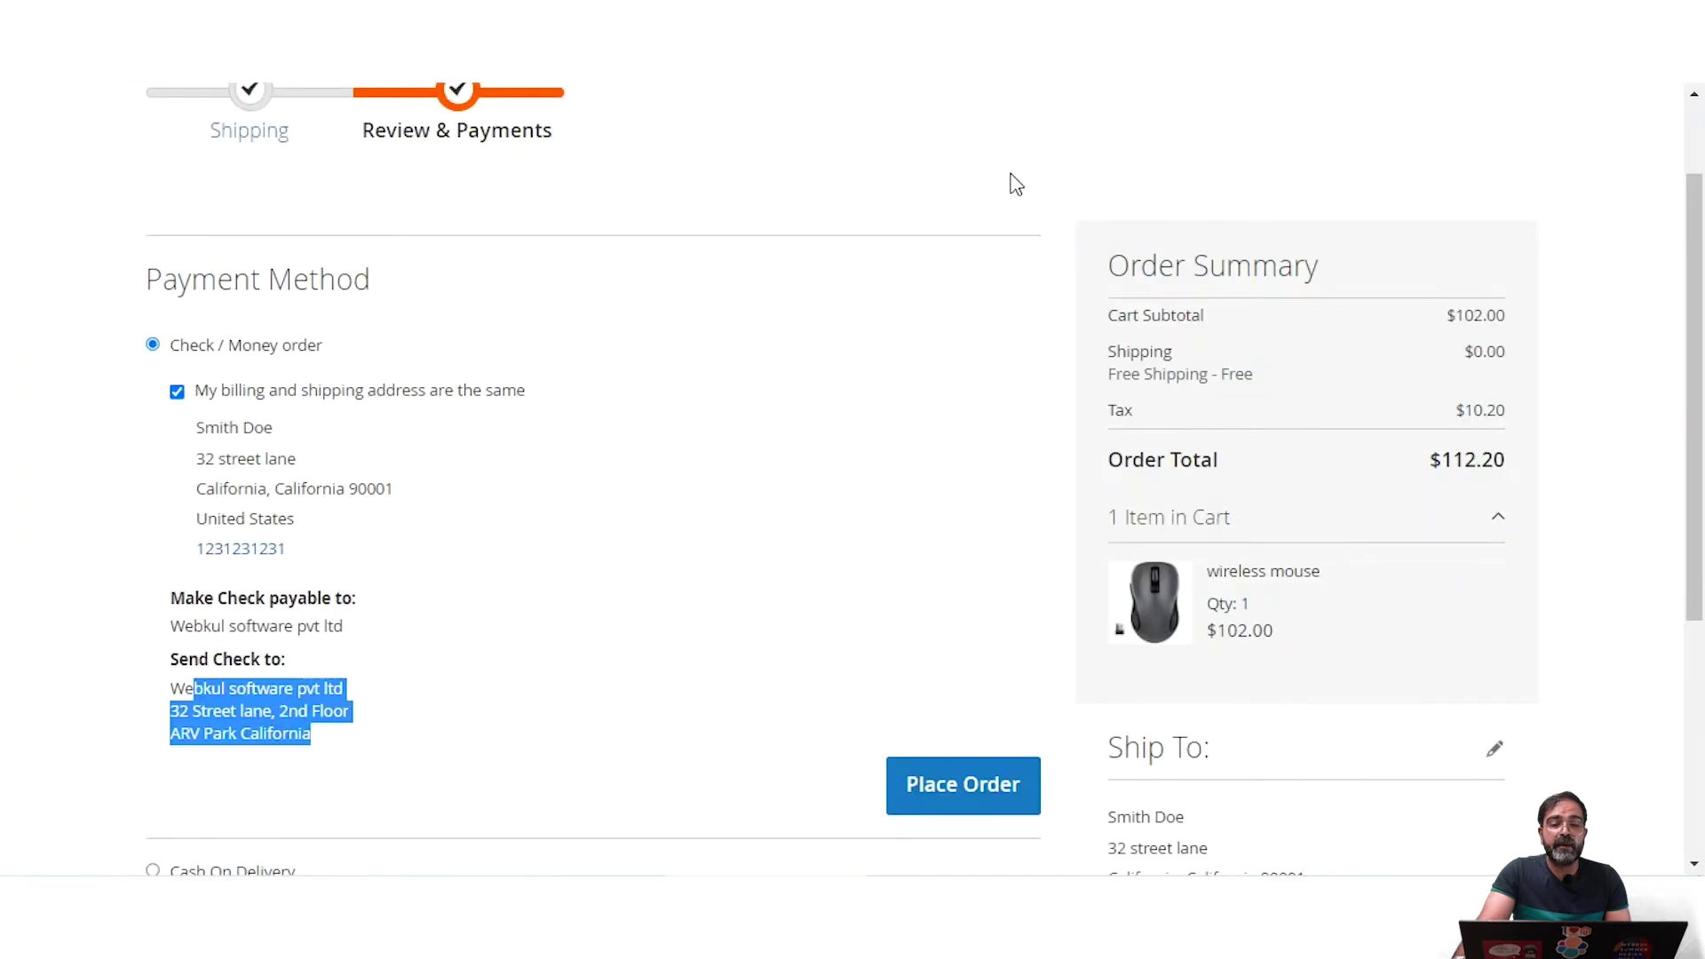
# Step: Review the Cash On Delivery Payment settings in the configuration, especially the Minimum and Maximum Order Total limits
pyautogui.scroll(1, 530, 537)
pyautogui.scroll(-2, 593, 533)
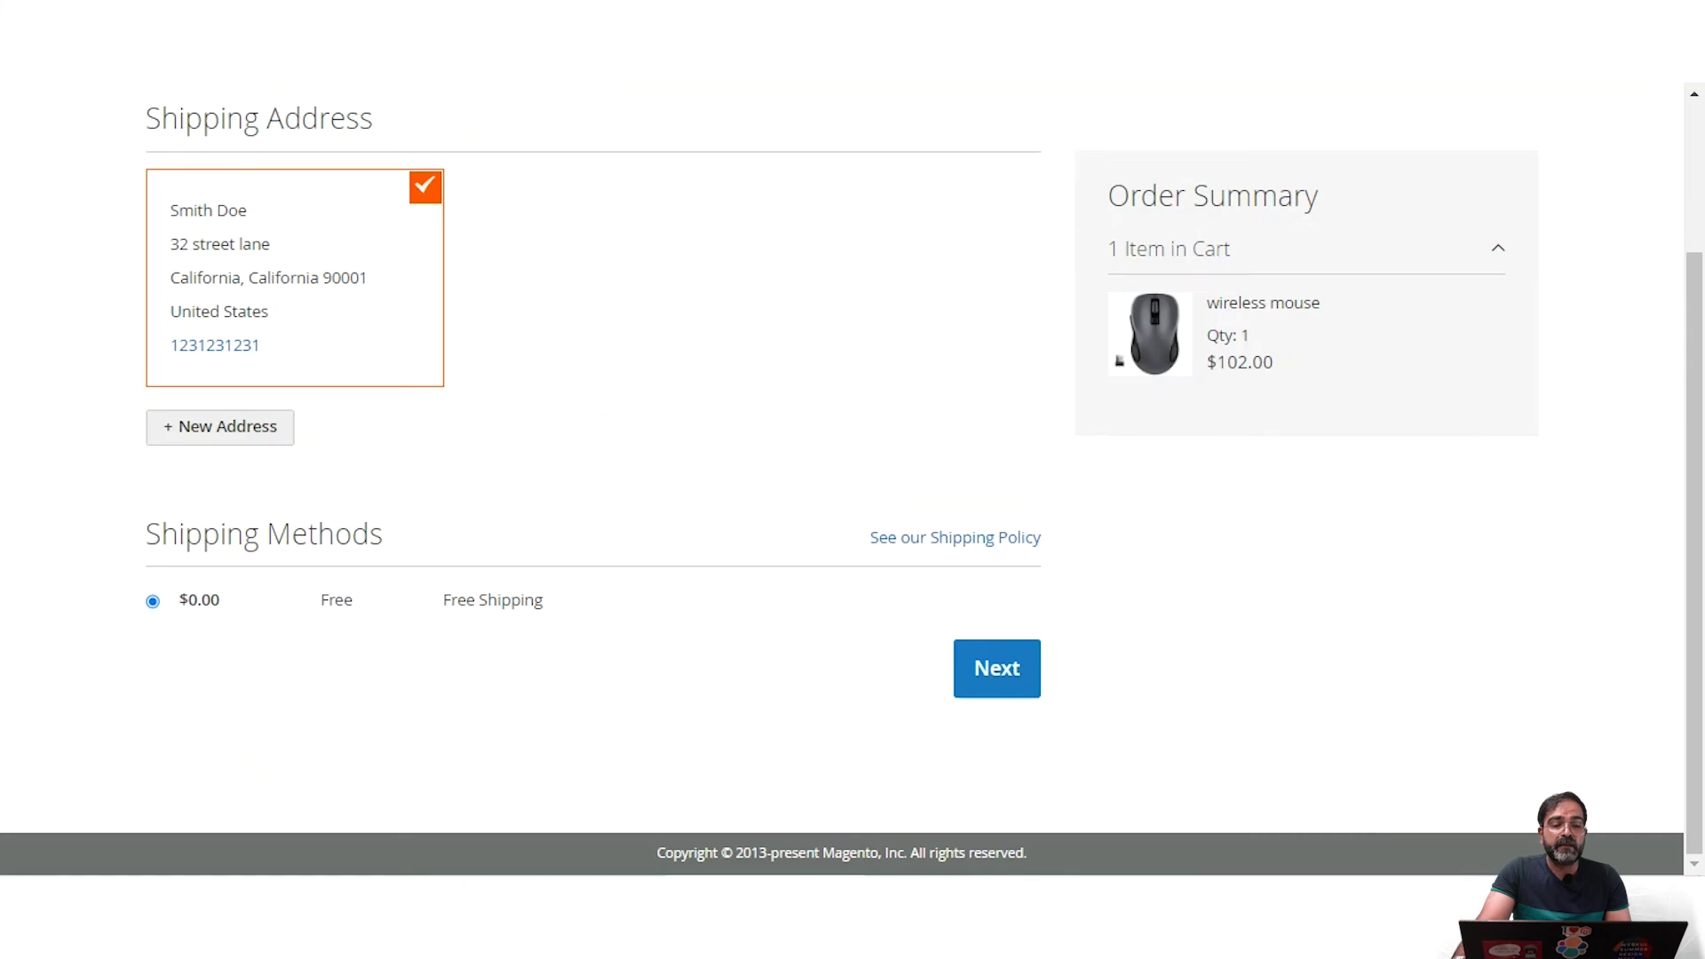
pyautogui.scroll(2, 593, 480)
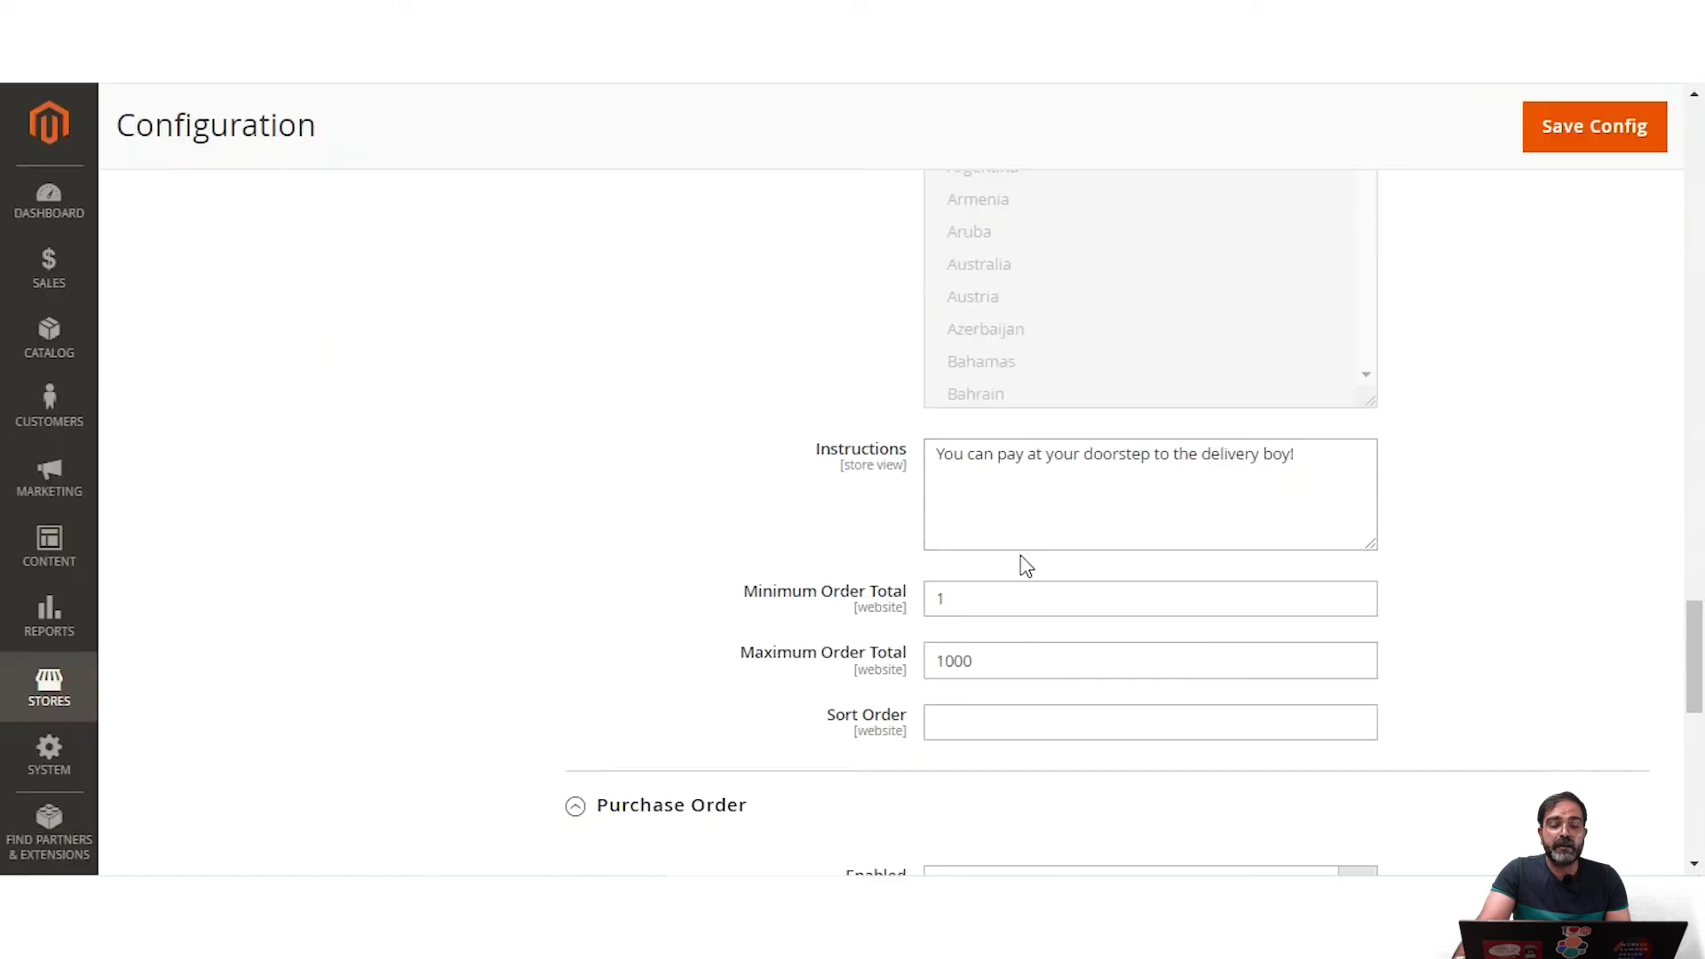
pyautogui.scroll(5, 864, 526)
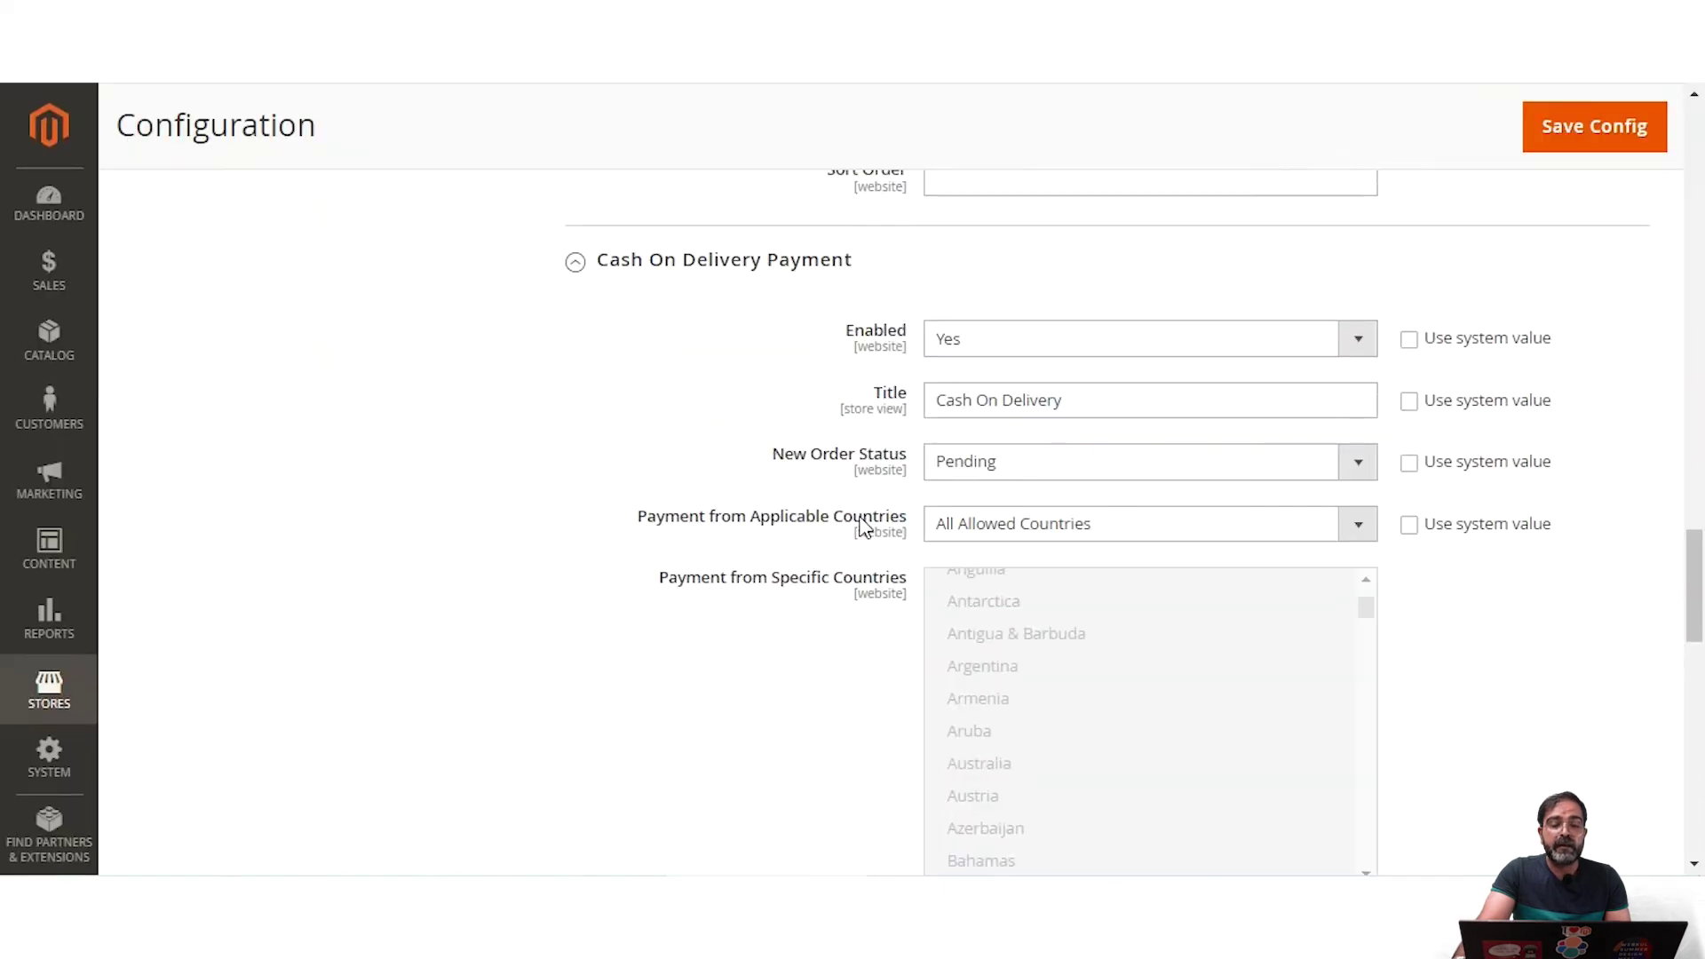
pyautogui.scroll(-6, 864, 526)
pyautogui.moveTo(757, 468); pyautogui.dragTo(915, 484)
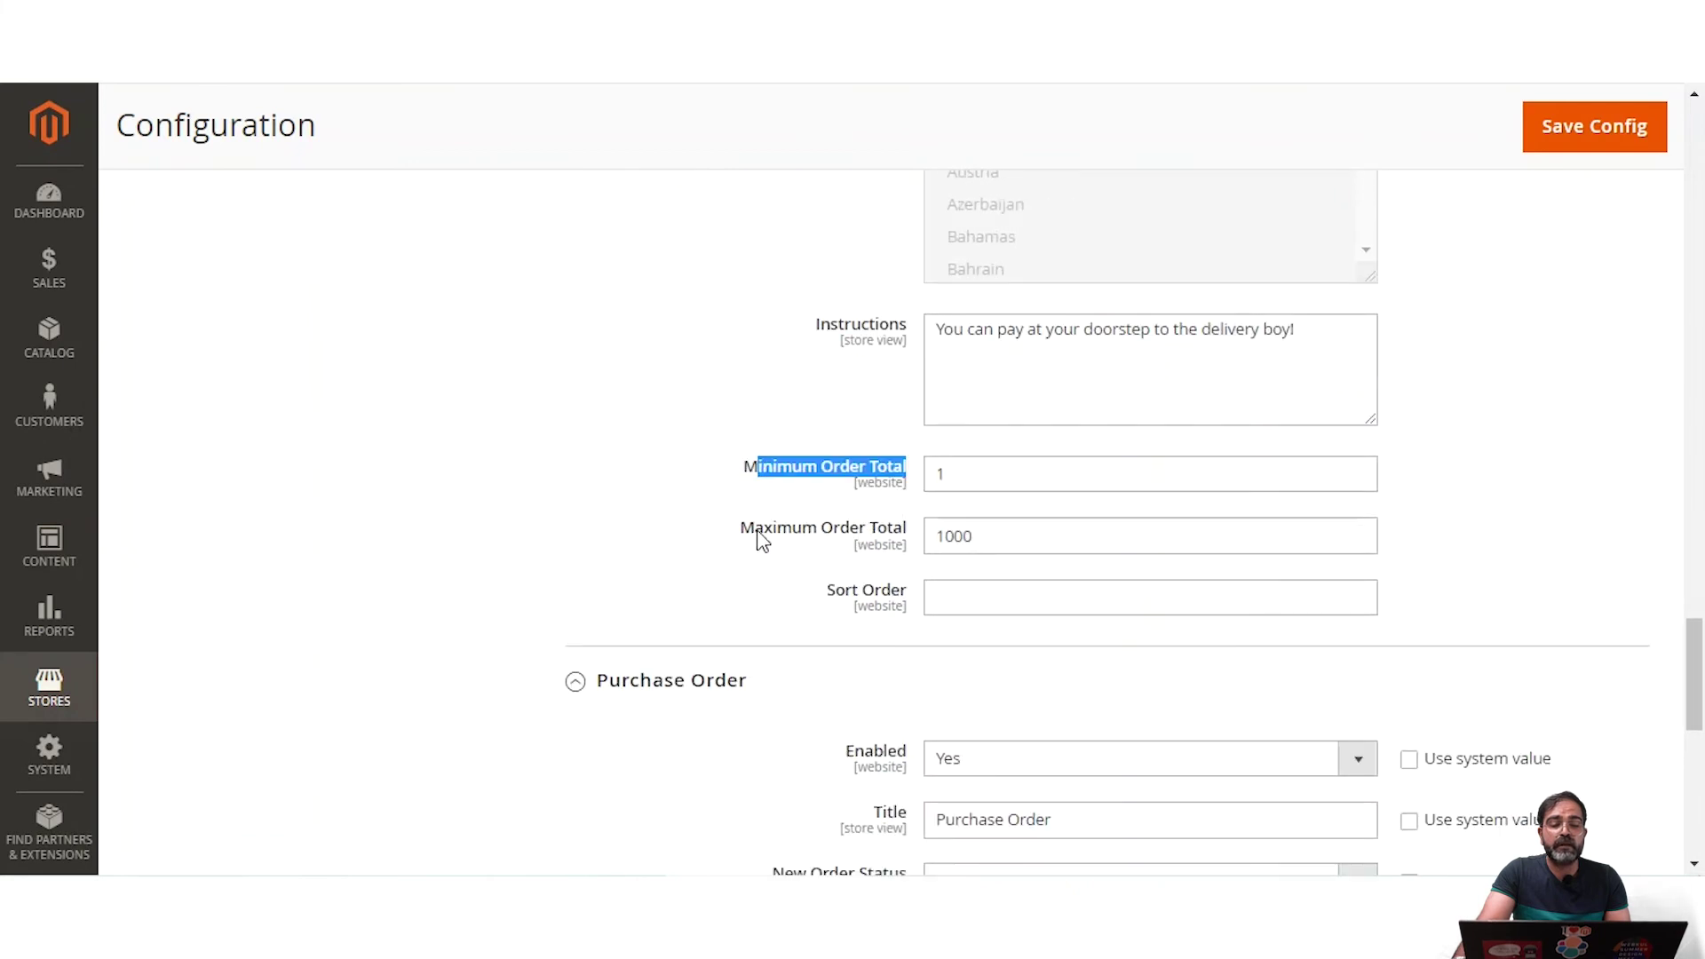
pyautogui.moveTo(760, 538); pyautogui.dragTo(921, 540)
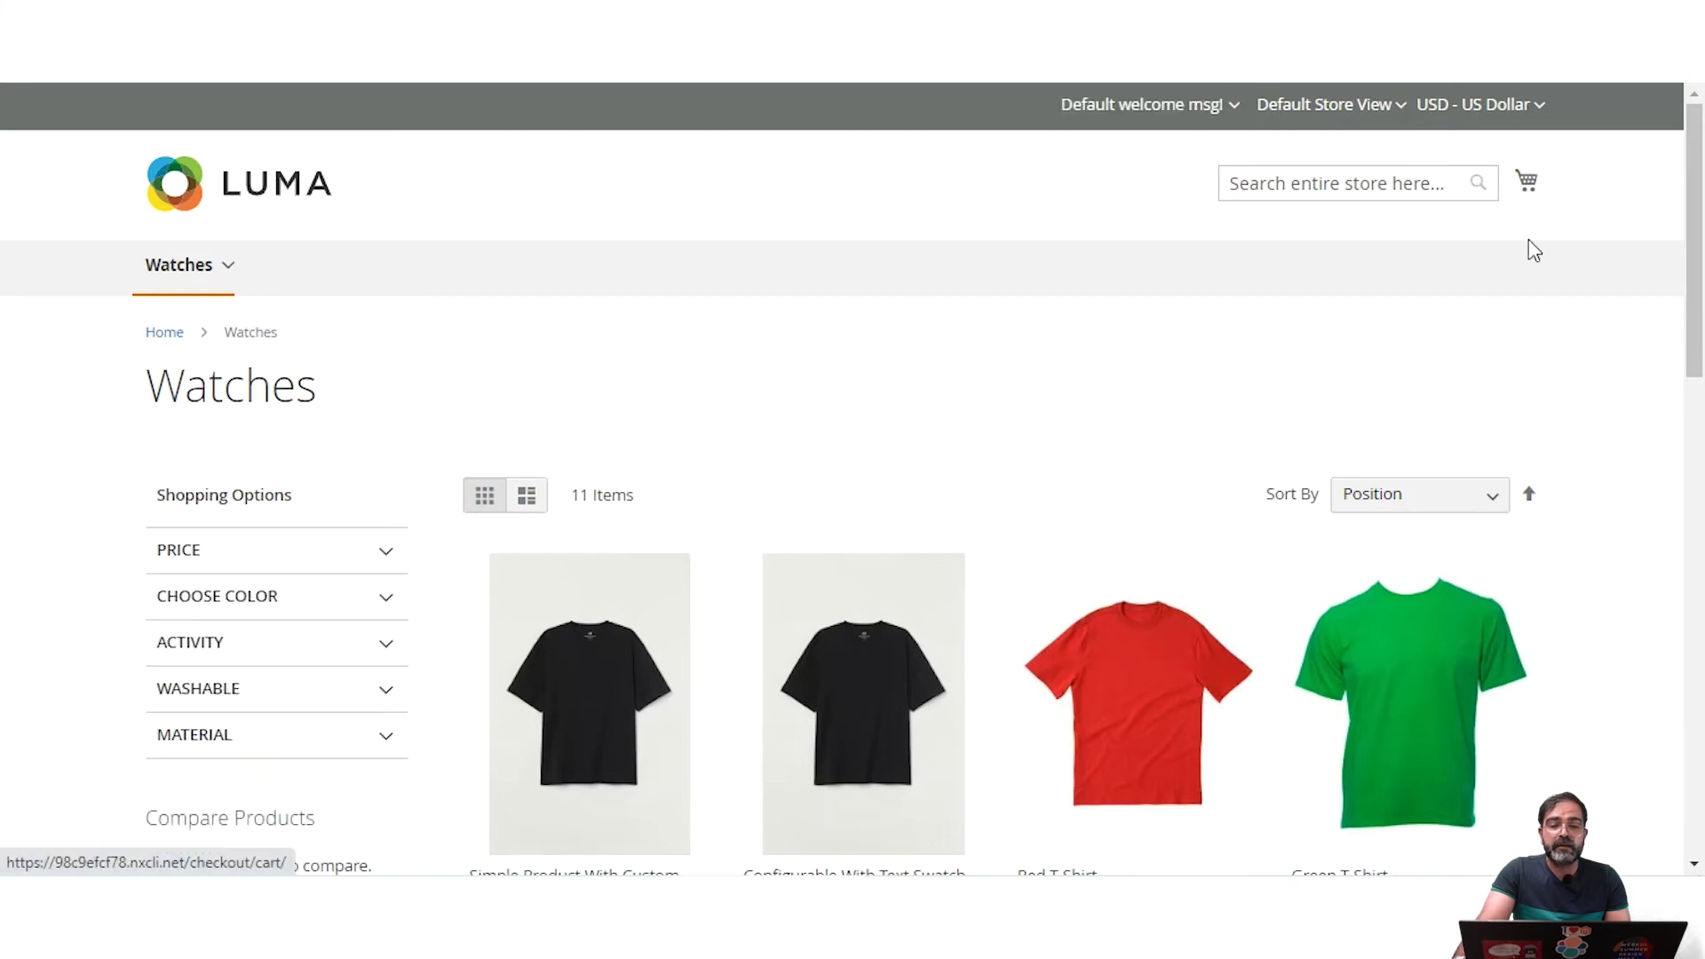
# Step: Remove the wireless mouse from the storefront cart and add the Battery Non-Rechargeable product from the Watches category
pyautogui.click(1526, 185)
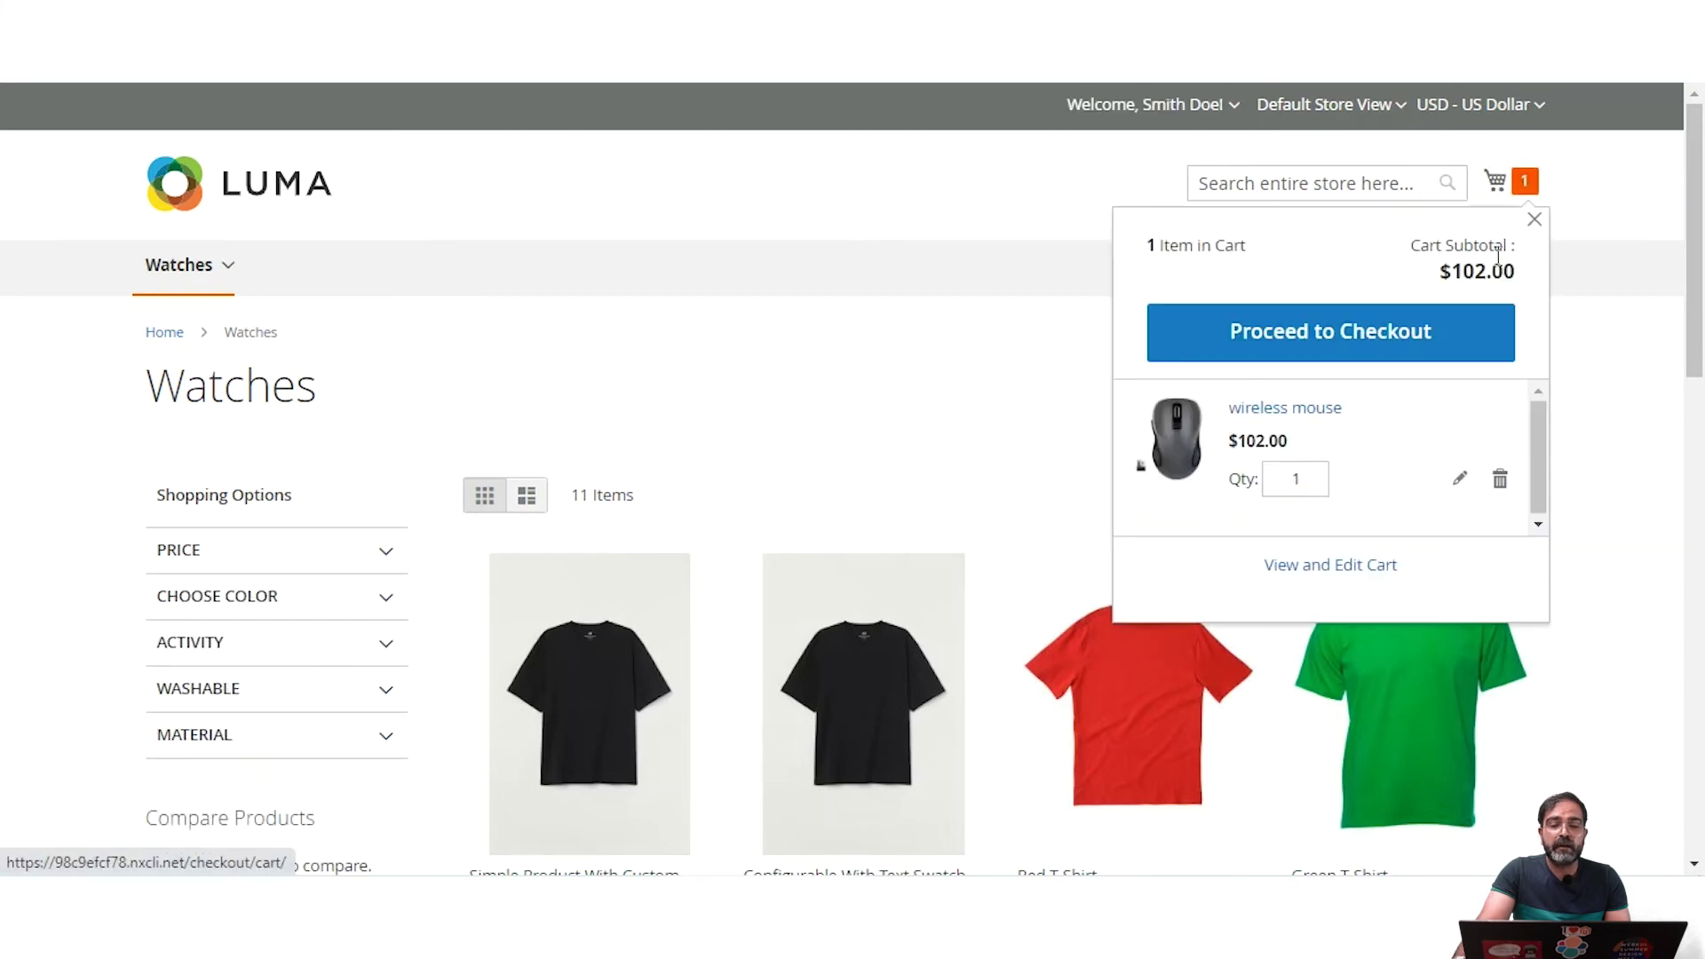
pyautogui.click(1500, 479)
pyautogui.click(726, 282)
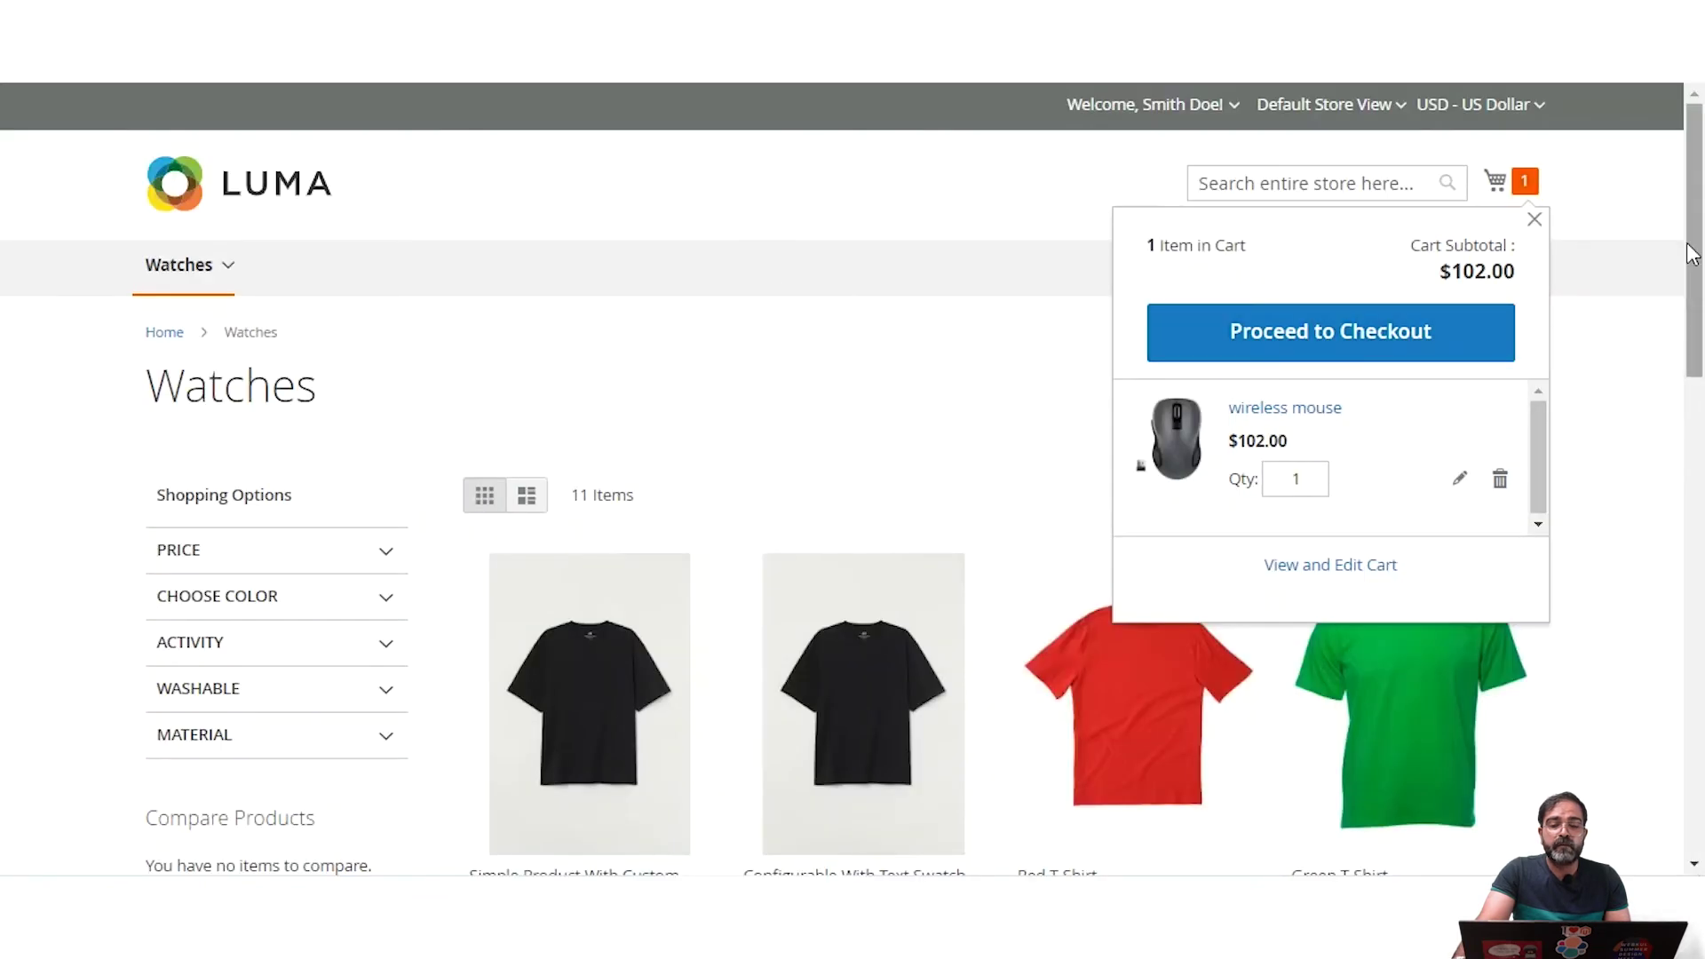
pyautogui.moveTo(1686, 240); pyautogui.dragTo(1701, 511)
pyautogui.moveTo(1378, 437)
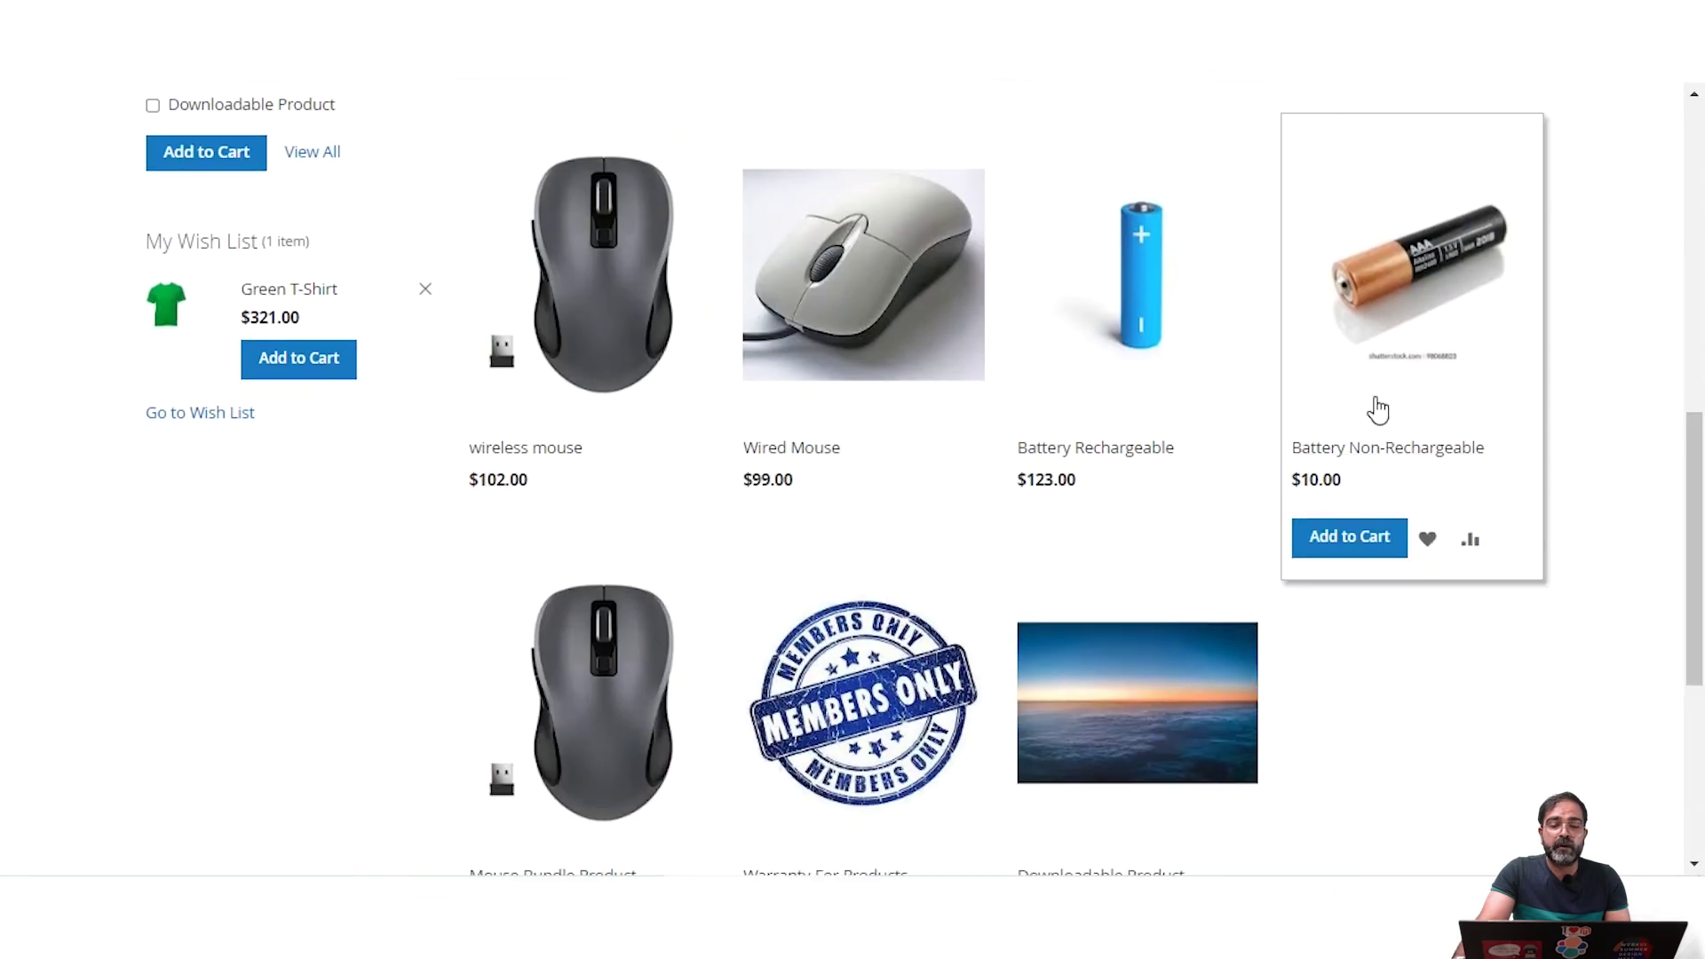
pyautogui.click(1350, 540)
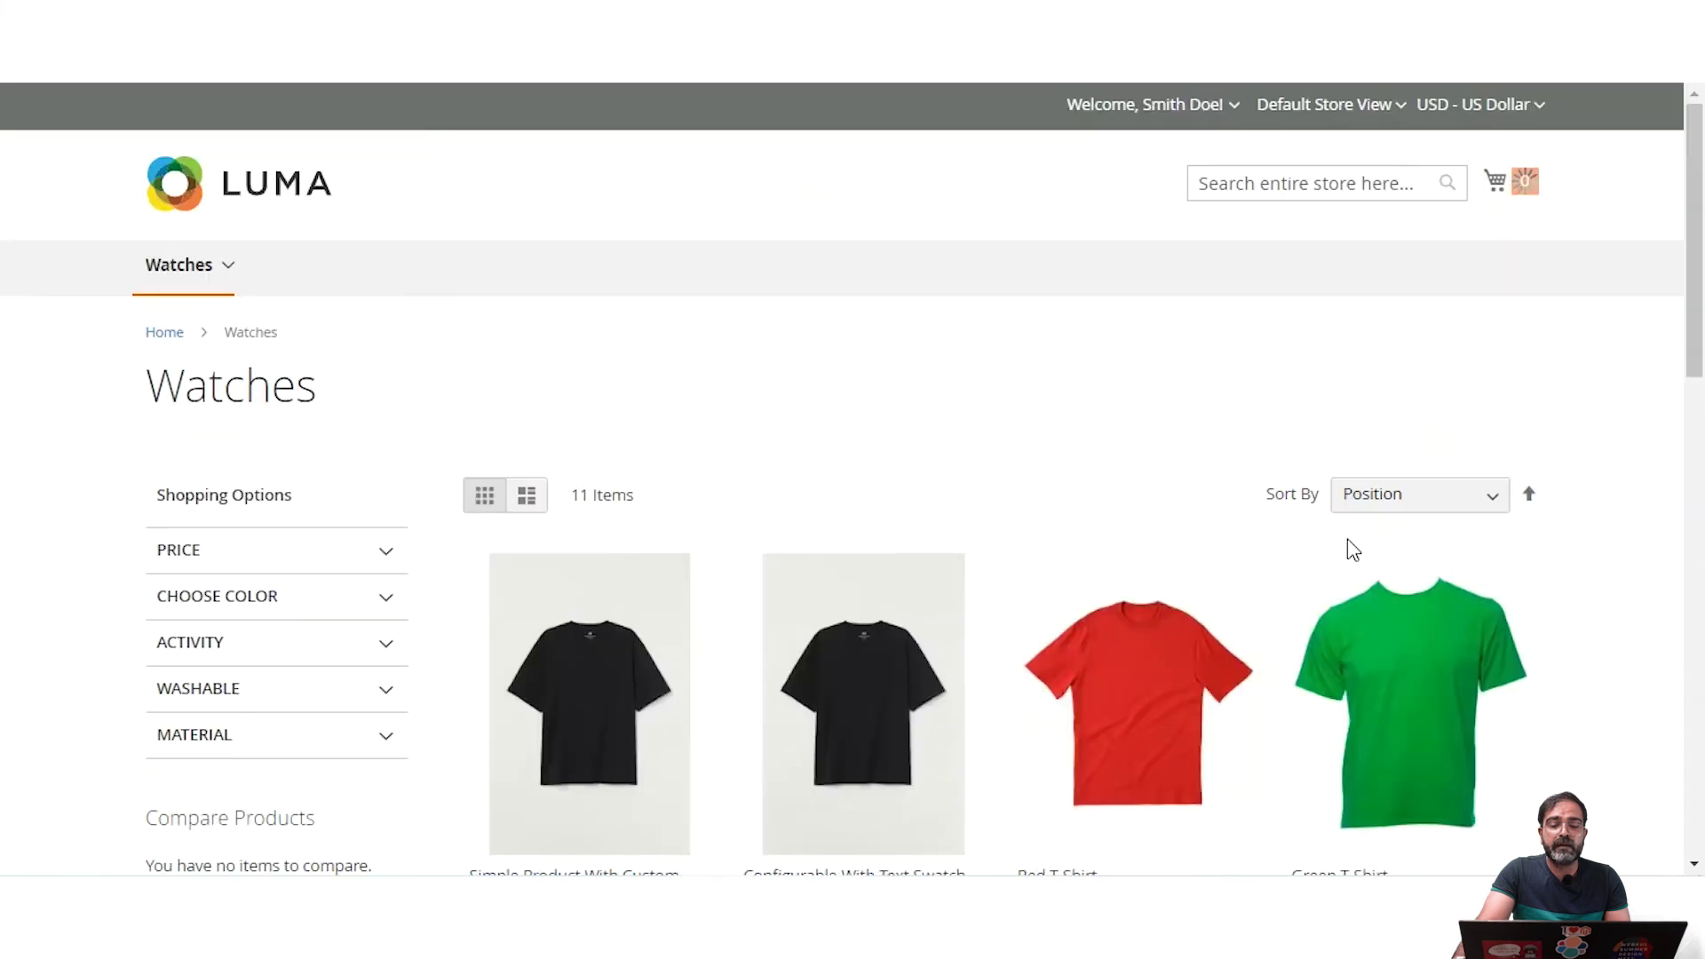
# Step: Proceed through checkout with the battery using Free Shipping and examine which payment methods Review & Payments offers
pyautogui.click(1526, 186)
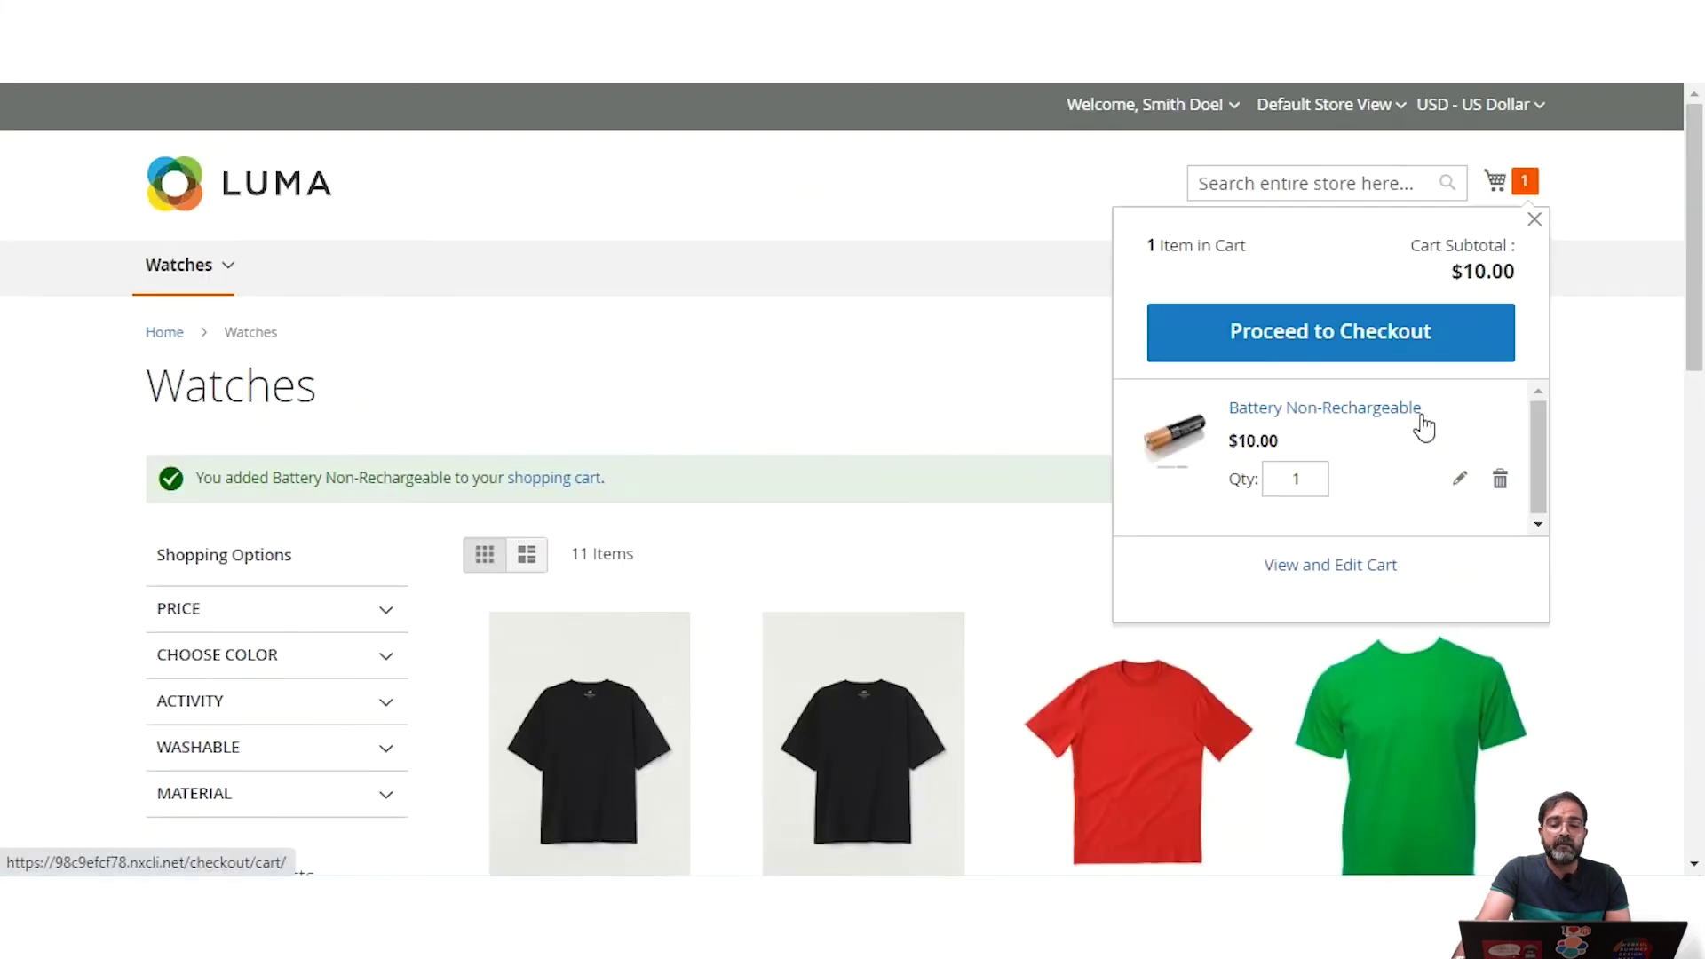
pyautogui.click(1365, 338)
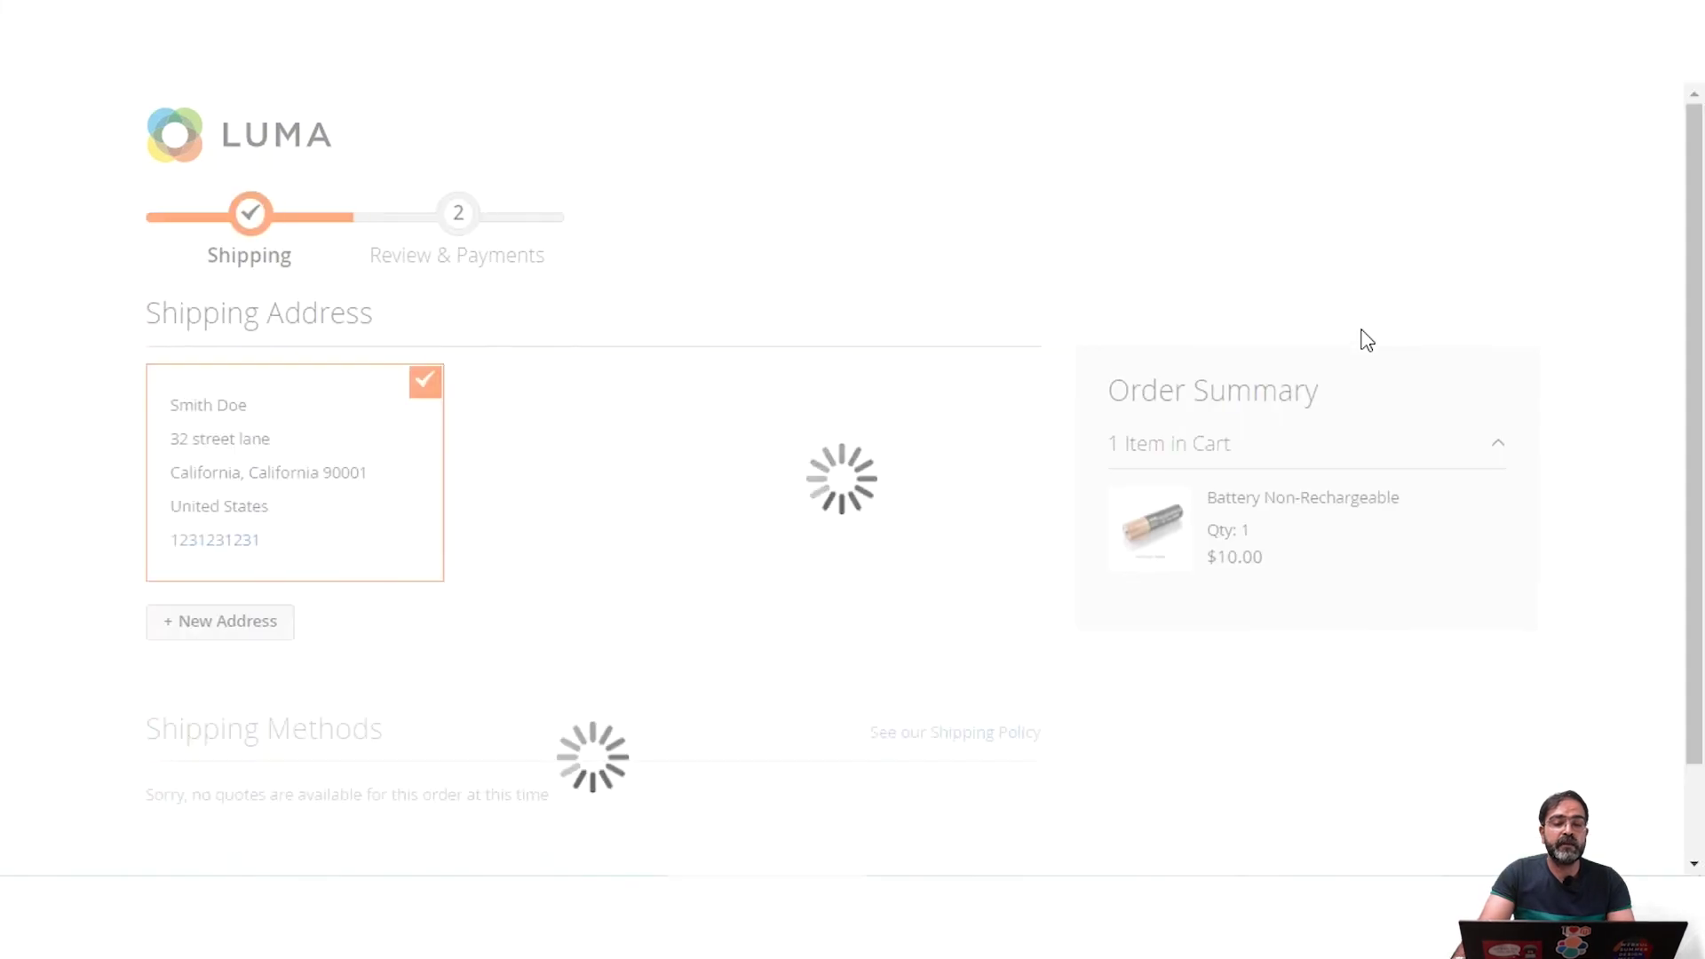
pyautogui.scroll(-1, 797, 666)
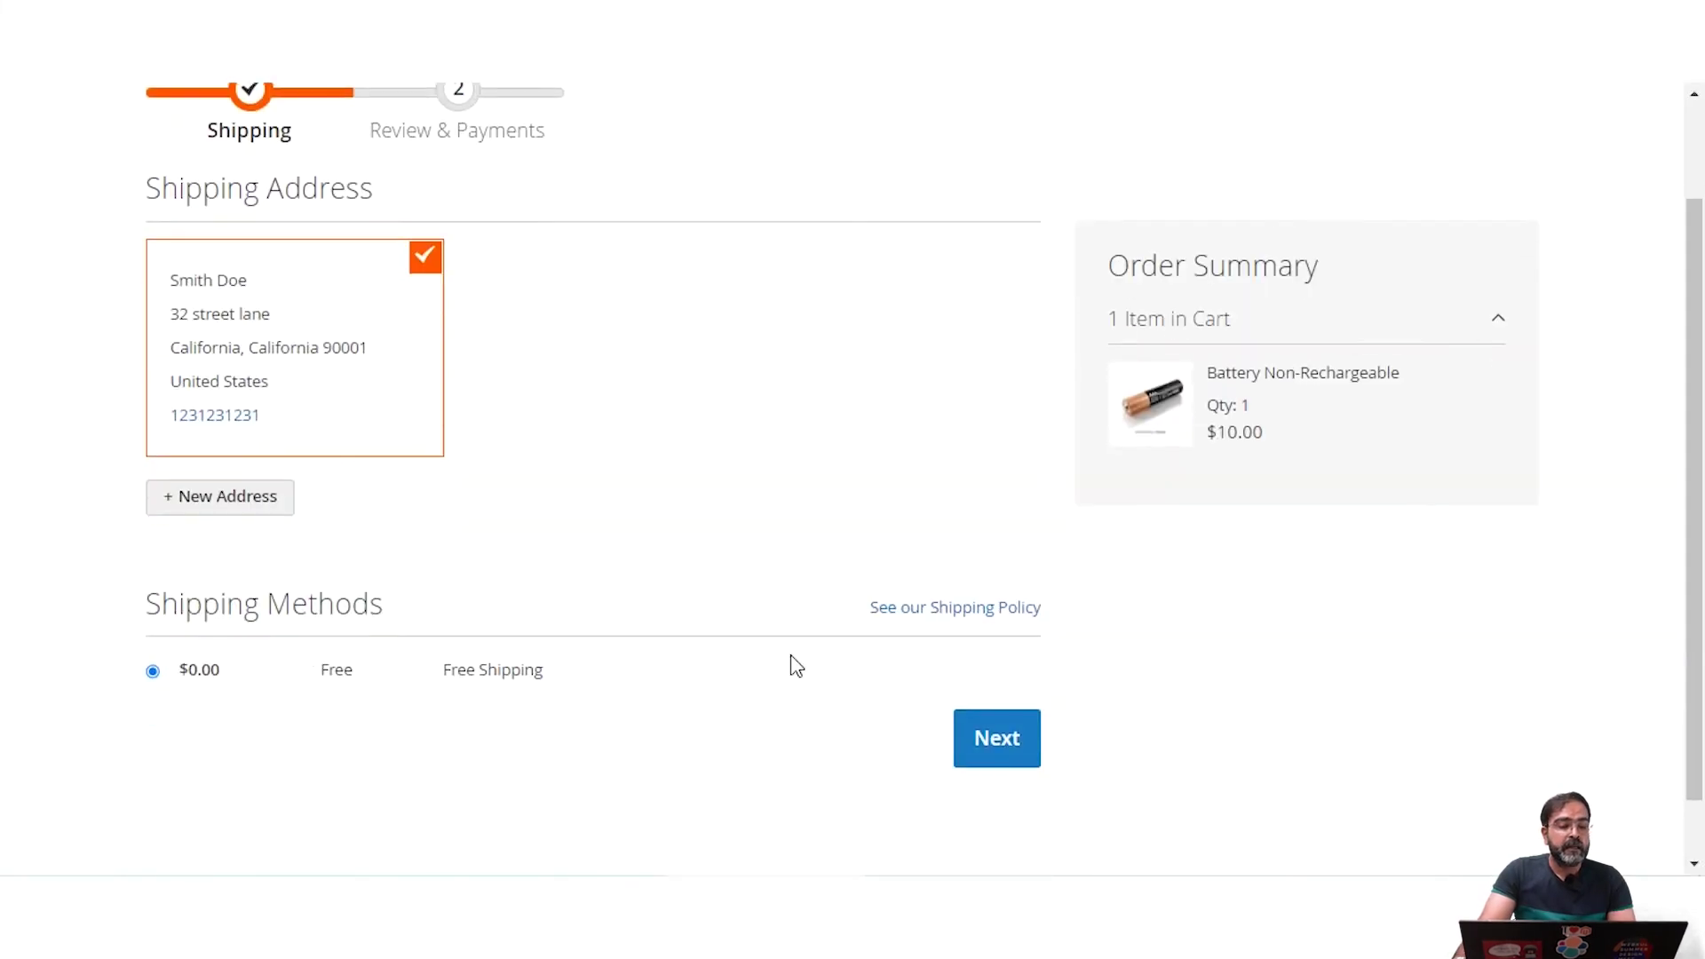
pyautogui.click(1012, 738)
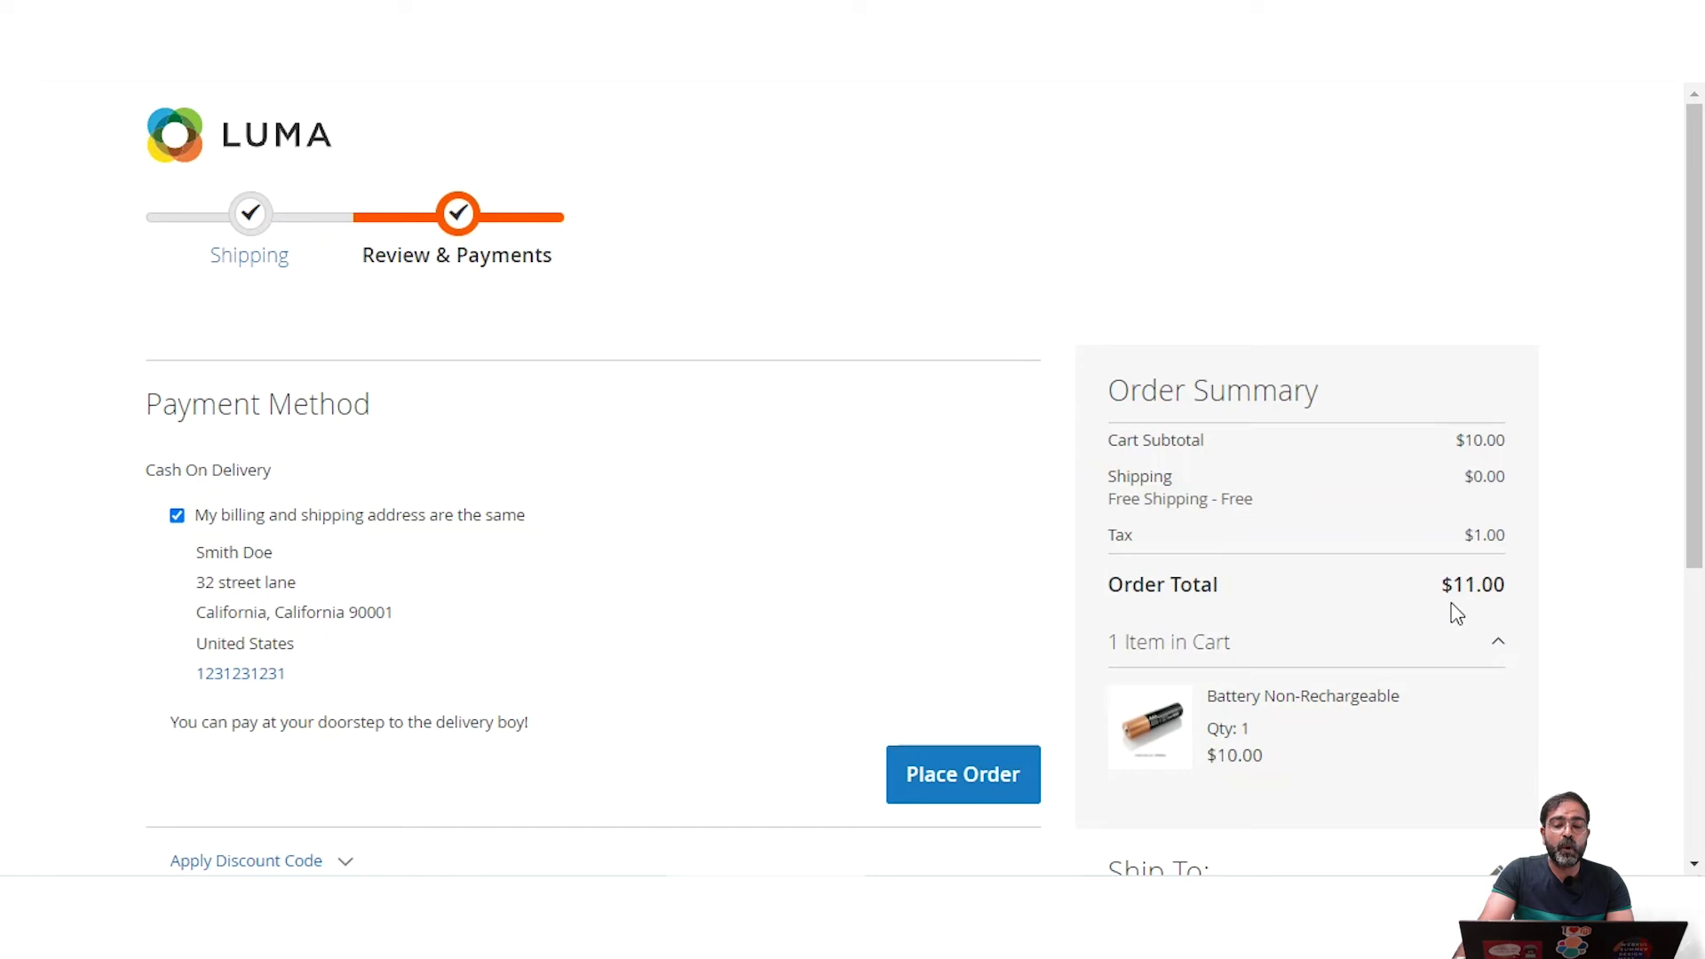
pyautogui.moveTo(155, 479); pyautogui.dragTo(270, 480)
pyautogui.scroll(-3, 444, 649)
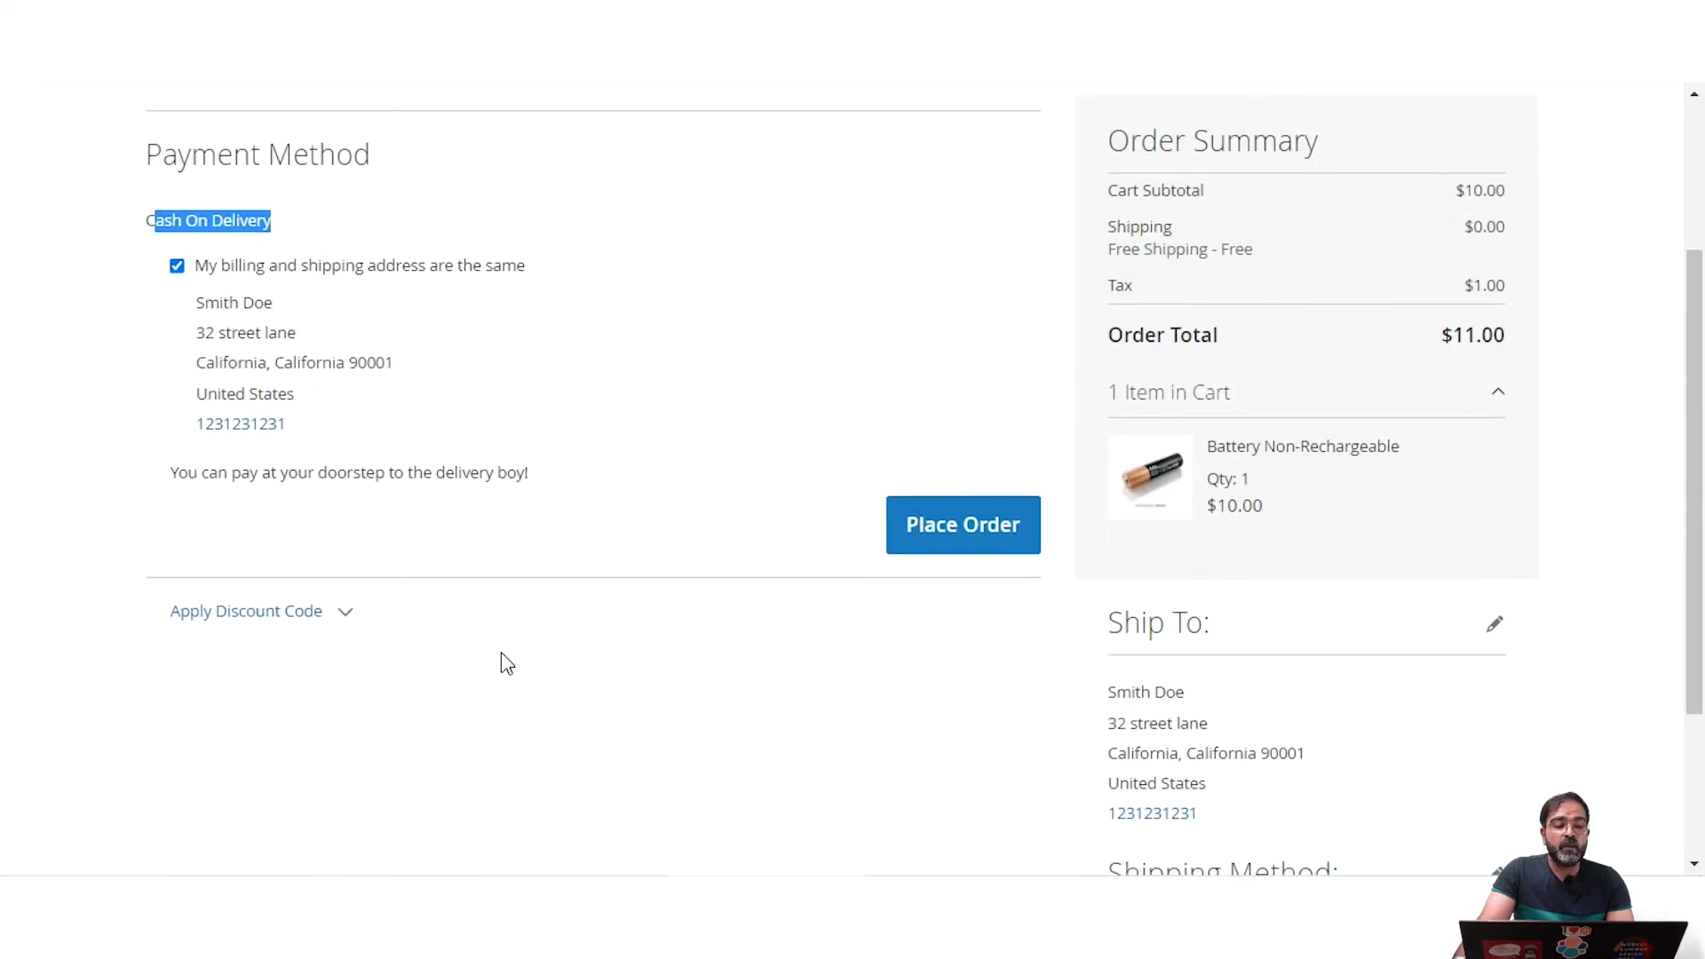
pyautogui.scroll(1, 504, 662)
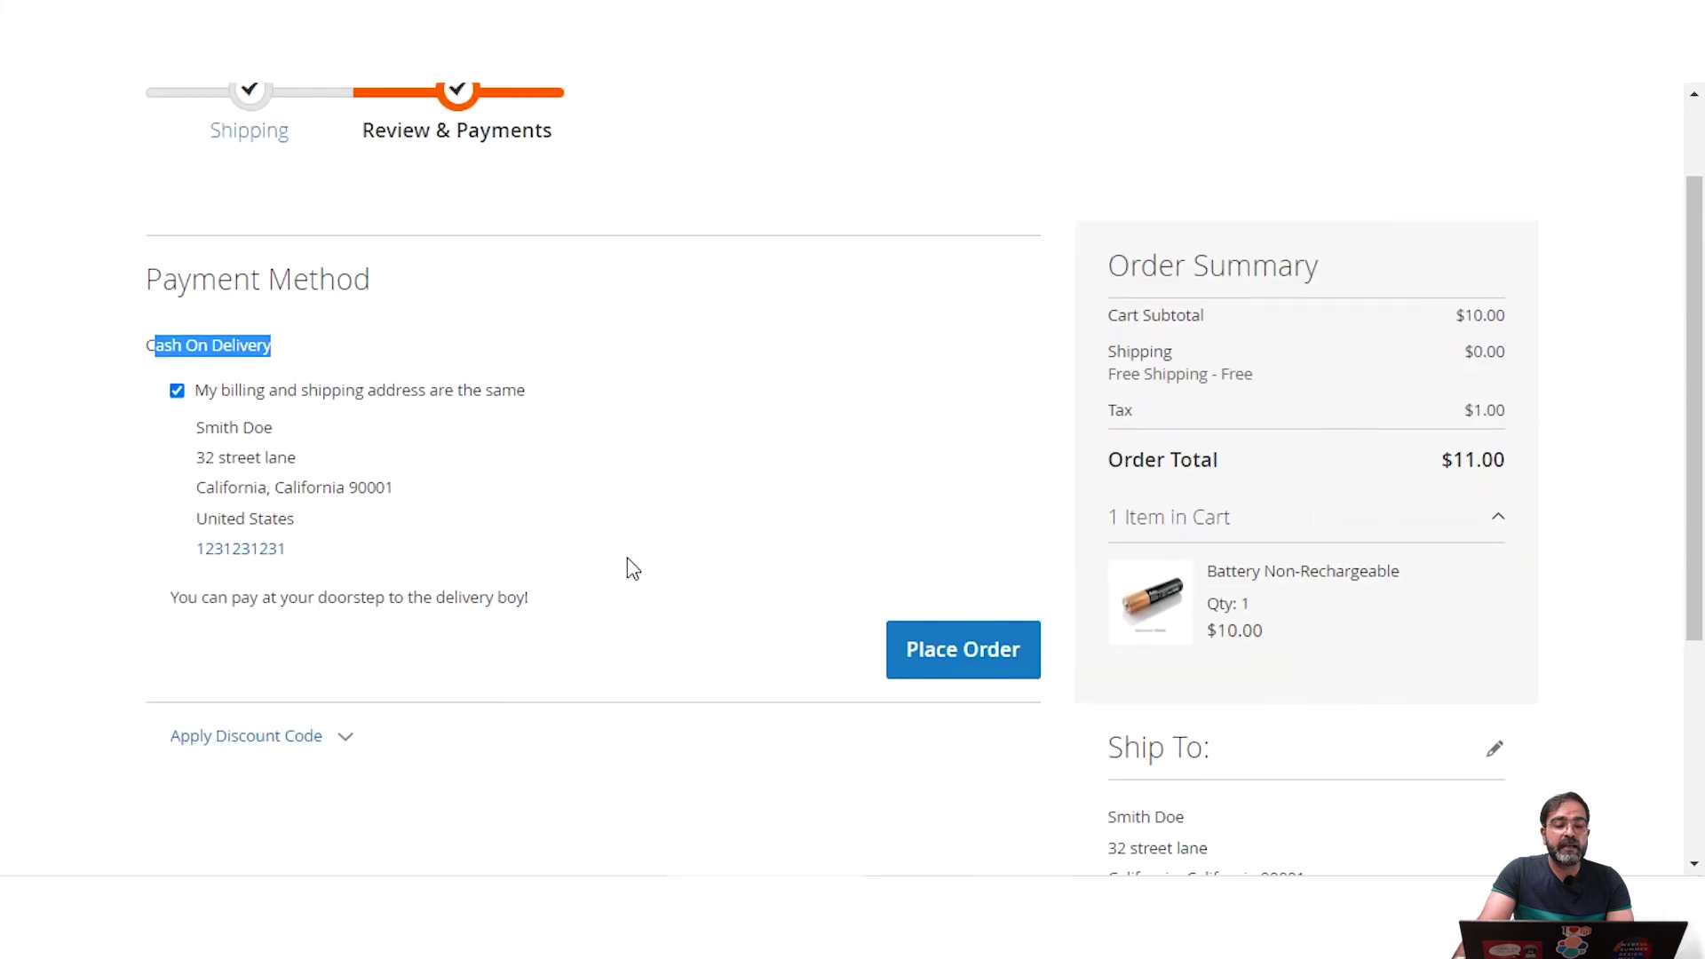
# Step: Review the order total limits of the offline payment methods in the configuration and collapse the Check / Money Order section
pyautogui.hotkey('ctrl', 'Tab')
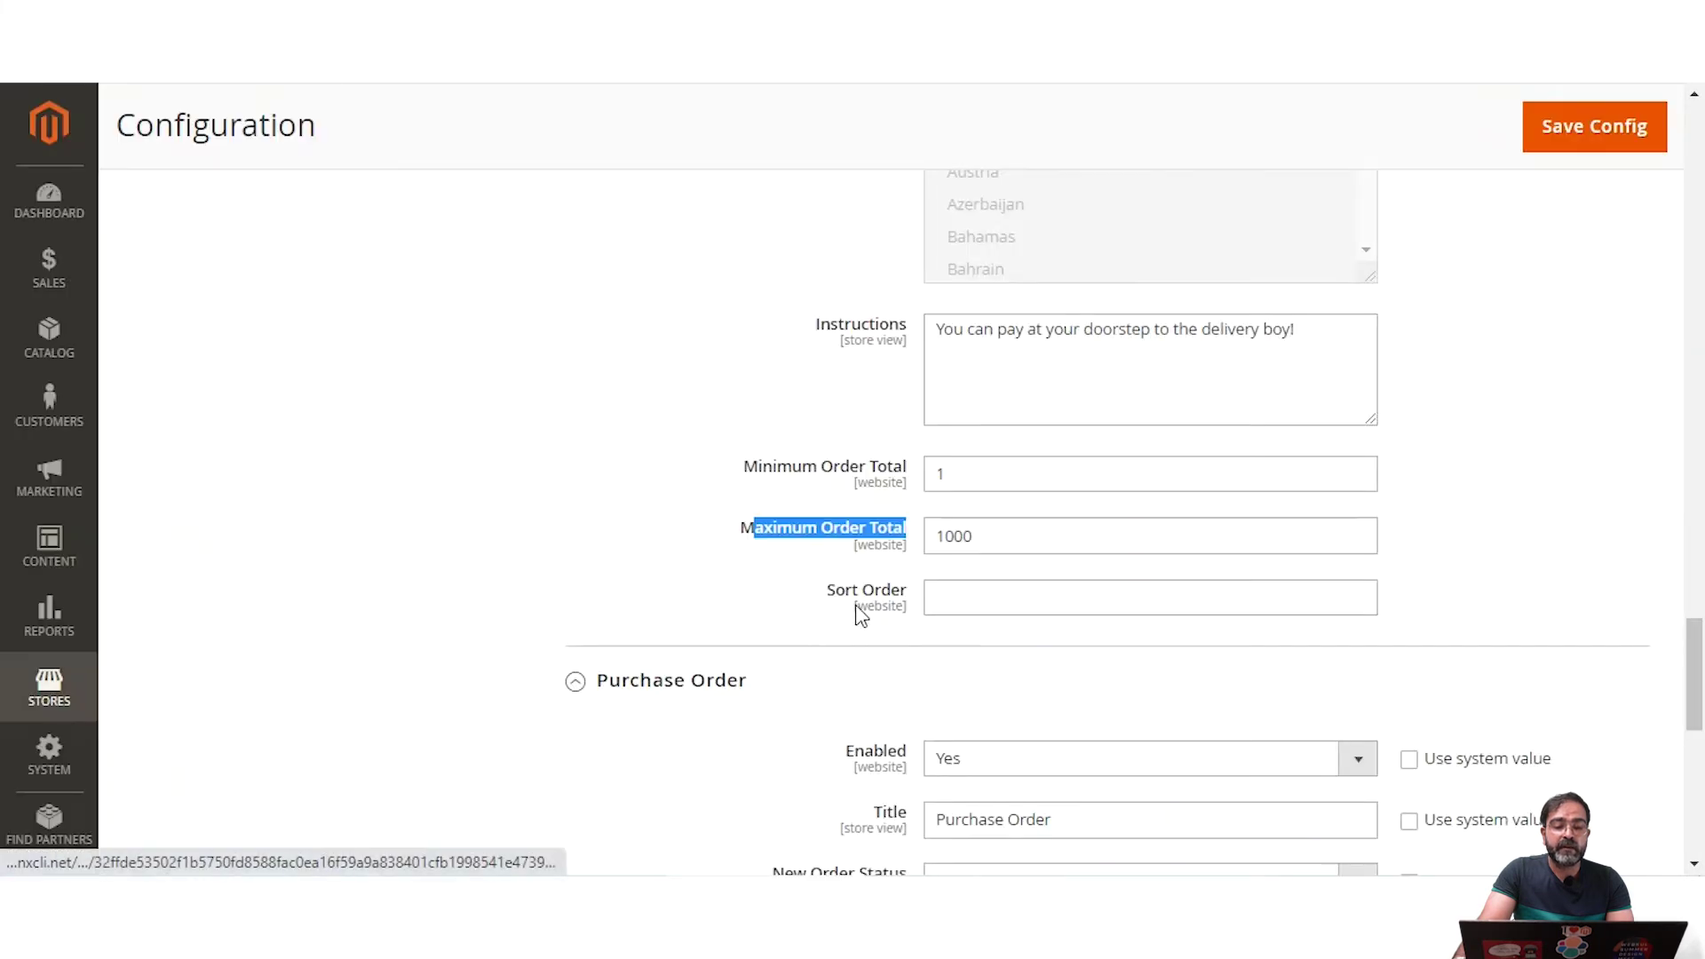
pyautogui.scroll(10, 848, 564)
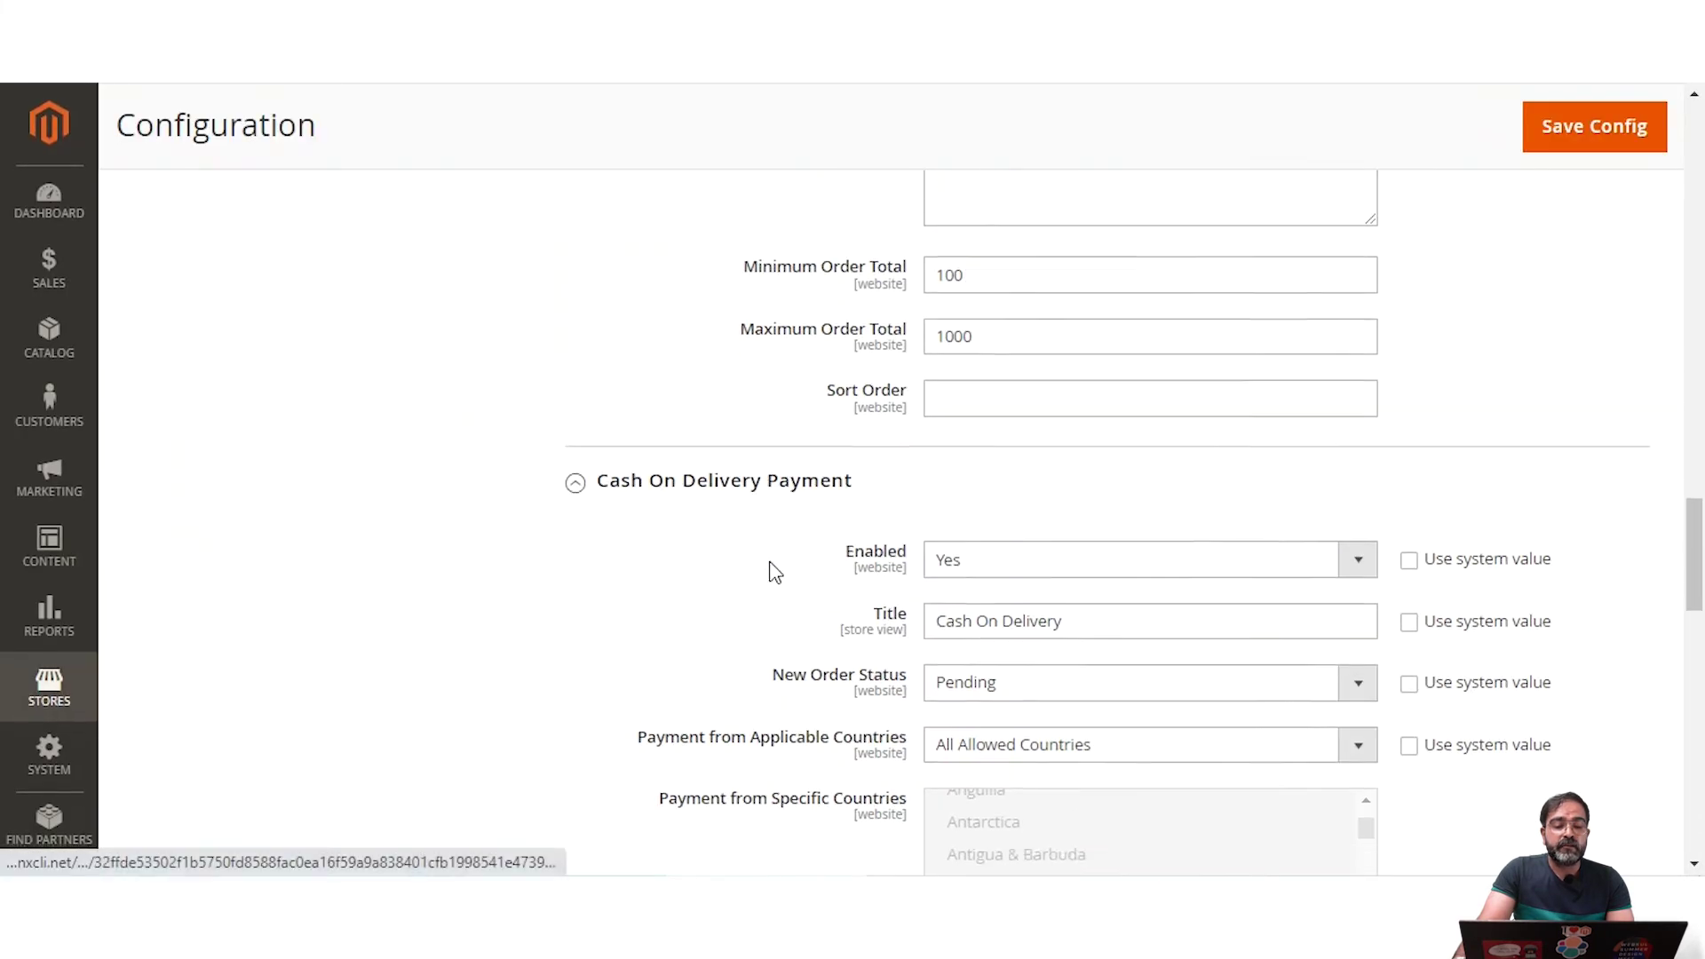
pyautogui.scroll(-2, 769, 569)
pyautogui.scroll(15, 778, 576)
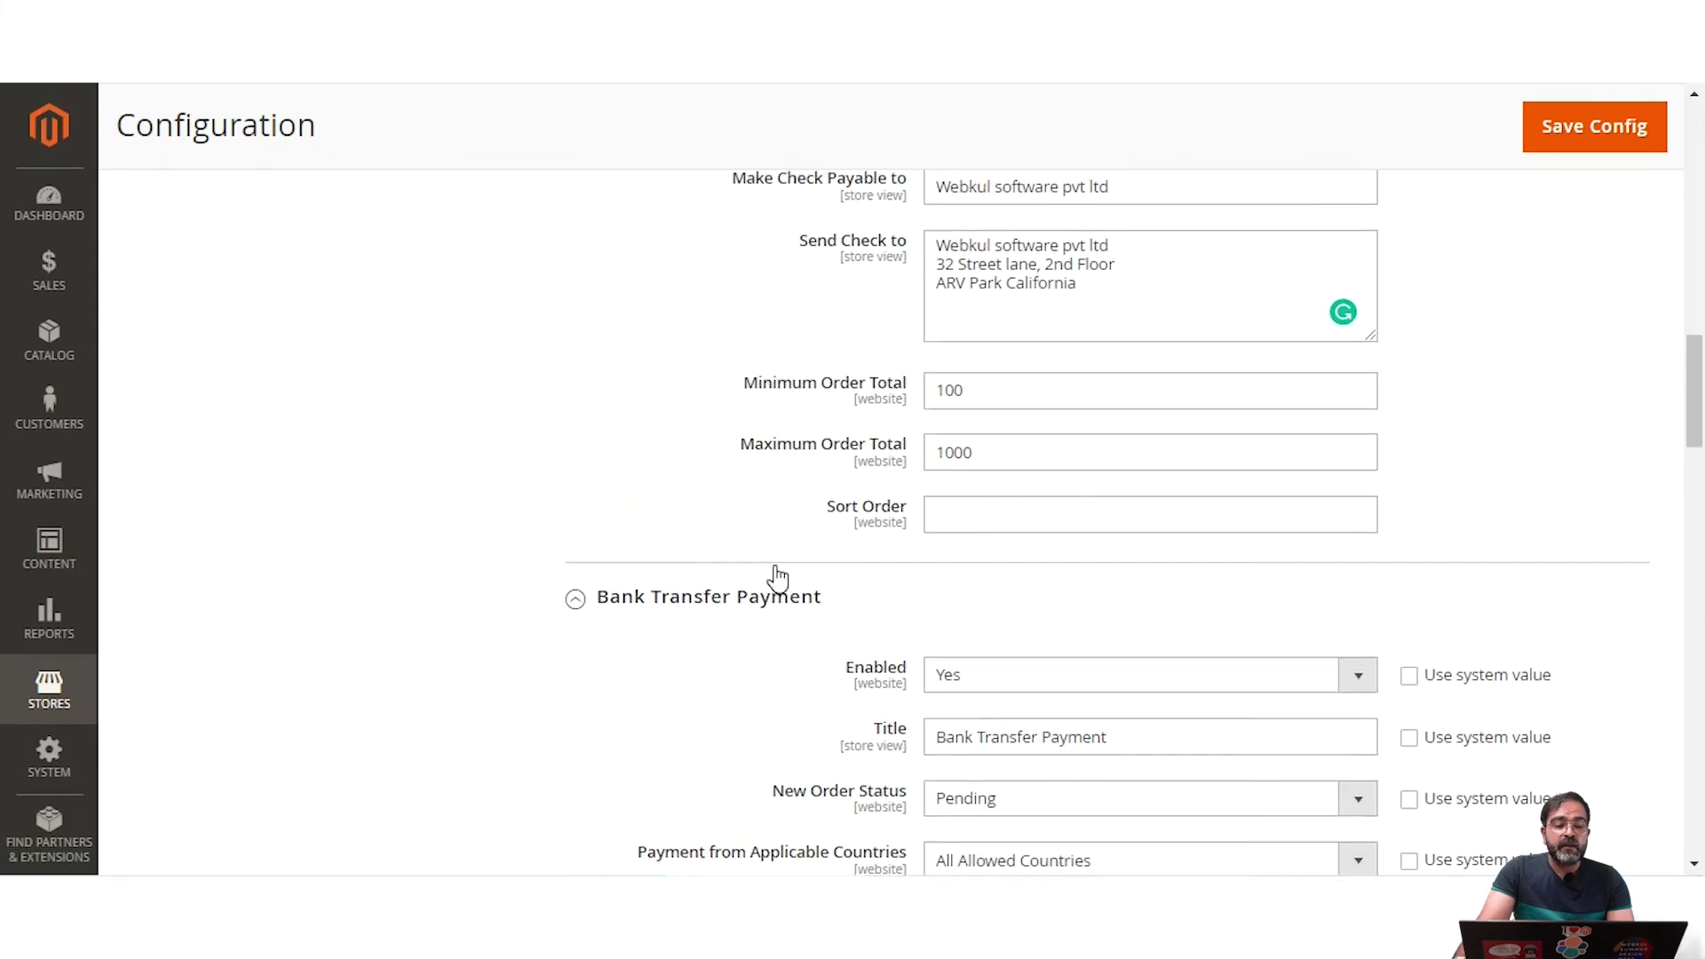
pyautogui.scroll(5, 774, 575)
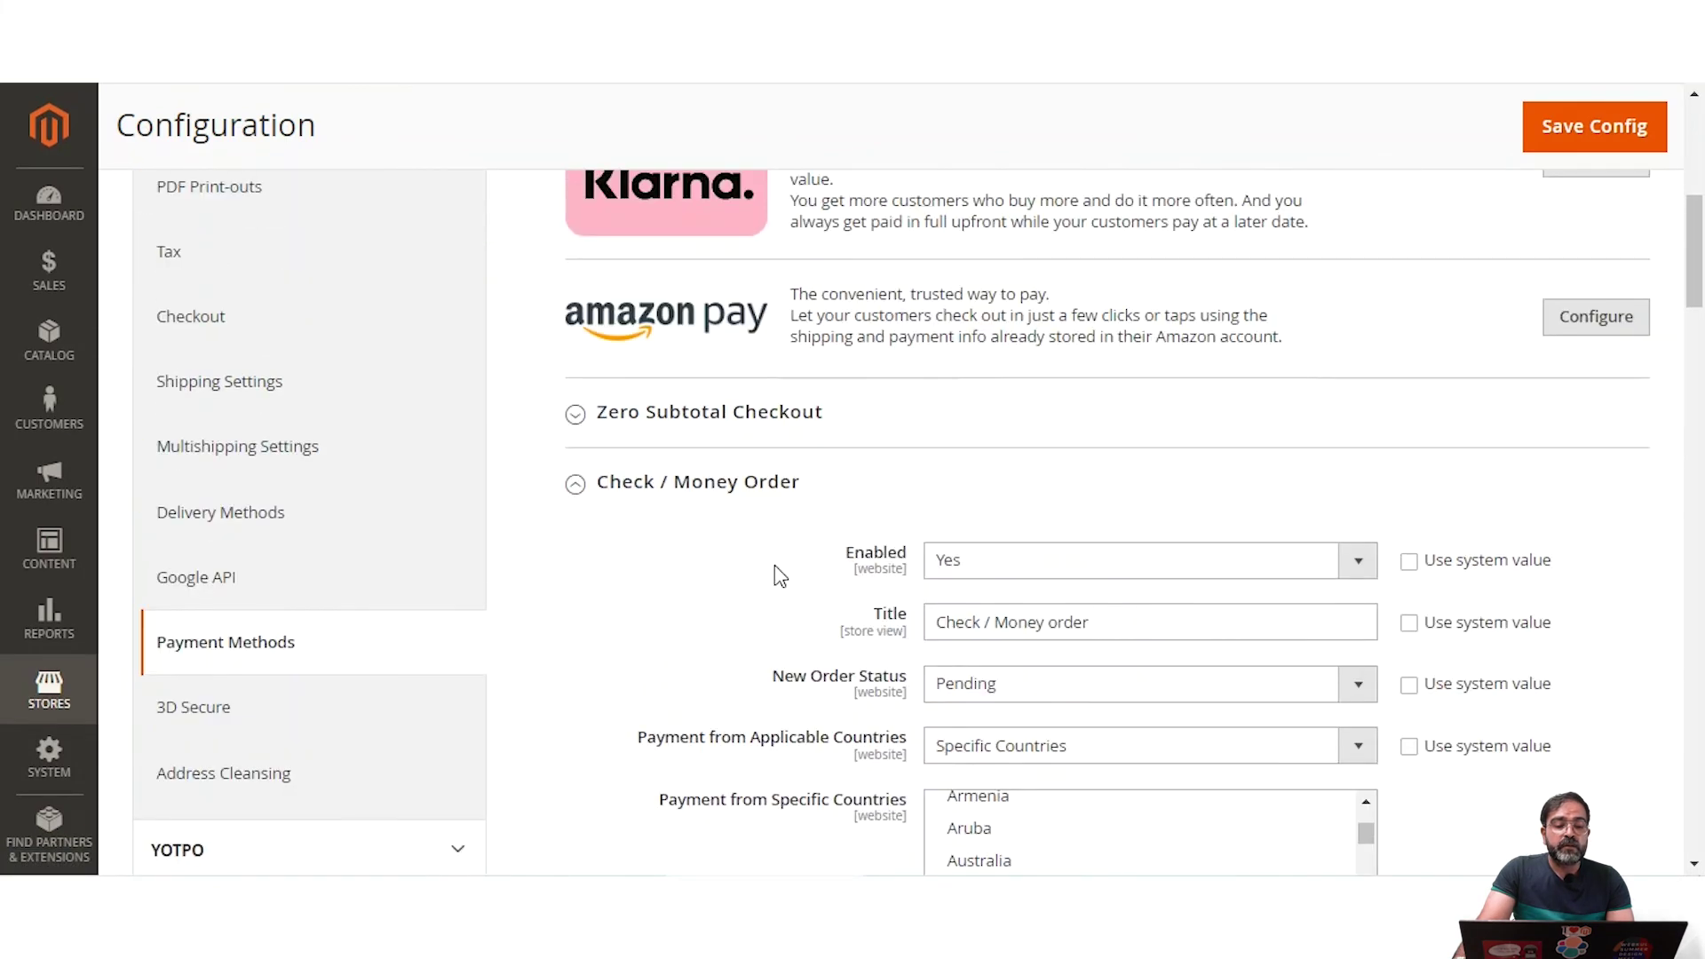
pyautogui.click(578, 487)
pyautogui.scroll(-1, 621, 577)
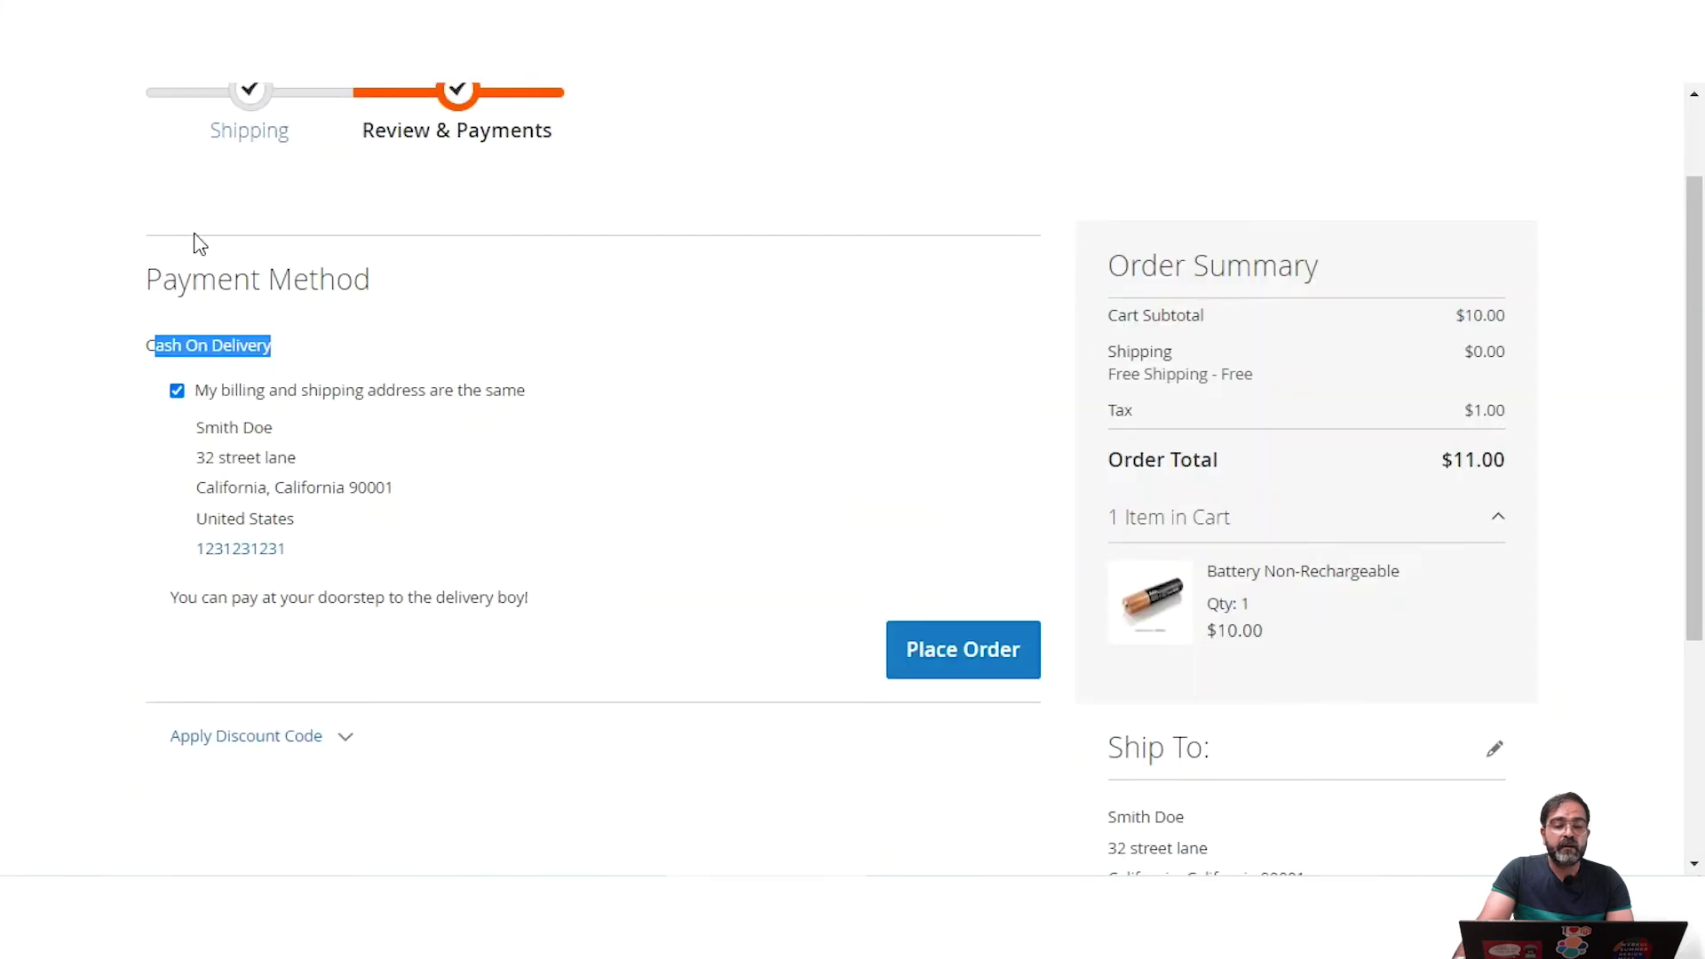
# Step: Return to the Watches category, remove the battery from the cart and add the wireless mouse
pyautogui.scroll(1, 124, 206)
pyautogui.press('F5')
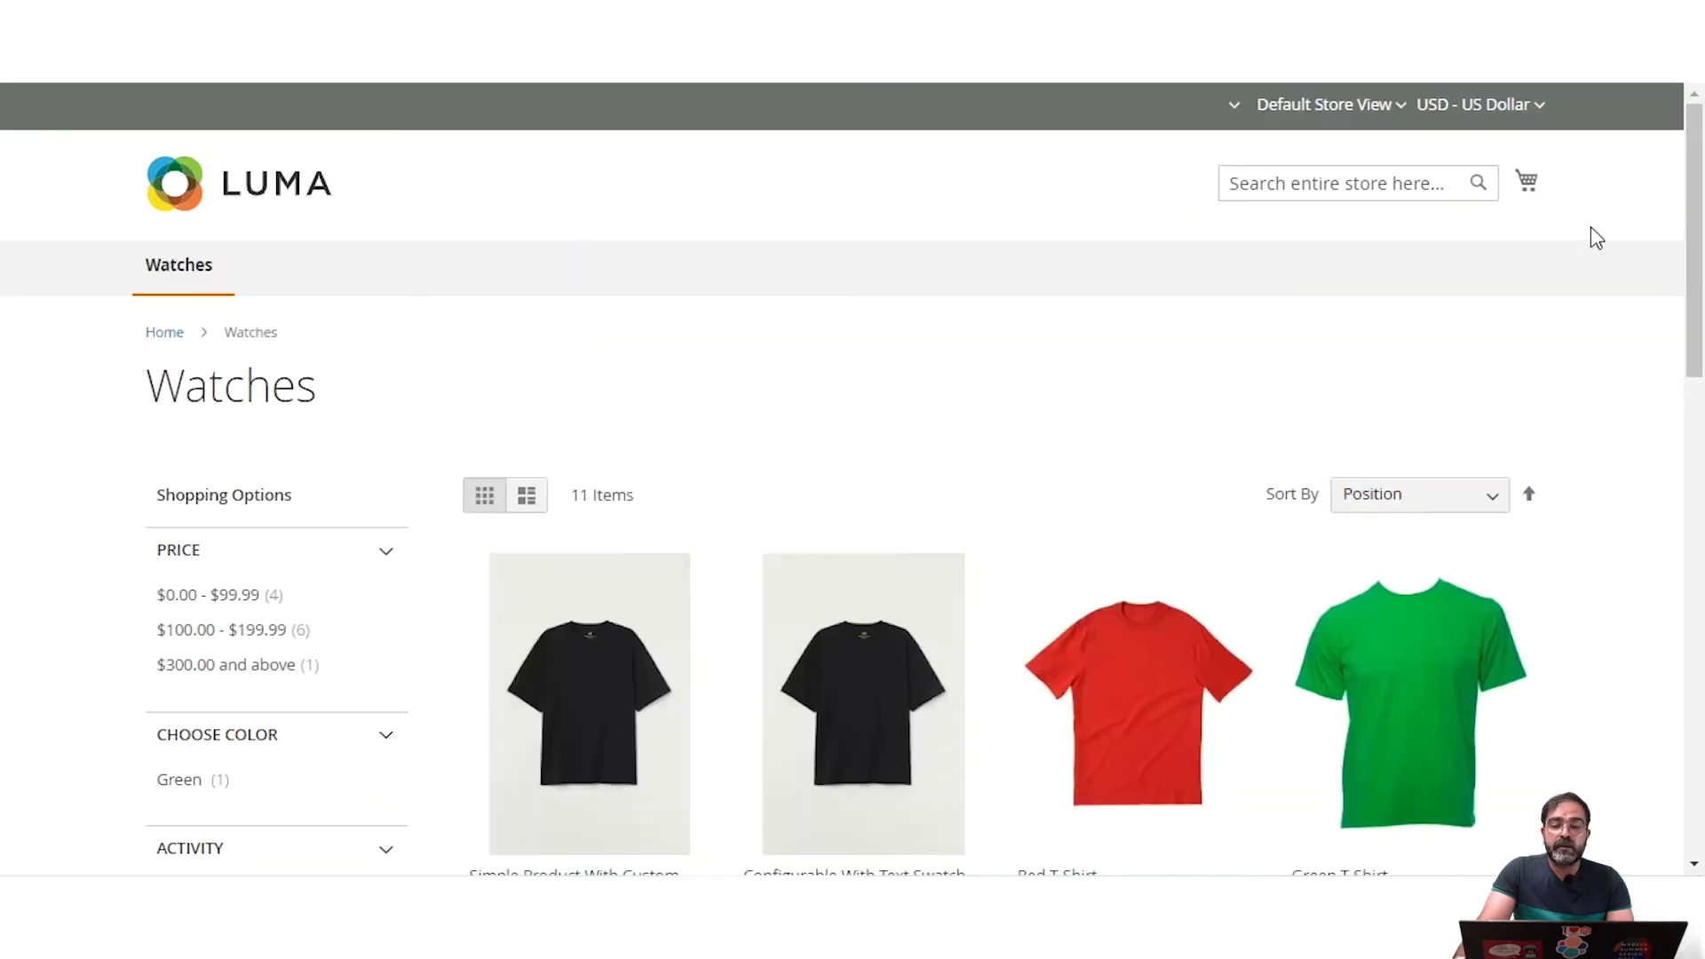
pyautogui.click(1529, 186)
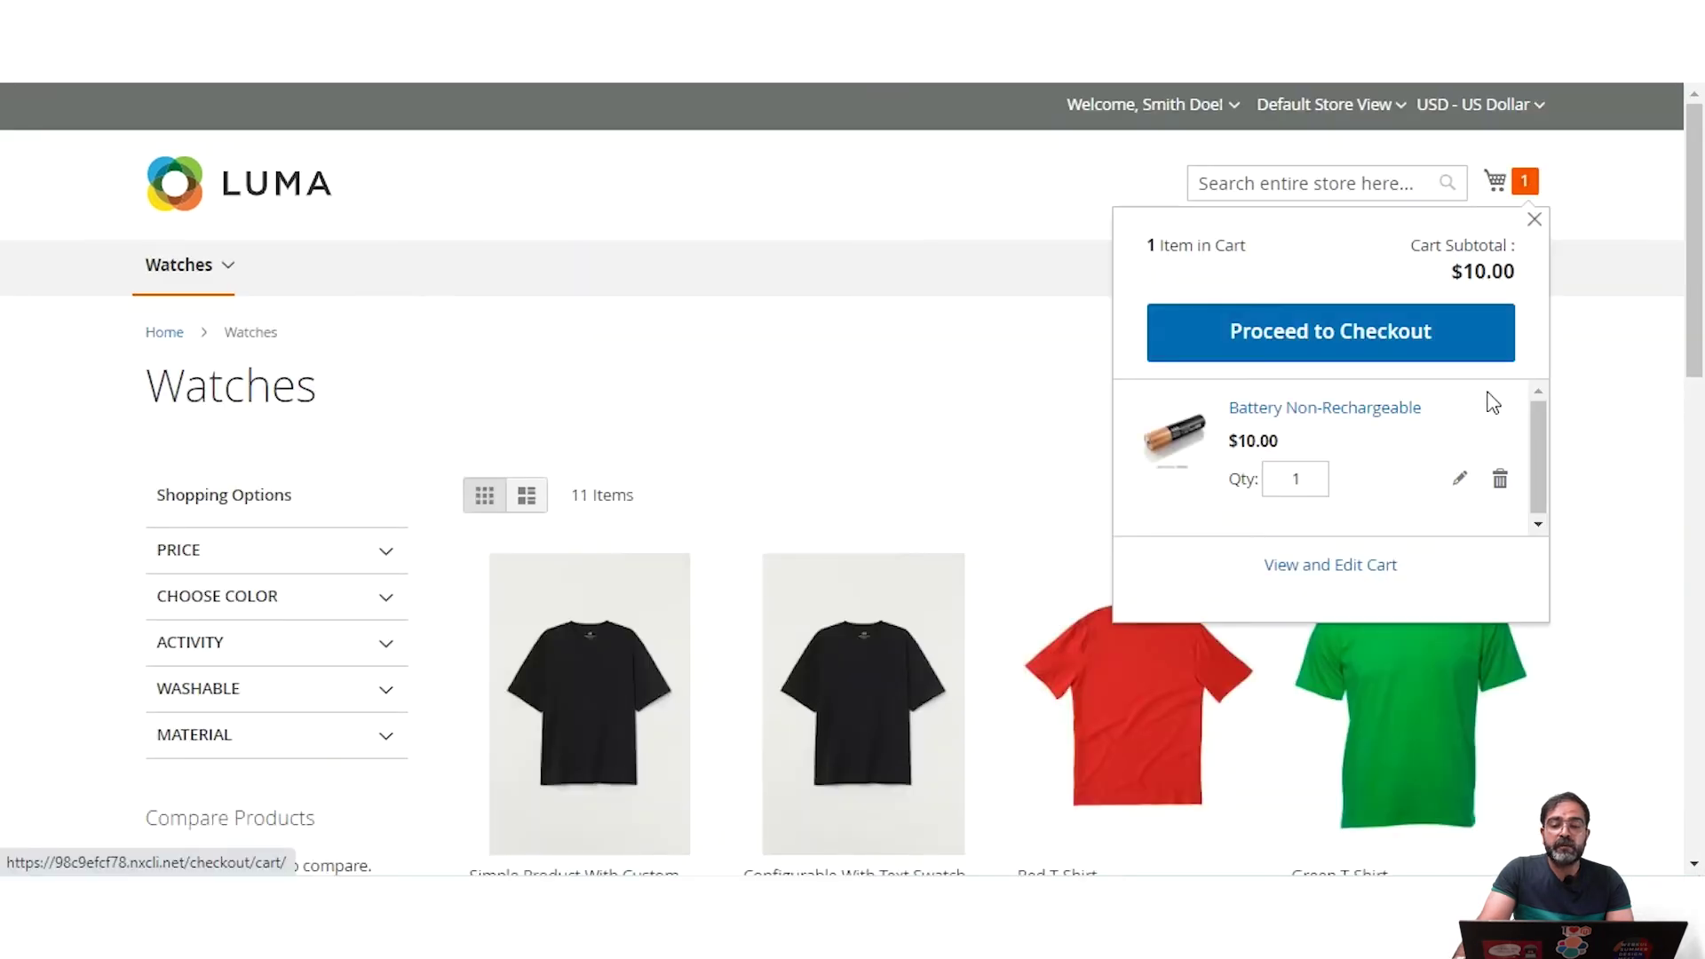
pyautogui.click(1500, 479)
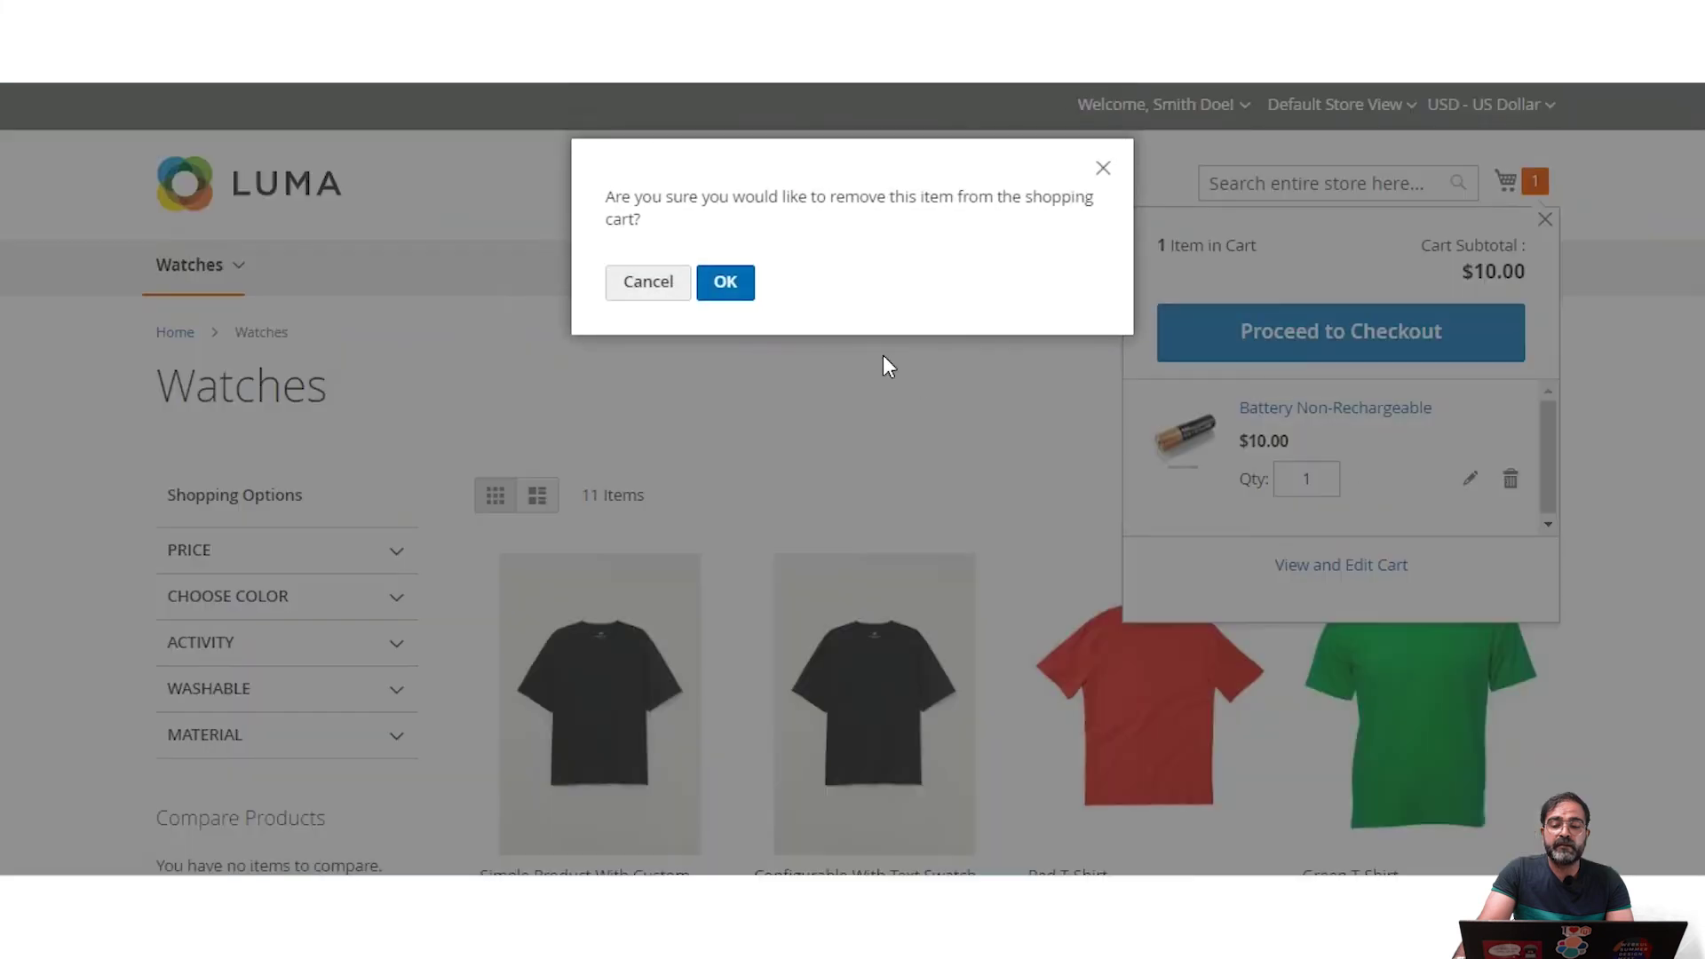
pyautogui.click(734, 286)
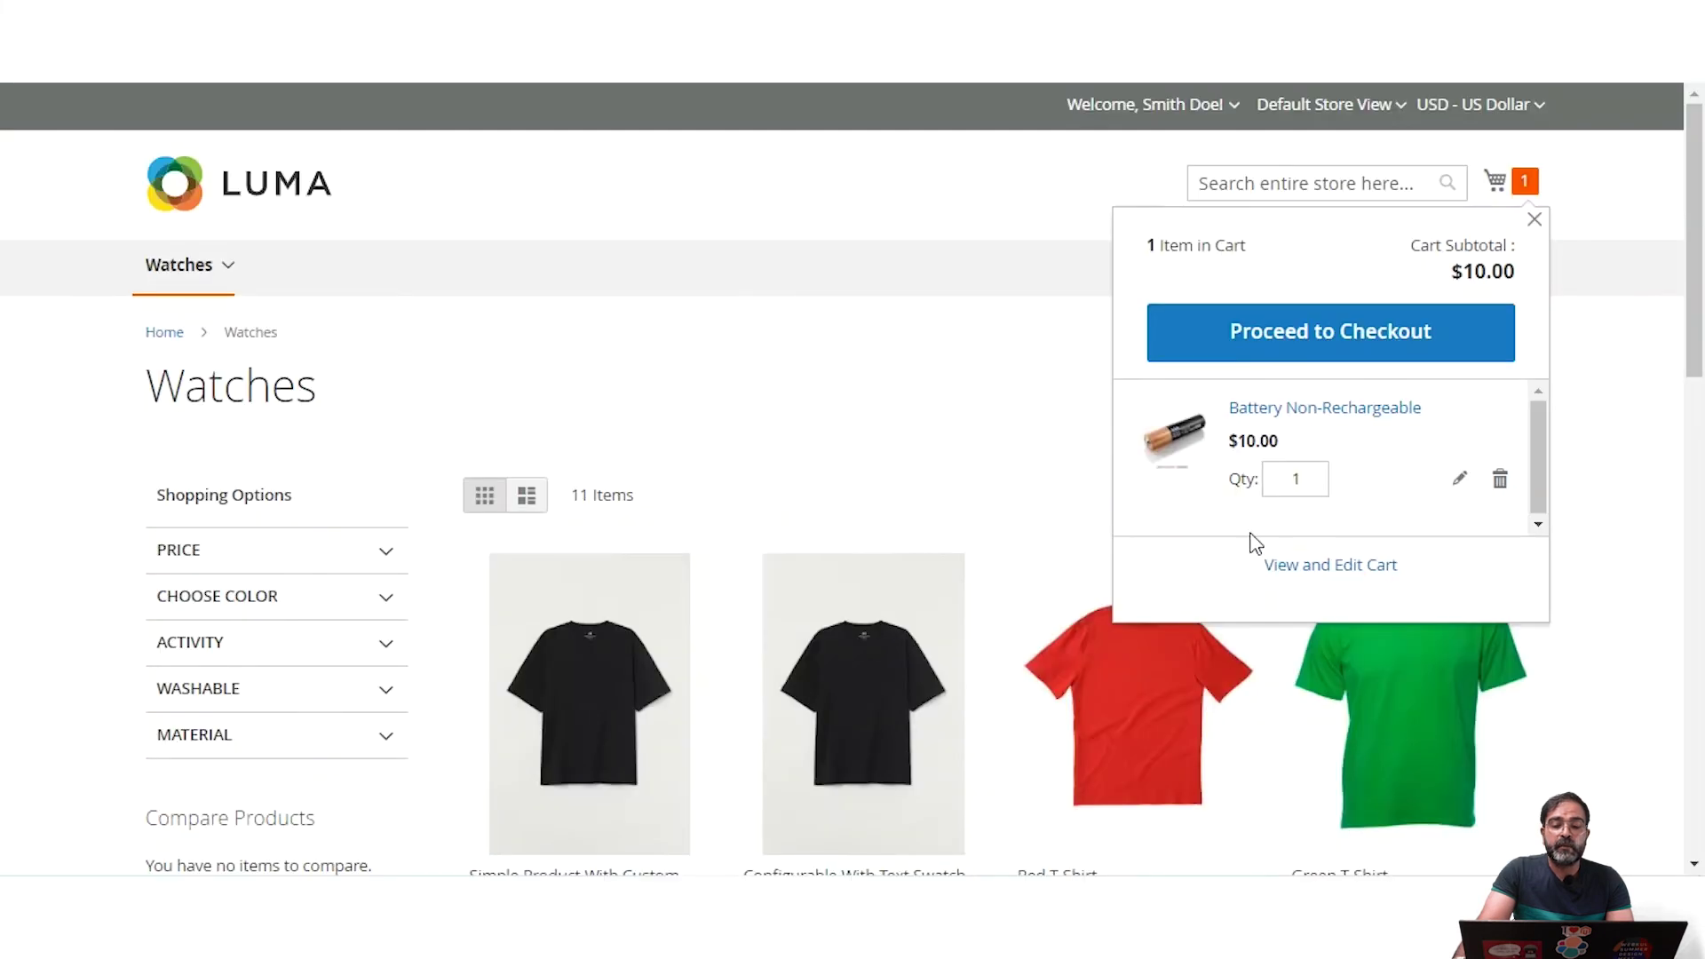
pyautogui.scroll(-8, 1245, 533)
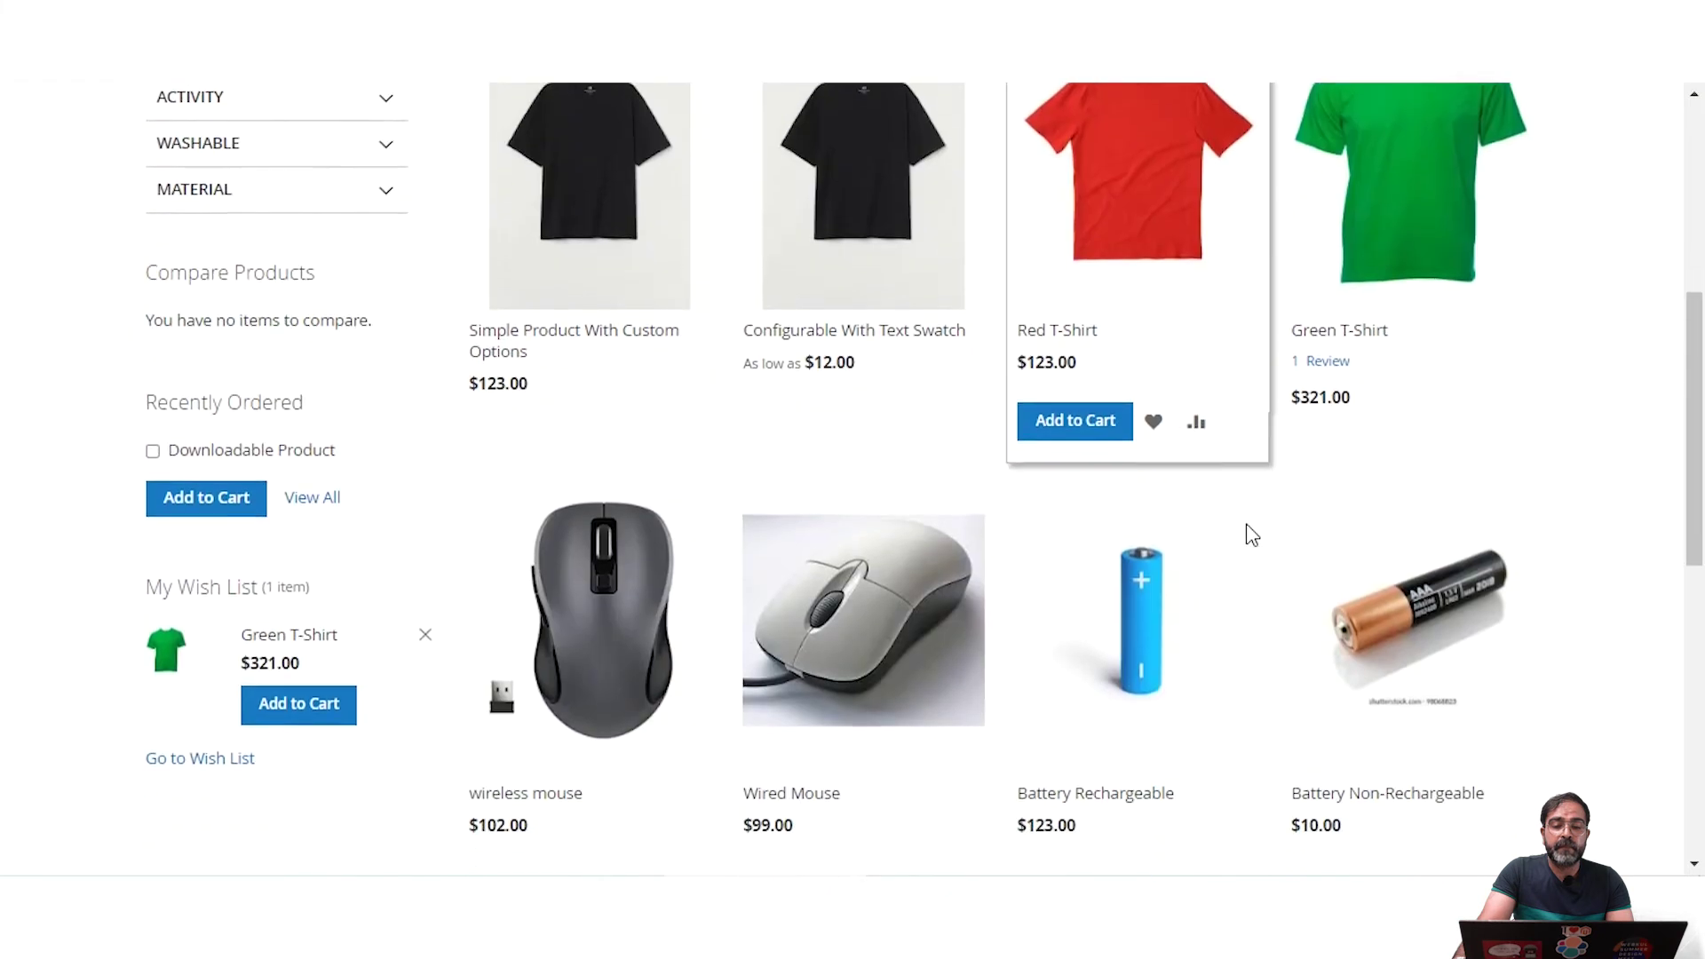
pyautogui.click(531, 559)
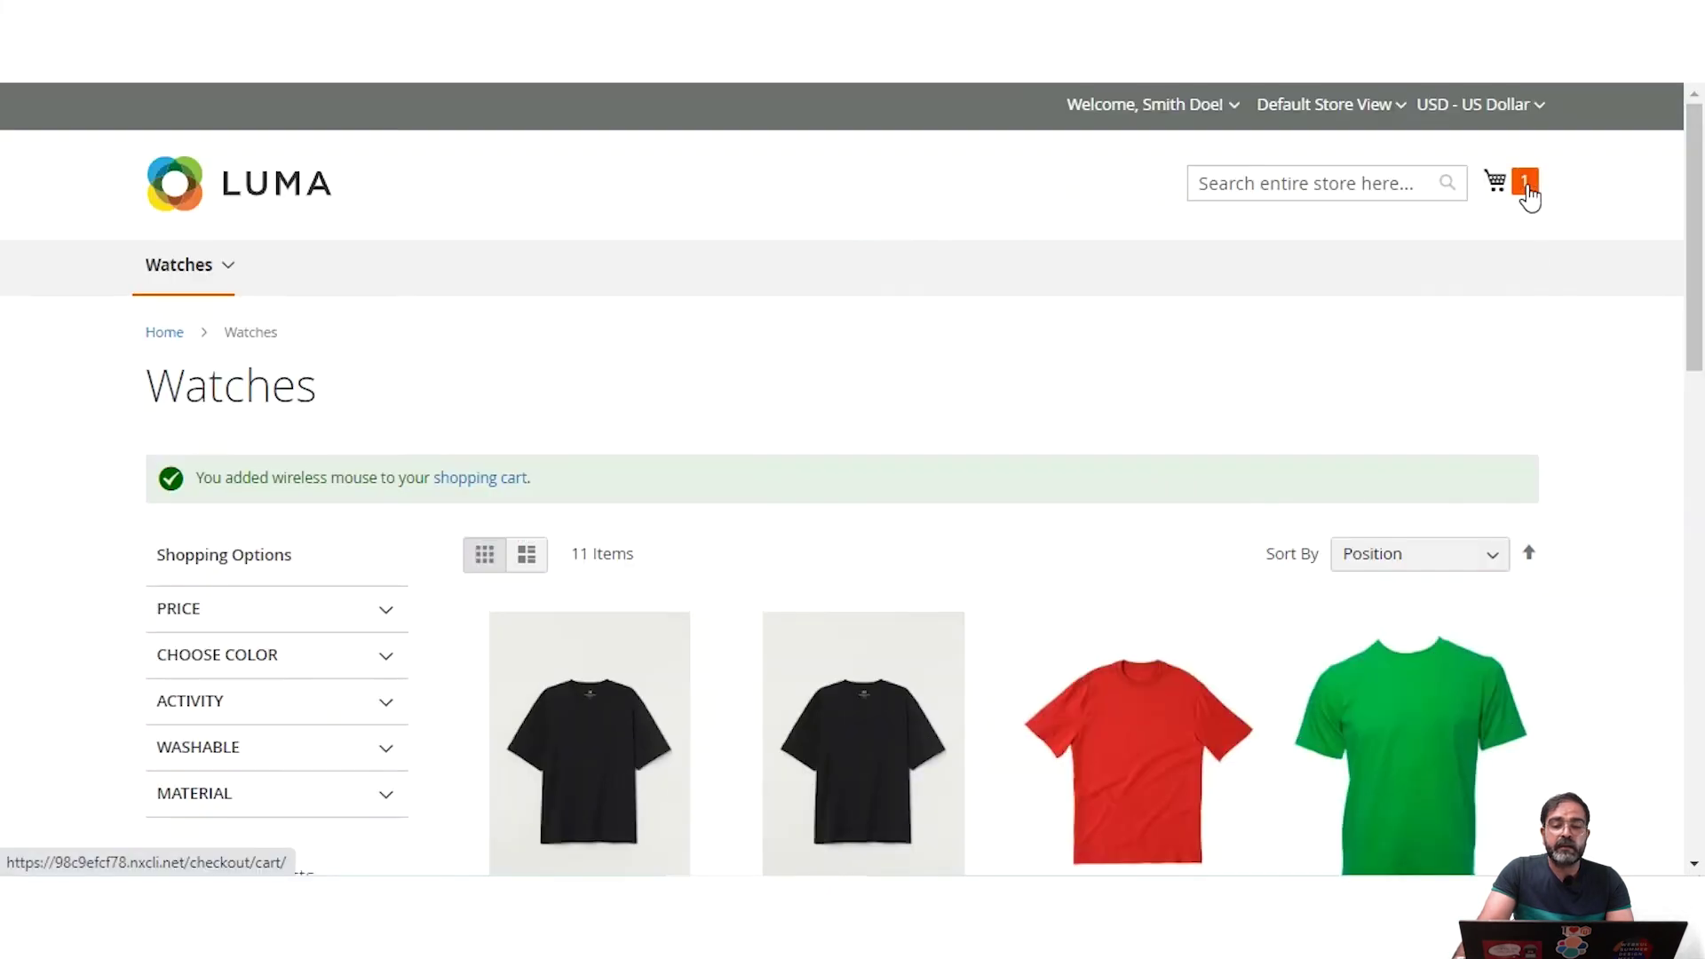
# Step: Proceed to checkout with the wireless mouse and continue to Review & Payments using Free Shipping
pyautogui.click(1525, 184)
pyautogui.click(1347, 347)
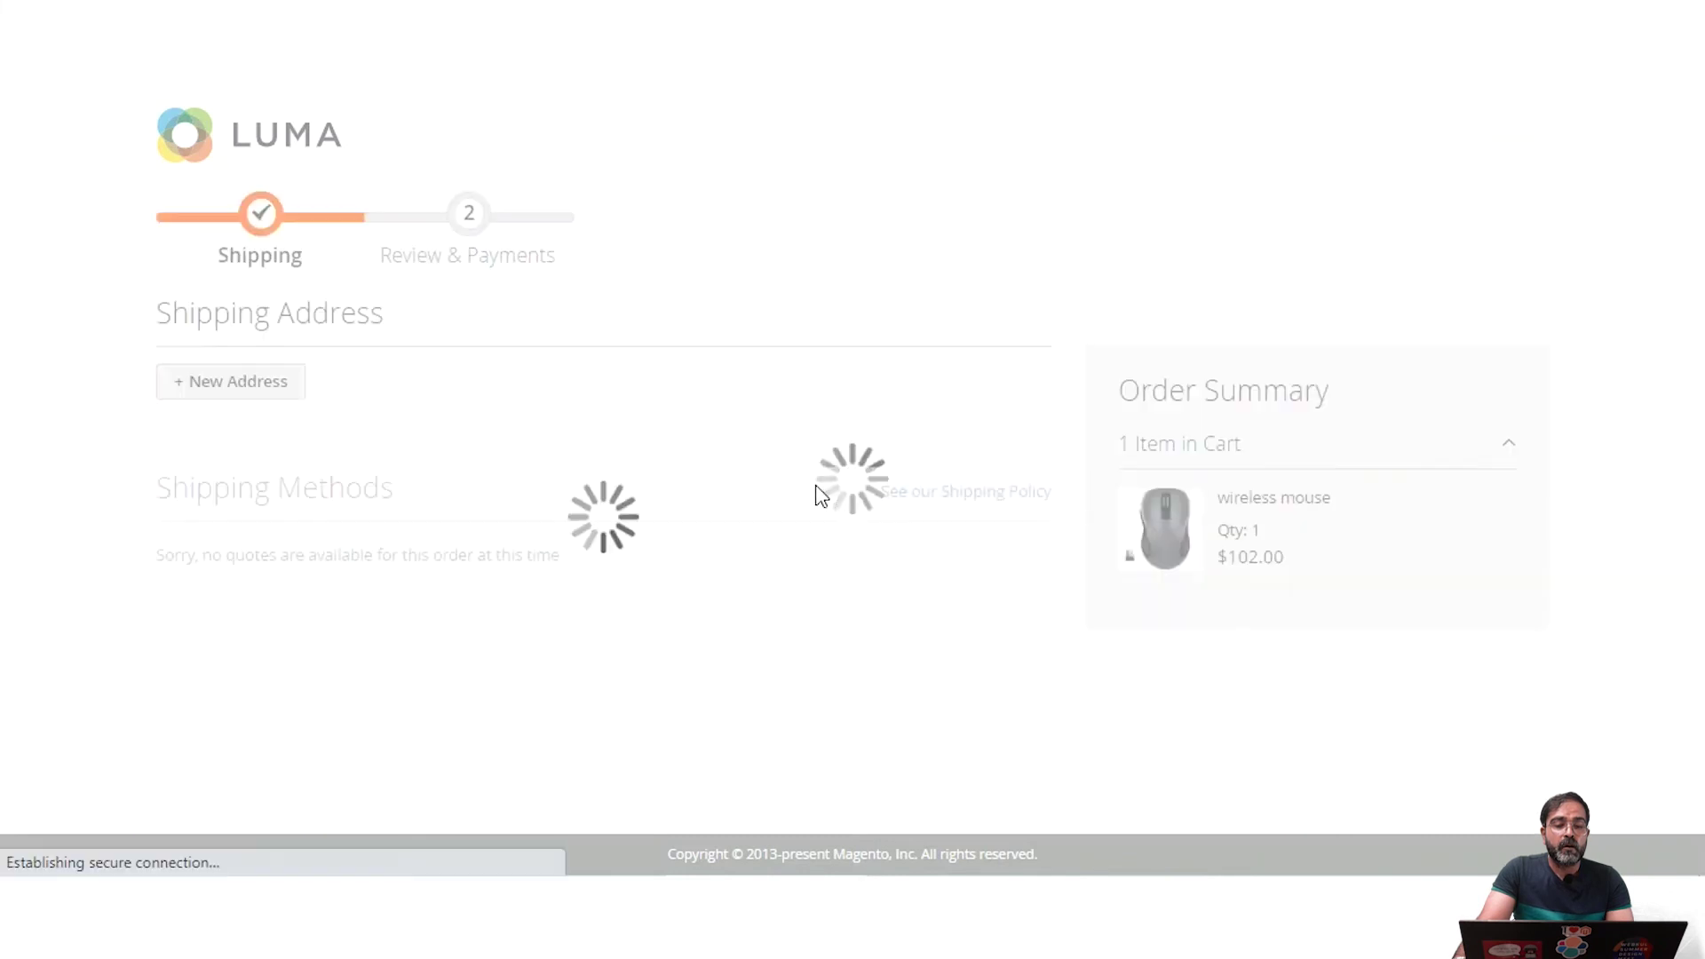
pyautogui.scroll(-1, 710, 621)
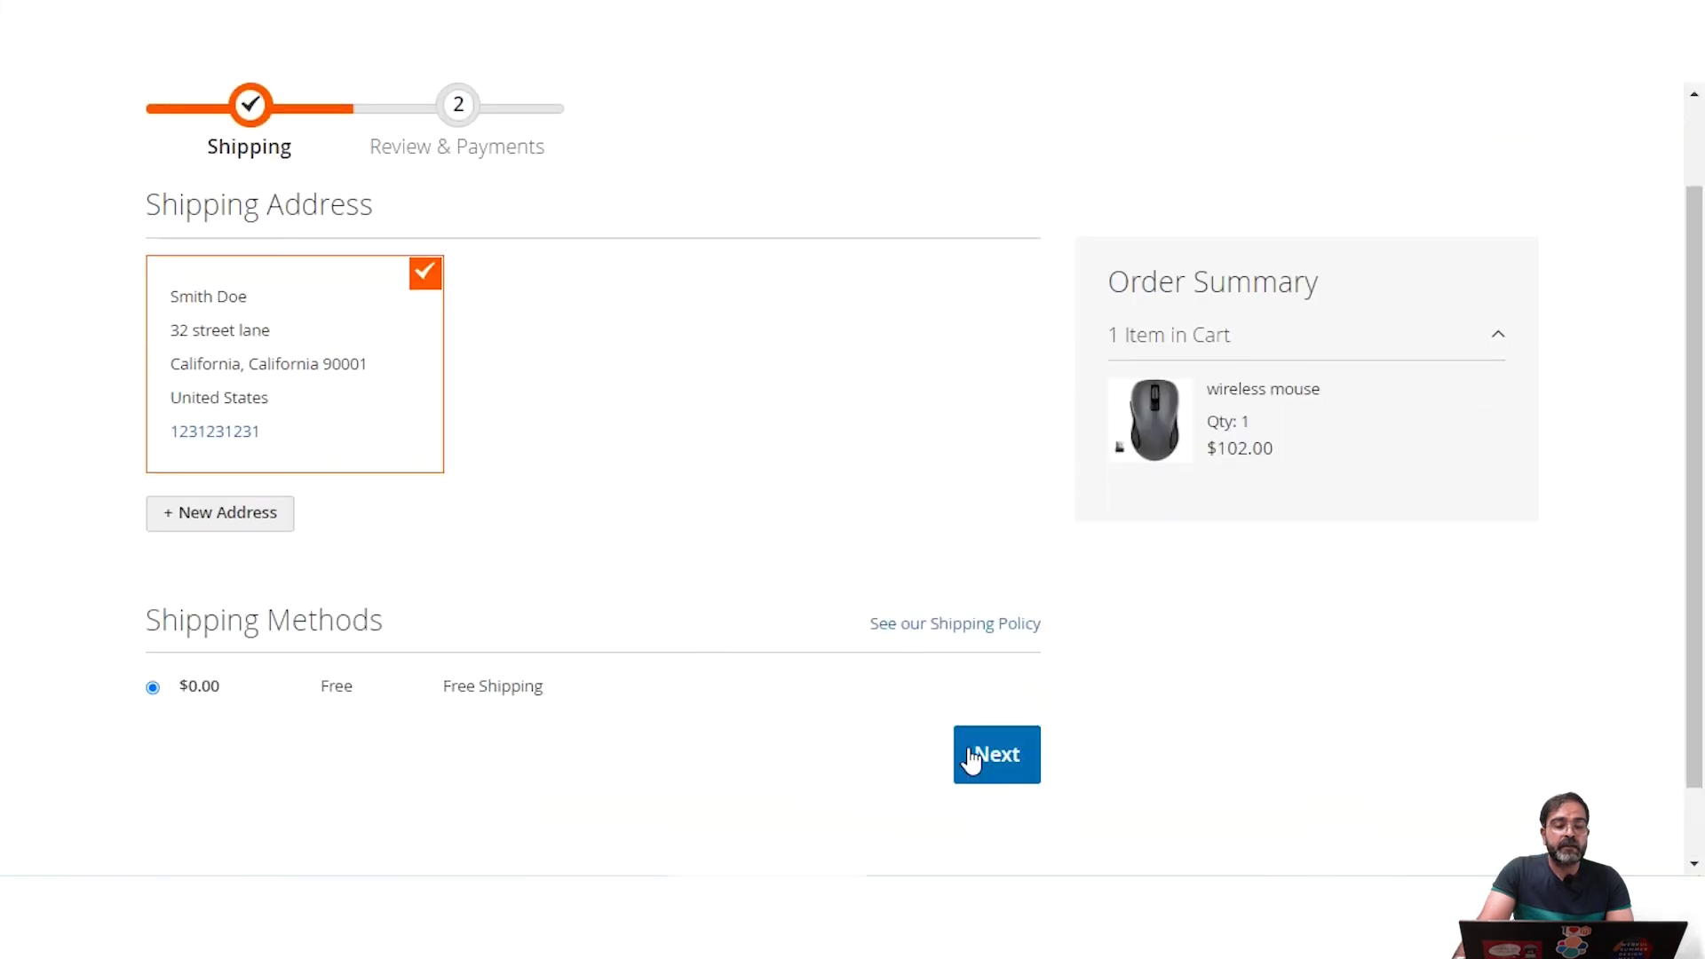
pyautogui.click(1017, 769)
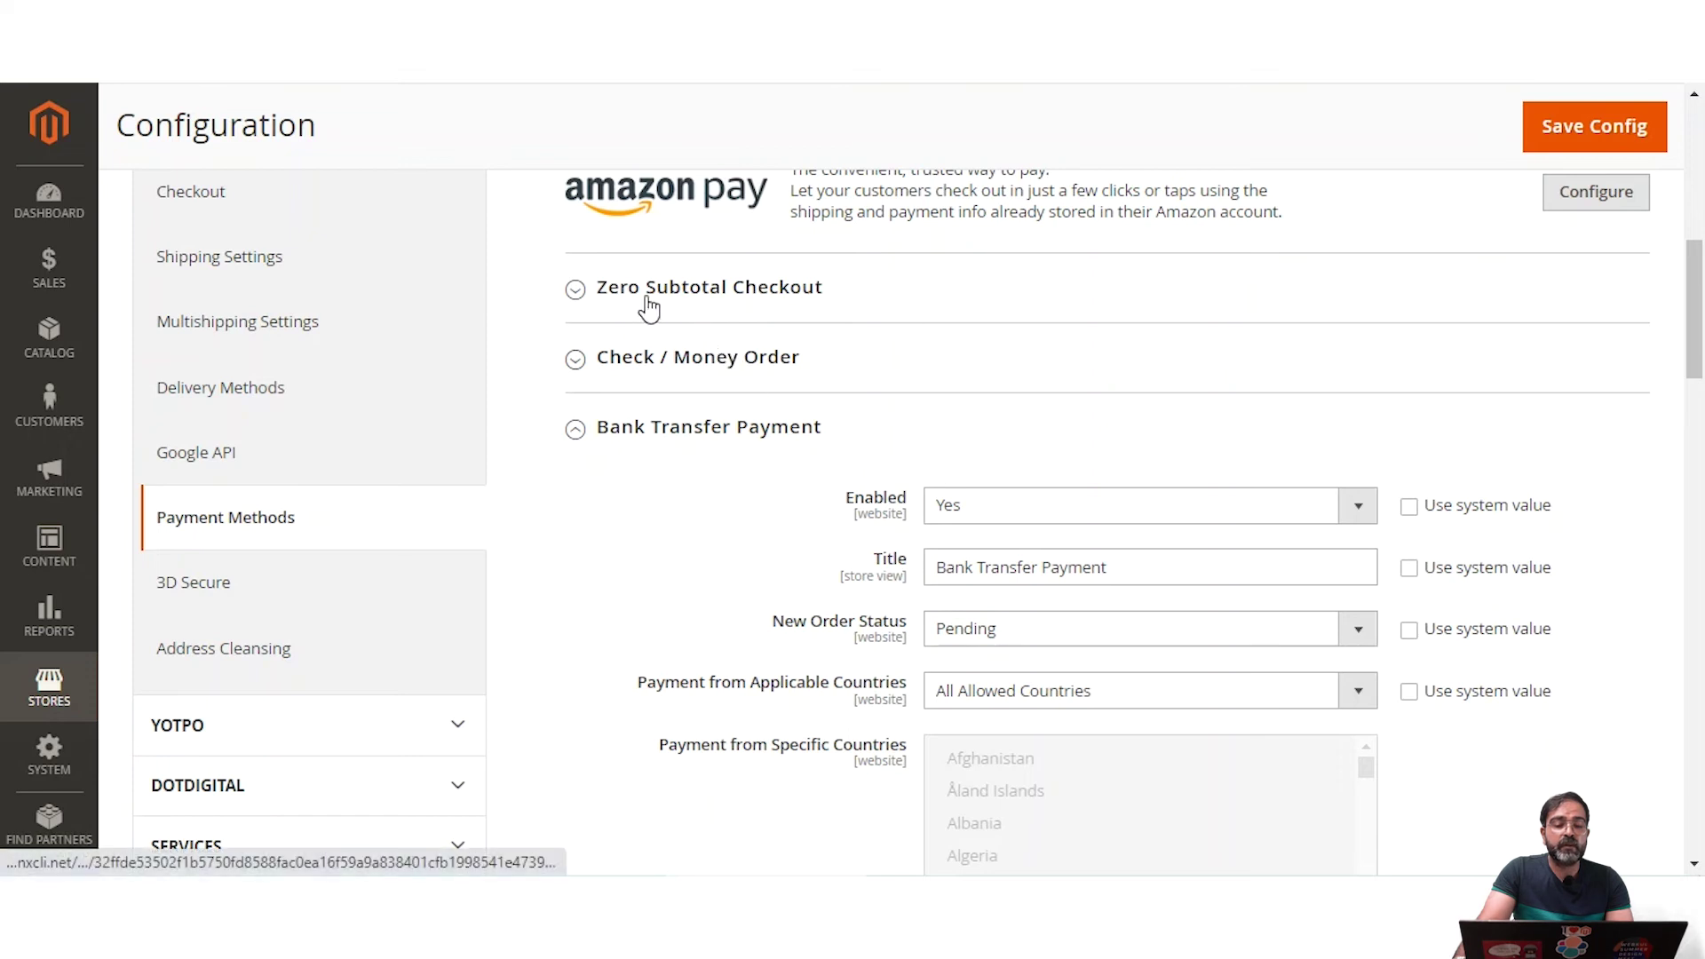
# Step: Expand the Check / Money Order section in the configuration and review its order total limits
pyautogui.click(764, 371)
pyautogui.scroll(-8, 971, 609)
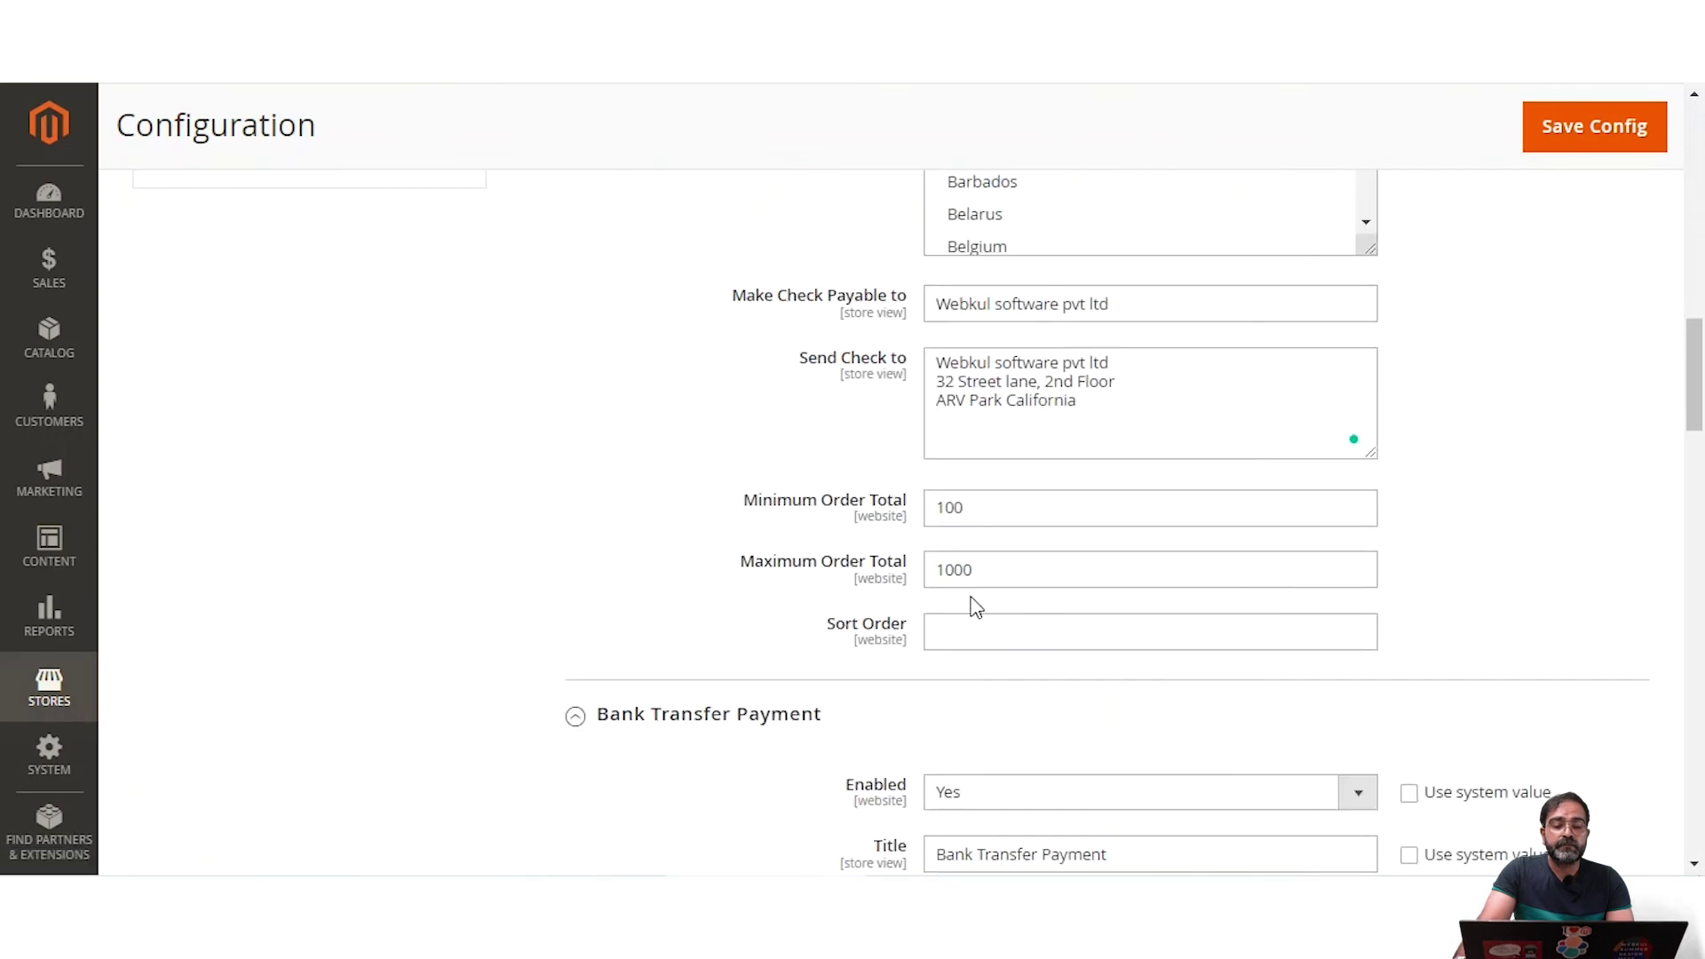
pyautogui.scroll(-4, 944, 560)
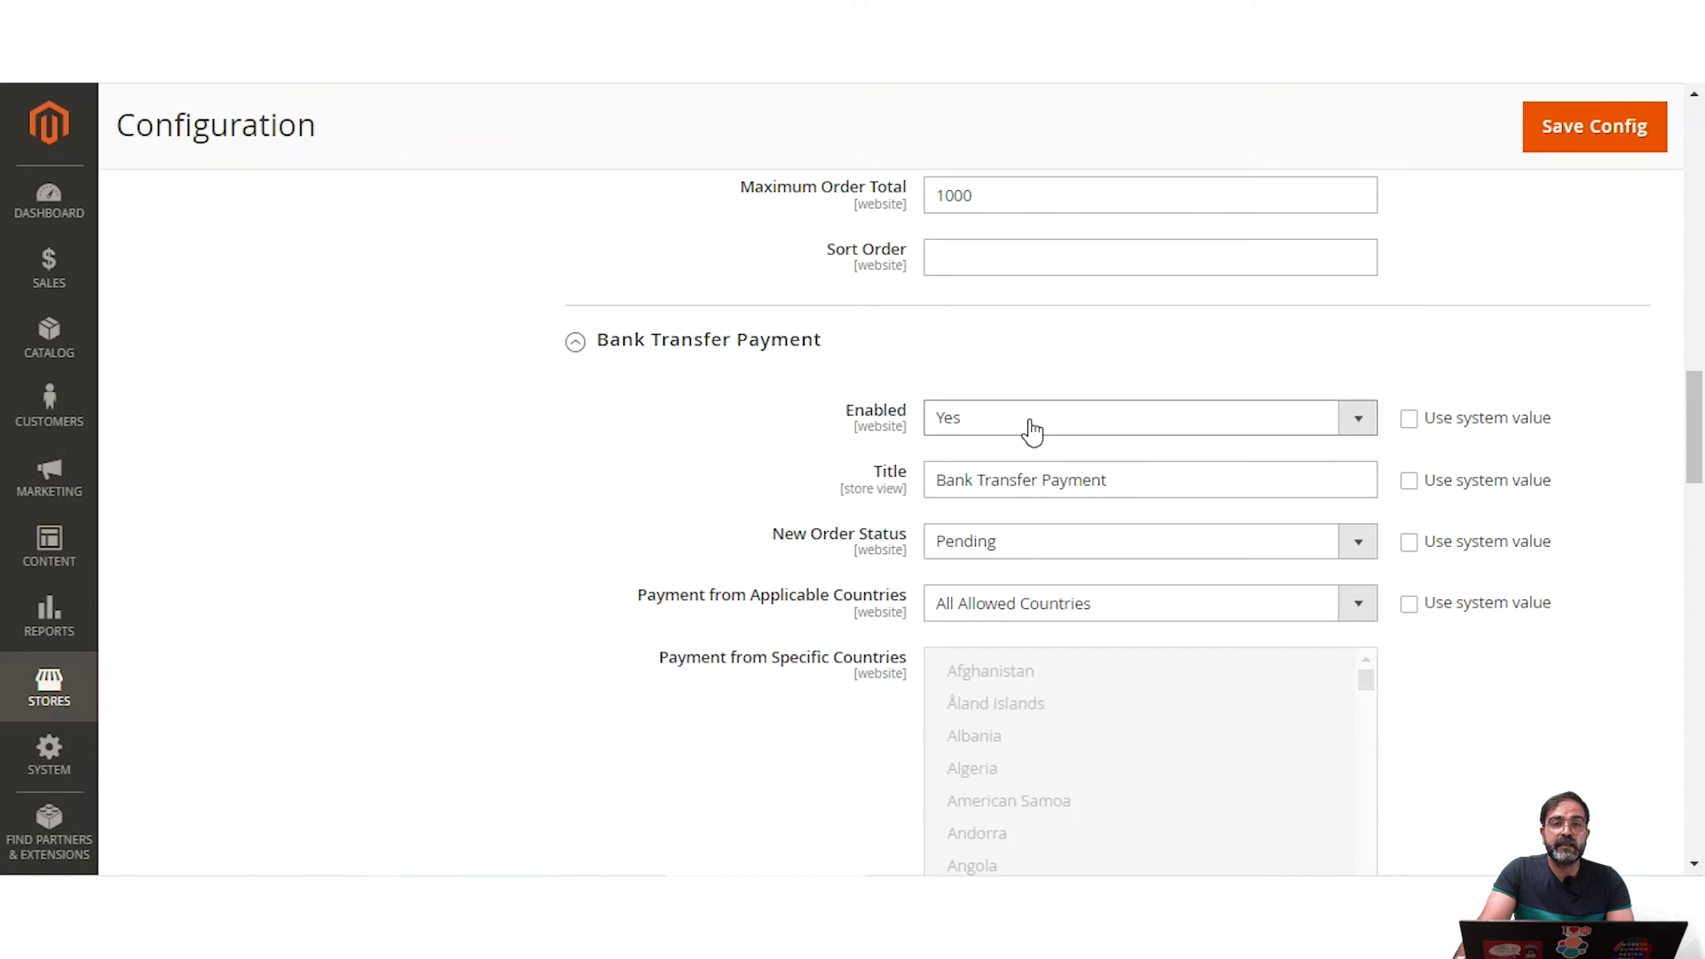
# Step: Review the Bank Transfer Payment settings: title, new order status, applicable countries, instructions and order total limits
pyautogui.moveTo(1158, 480); pyautogui.dragTo(906, 493)
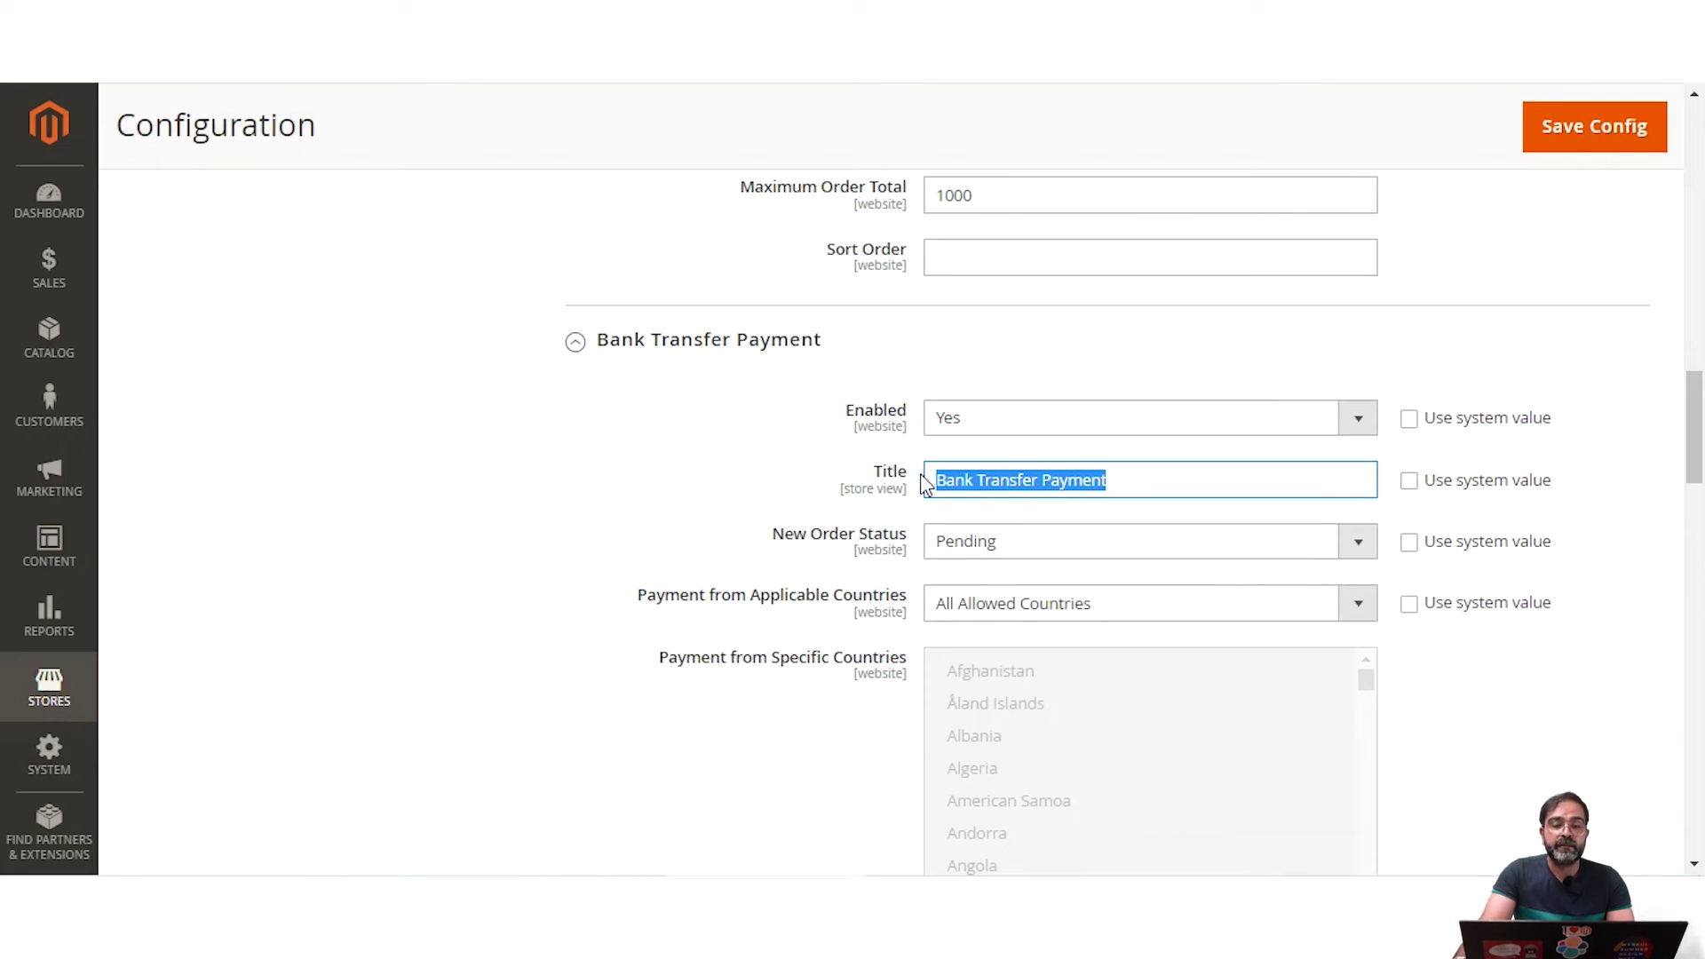
pyautogui.click(1046, 551)
pyautogui.click(744, 551)
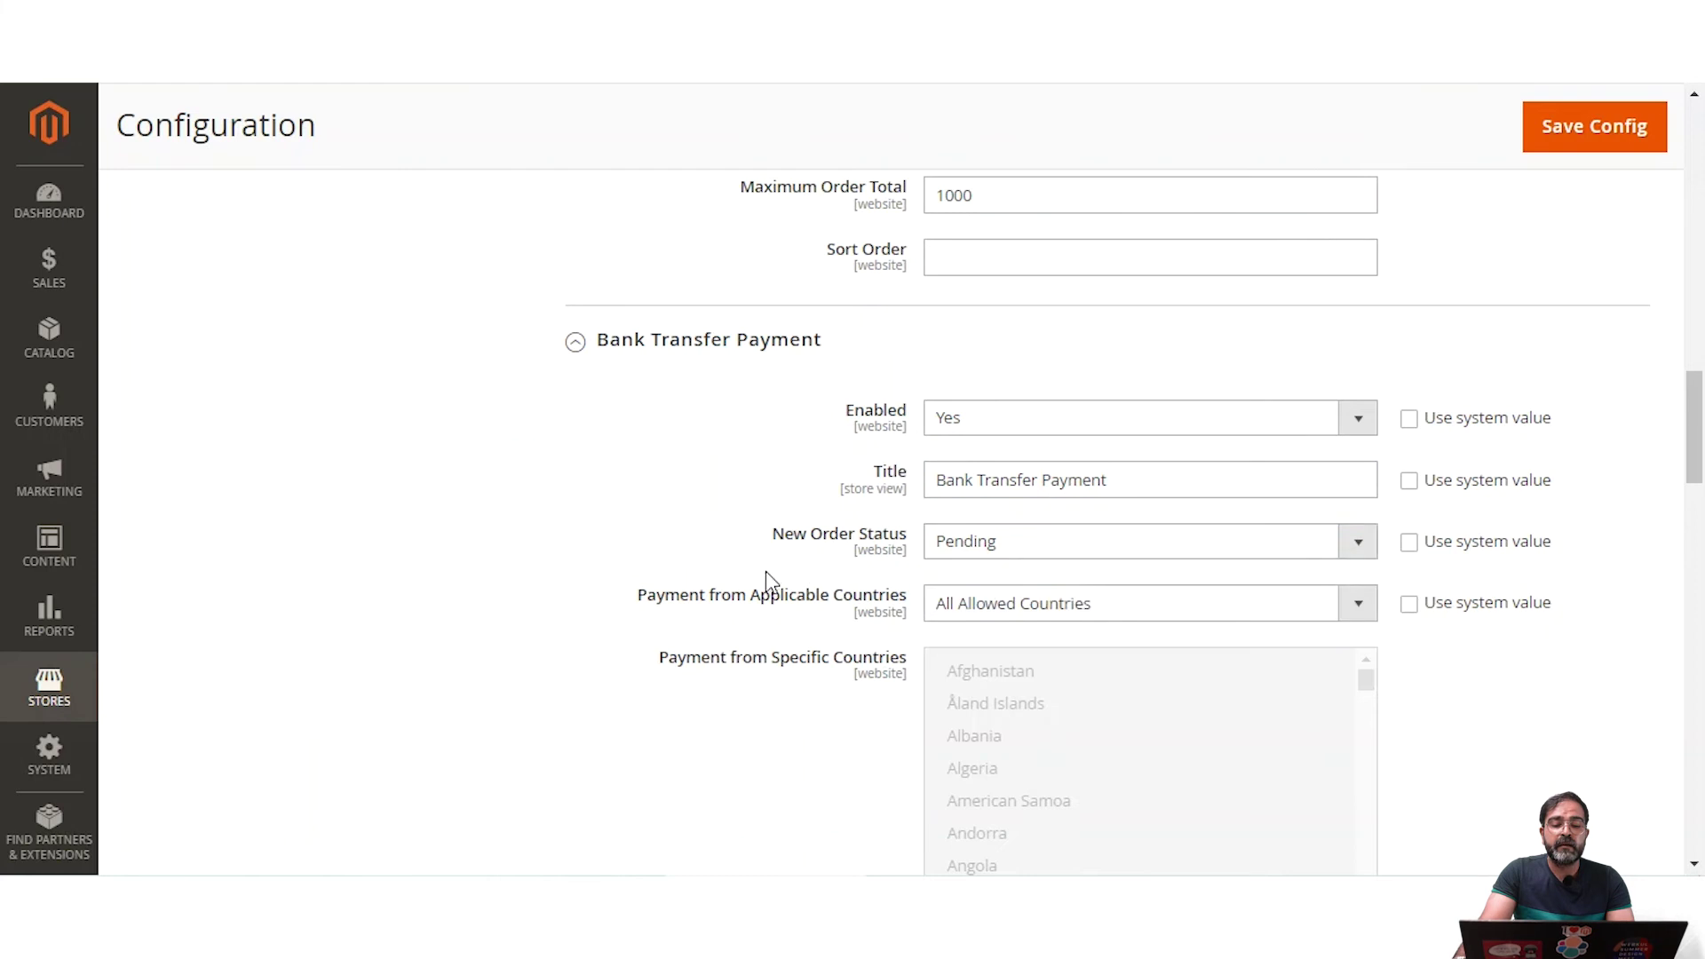
pyautogui.scroll(-1, 1021, 620)
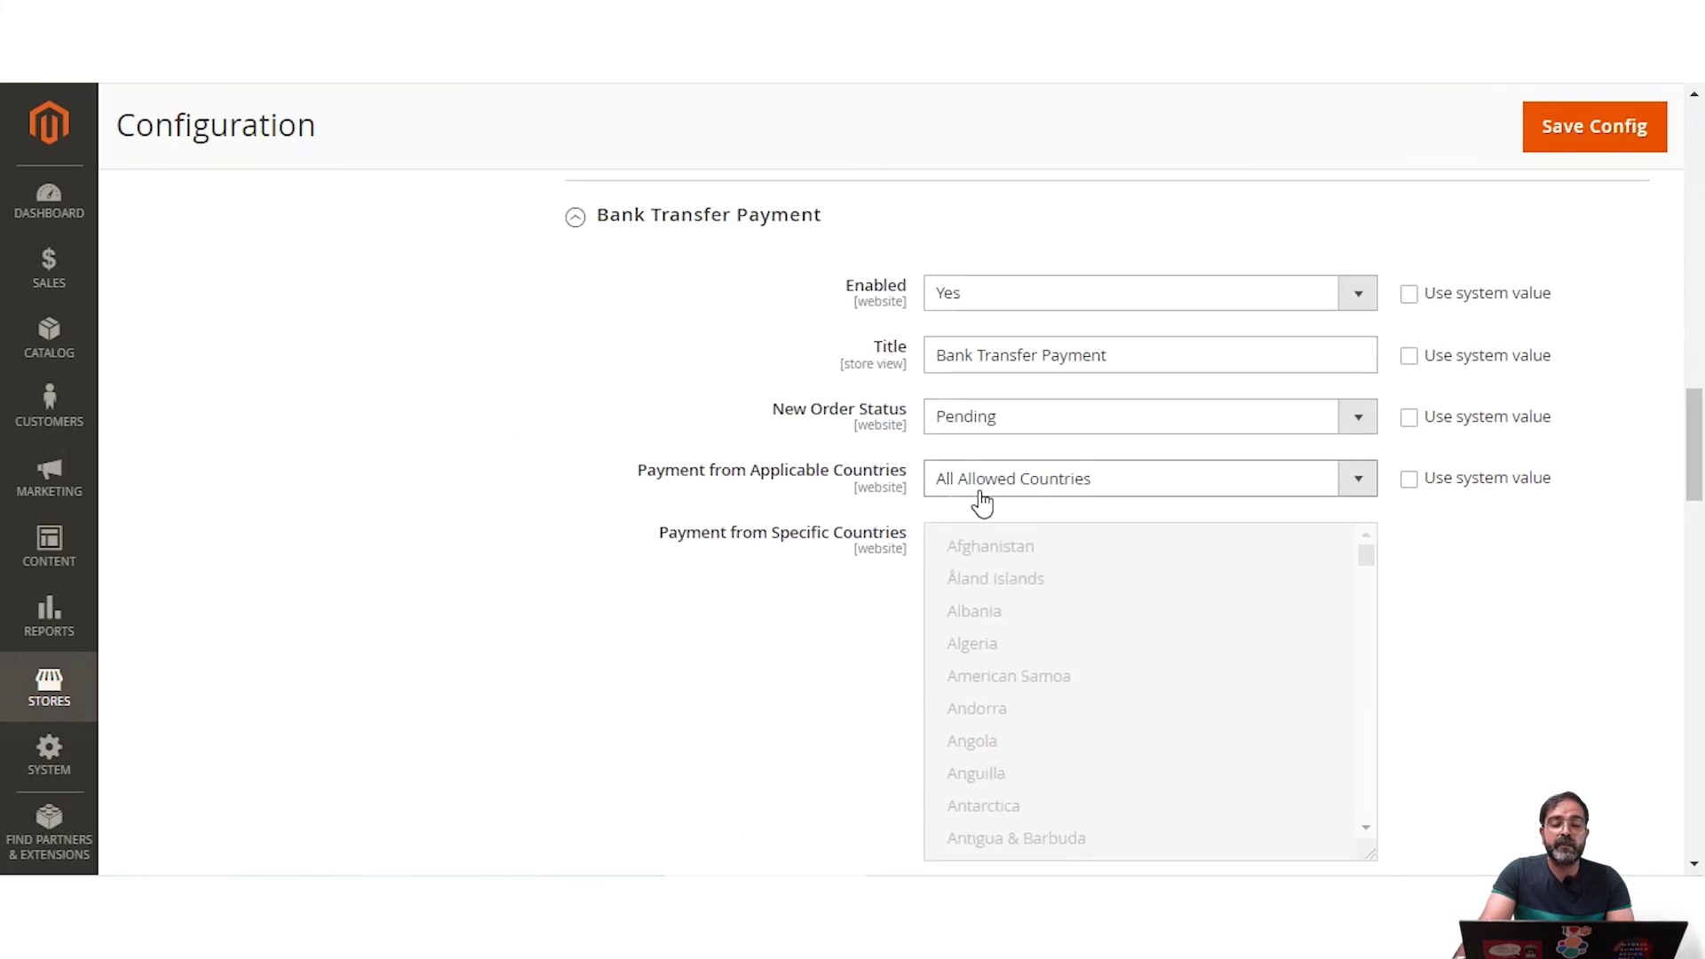
pyautogui.scroll(-4, 988, 494)
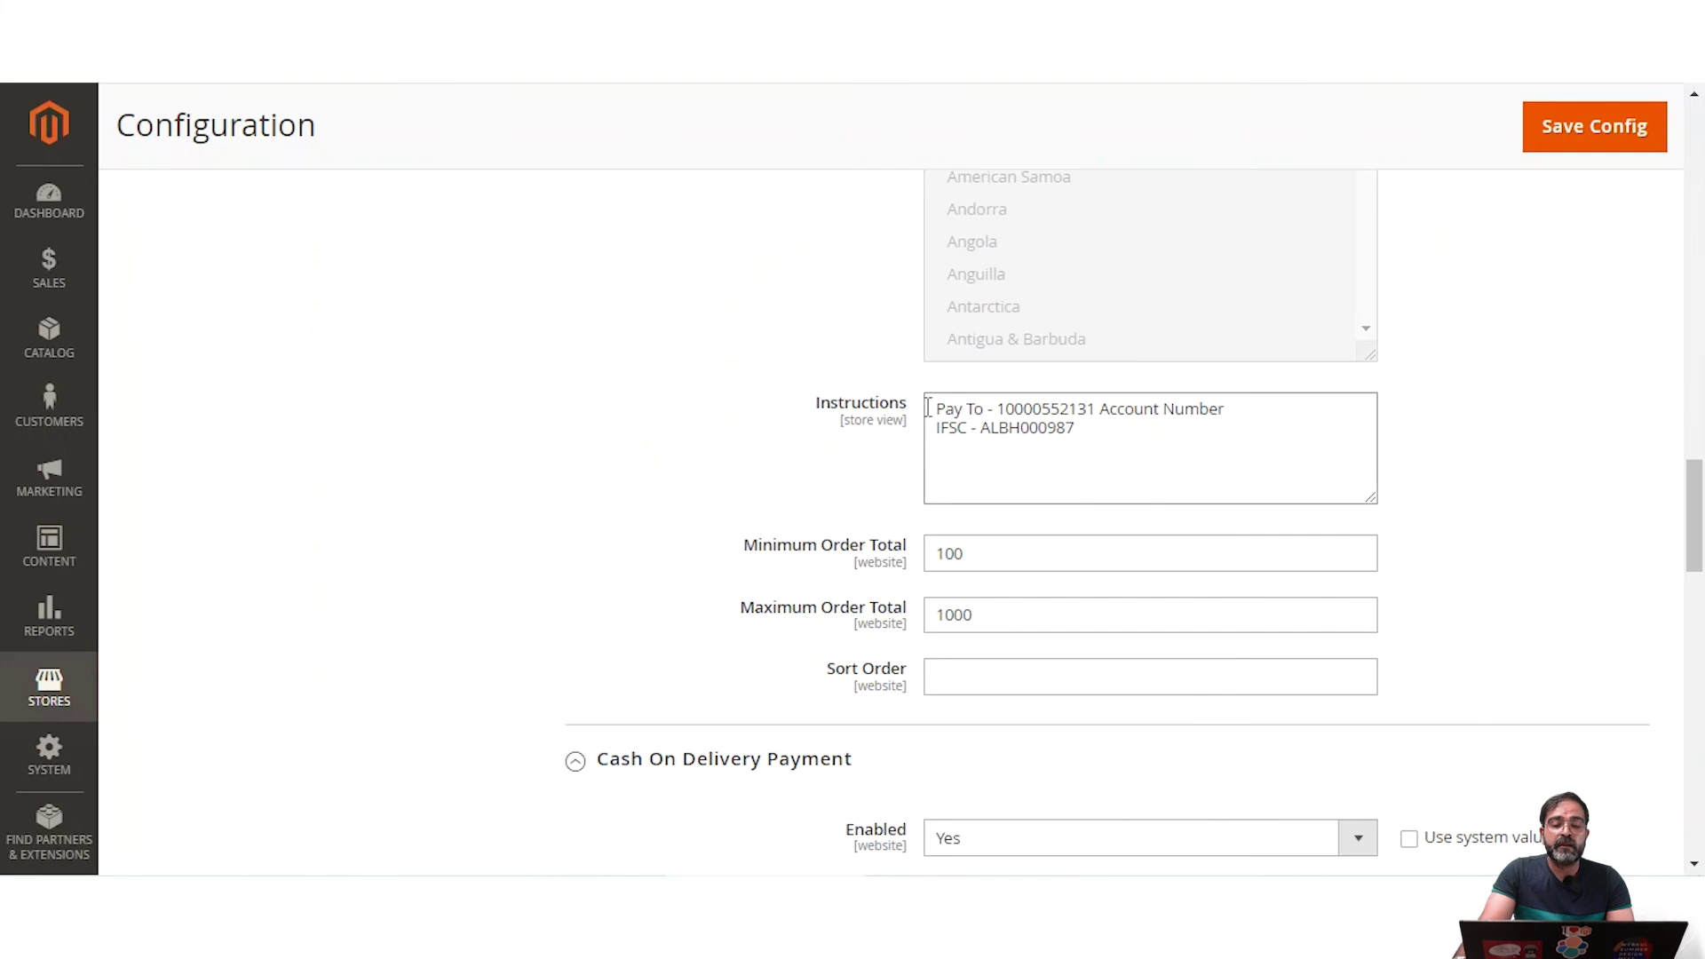
pyautogui.moveTo(944, 410); pyautogui.dragTo(1025, 428)
pyautogui.click(1092, 425)
pyautogui.hotkey('ctrl', 'a')
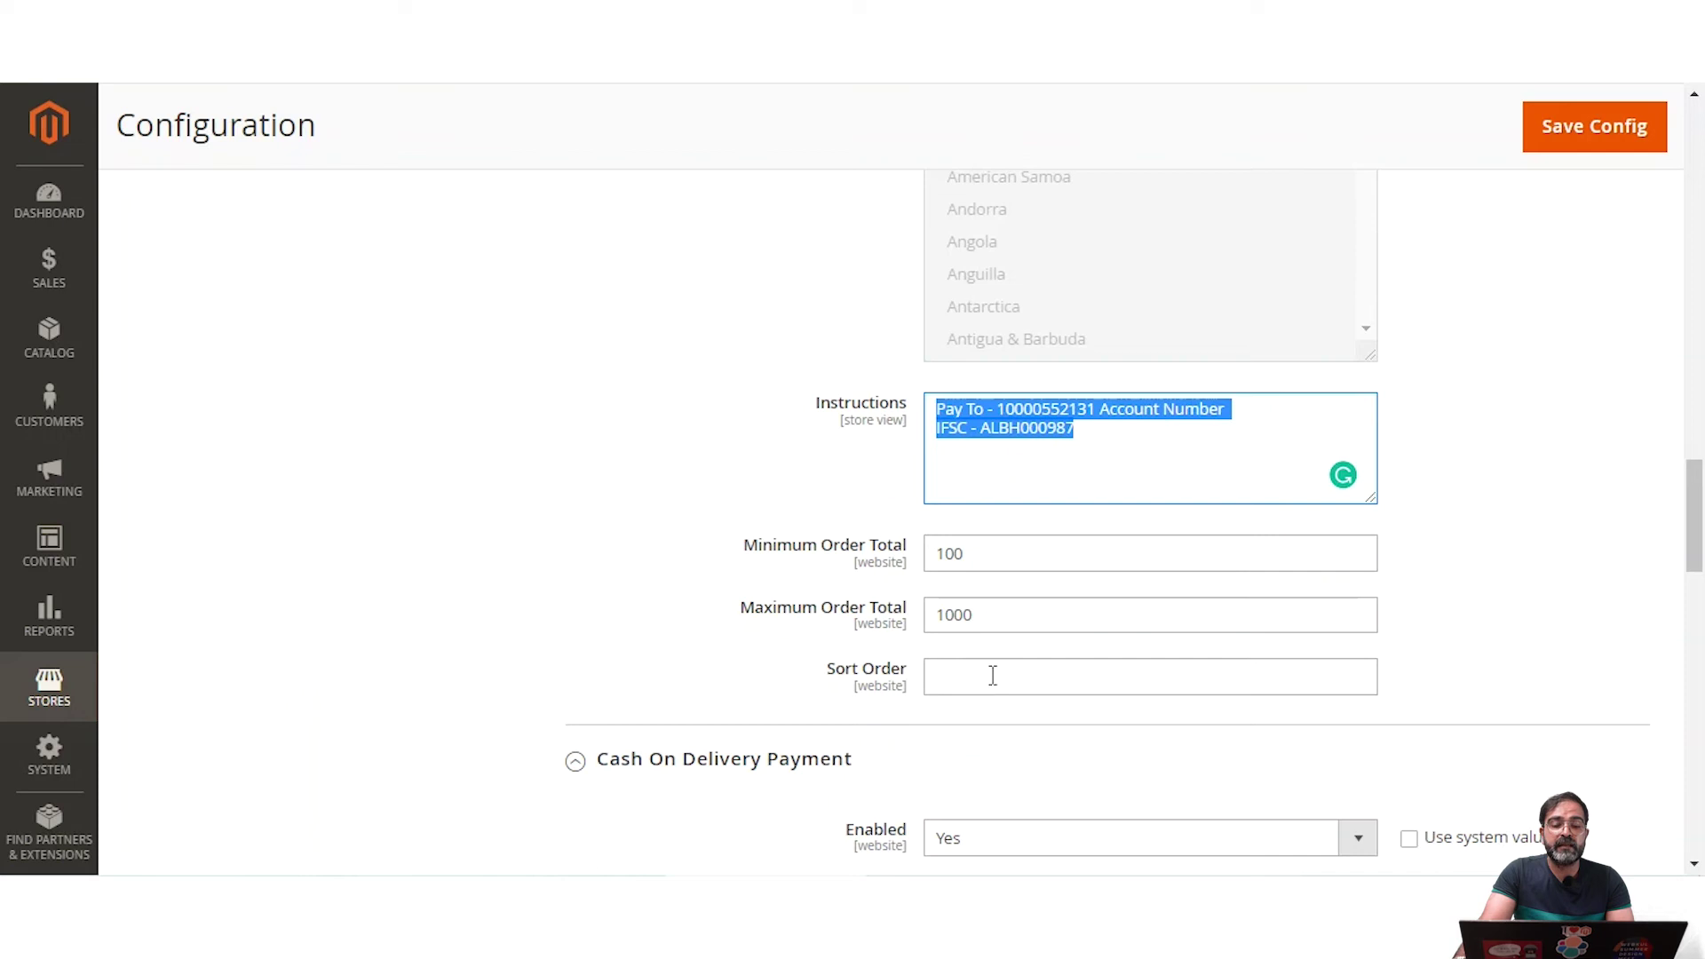
pyautogui.scroll(8, 993, 675)
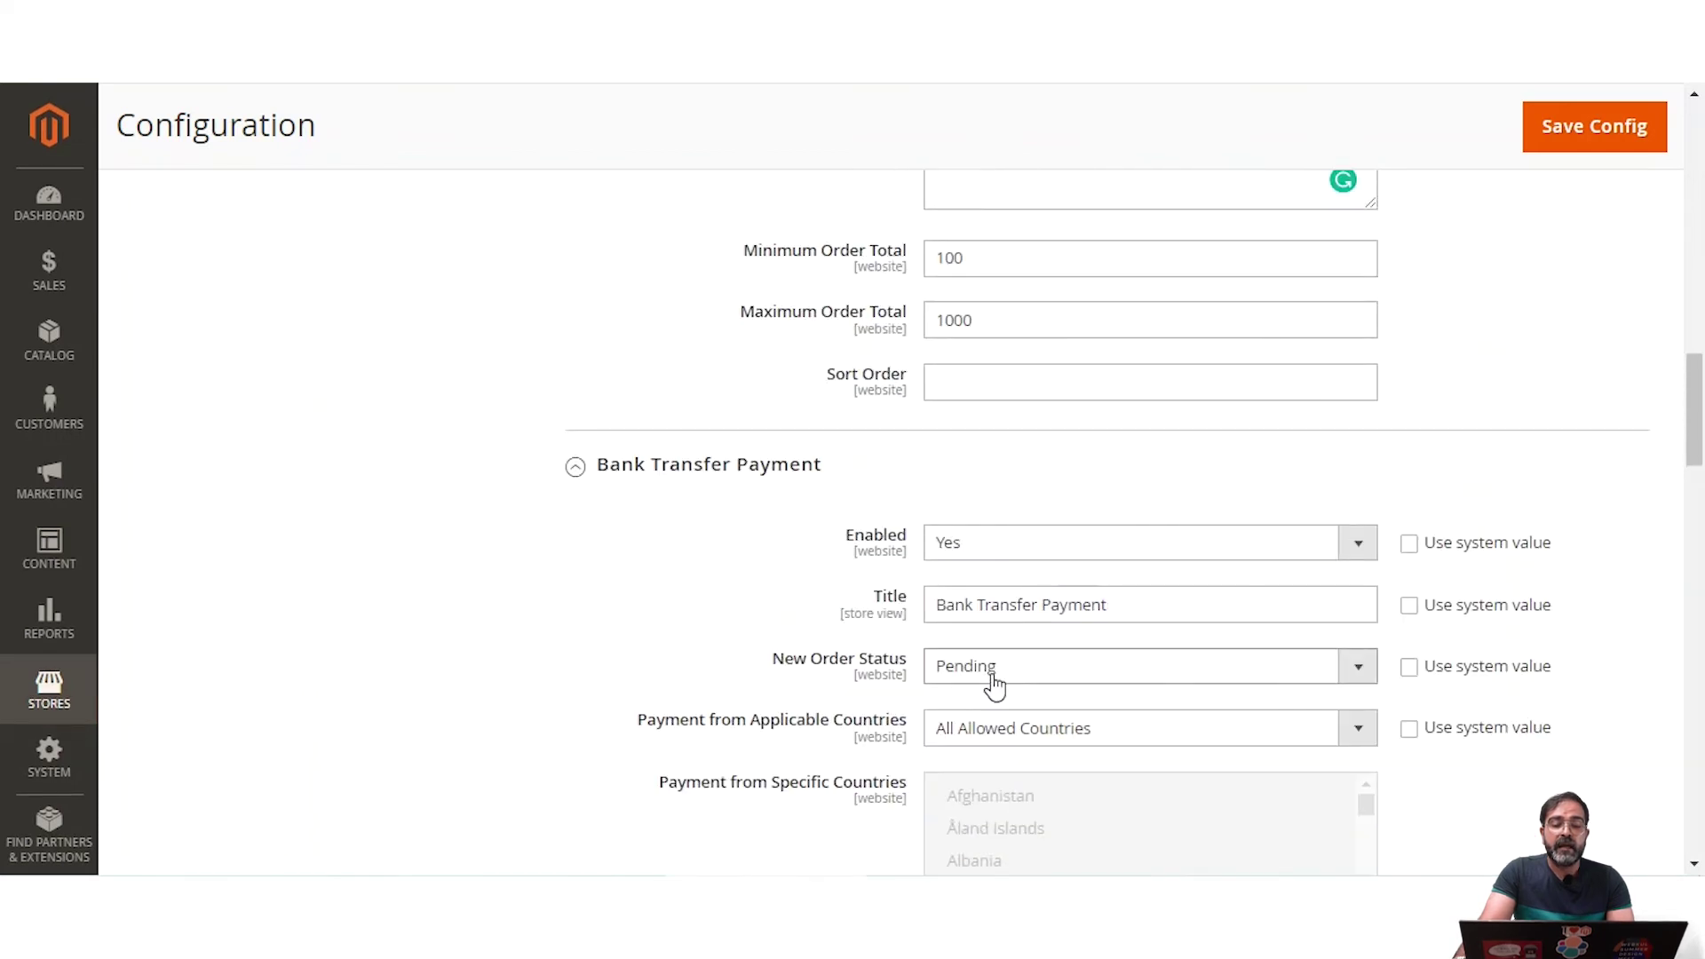
pyautogui.scroll(-1, 993, 684)
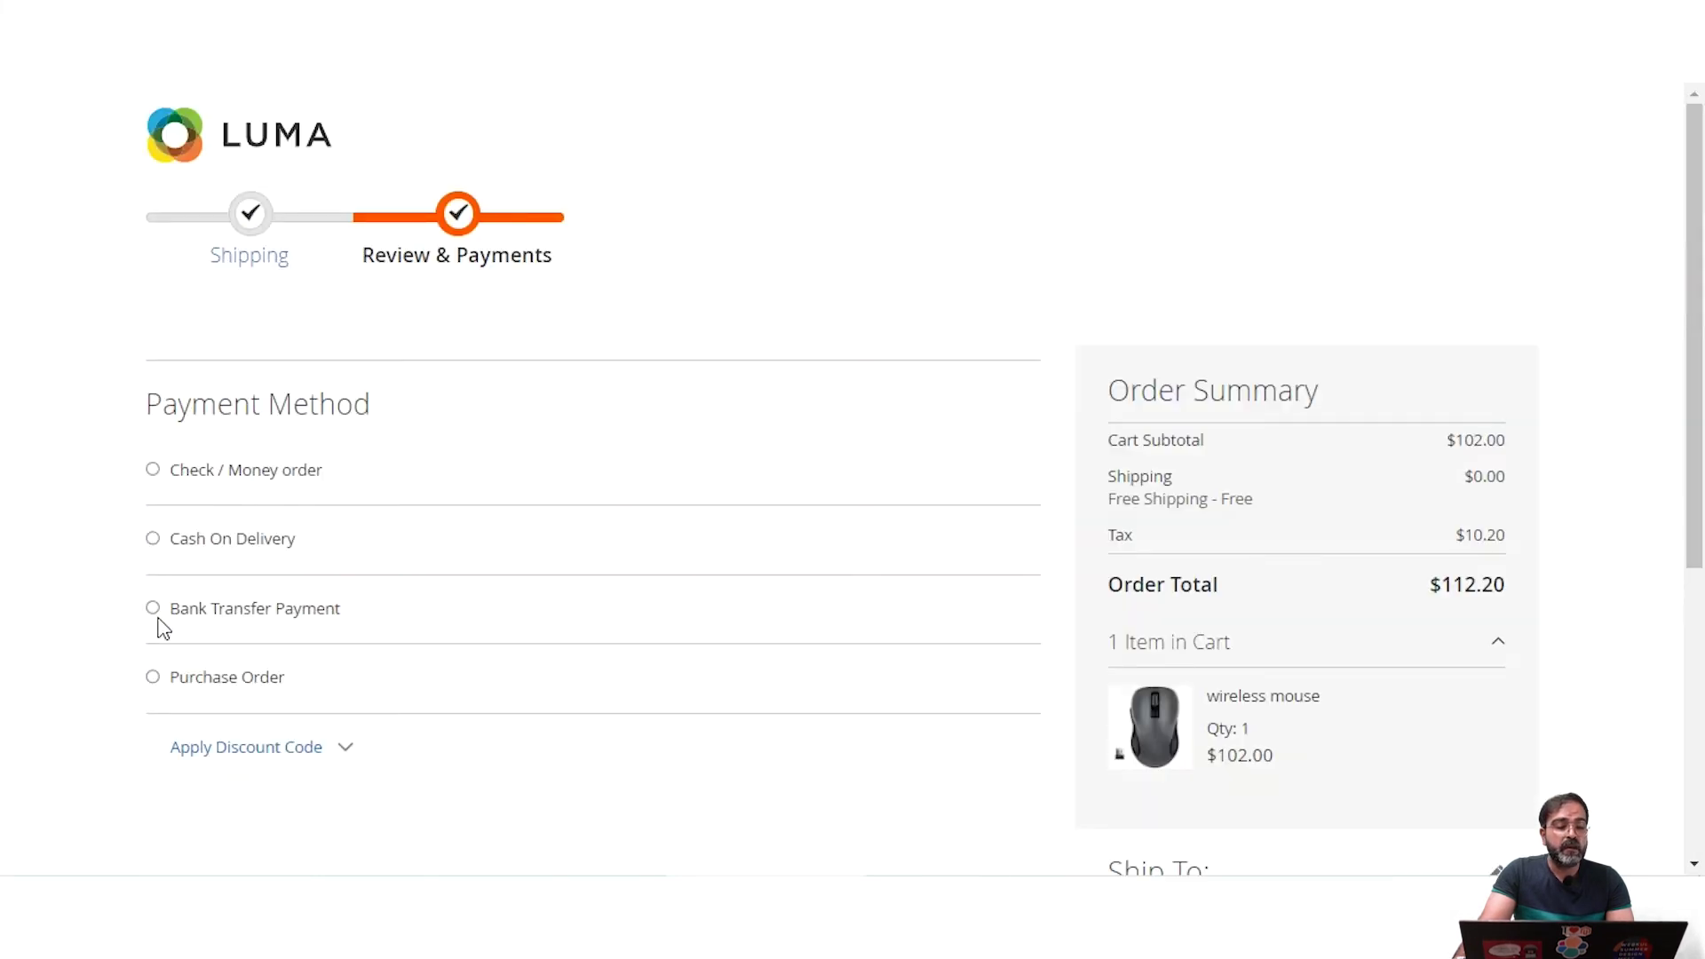
# Step: Select Bank Transfer Payment at the storefront checkout and examine the payment instructions shown for it
pyautogui.click(151, 609)
pyautogui.scroll(-3, 407, 642)
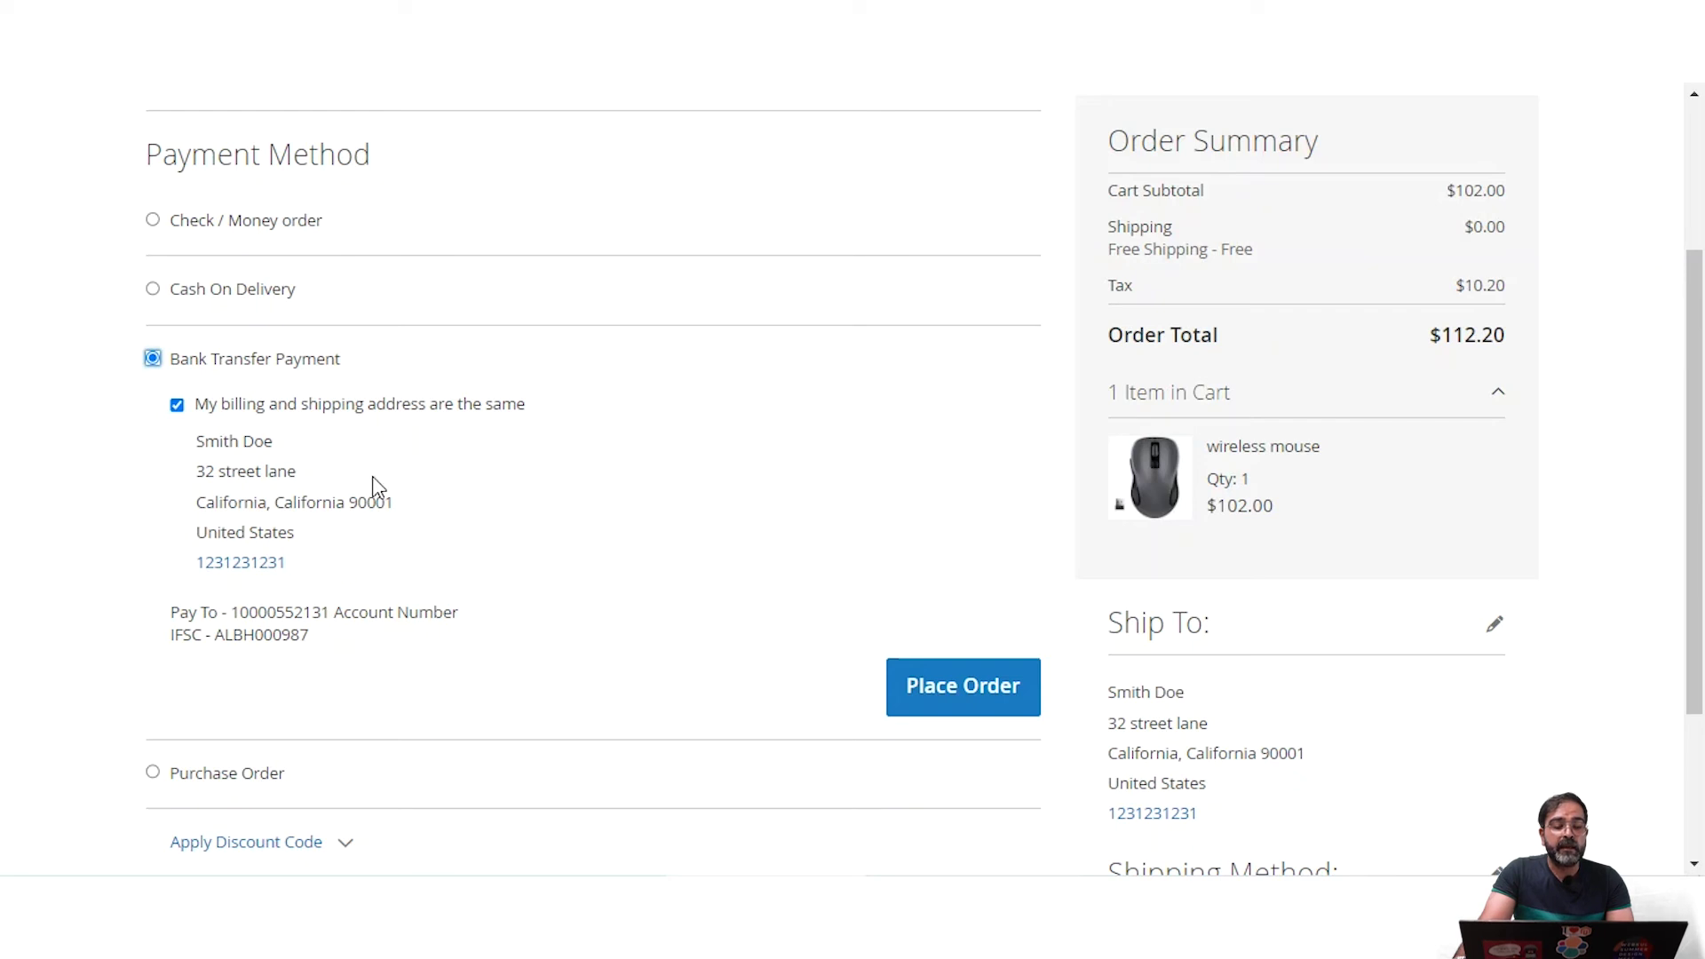
pyautogui.tripleClick(194, 619)
pyautogui.click(324, 654)
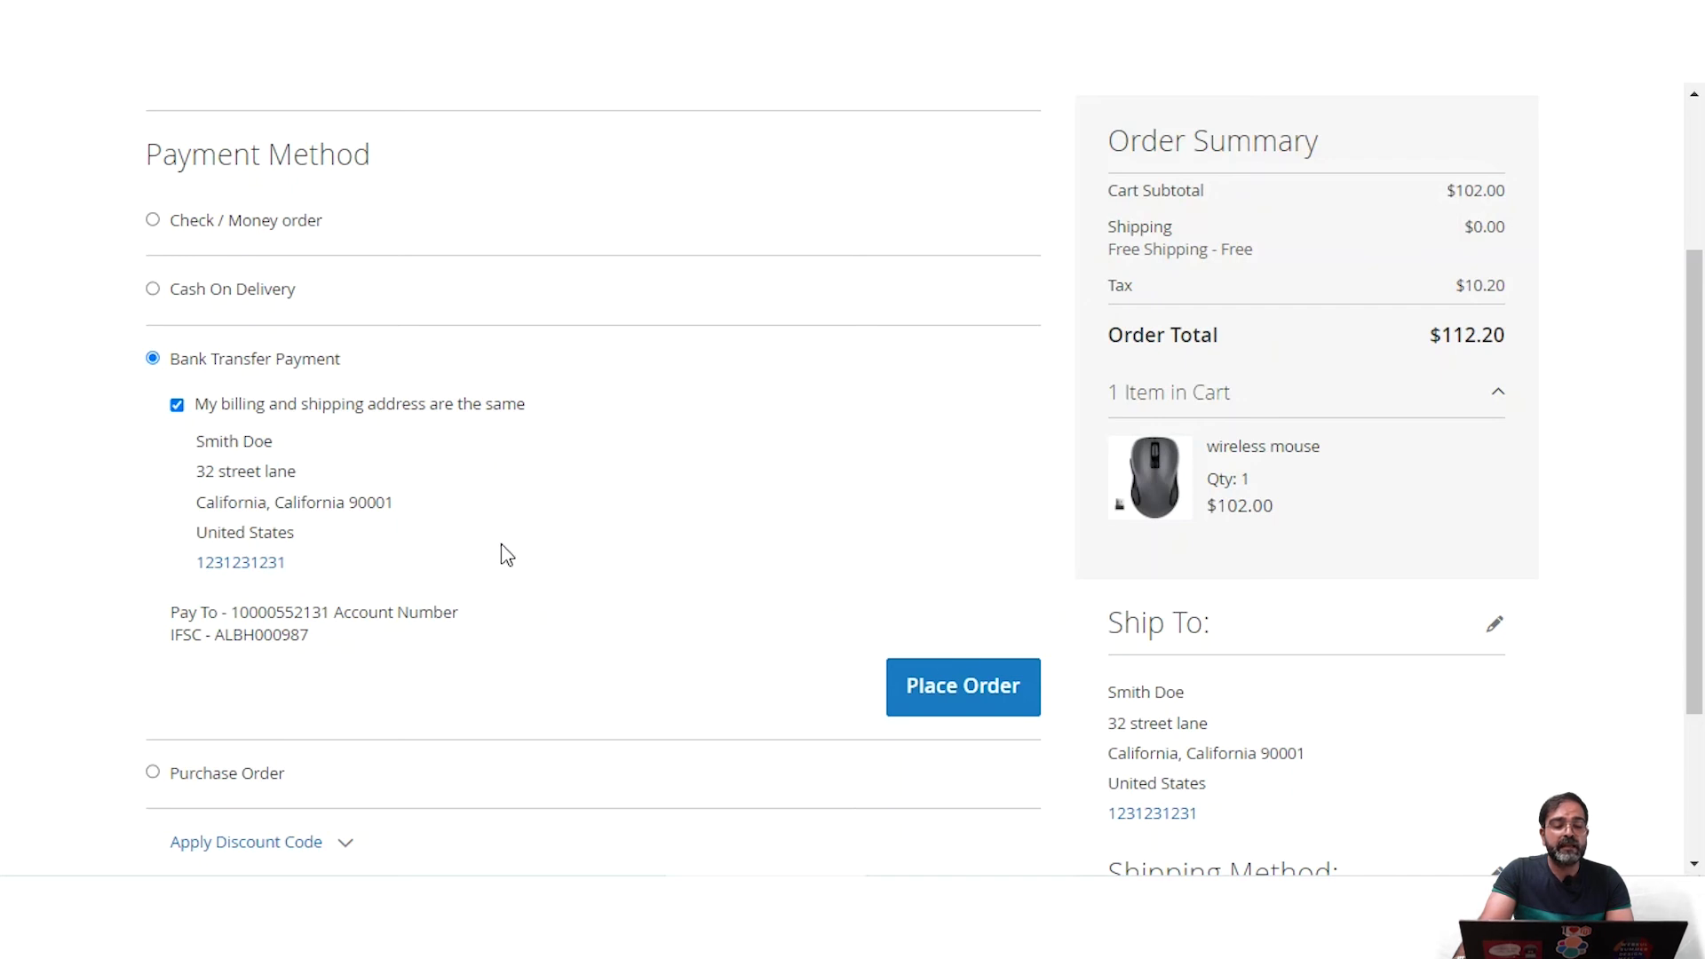
# Step: Return to the payment configuration and collapse the Bank Transfer Payment and Check / Money Order sections
pyautogui.hotkey('ctrl', 'Tab')
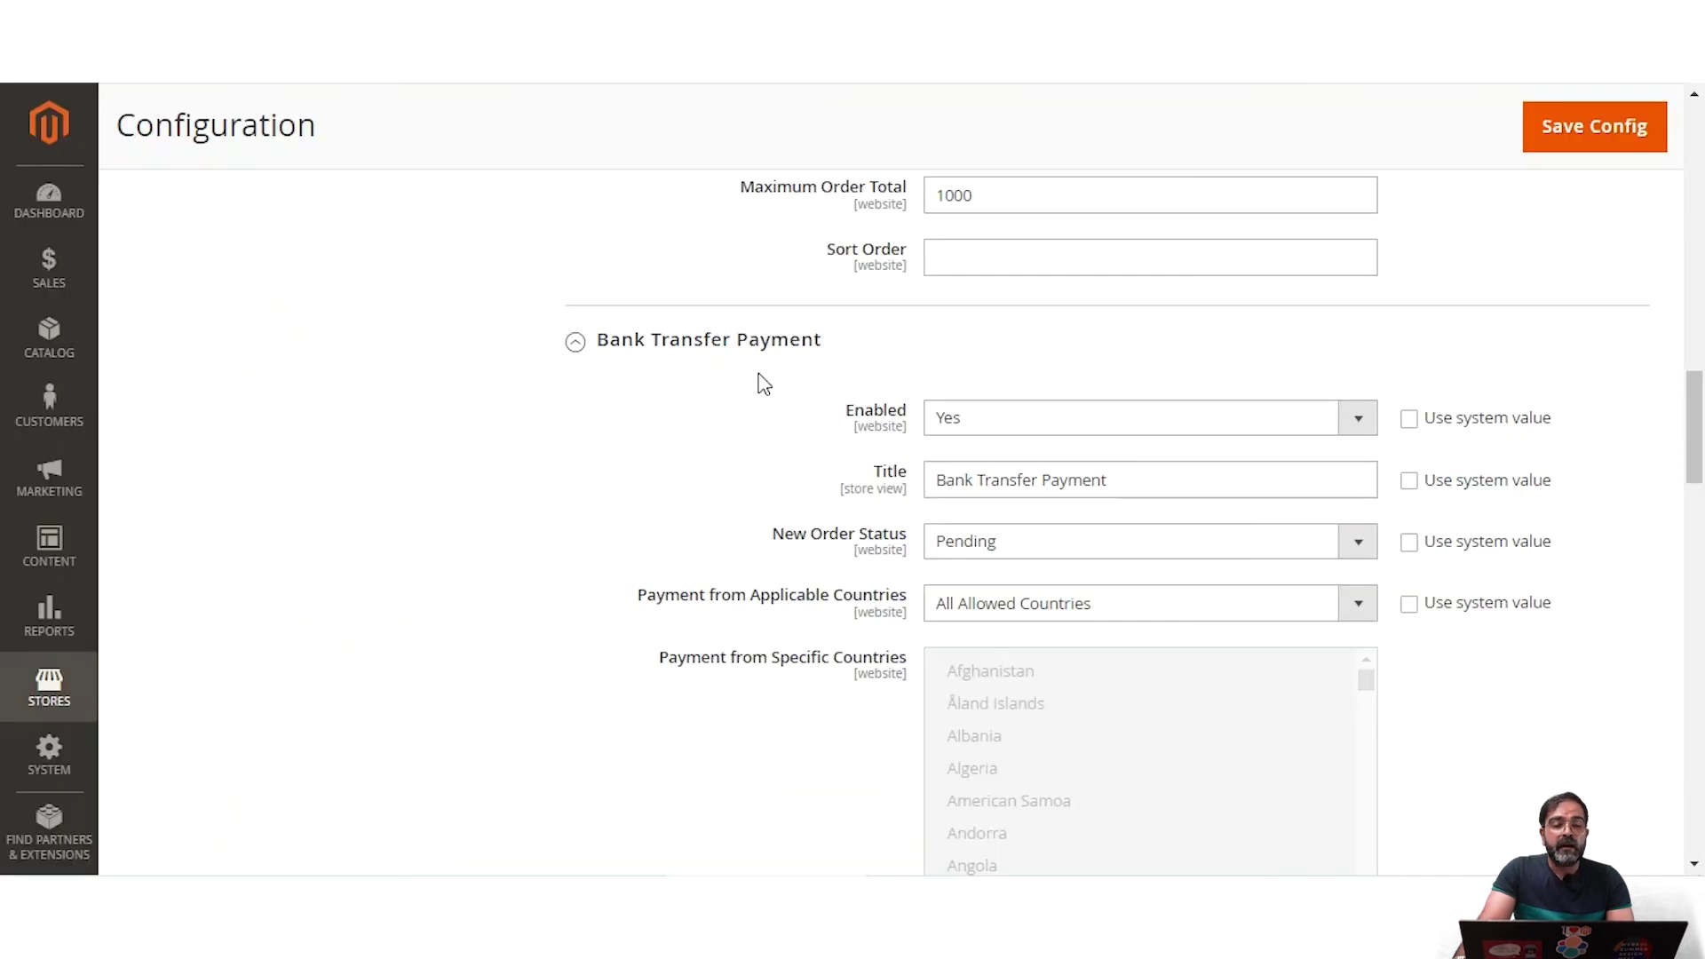
pyautogui.click(578, 344)
pyautogui.scroll(5, 672, 379)
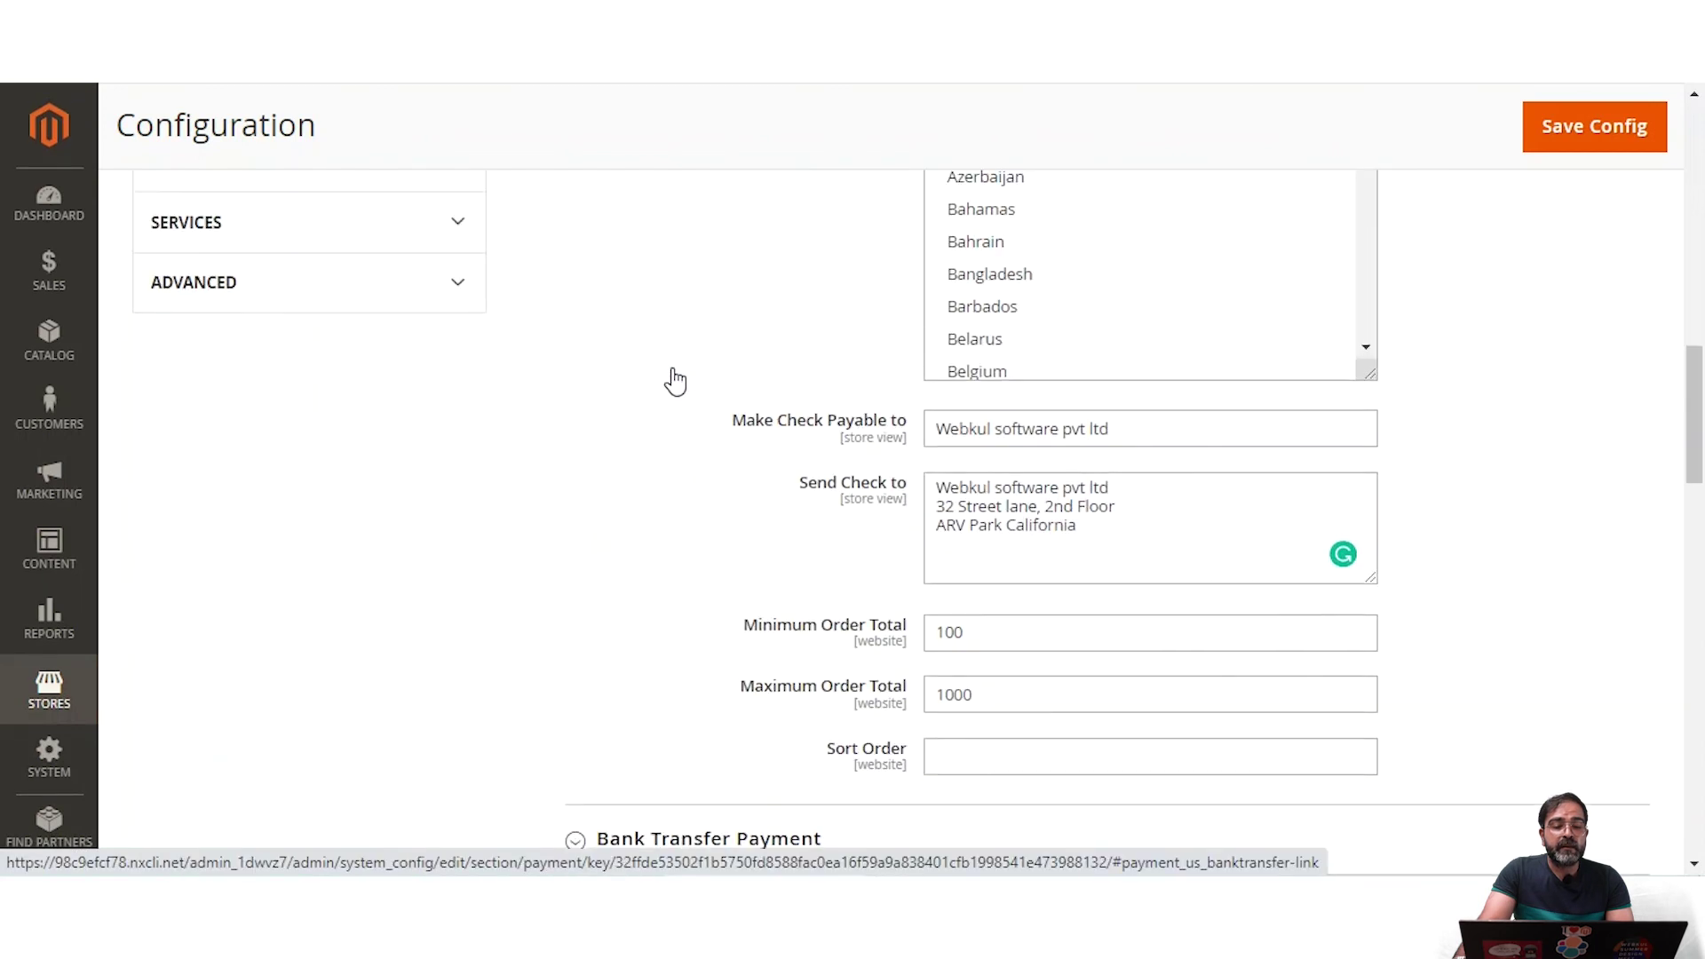
pyautogui.scroll(10, 675, 380)
pyautogui.scroll(-3, 588, 423)
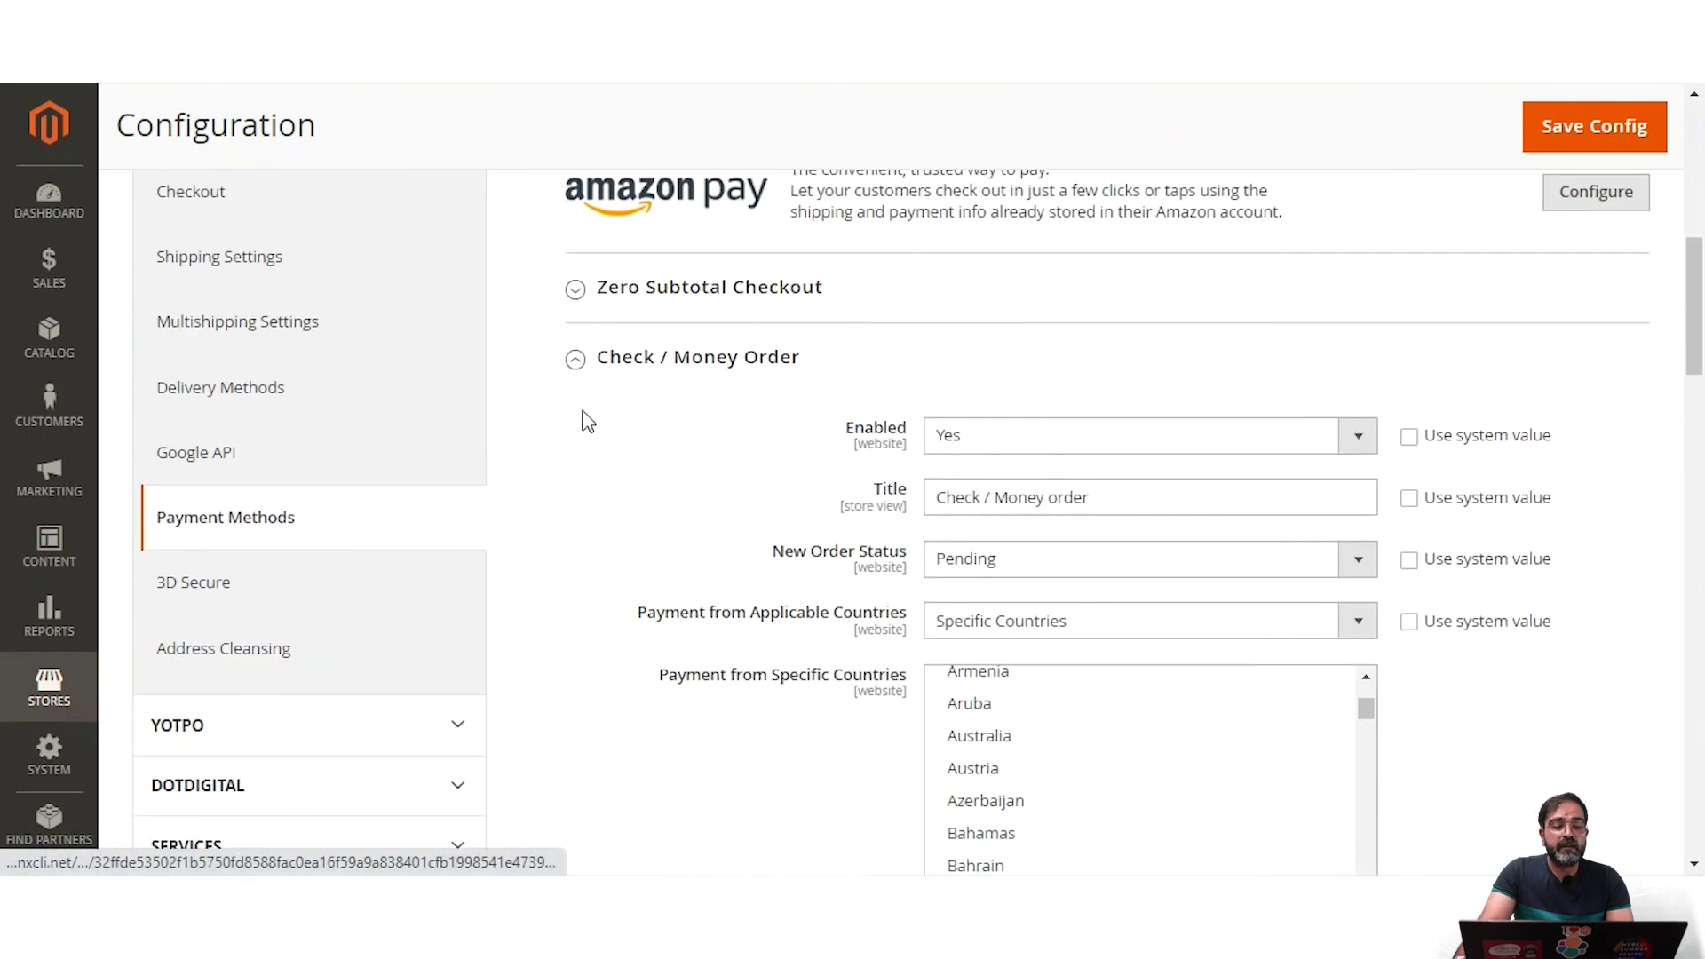
pyautogui.click(575, 359)
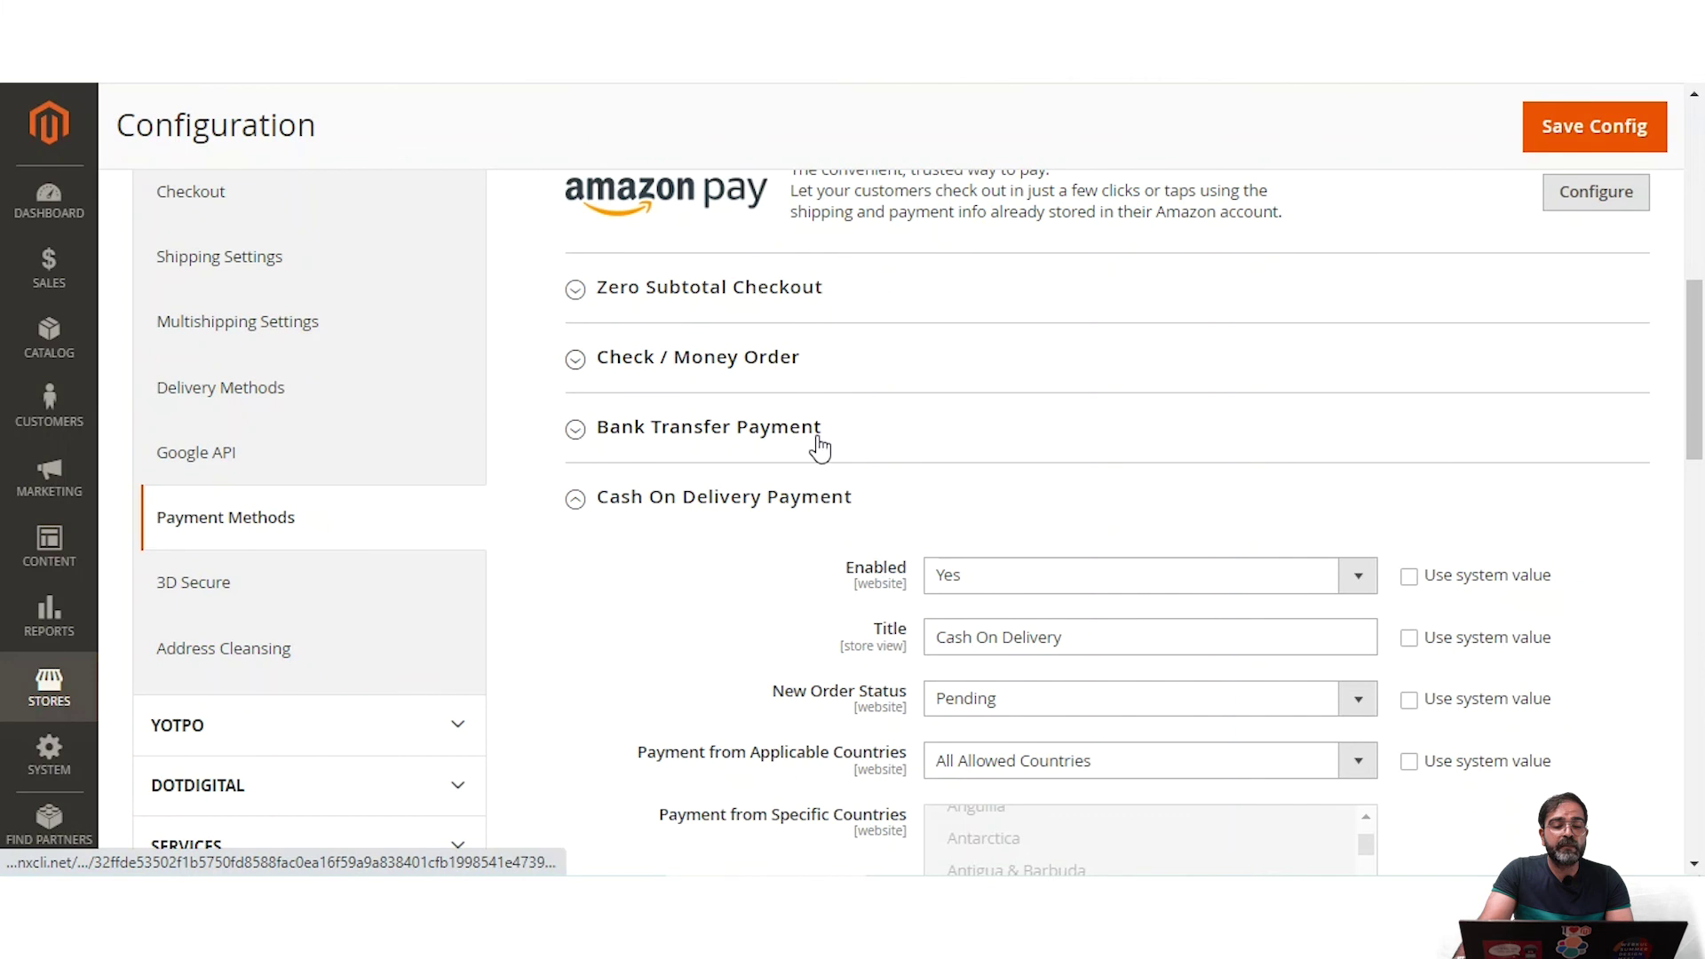
# Step: Review the Cash On Delivery Payment section's enabled state, title, new order status and applicable countries settings
pyautogui.scroll(-1, 686, 526)
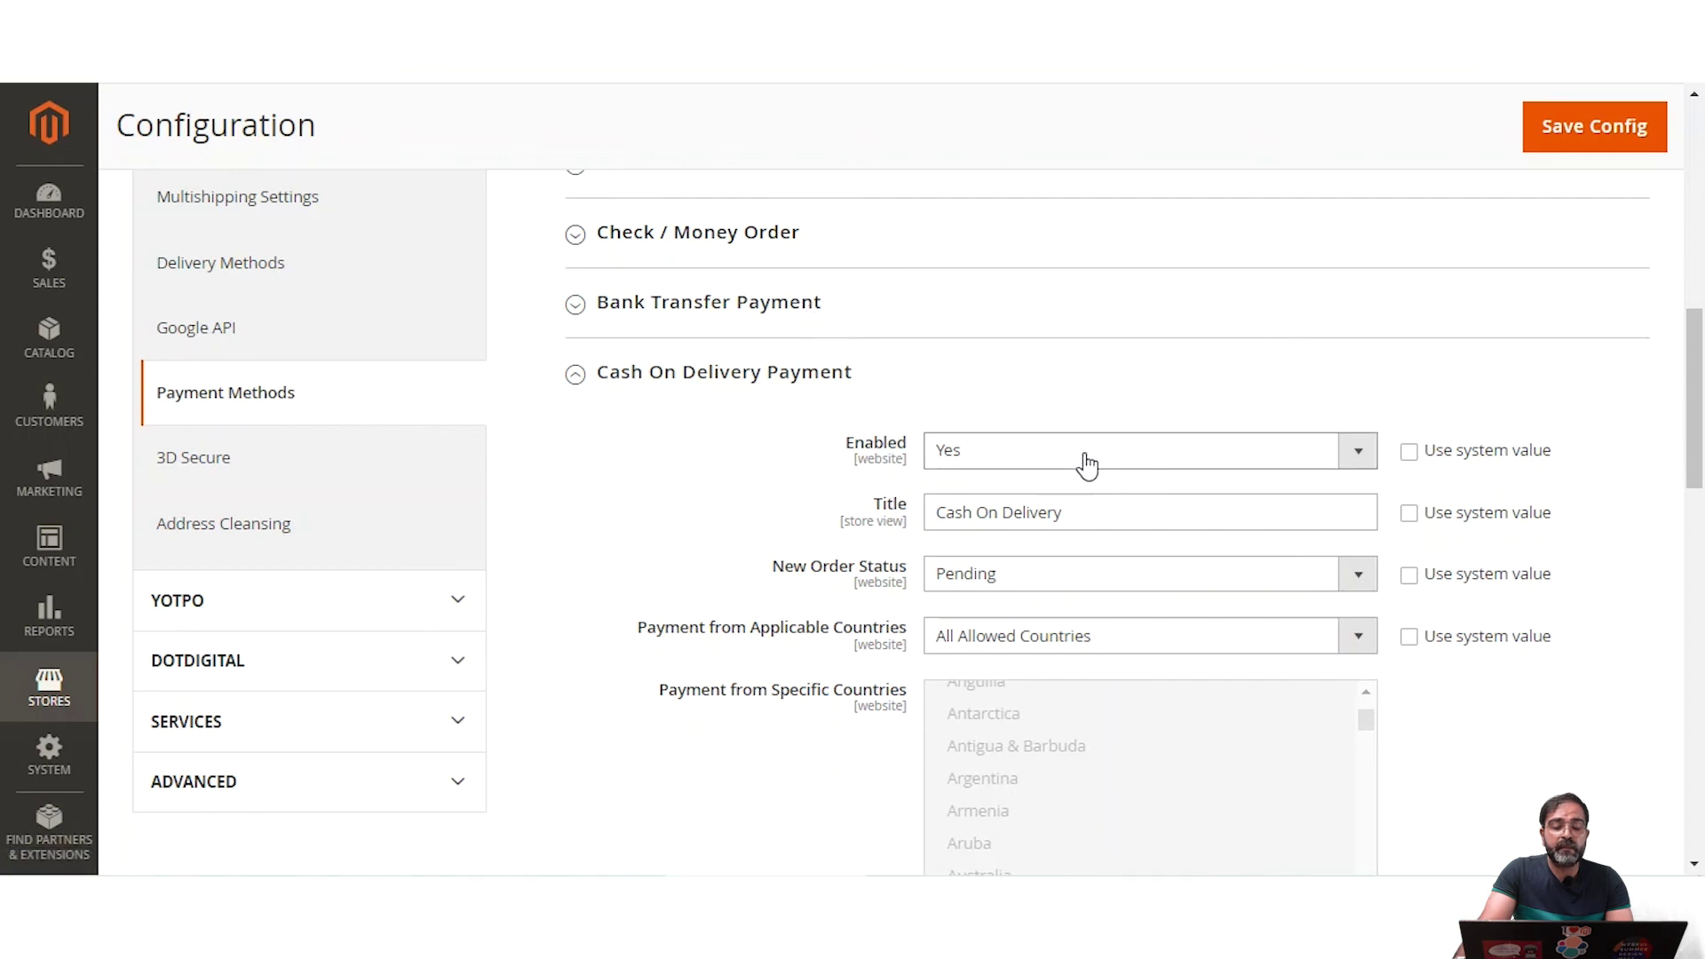
pyautogui.moveTo(1089, 512); pyautogui.dragTo(917, 520)
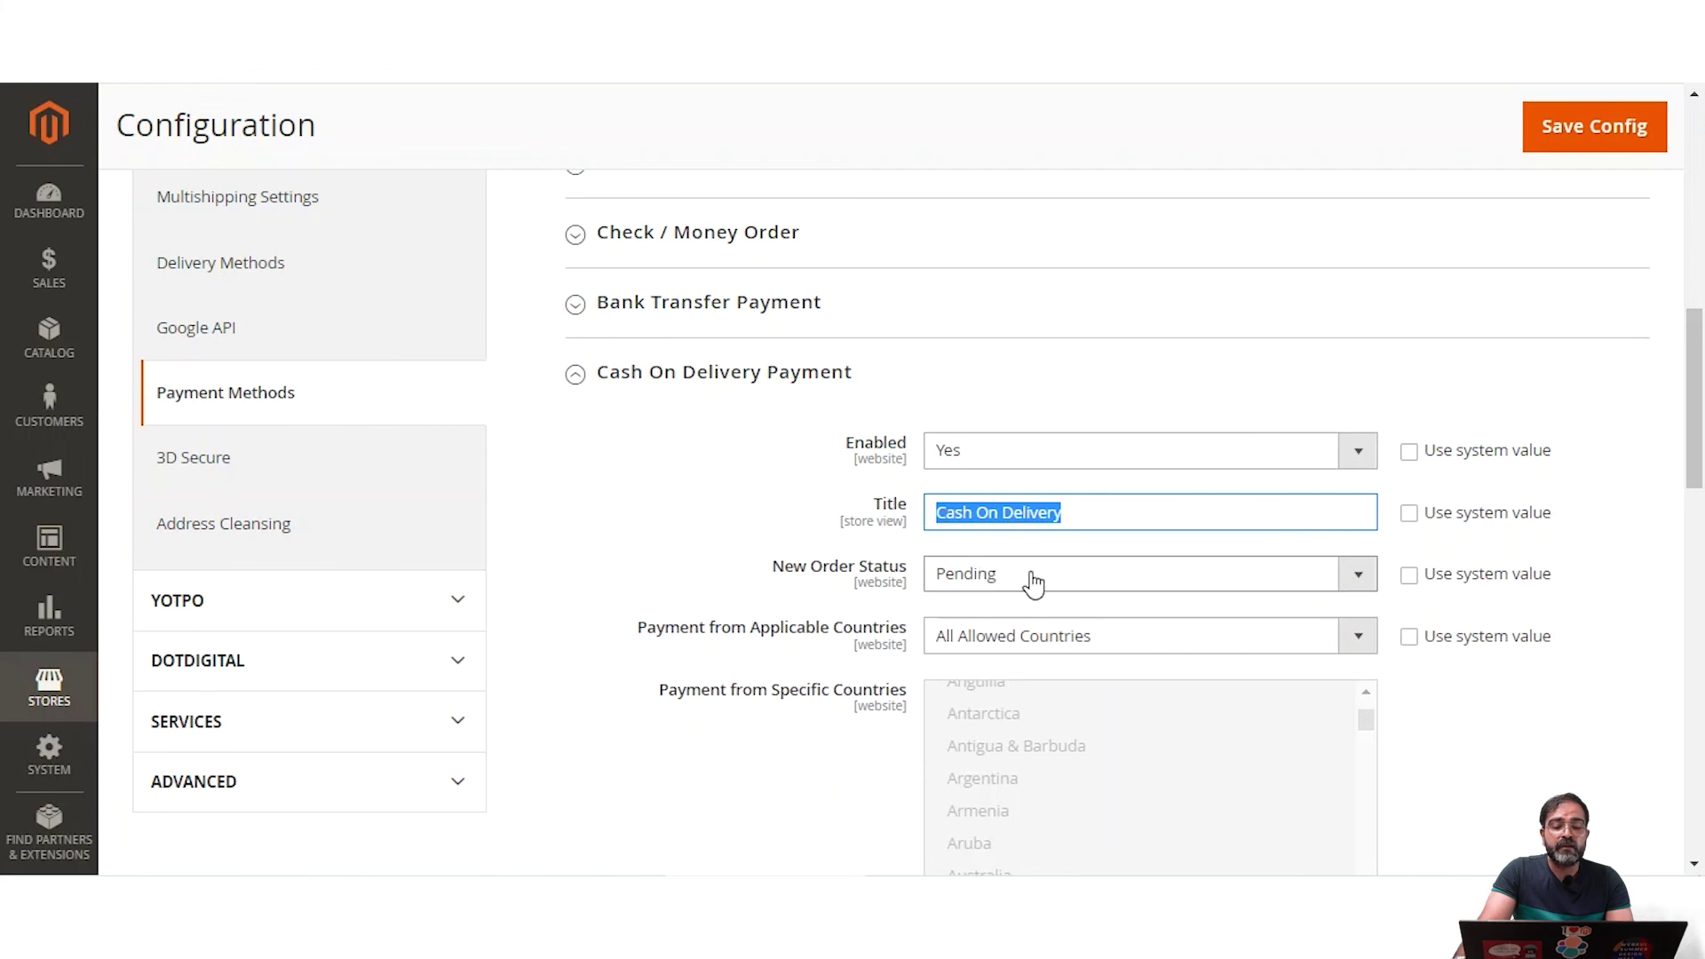
pyautogui.click(1092, 513)
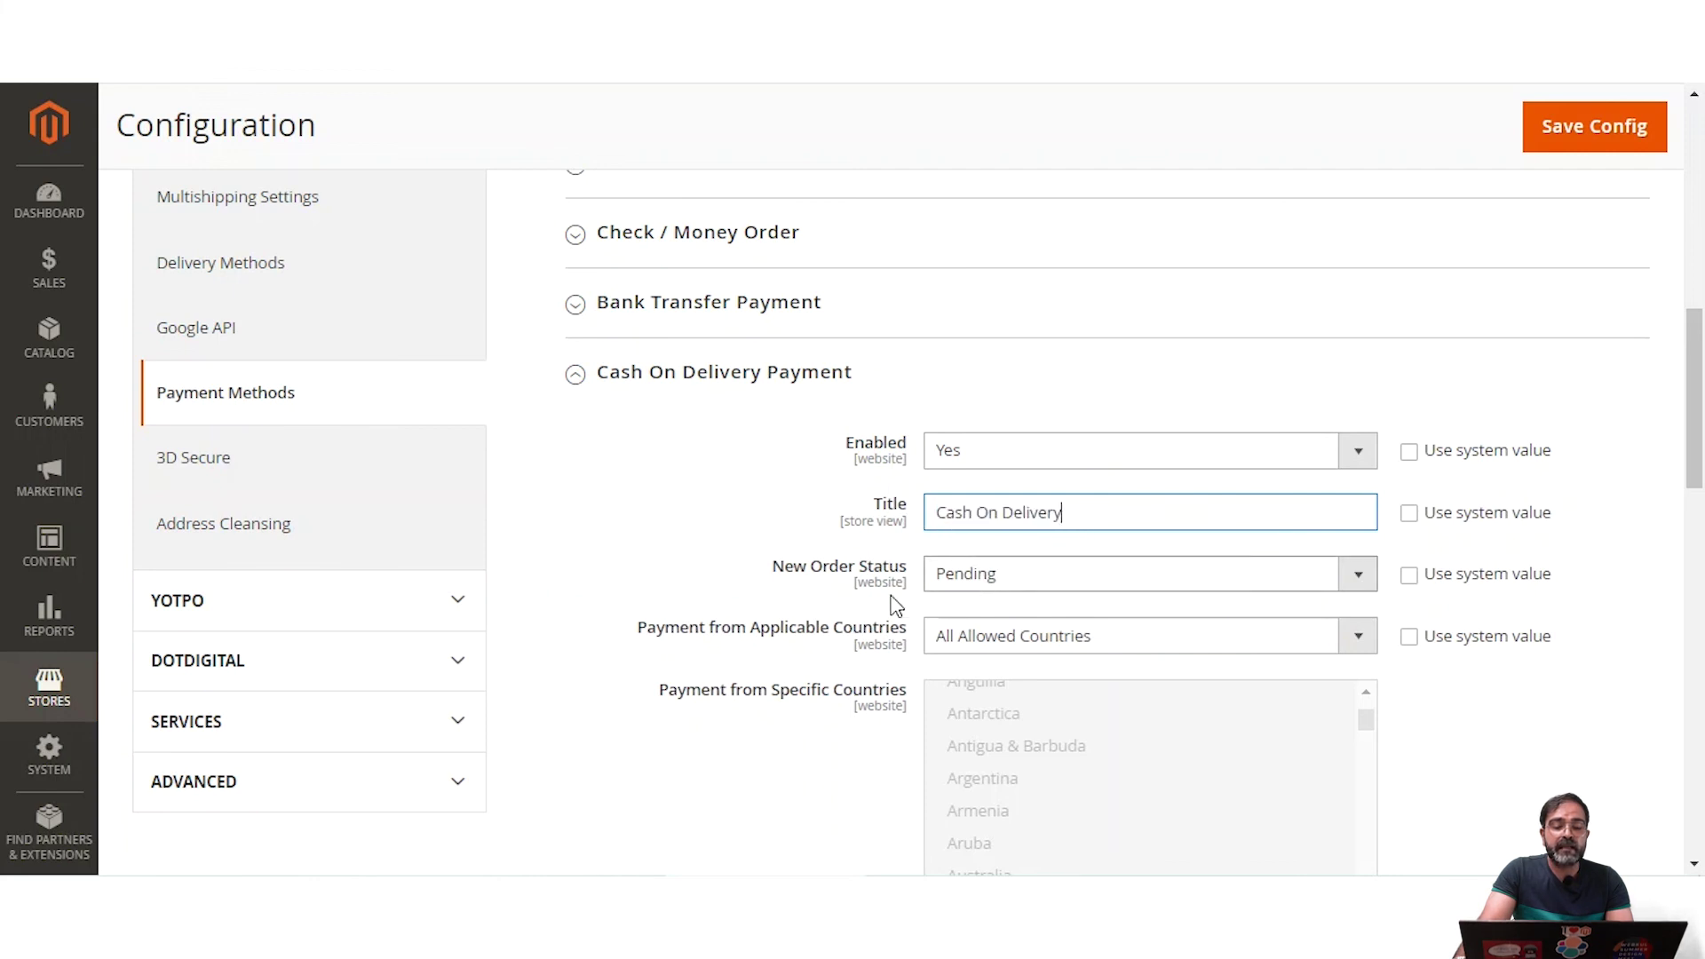
pyautogui.moveTo(786, 568); pyautogui.dragTo(897, 569)
pyautogui.click(992, 586)
pyautogui.click(944, 629)
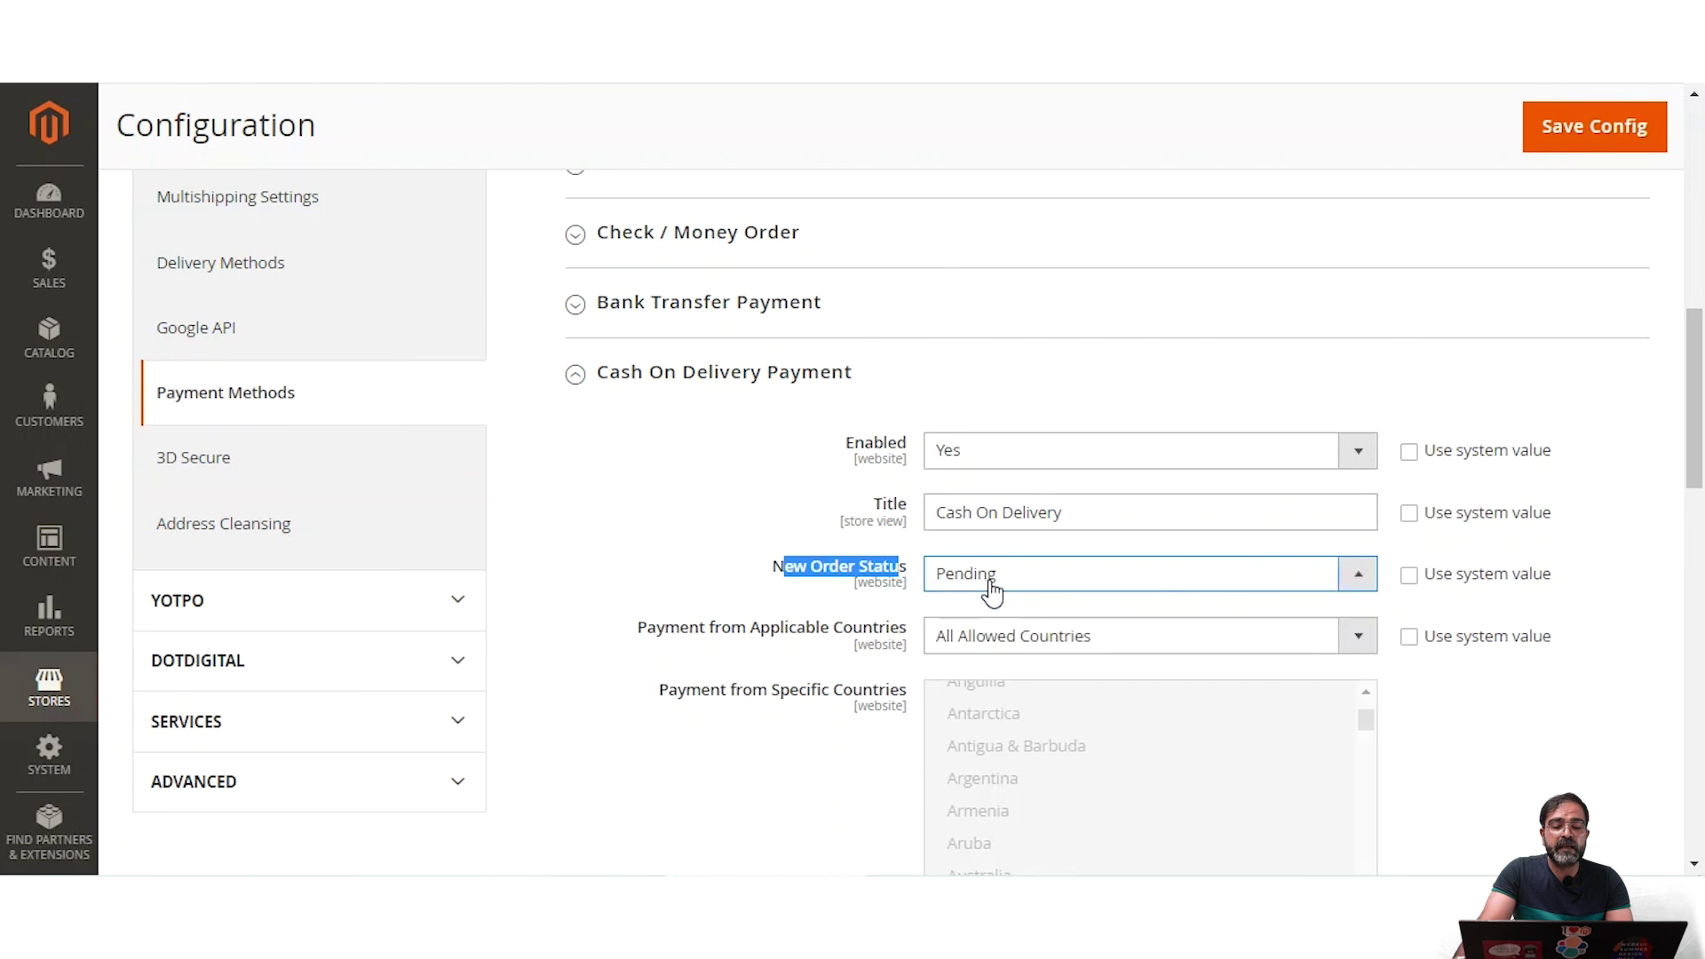
pyautogui.click(945, 640)
pyautogui.moveTo(665, 631); pyautogui.dragTo(893, 636)
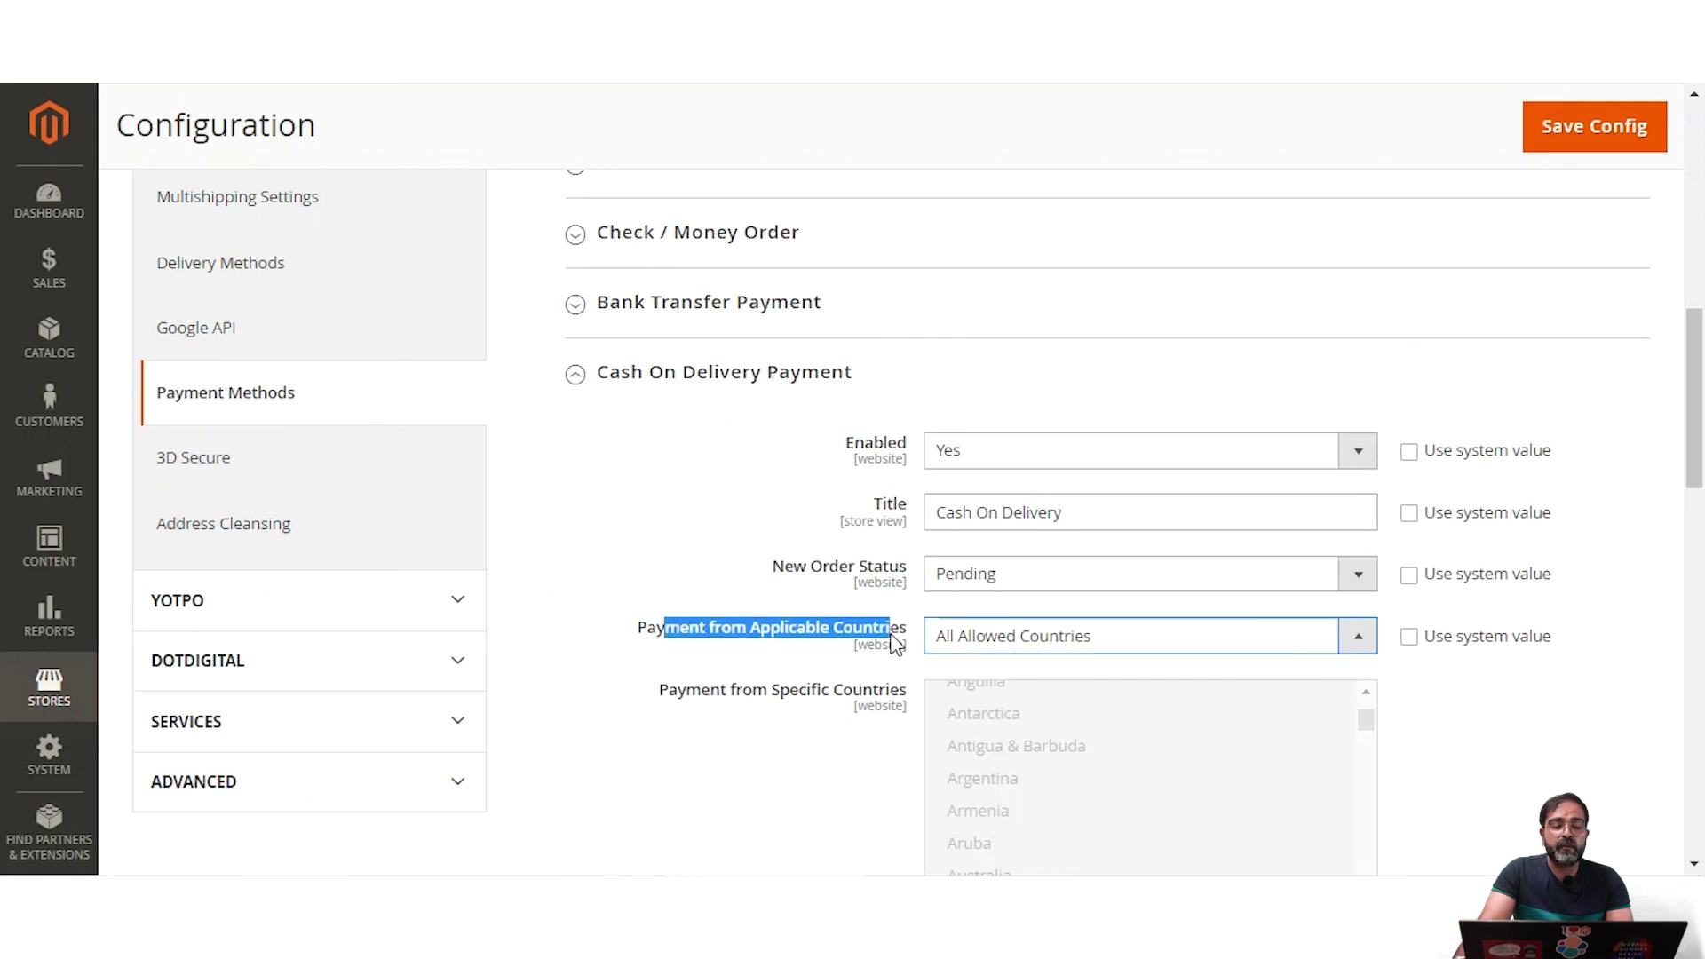
# Step: Set Payment from Applicable Countries to Specific Countries for Cash On Delivery Payment
pyautogui.scroll(-3, 1010, 652)
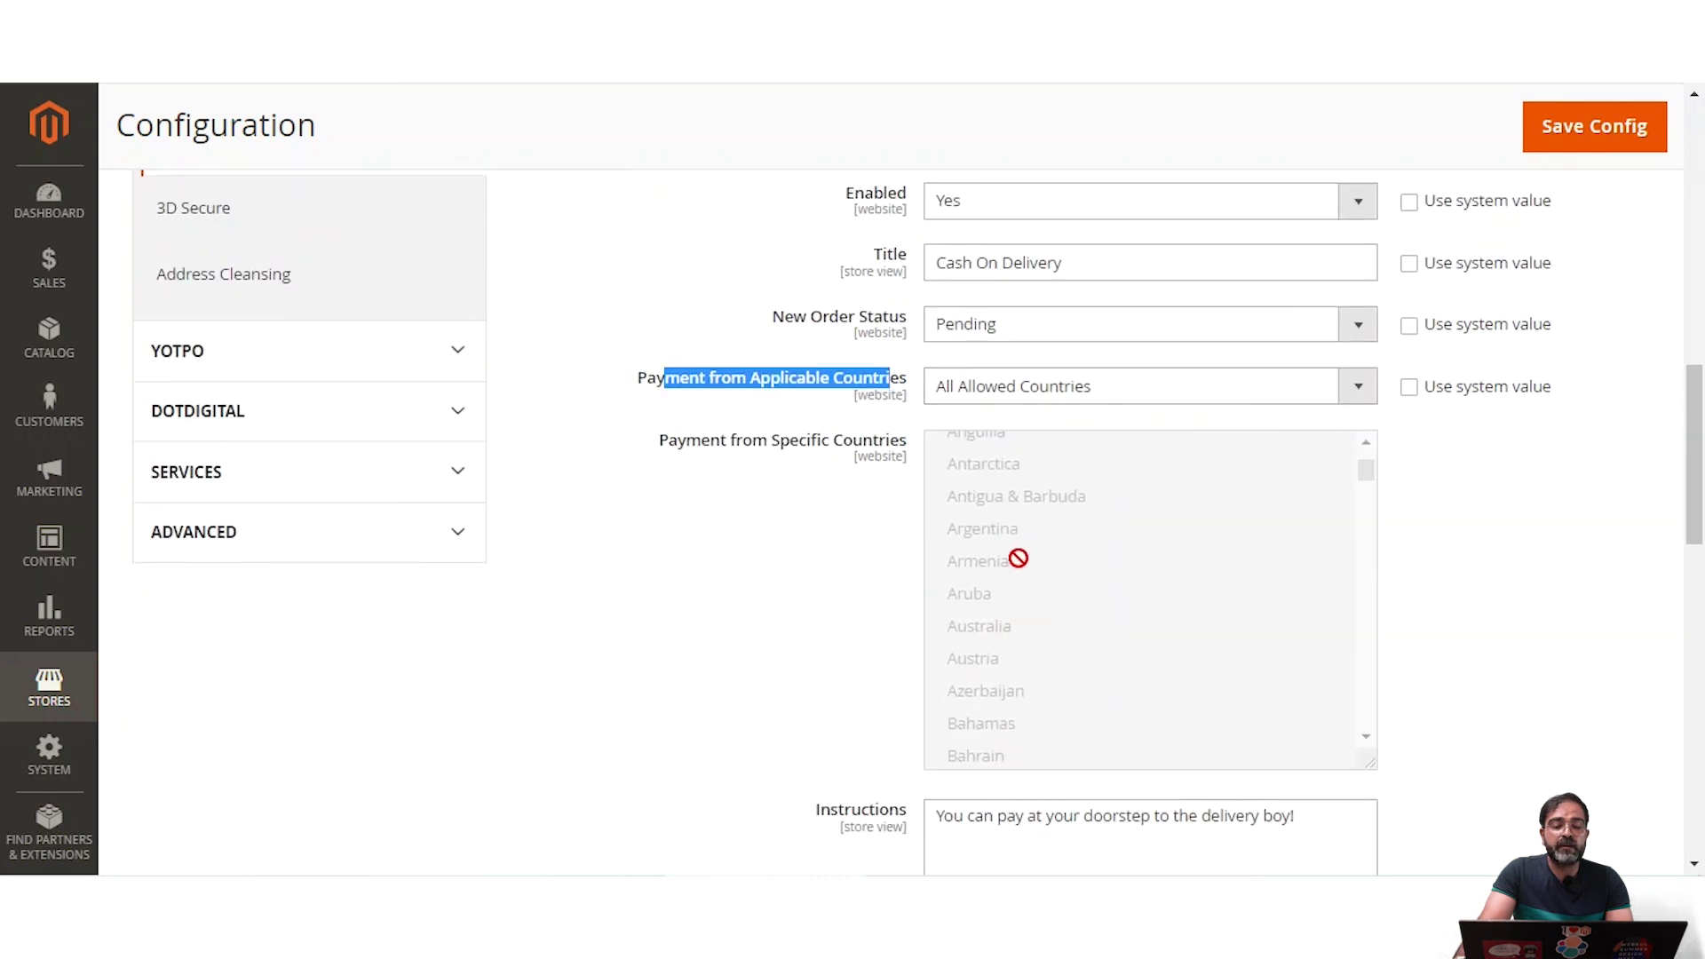
pyautogui.click(1069, 395)
pyautogui.click(1066, 442)
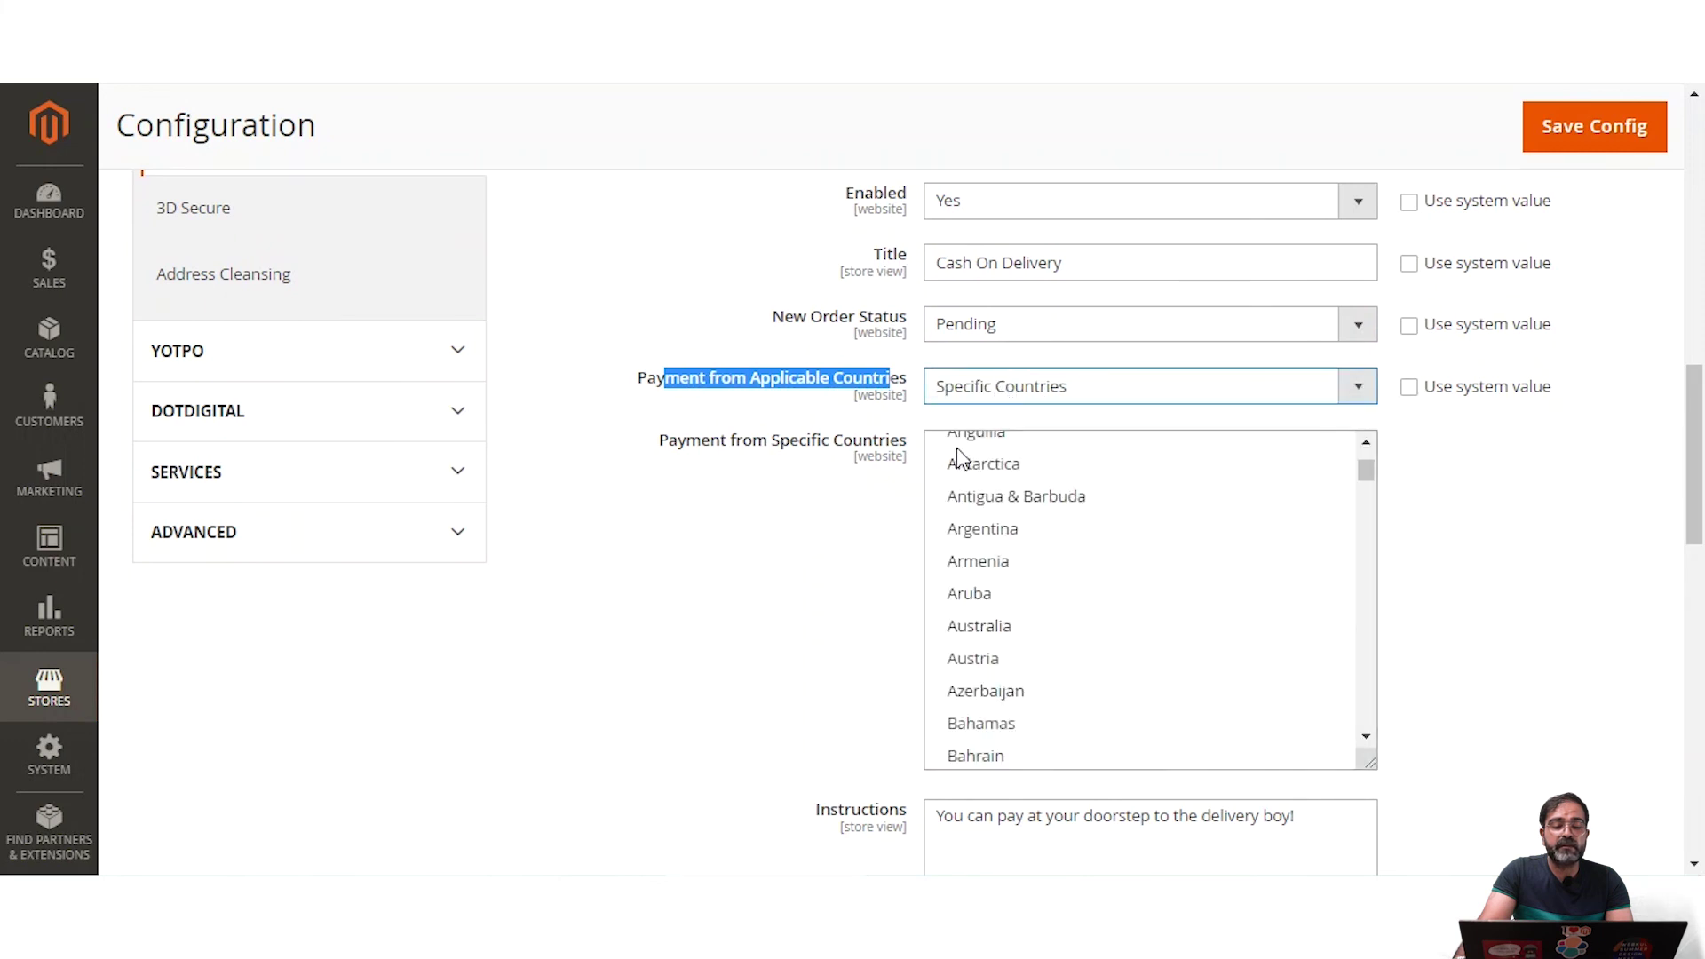
pyautogui.click(822, 537)
# Step: Review the Cash On Delivery instructions in the configuration, and select Cash On Delivery at checkout to examine the matching text
pyautogui.scroll(-3, 874, 542)
pyautogui.scroll(-2, 873, 543)
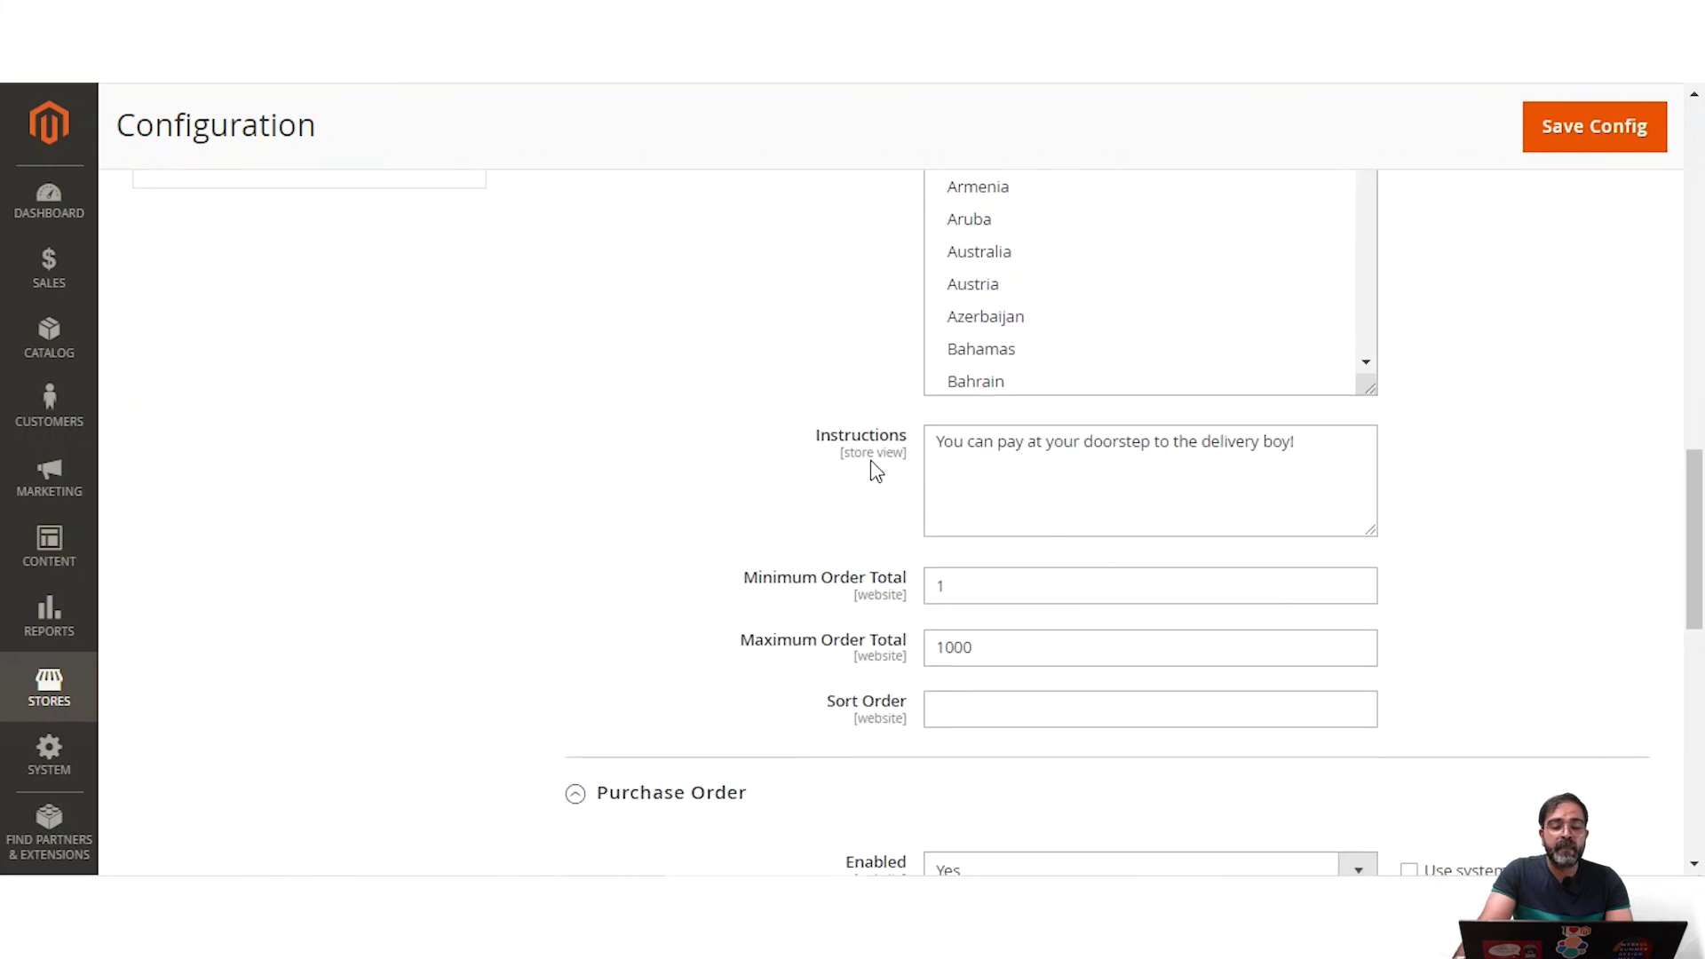
pyautogui.moveTo(834, 442); pyautogui.dragTo(1294, 458)
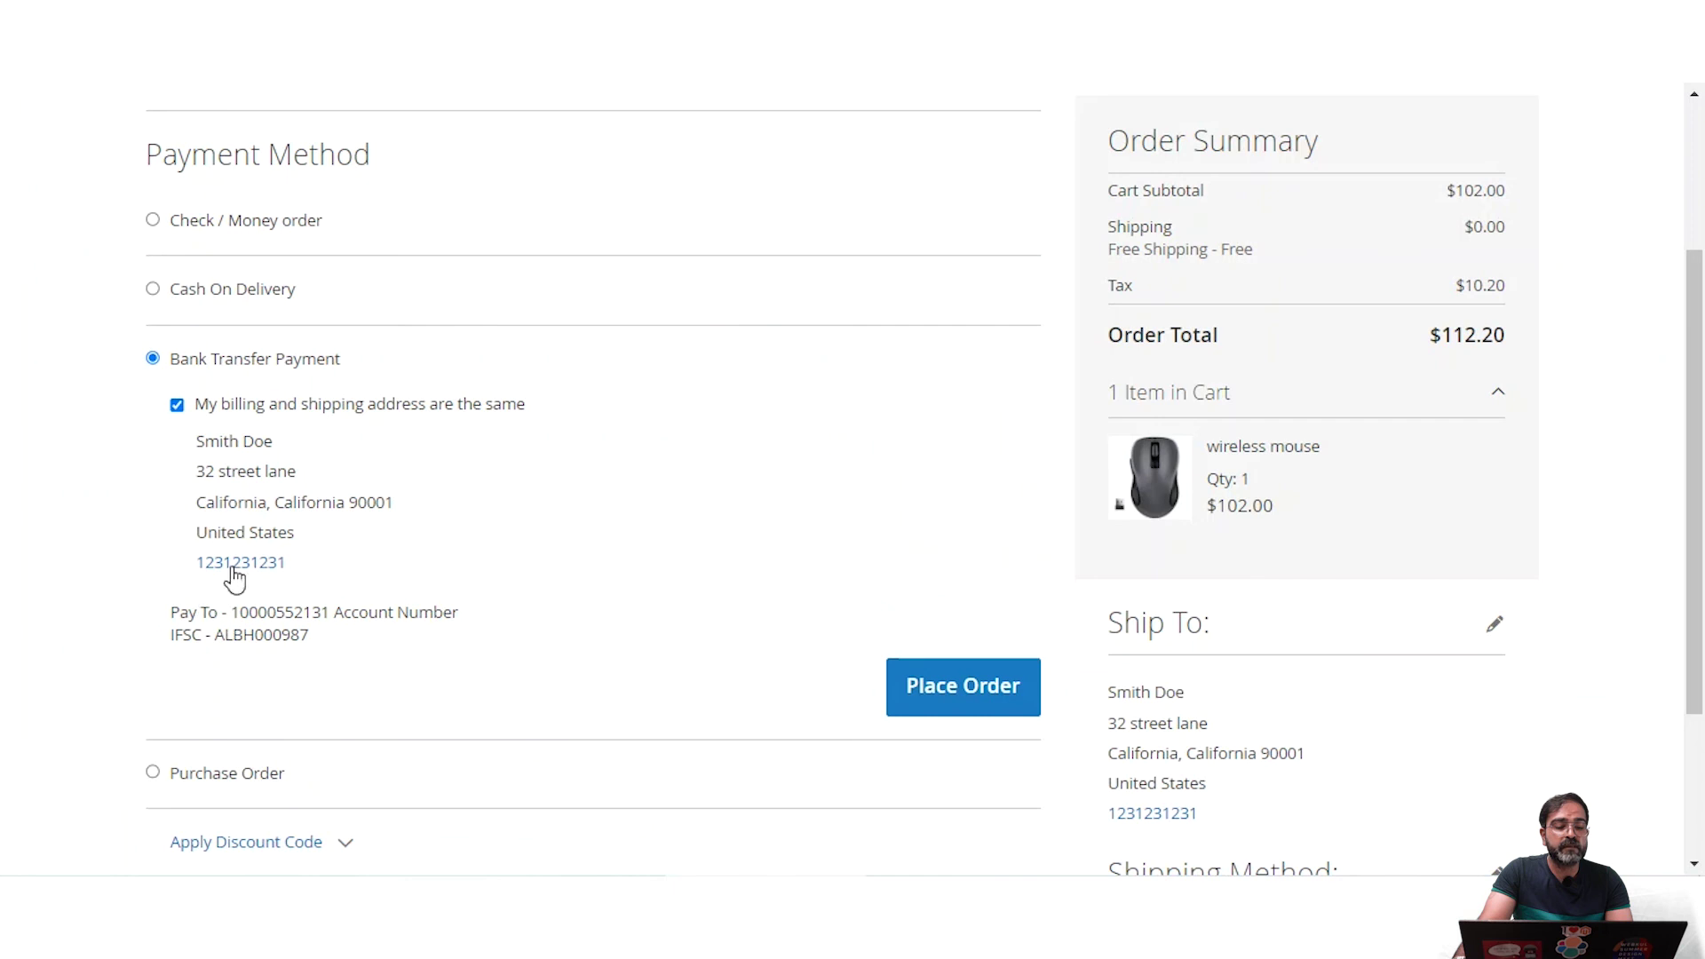
pyautogui.click(153, 288)
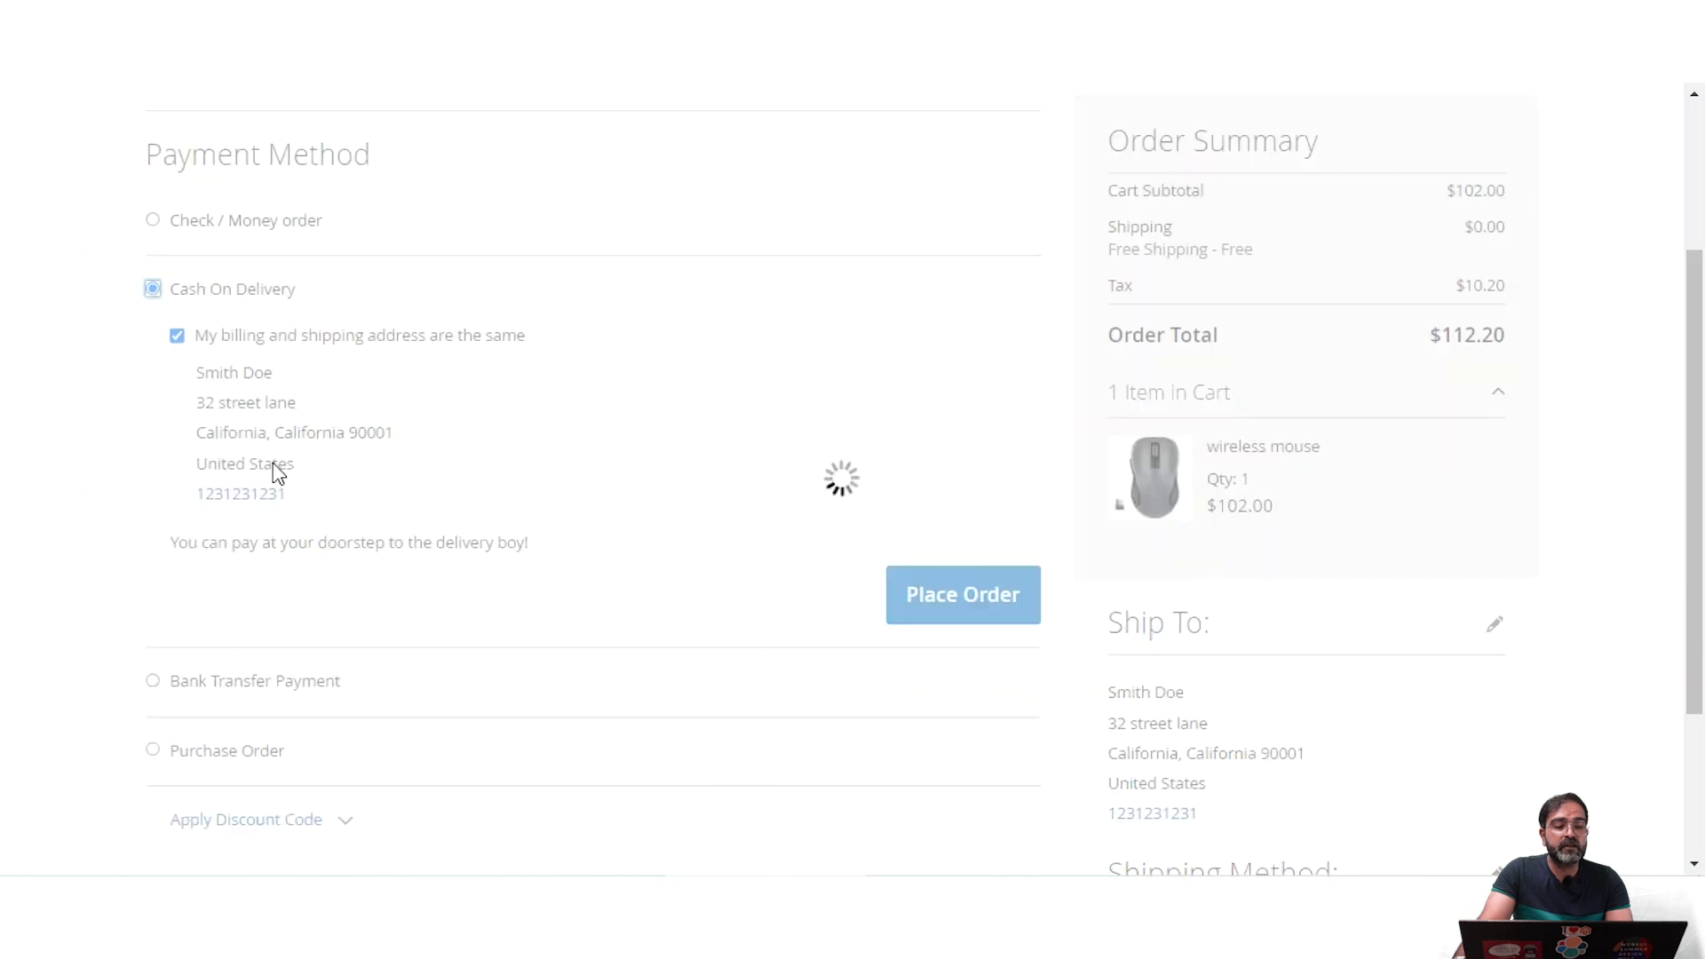
pyautogui.moveTo(168, 543); pyautogui.dragTo(546, 555)
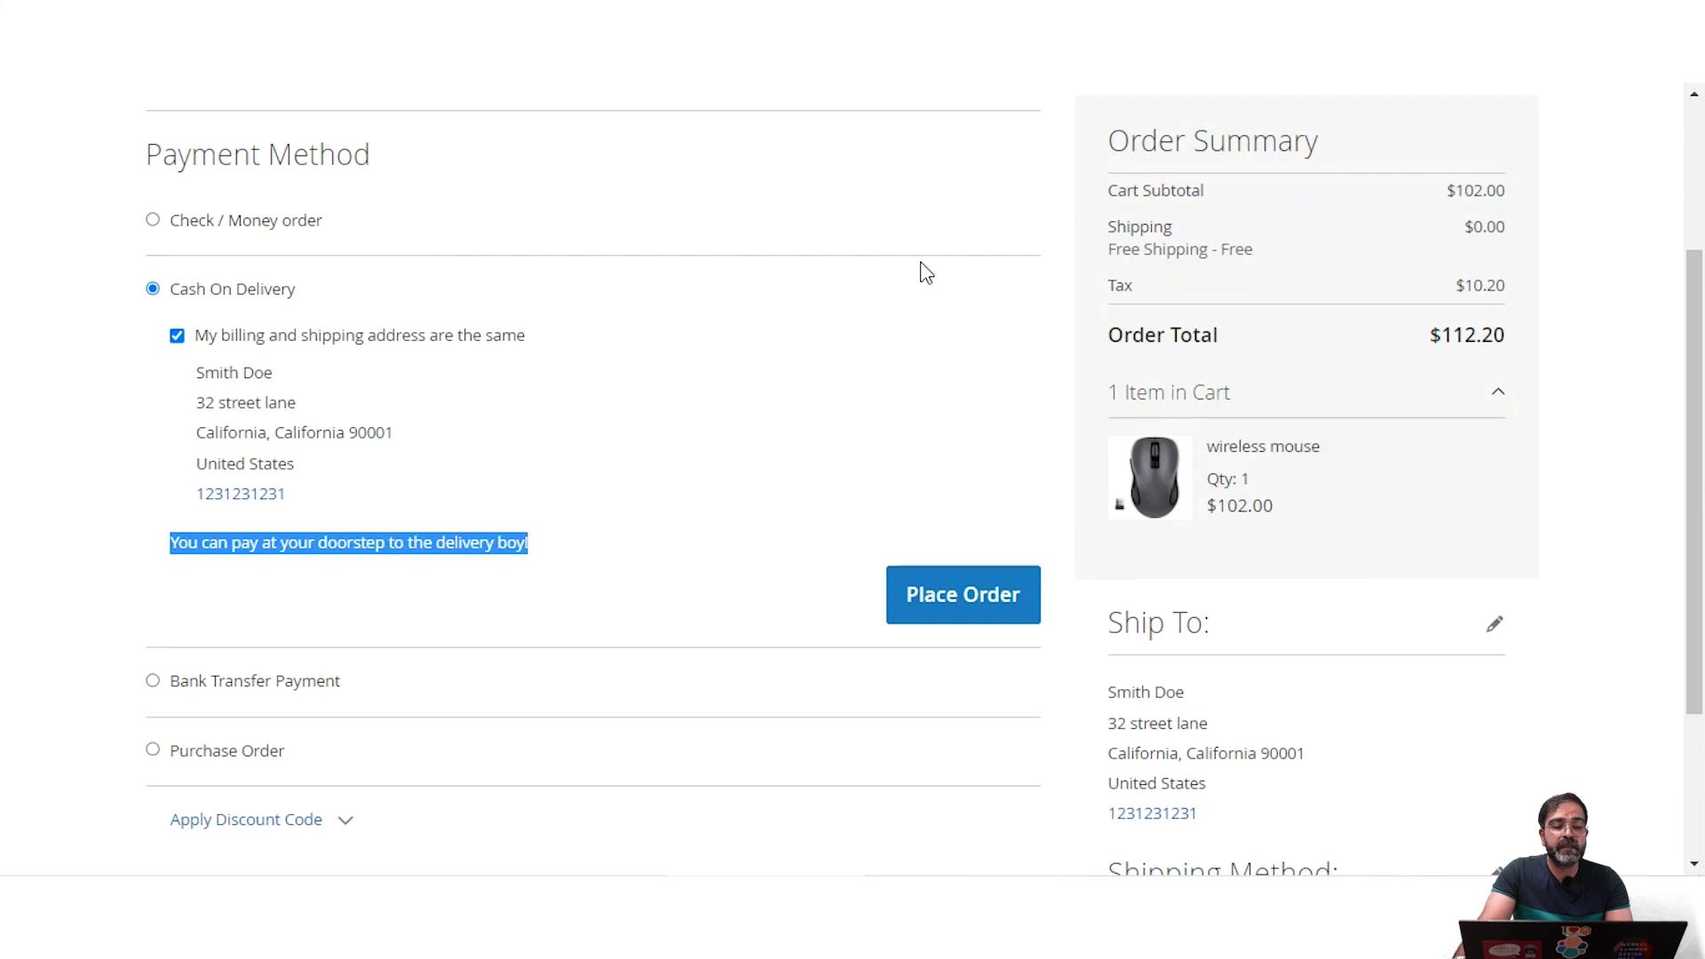
# Step: Return to the configuration, review the Cash On Delivery order total limits and collapse that section
pyautogui.hotkey('ctrl', 'Tab')
pyautogui.scroll(-3, 989, 461)
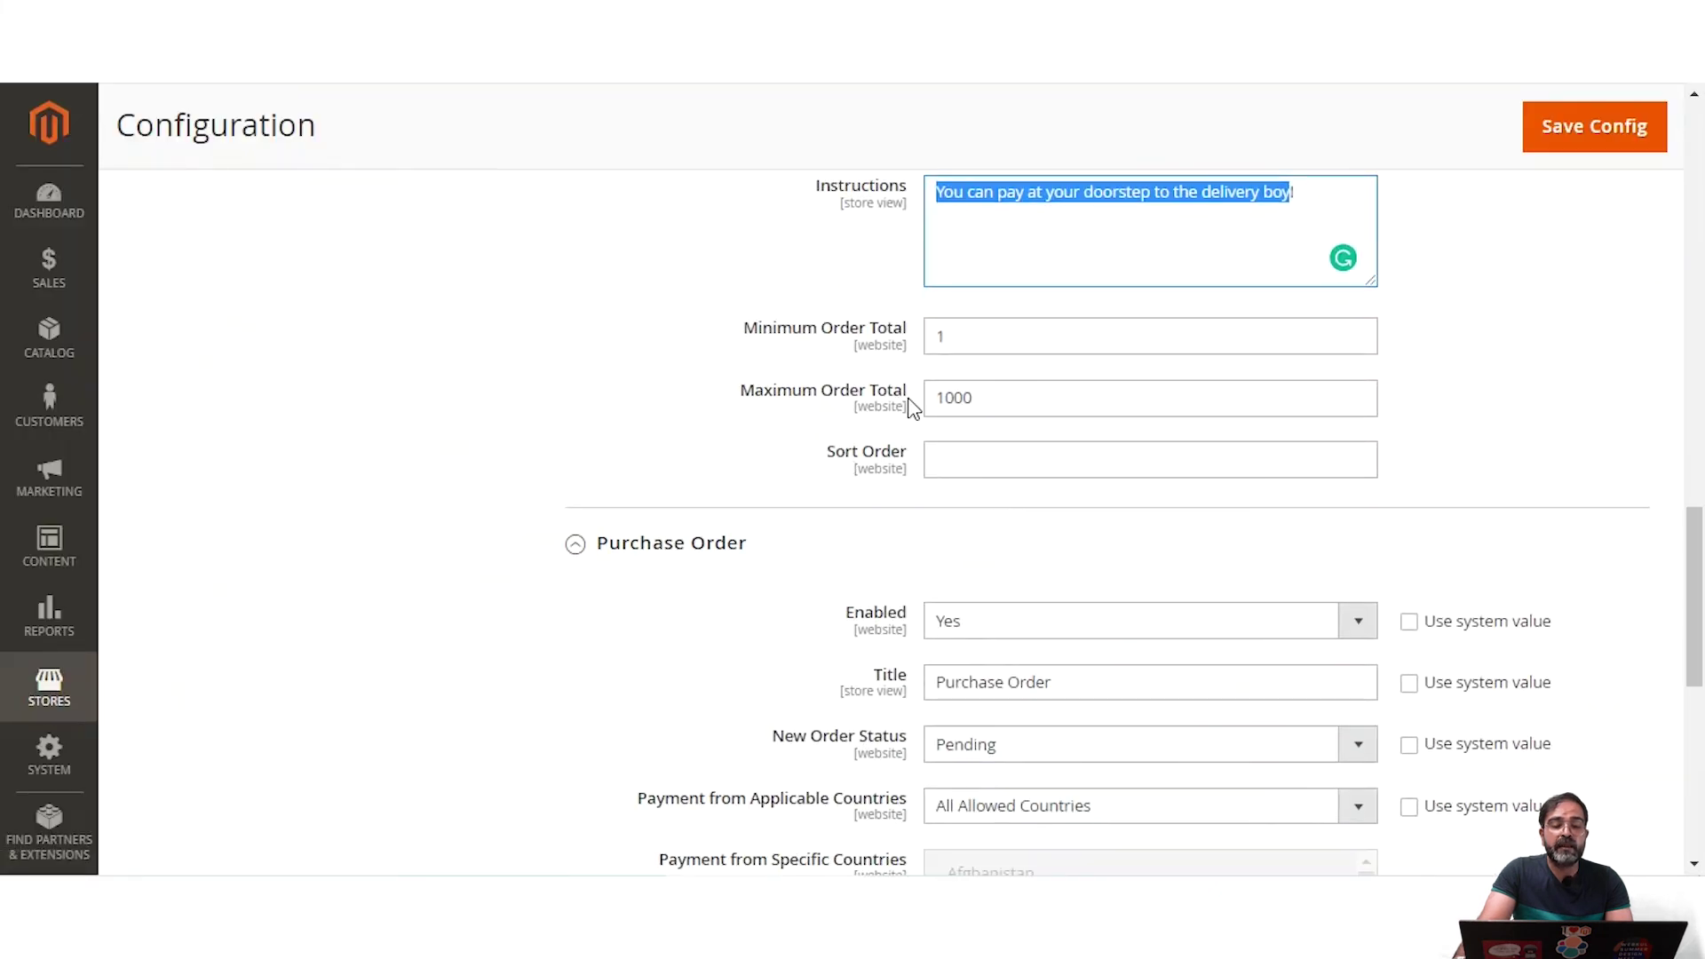
pyautogui.scroll(10, 912, 407)
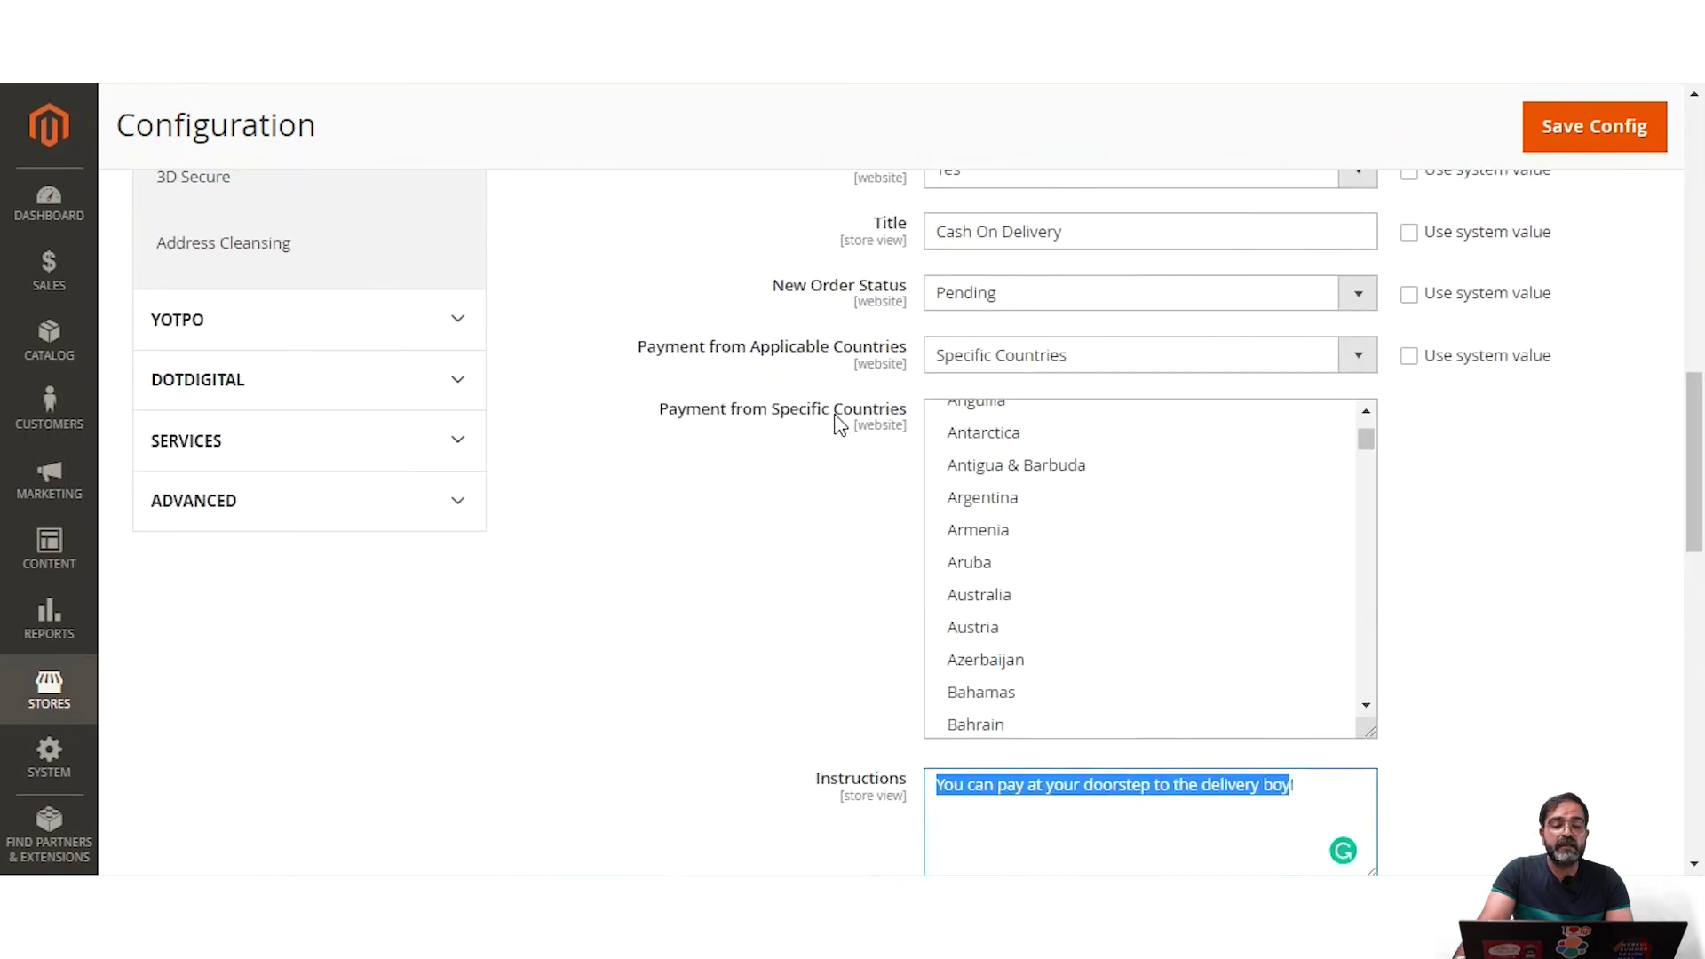
pyautogui.scroll(-2, 799, 418)
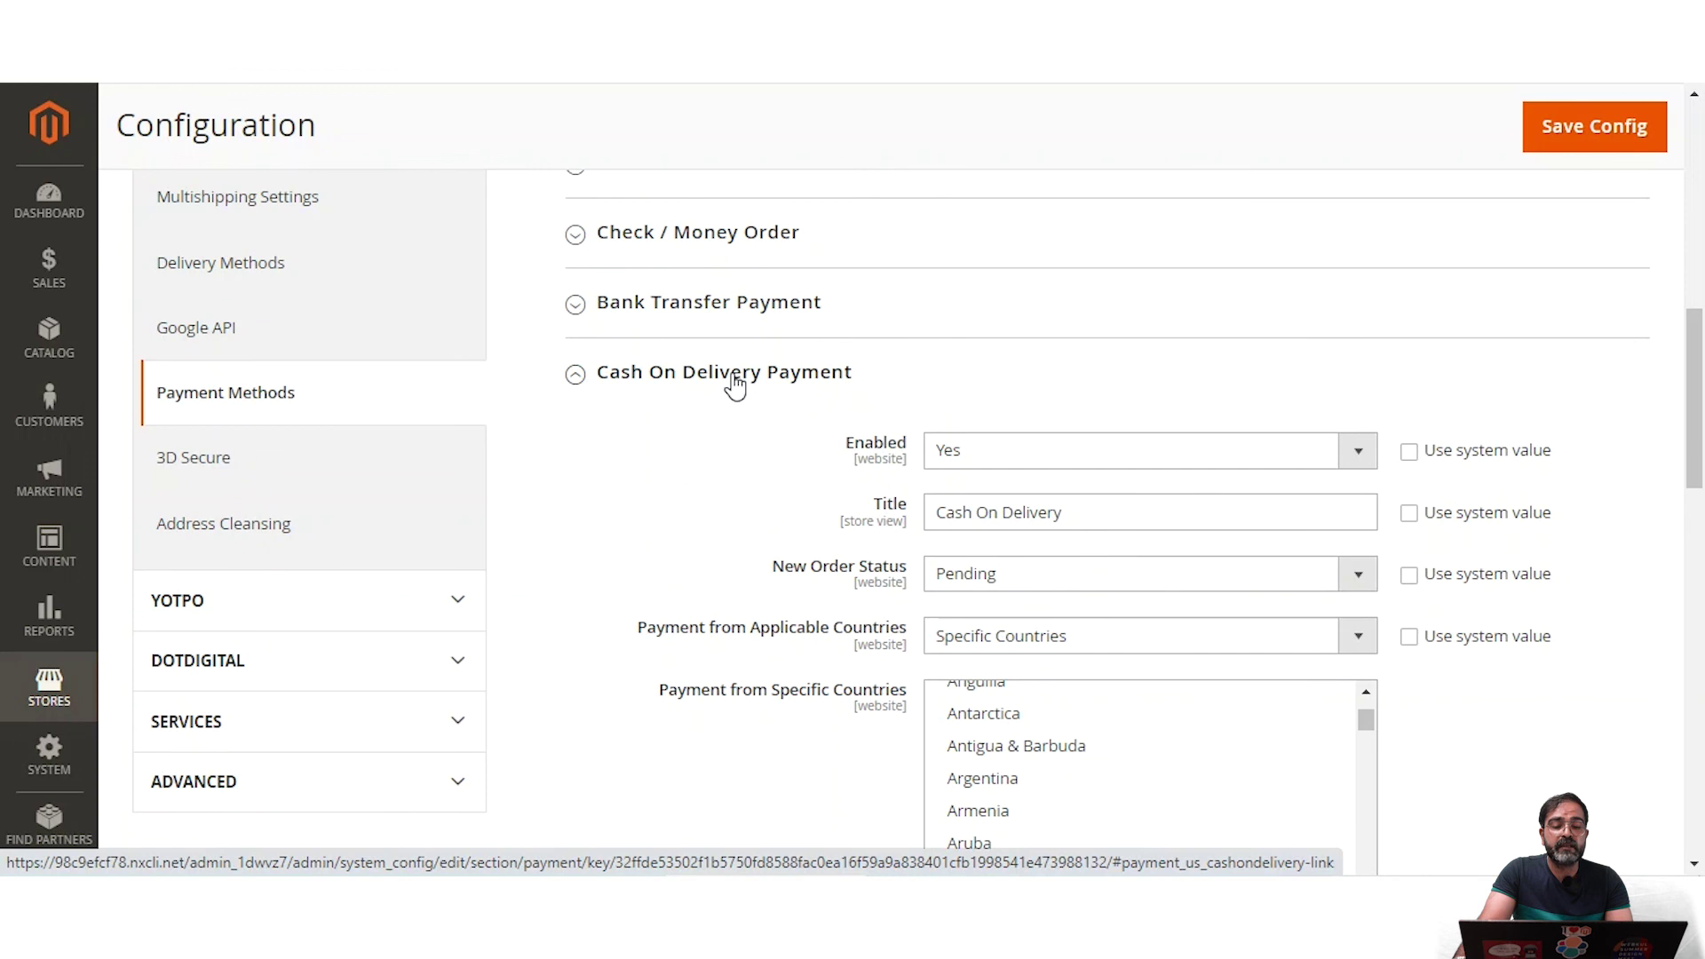
pyautogui.scroll(-10, 784, 407)
pyautogui.scroll(6, 799, 411)
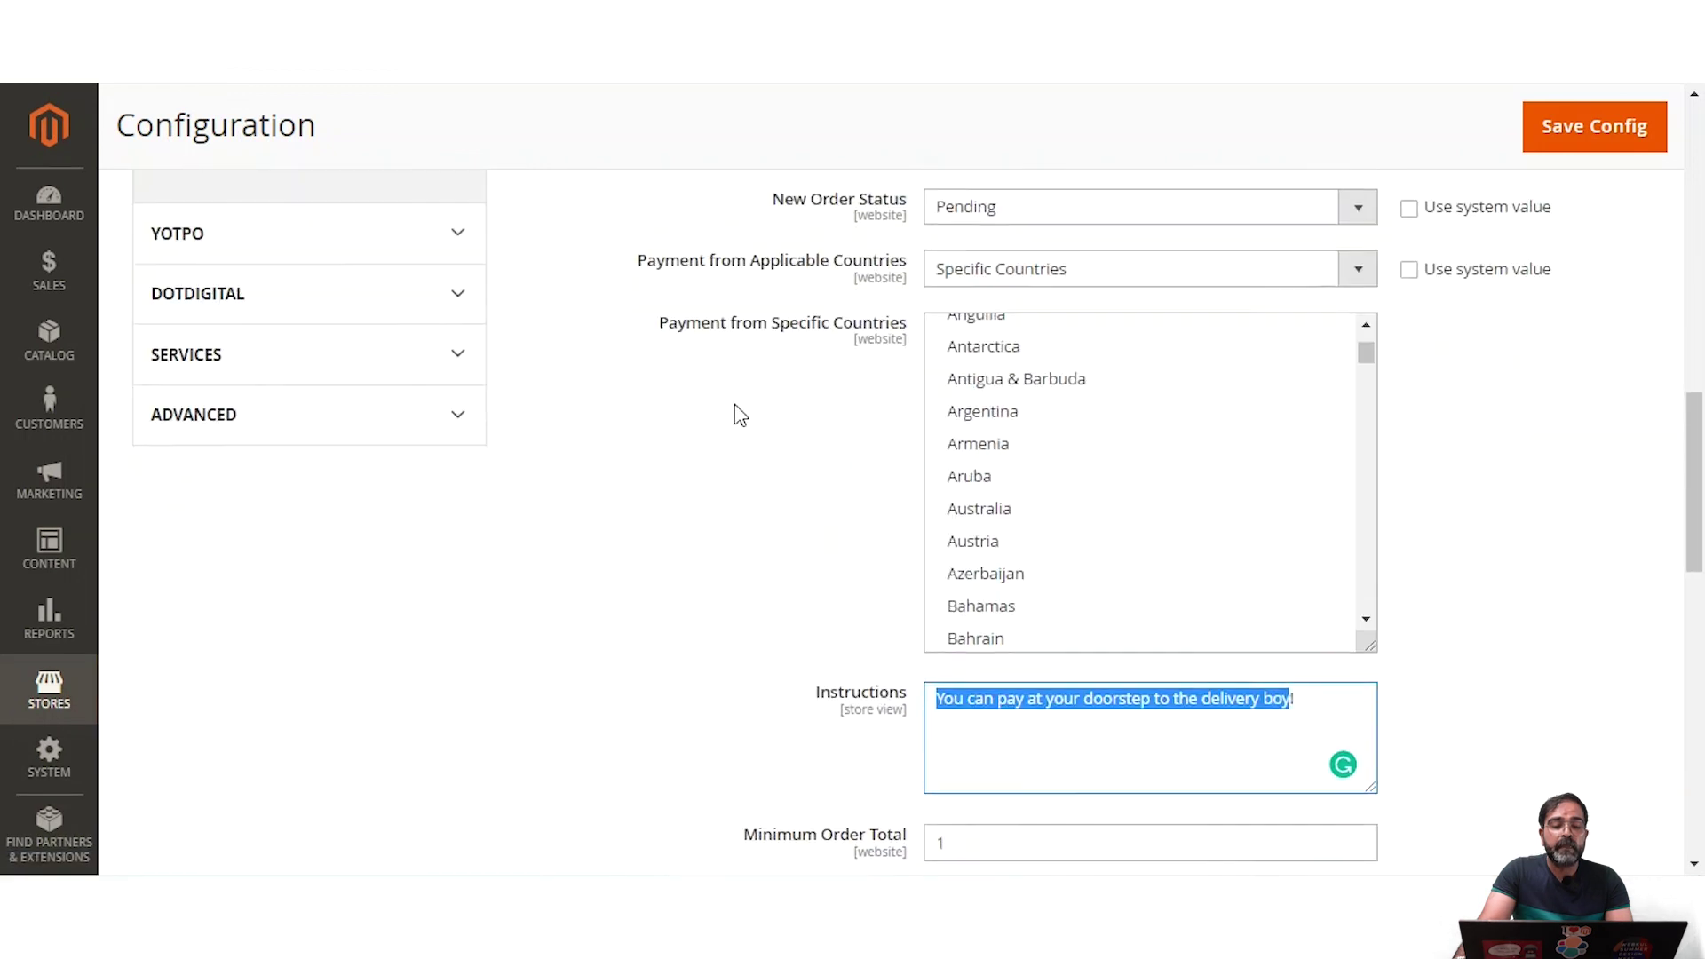
pyautogui.scroll(5, 742, 415)
pyautogui.click(575, 380)
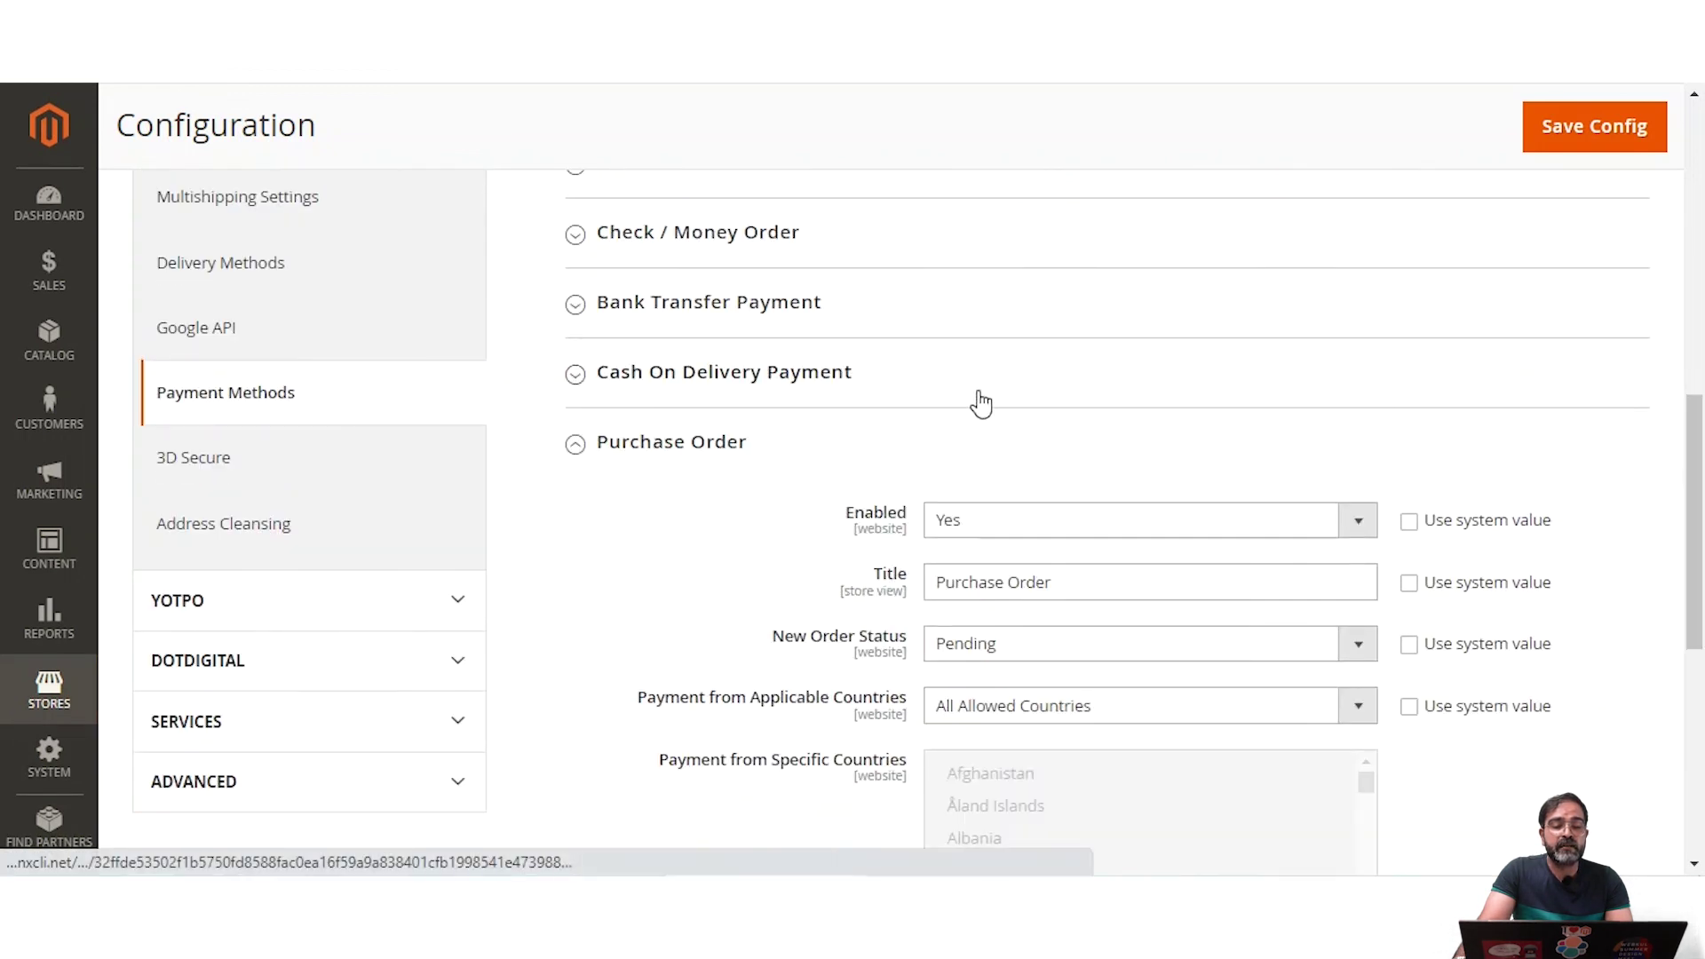
# Step: Review the Purchase Order section's title, new order status and applicable countries settings
pyautogui.scroll(-1, 736, 485)
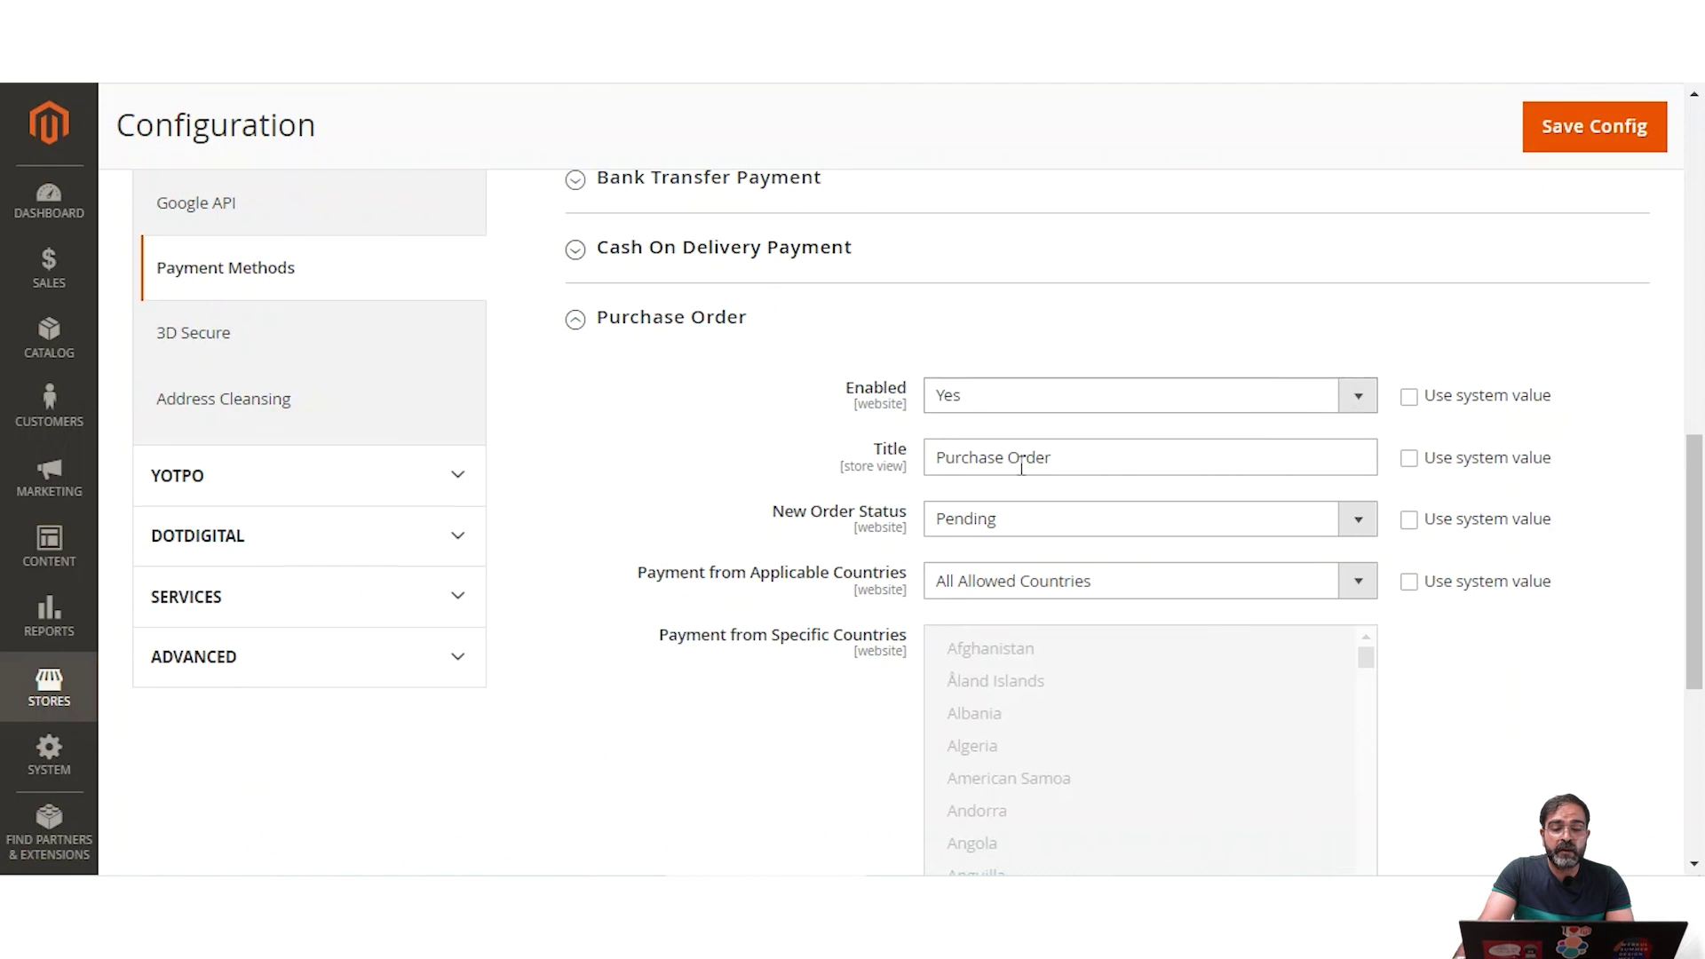
pyautogui.moveTo(1076, 459); pyautogui.dragTo(859, 472)
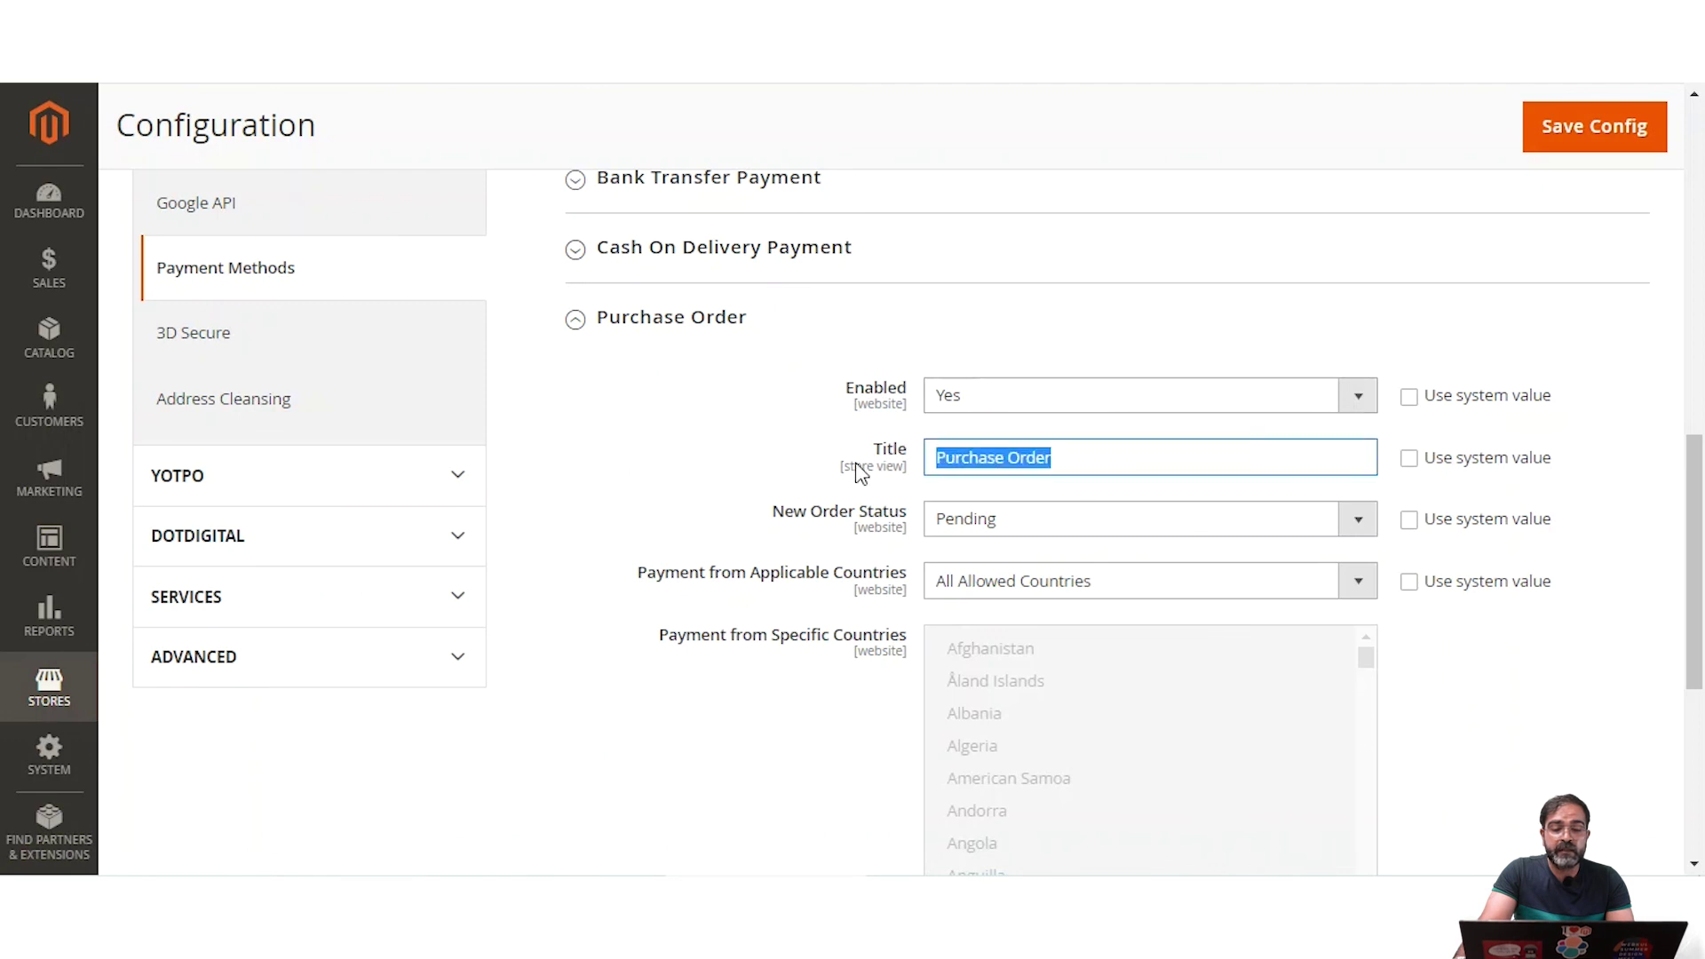
pyautogui.click(1012, 532)
pyautogui.click(1012, 532)
pyautogui.moveTo(680, 579); pyautogui.dragTo(933, 597)
# Step: Set Payment from Applicable Countries to Specific Countries for the Purchase Order method
pyautogui.scroll(-3, 946, 595)
pyautogui.click(1085, 345)
pyautogui.click(1078, 388)
pyautogui.click(746, 491)
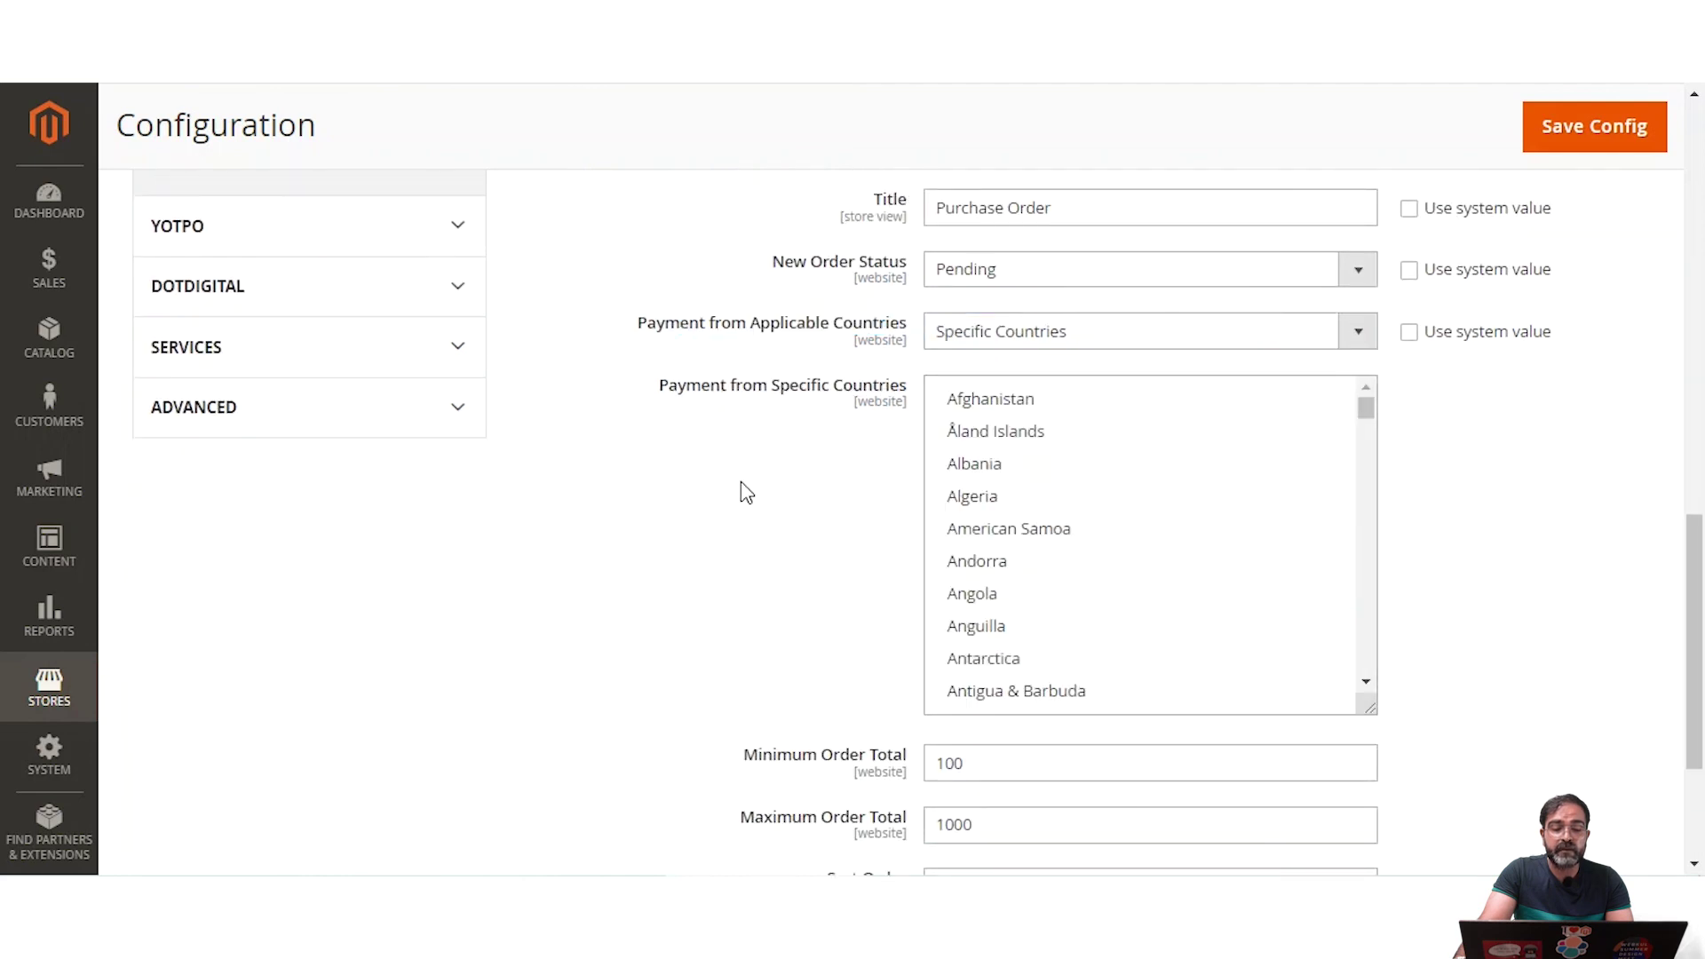
# Step: Review the minimum and maximum order total settings of the Purchase Order method
pyautogui.scroll(-3, 857, 576)
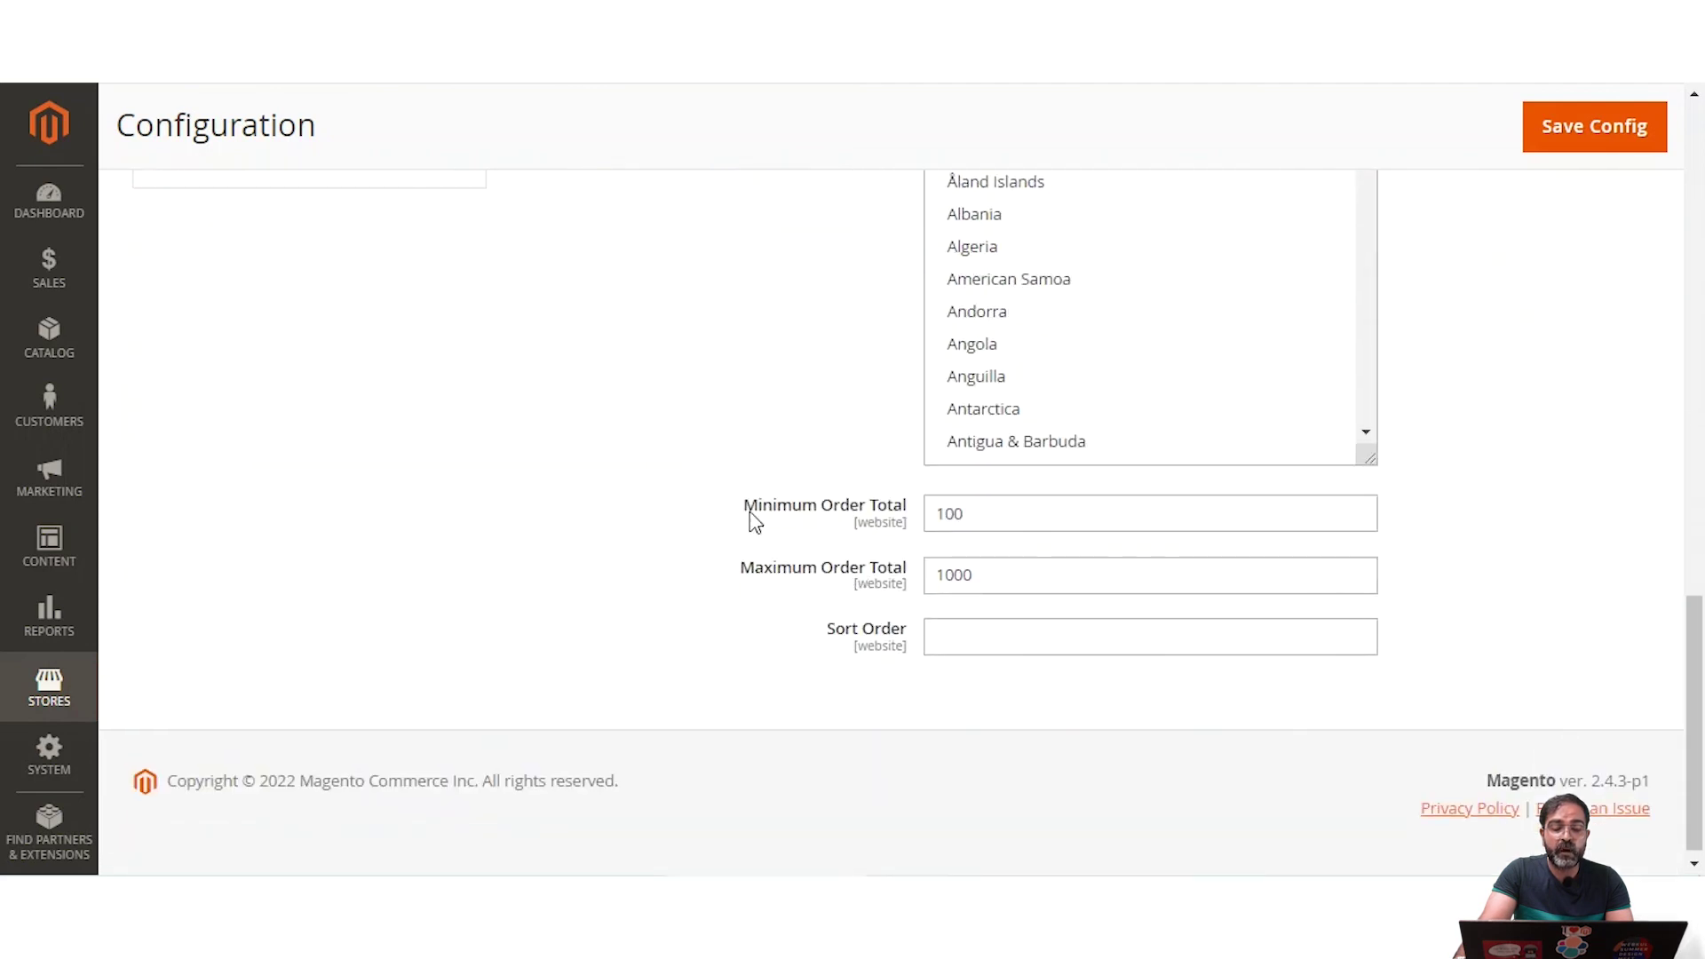
pyautogui.moveTo(750, 510); pyautogui.dragTo(913, 508)
pyautogui.moveTo(754, 571); pyautogui.dragTo(906, 582)
pyautogui.scroll(5, 898, 579)
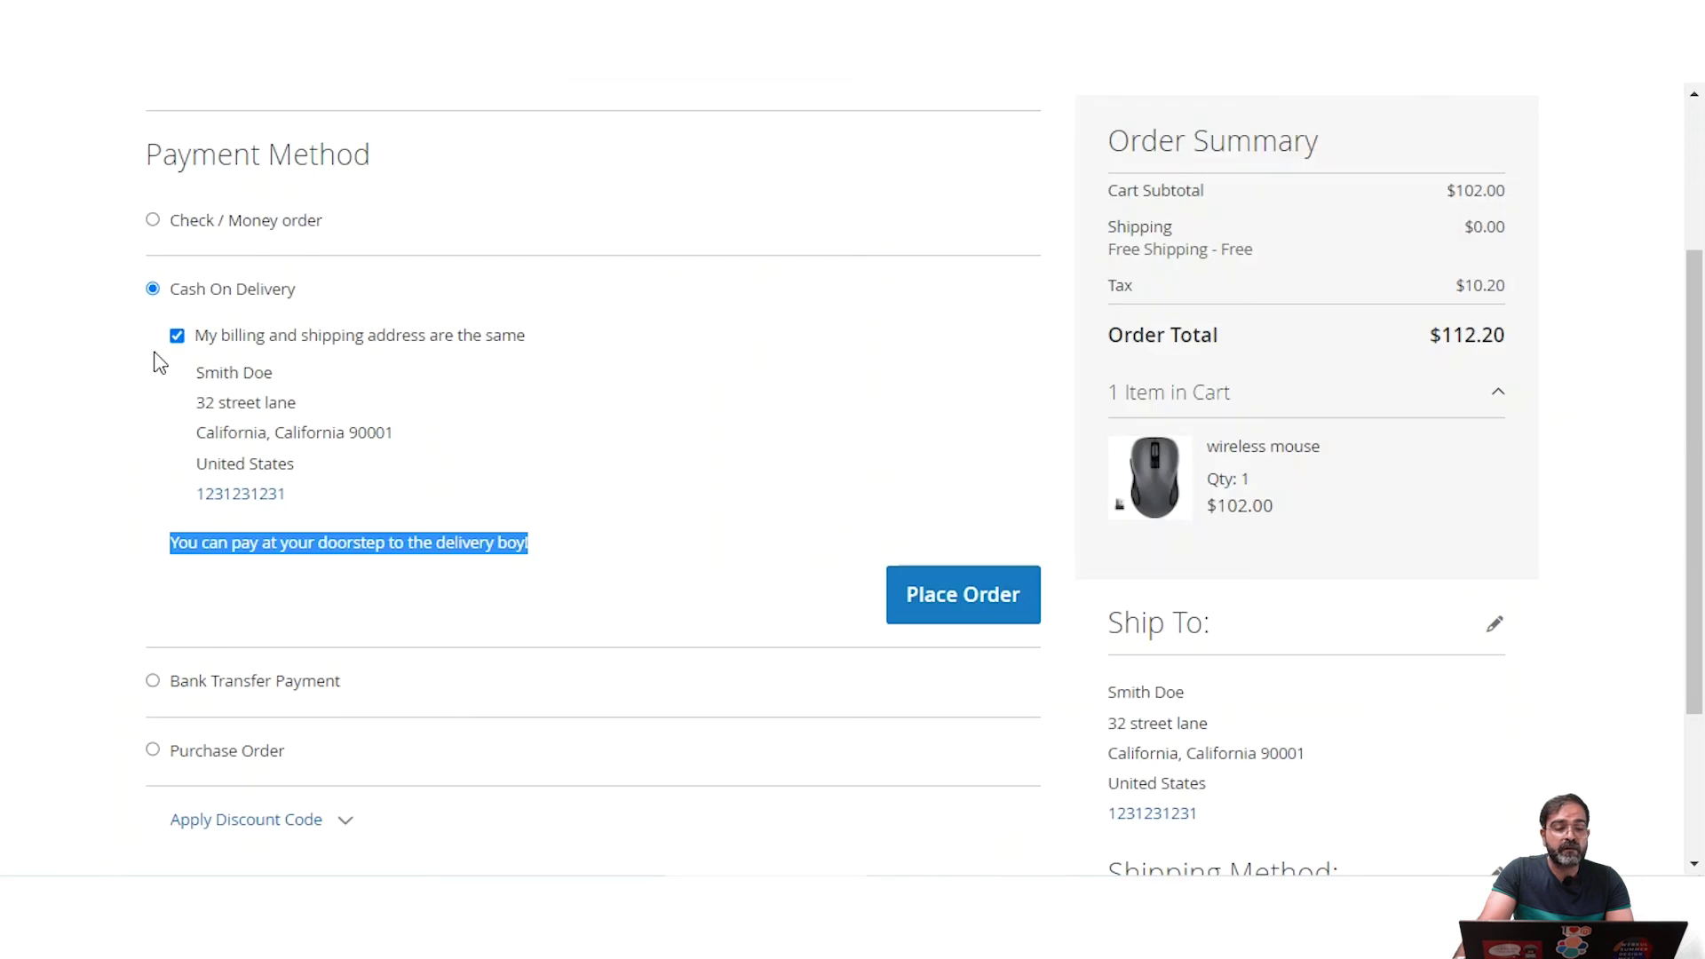
# Step: Select Purchase Order at the storefront checkout and examine its required Purchase Order Number field
pyautogui.scroll(-3, 195, 573)
pyautogui.click(153, 512)
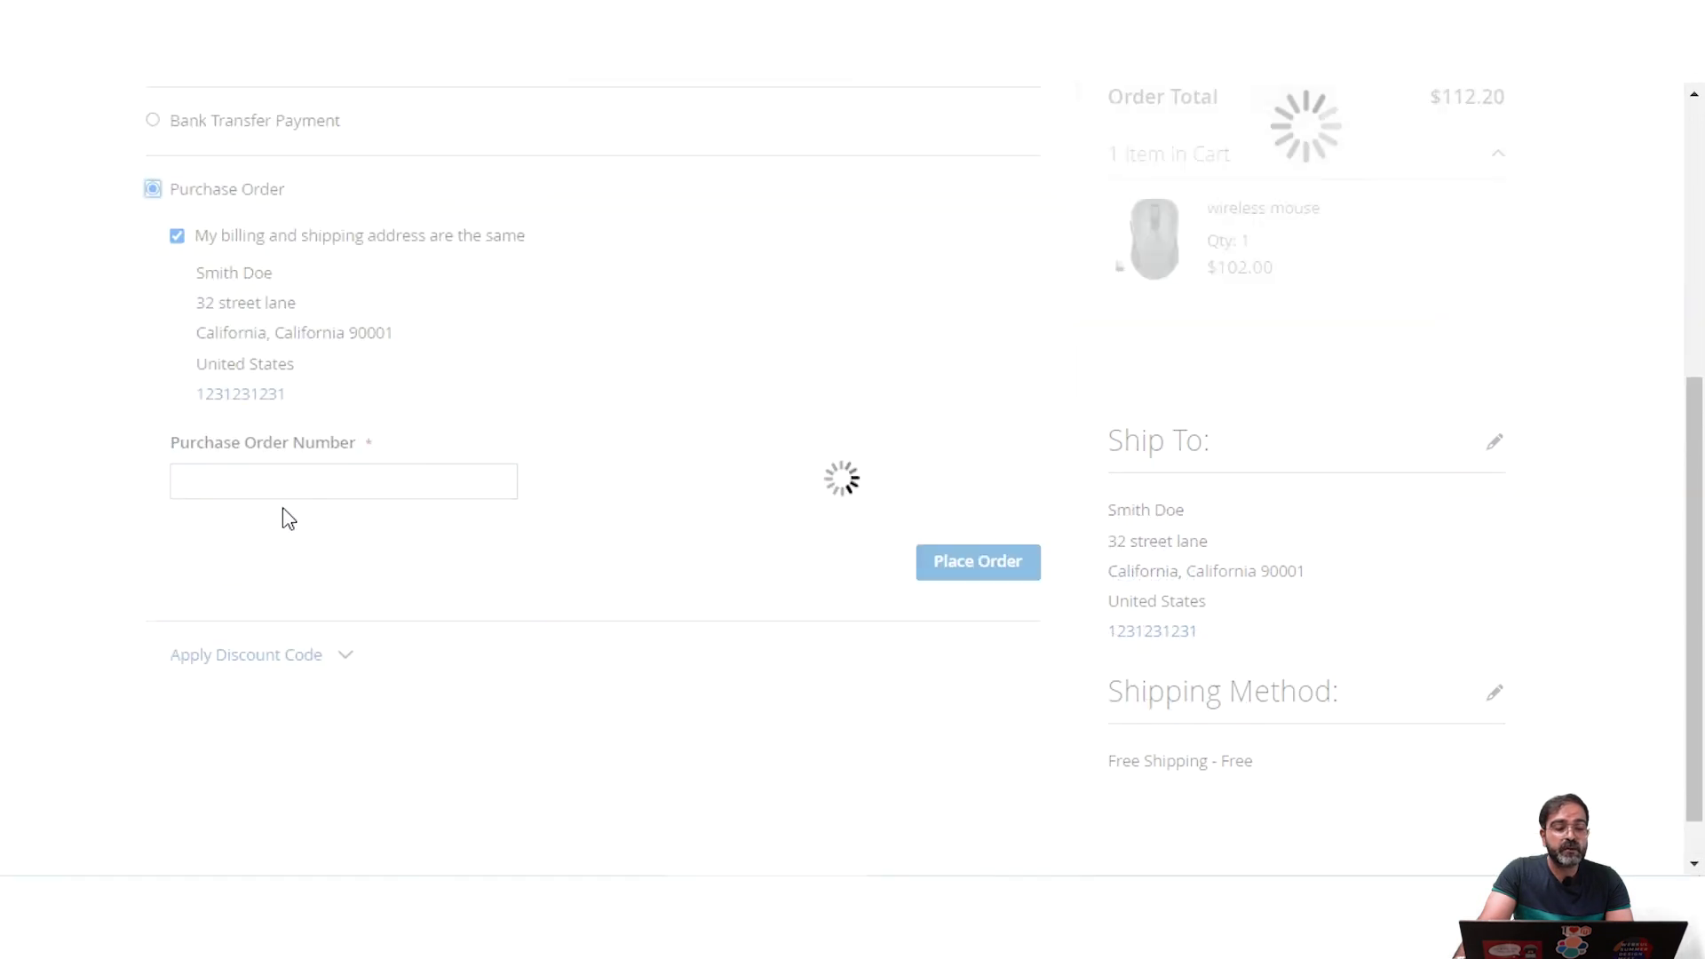
pyautogui.click(271, 484)
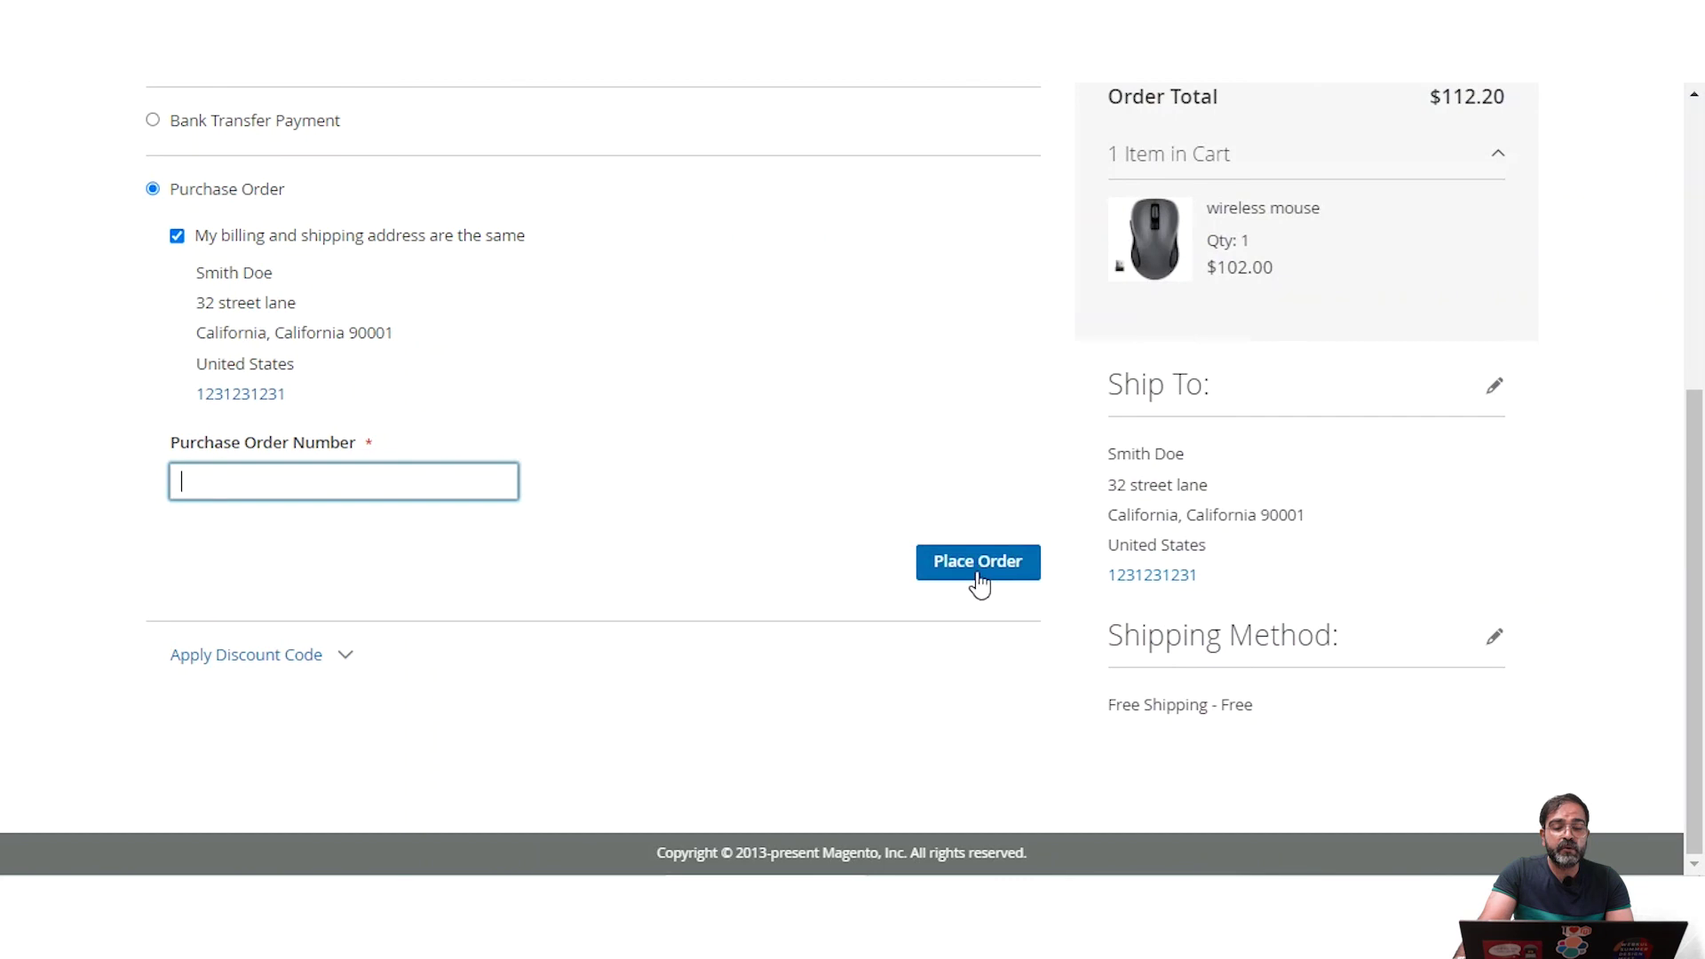
pyautogui.scroll(4, 799, 584)
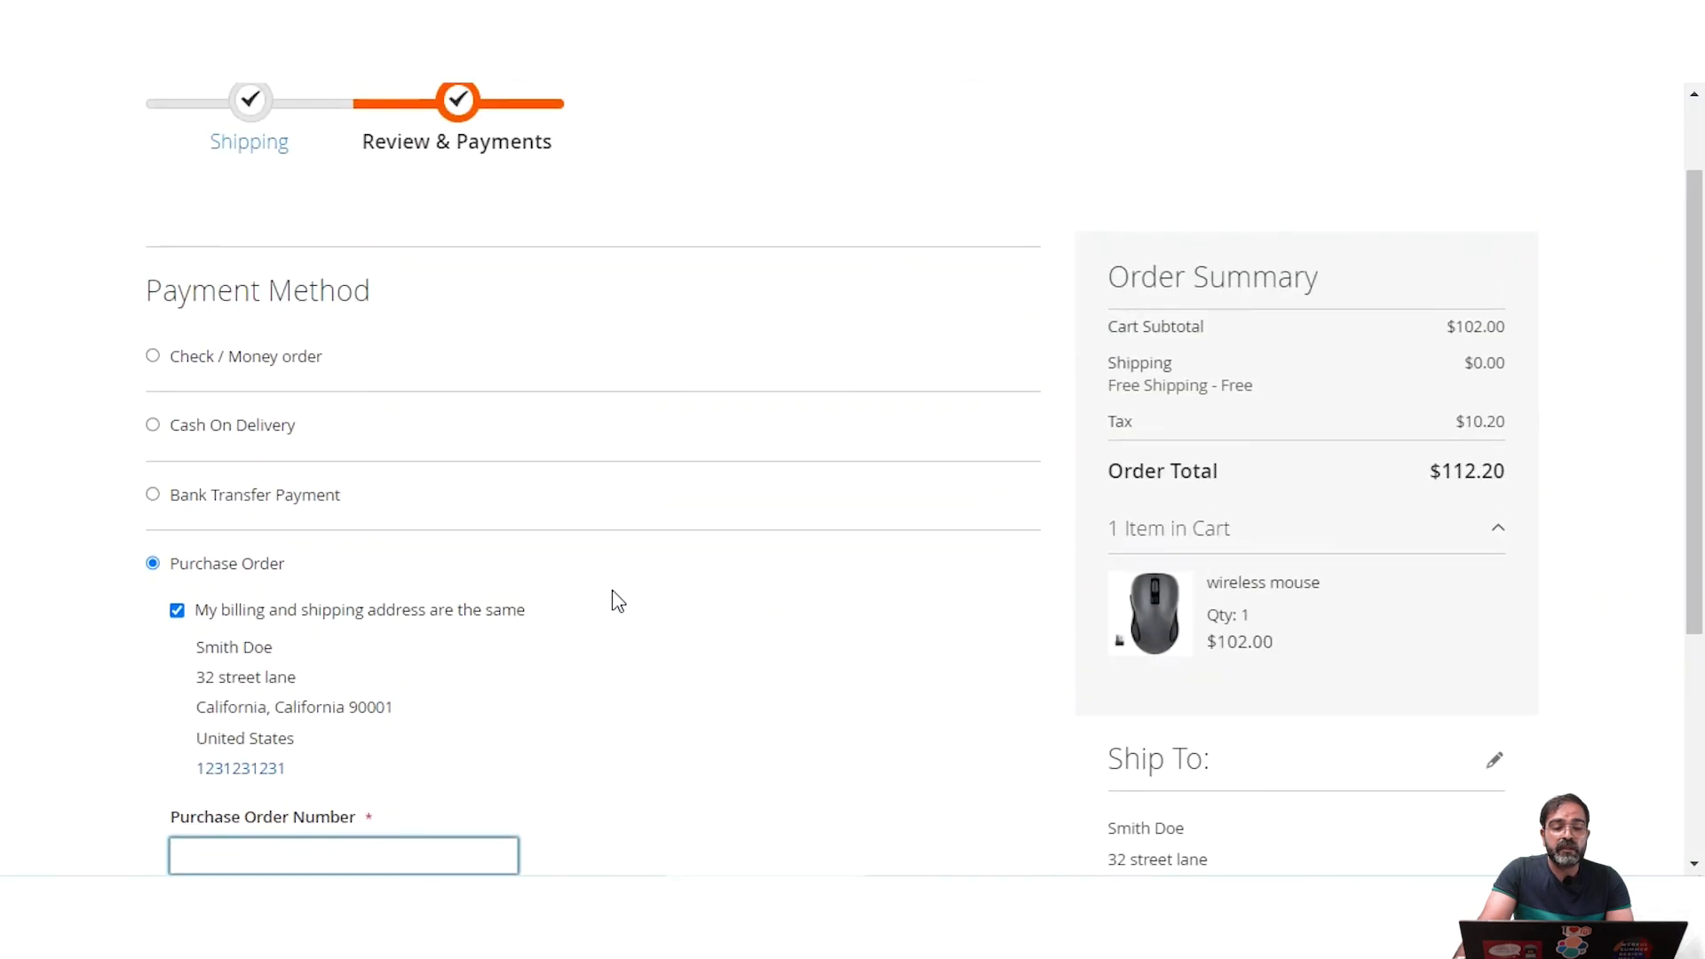
pyautogui.scroll(-1, 613, 595)
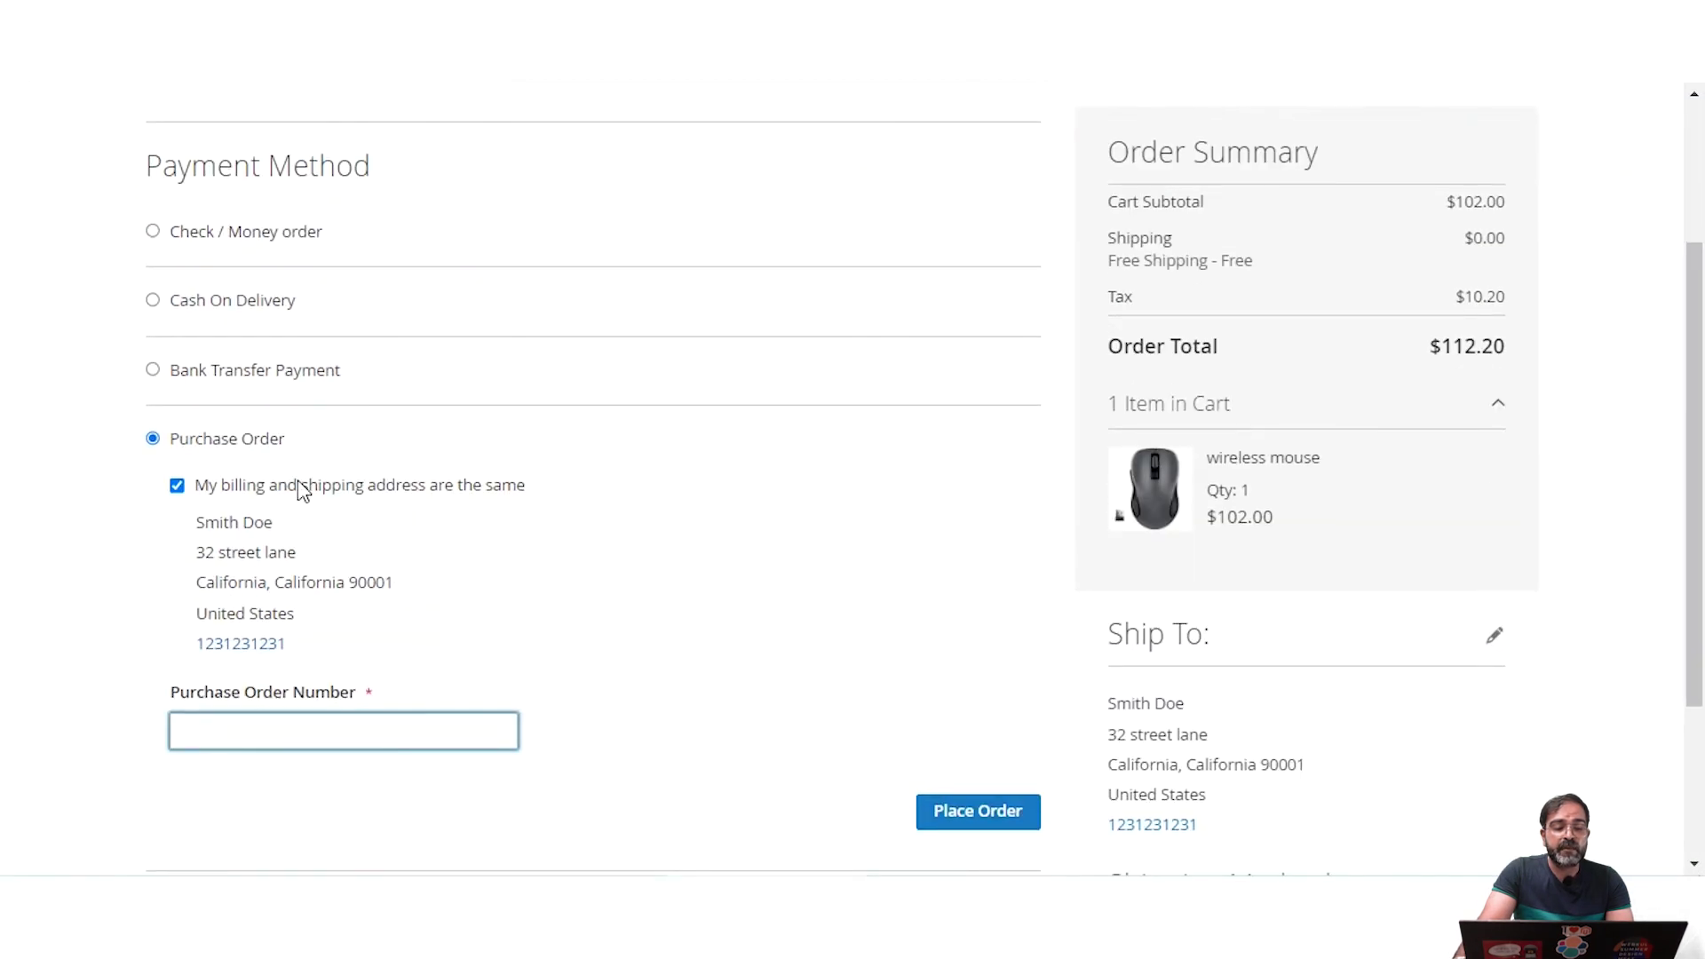
pyautogui.scroll(1, 306, 497)
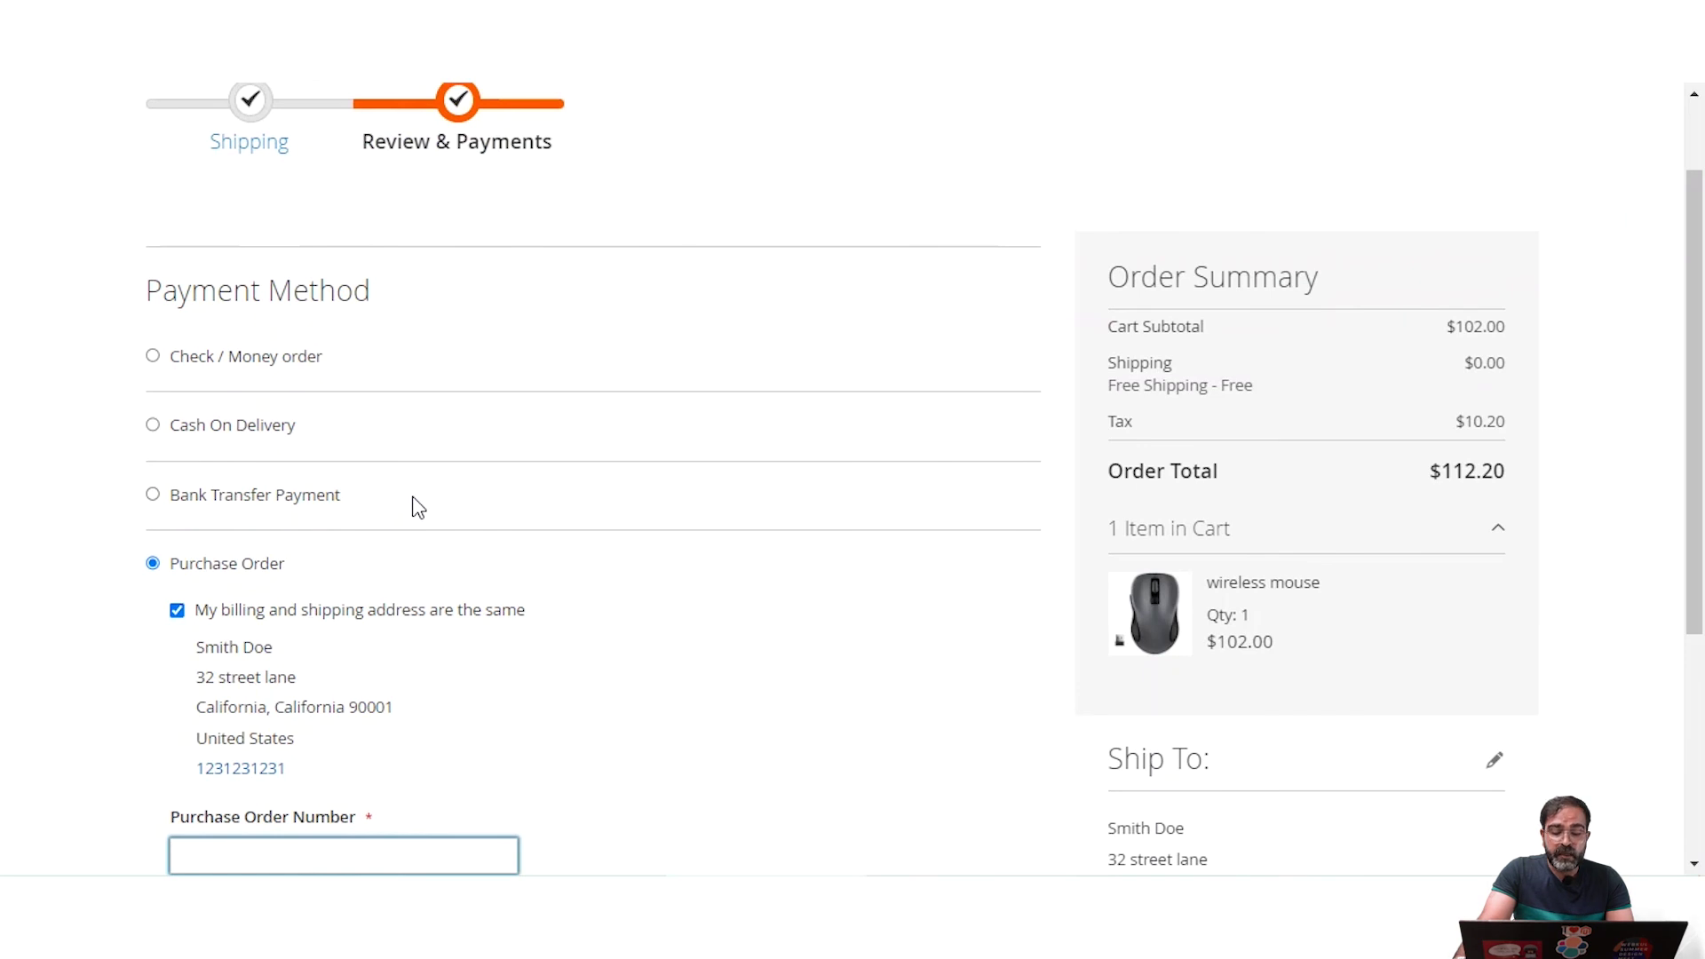